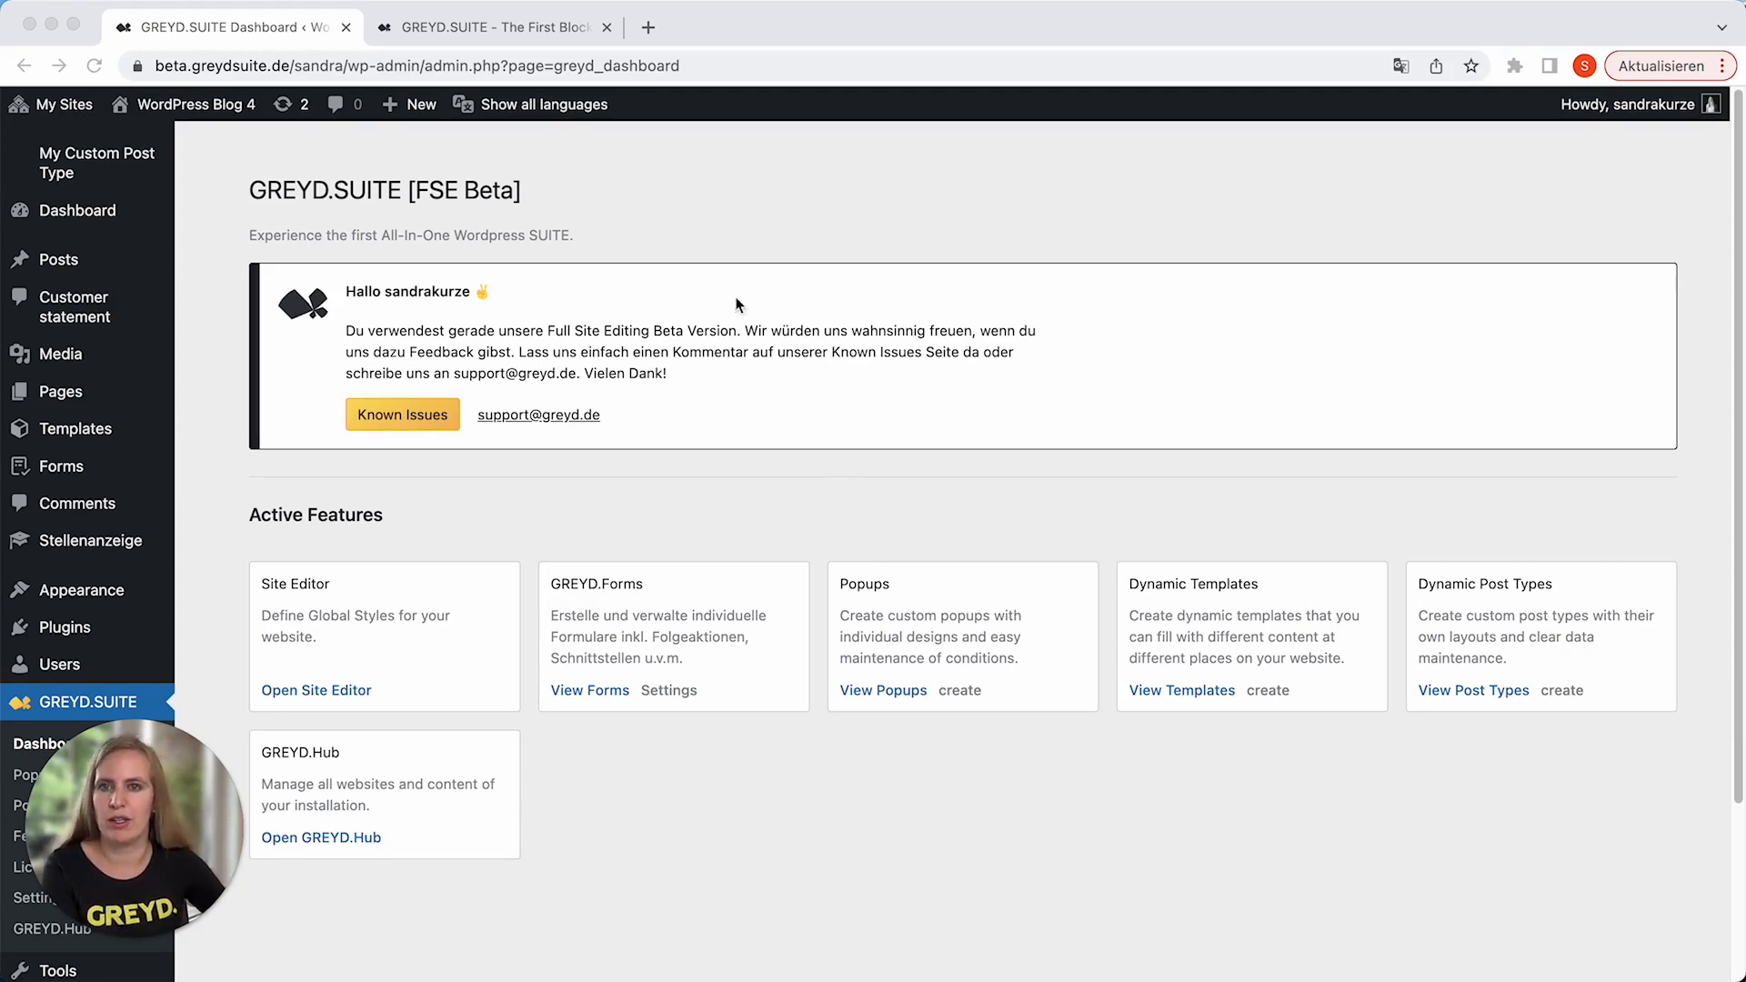
# Switch to the GREYD website and view the blog article "We're Excited to Sponsor WordCamp Europe 2023".
pyautogui.click(493, 29)
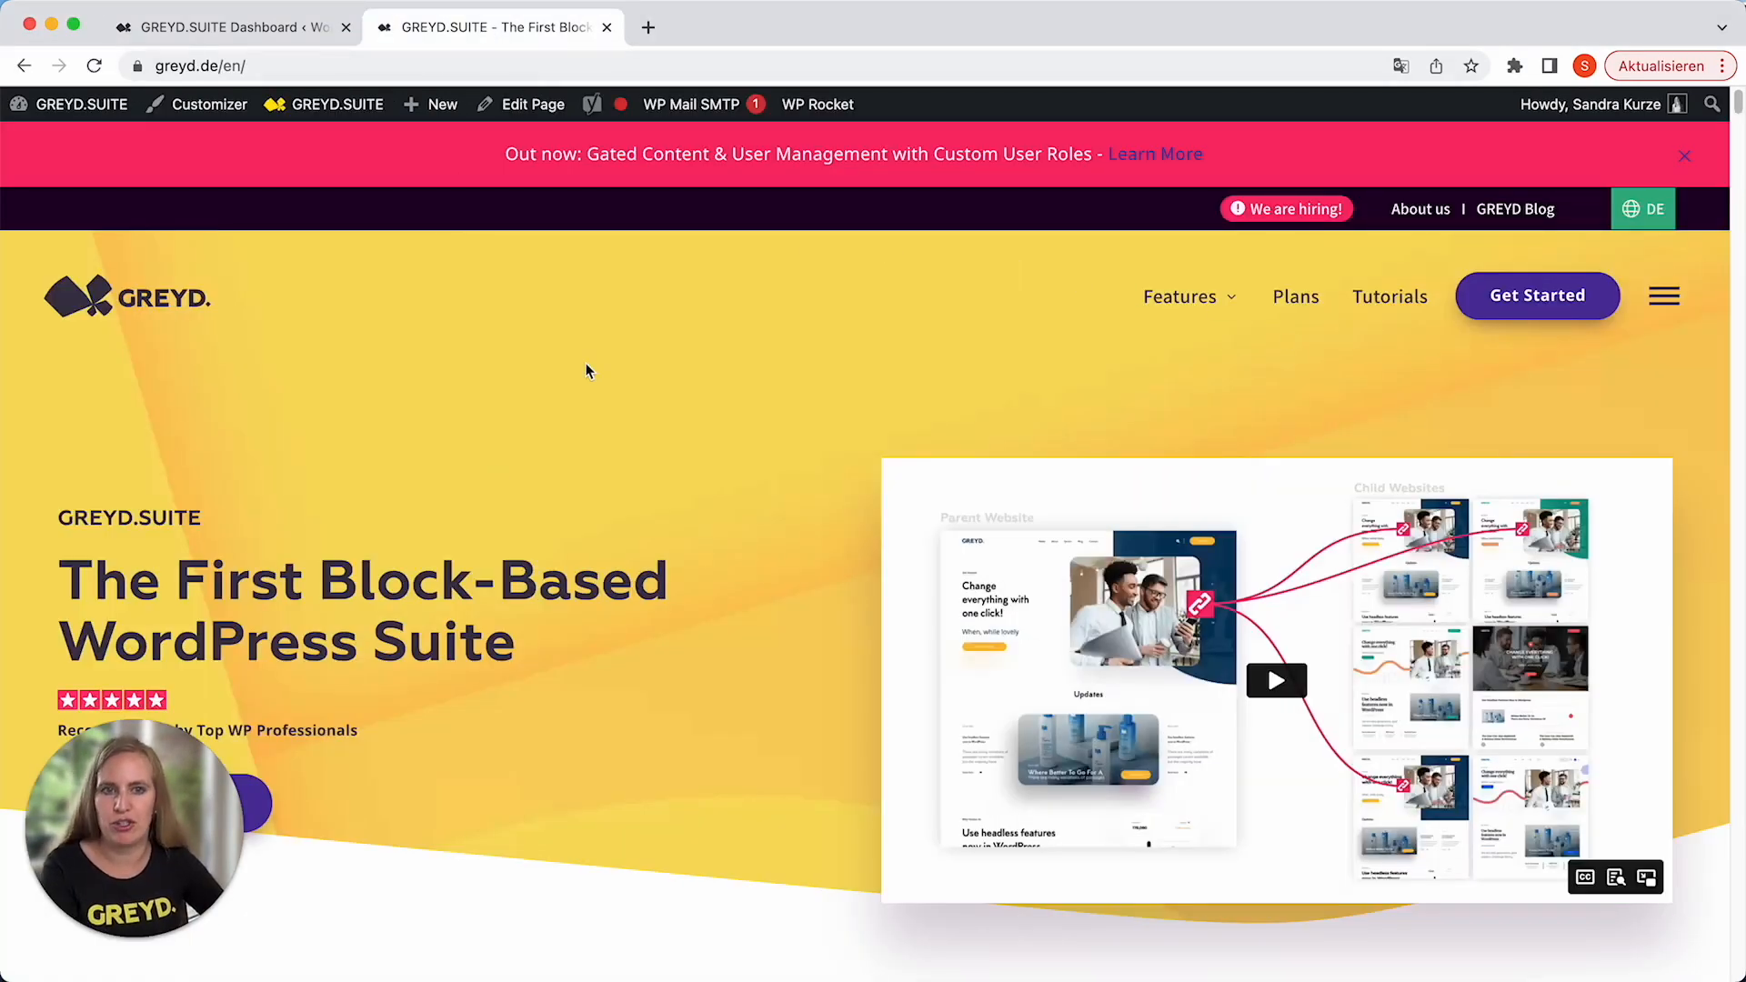
pyautogui.click(1516, 220)
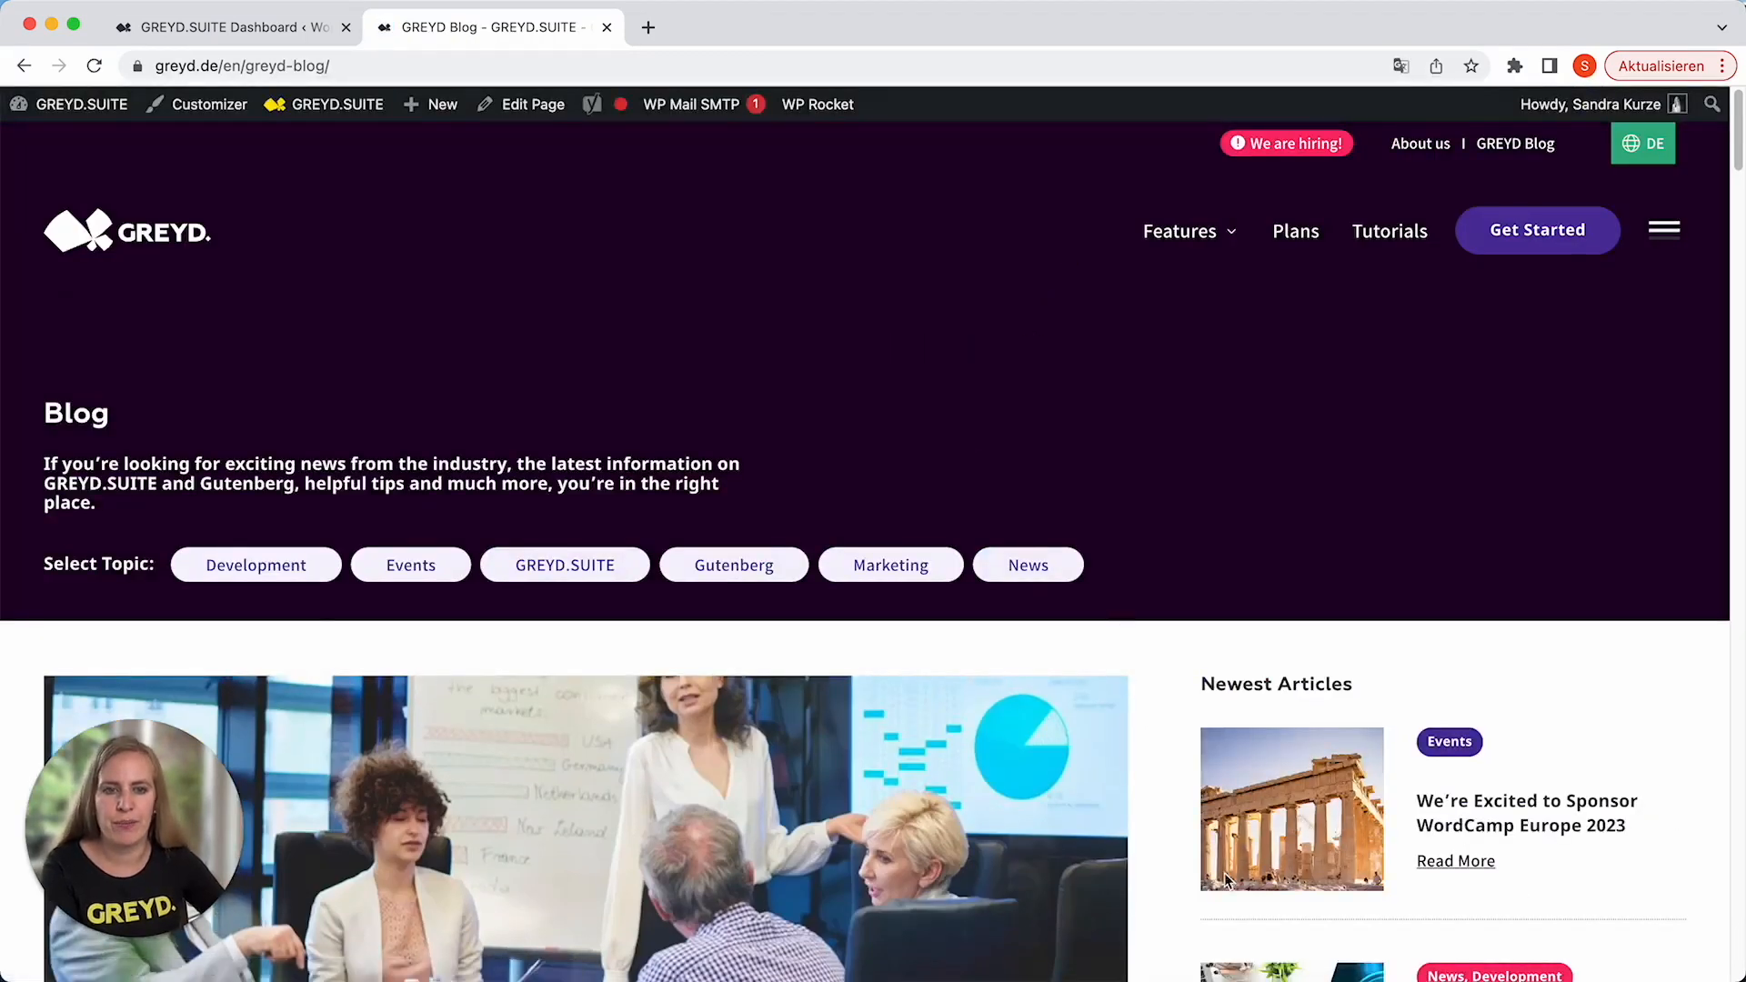
pyautogui.click(1456, 862)
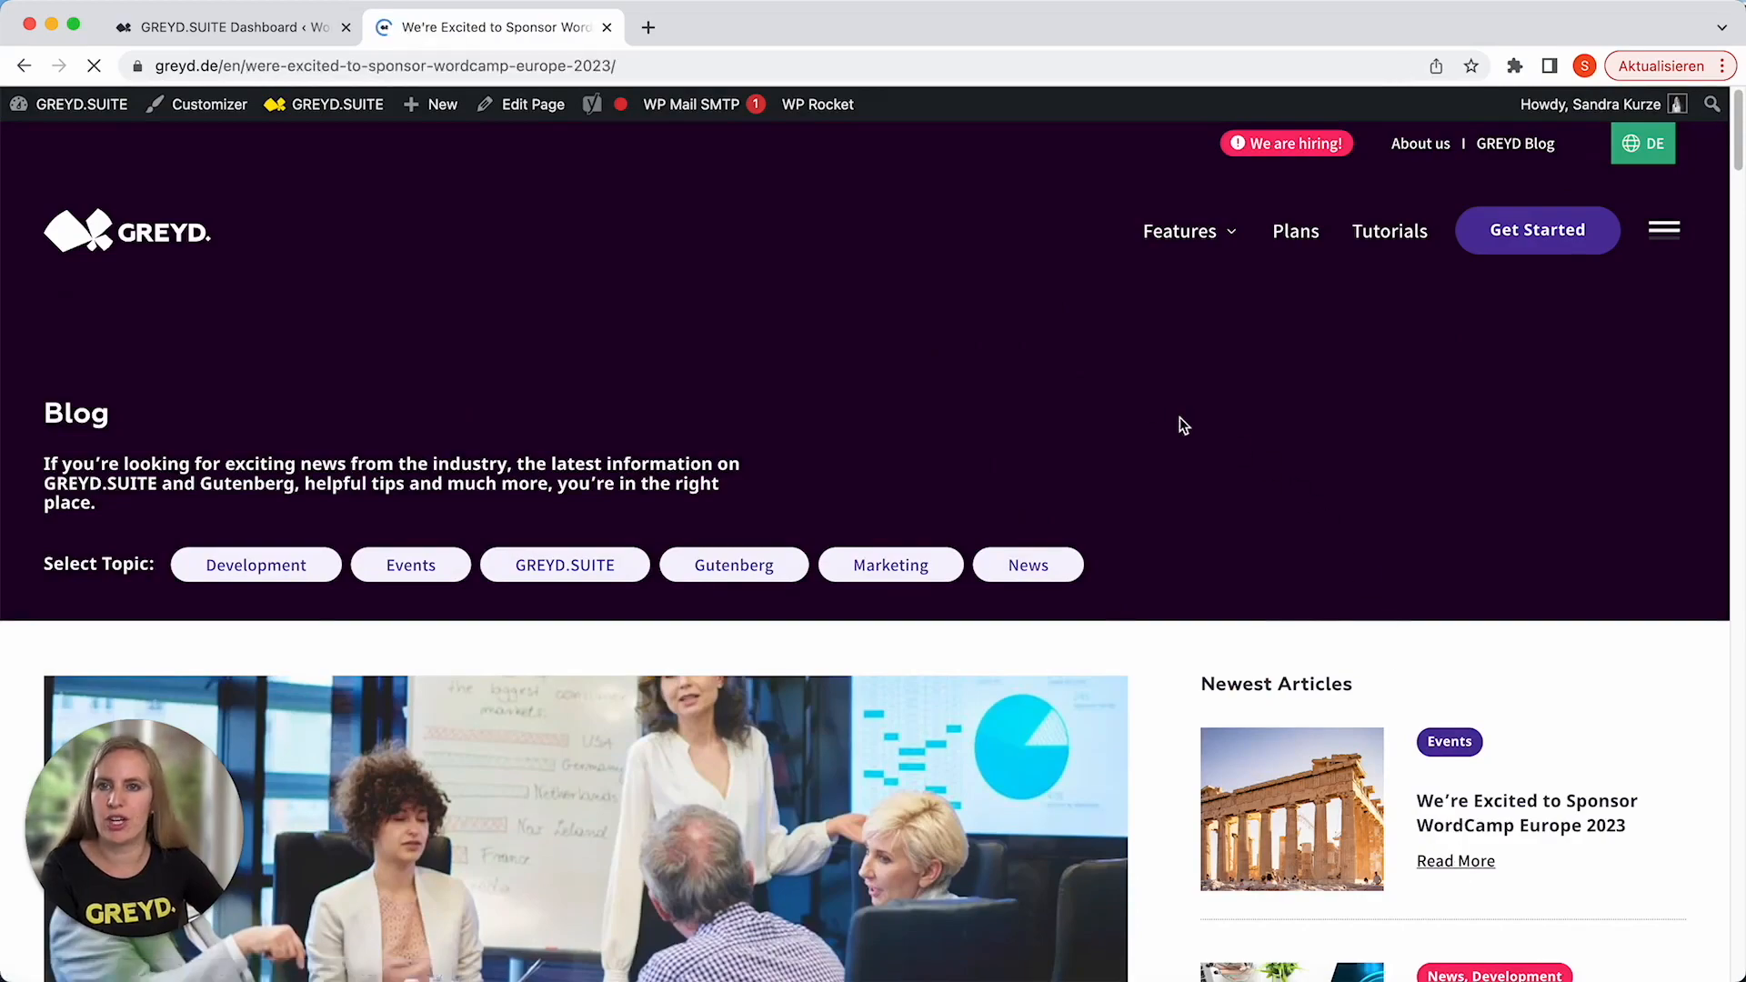
pyautogui.scroll(-20, 652, 481)
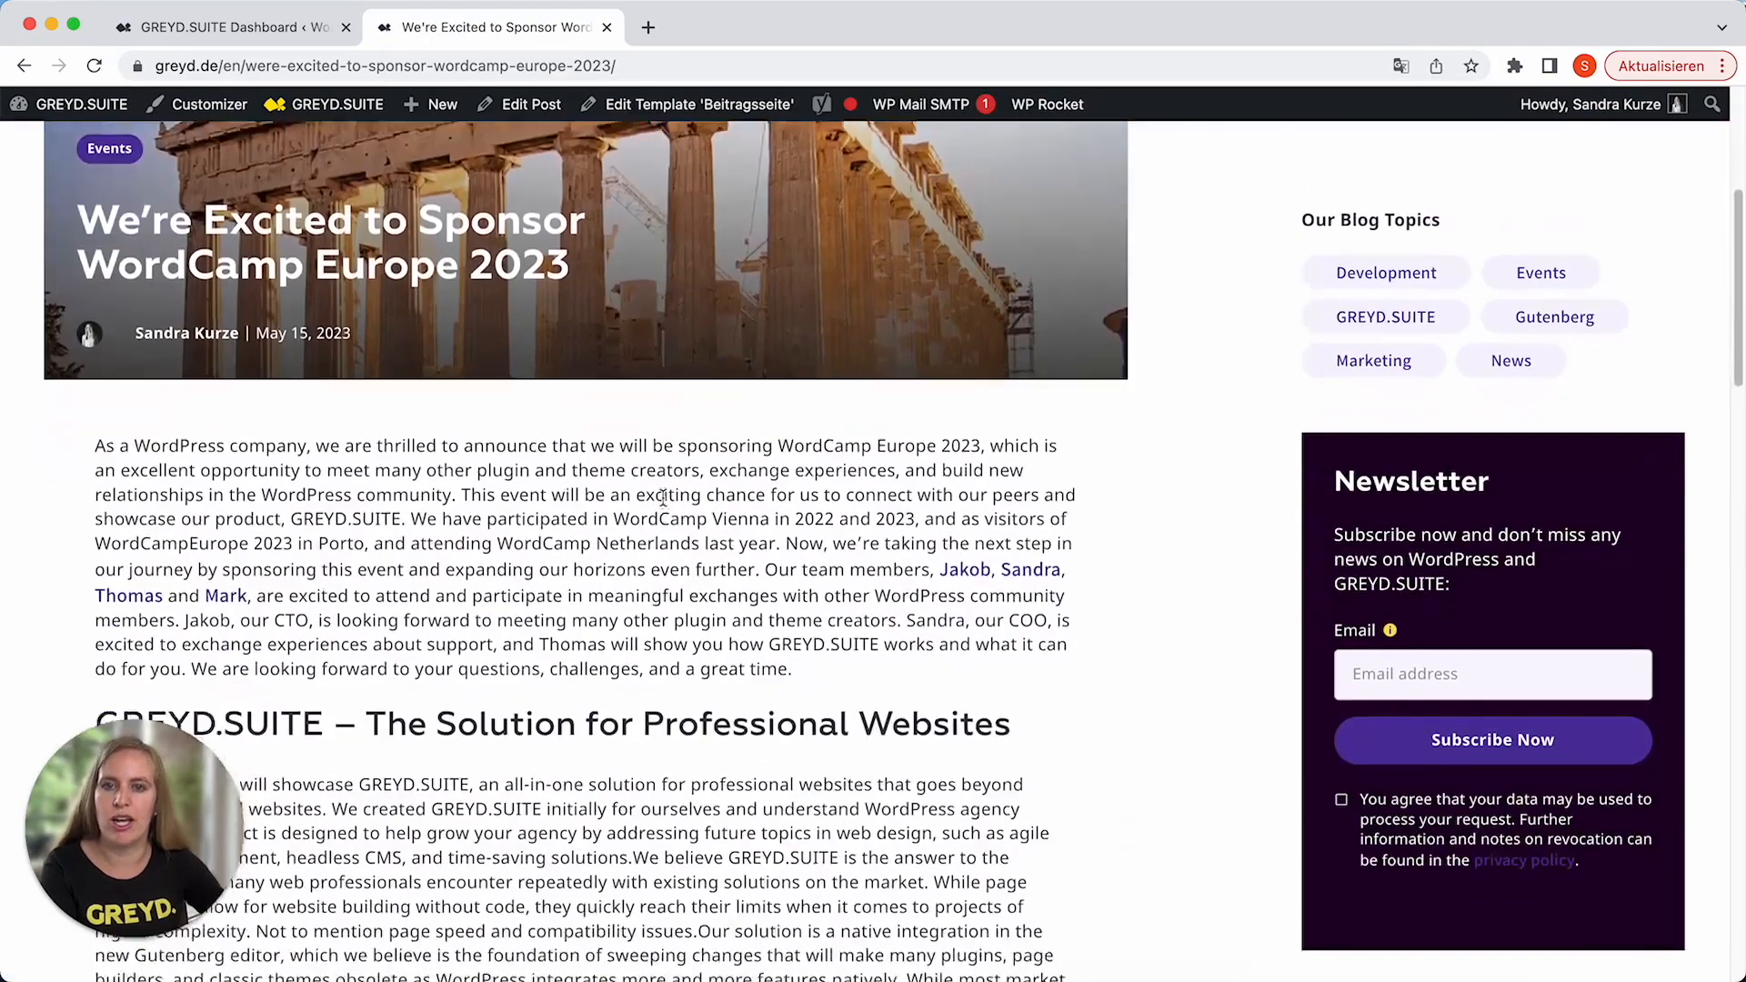
pyautogui.scroll(20, 668, 510)
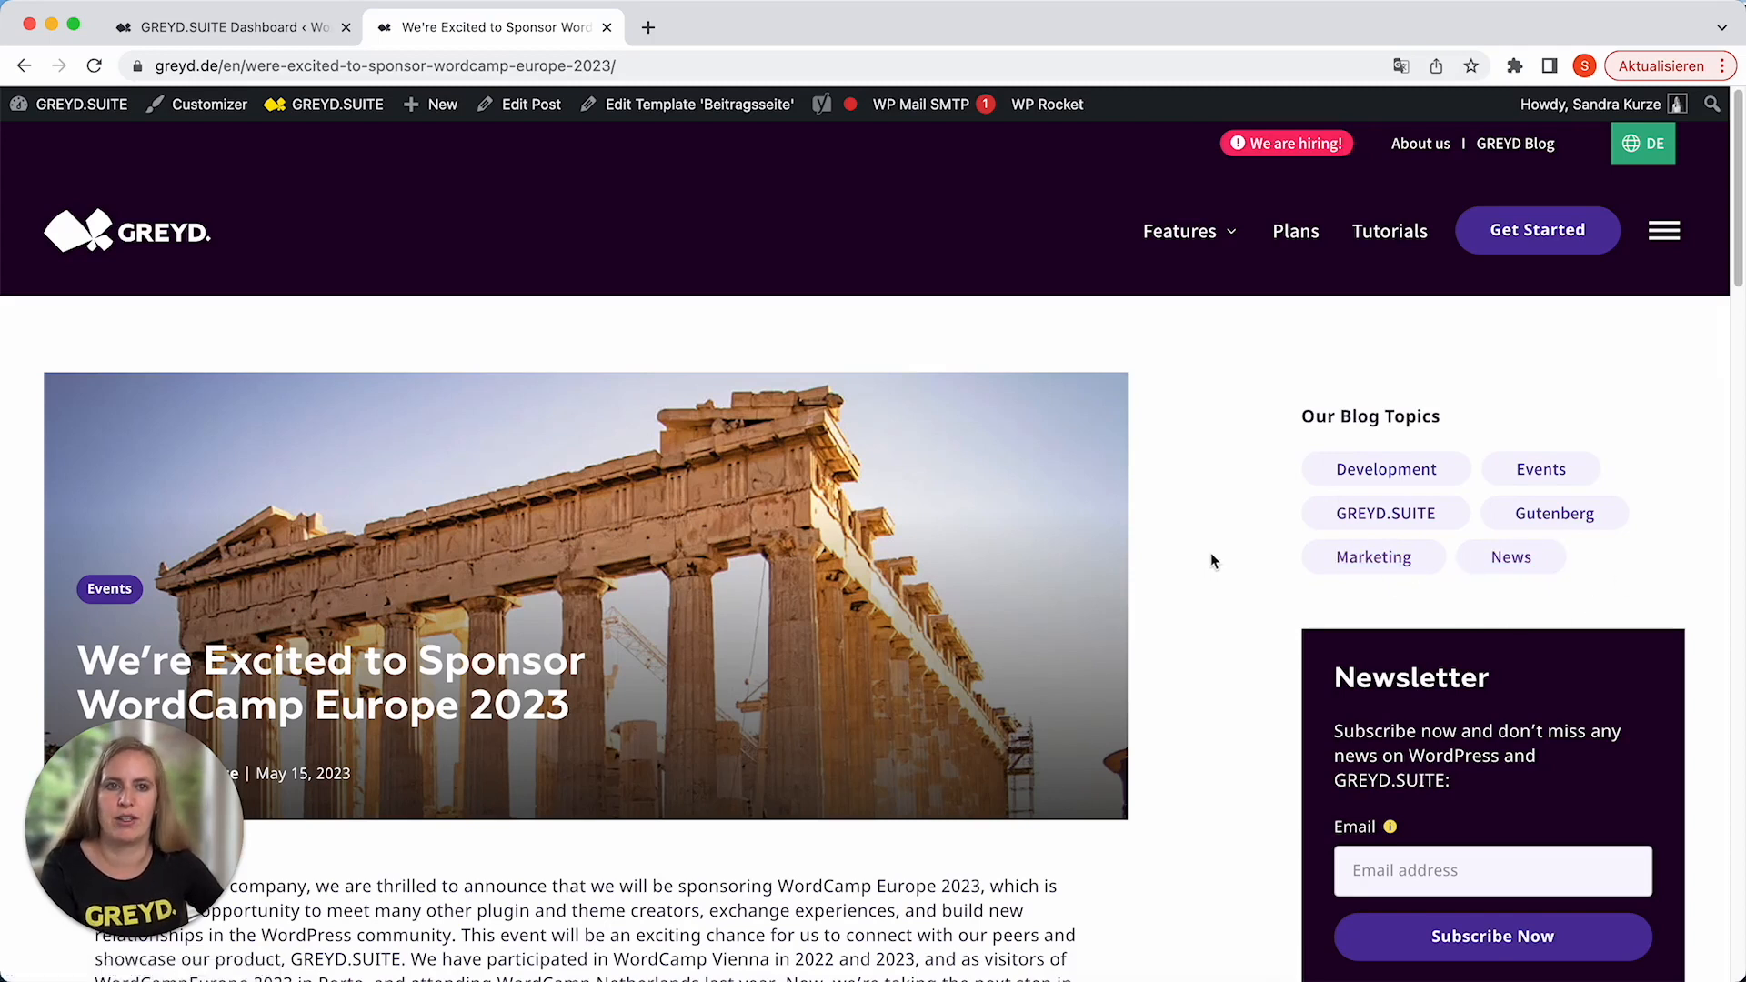
# Return to the GREYD blog overview and examine how the newest articles are listed.
pyautogui.click(1534, 148)
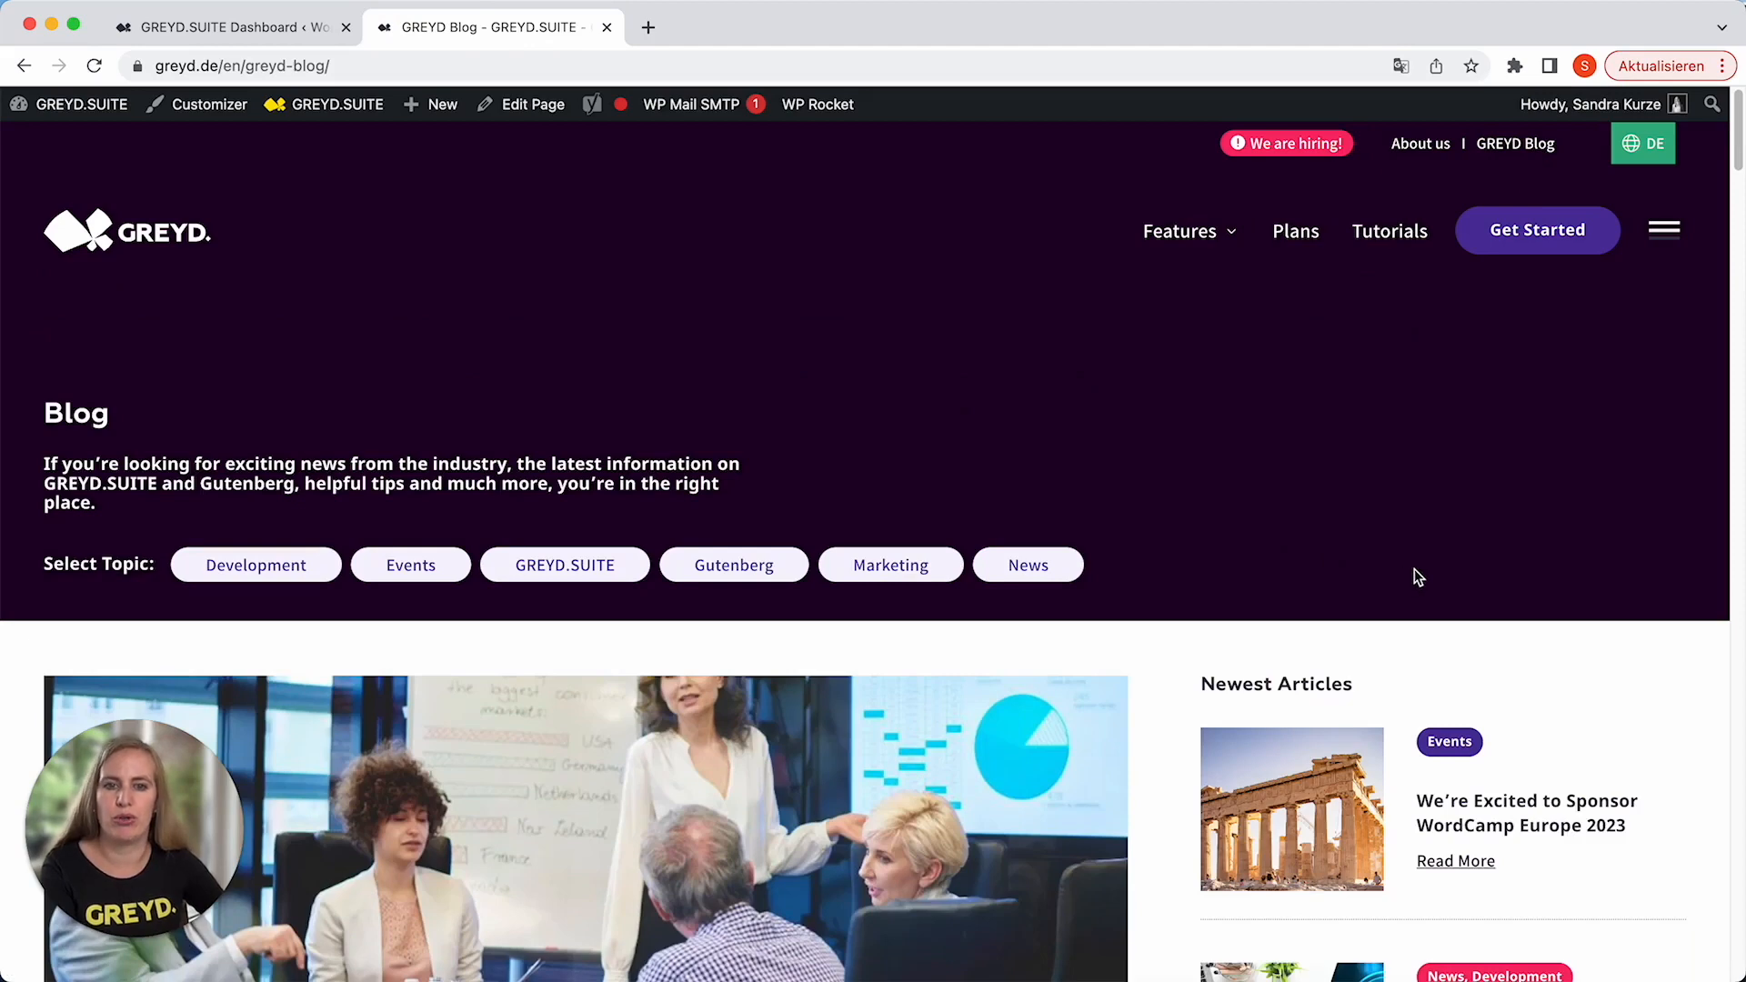
pyautogui.scroll(-5, 1416, 576)
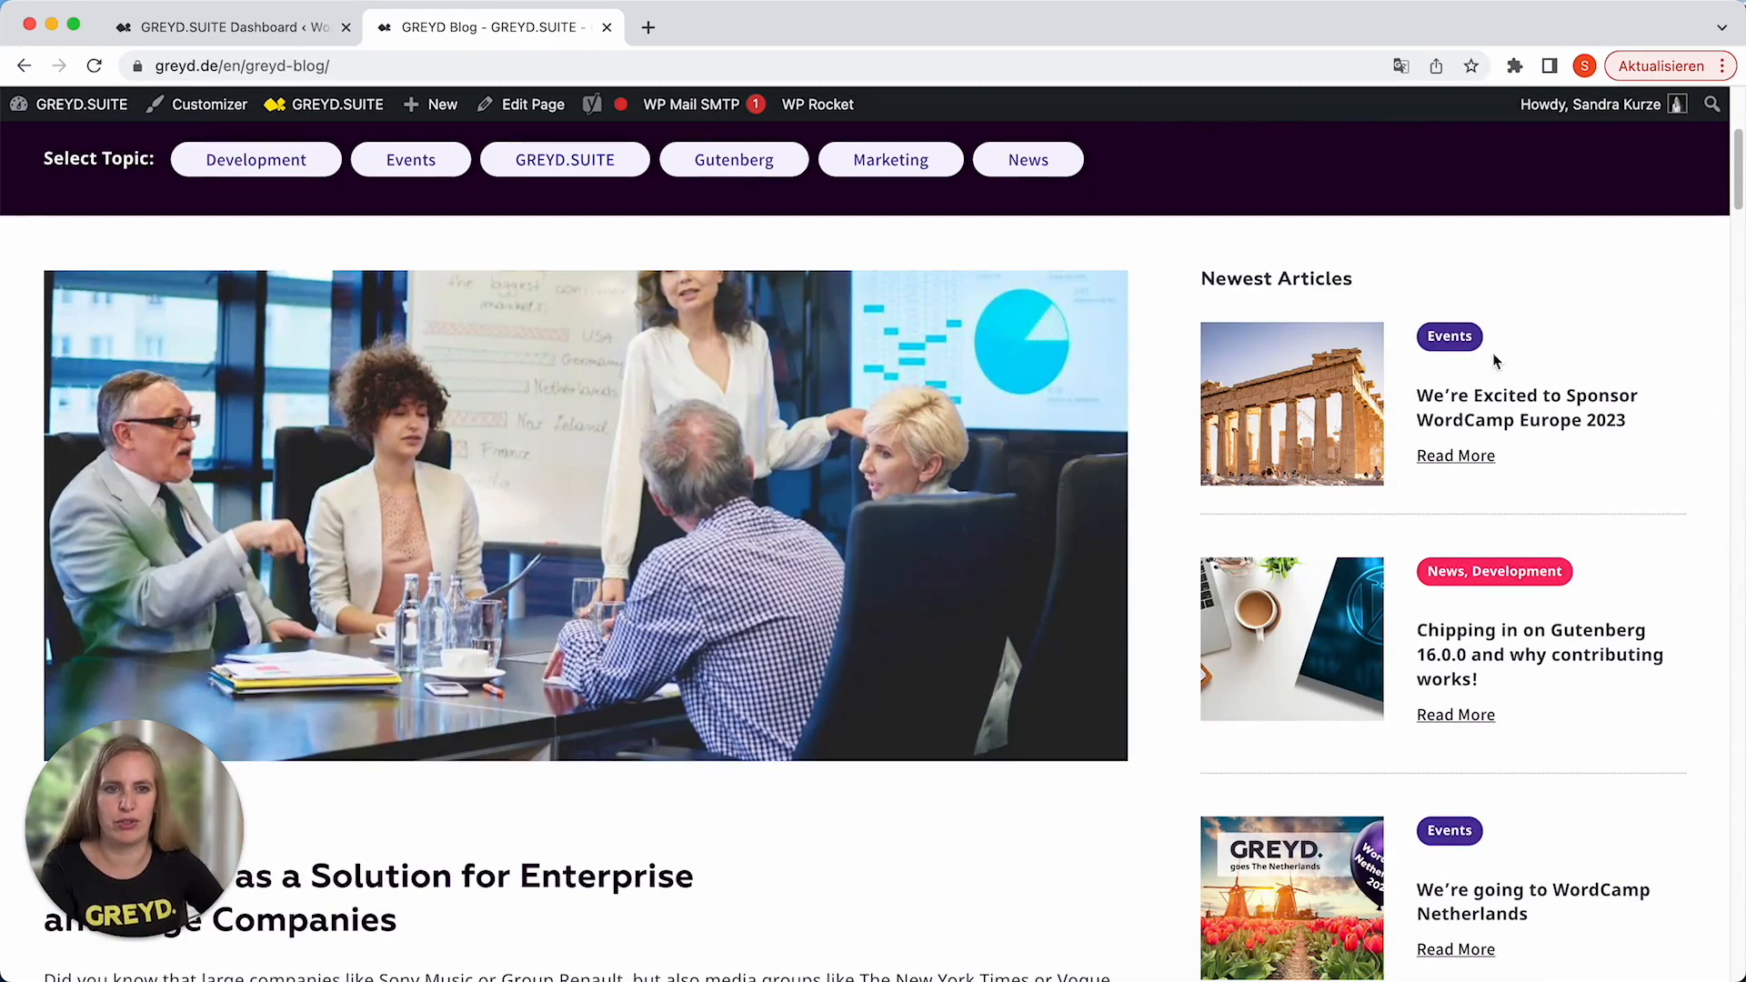
pyautogui.scroll(-1, 1591, 621)
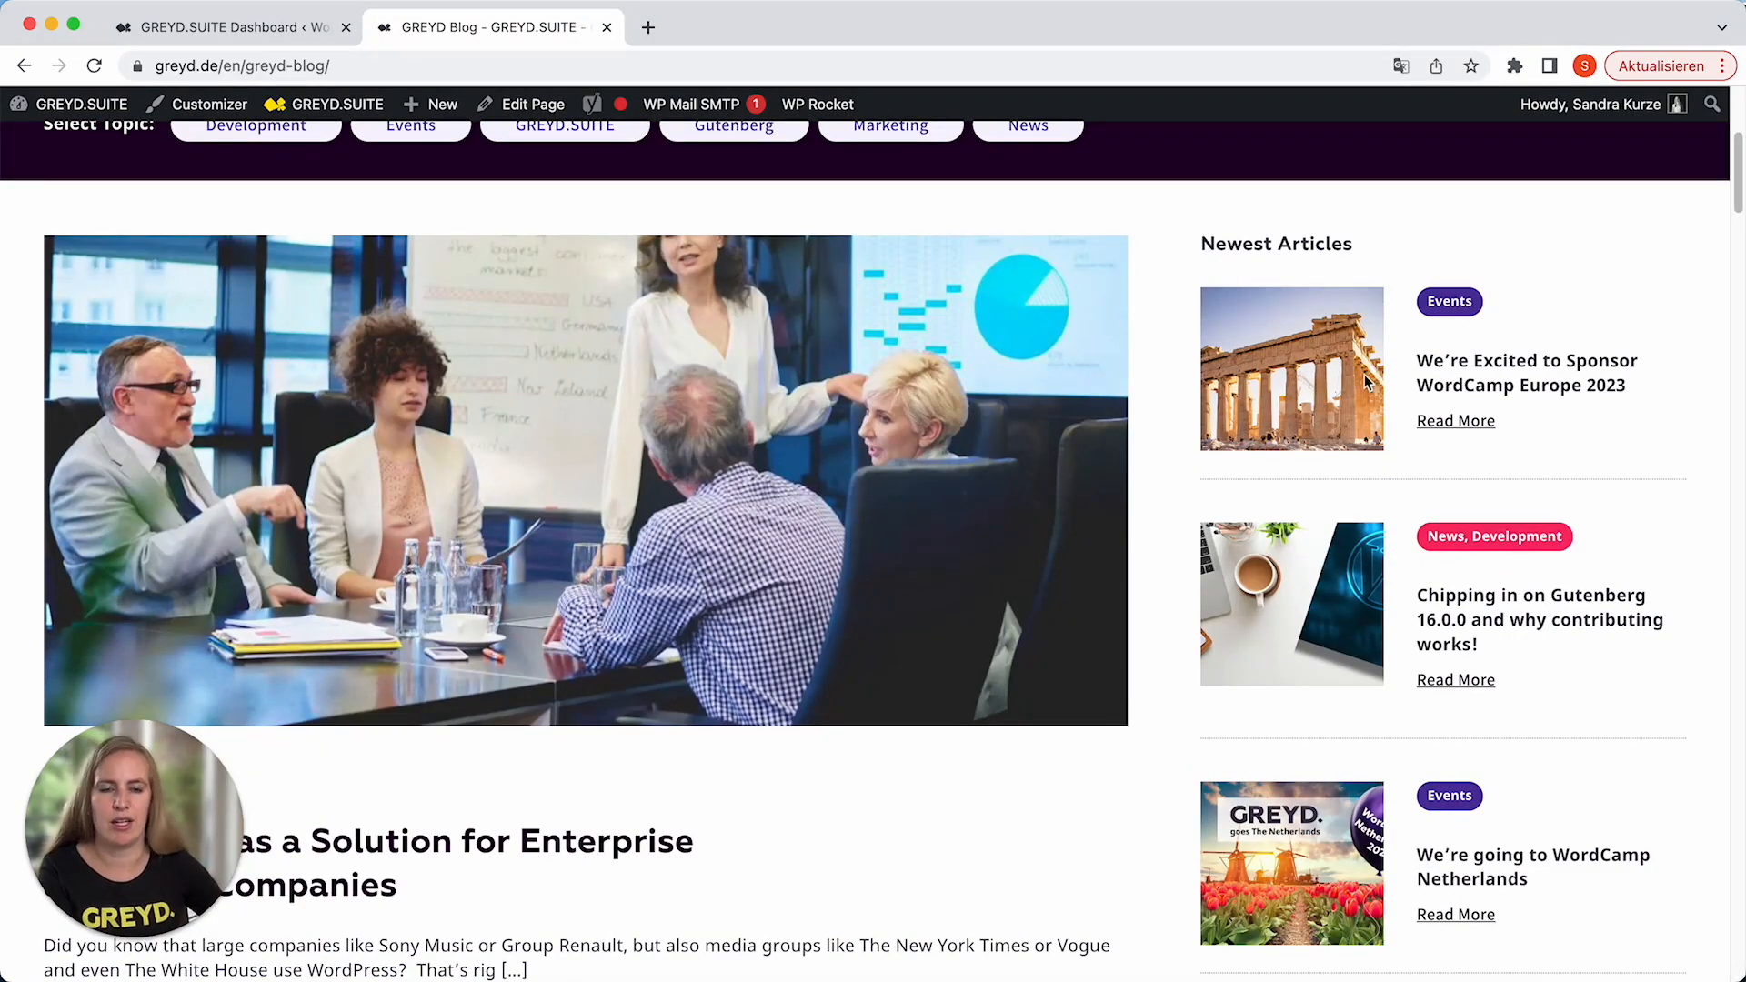
# Switch back to the WordPress admin, create a new post type named "Job Ad" and open it for editing.
pyautogui.click(226, 38)
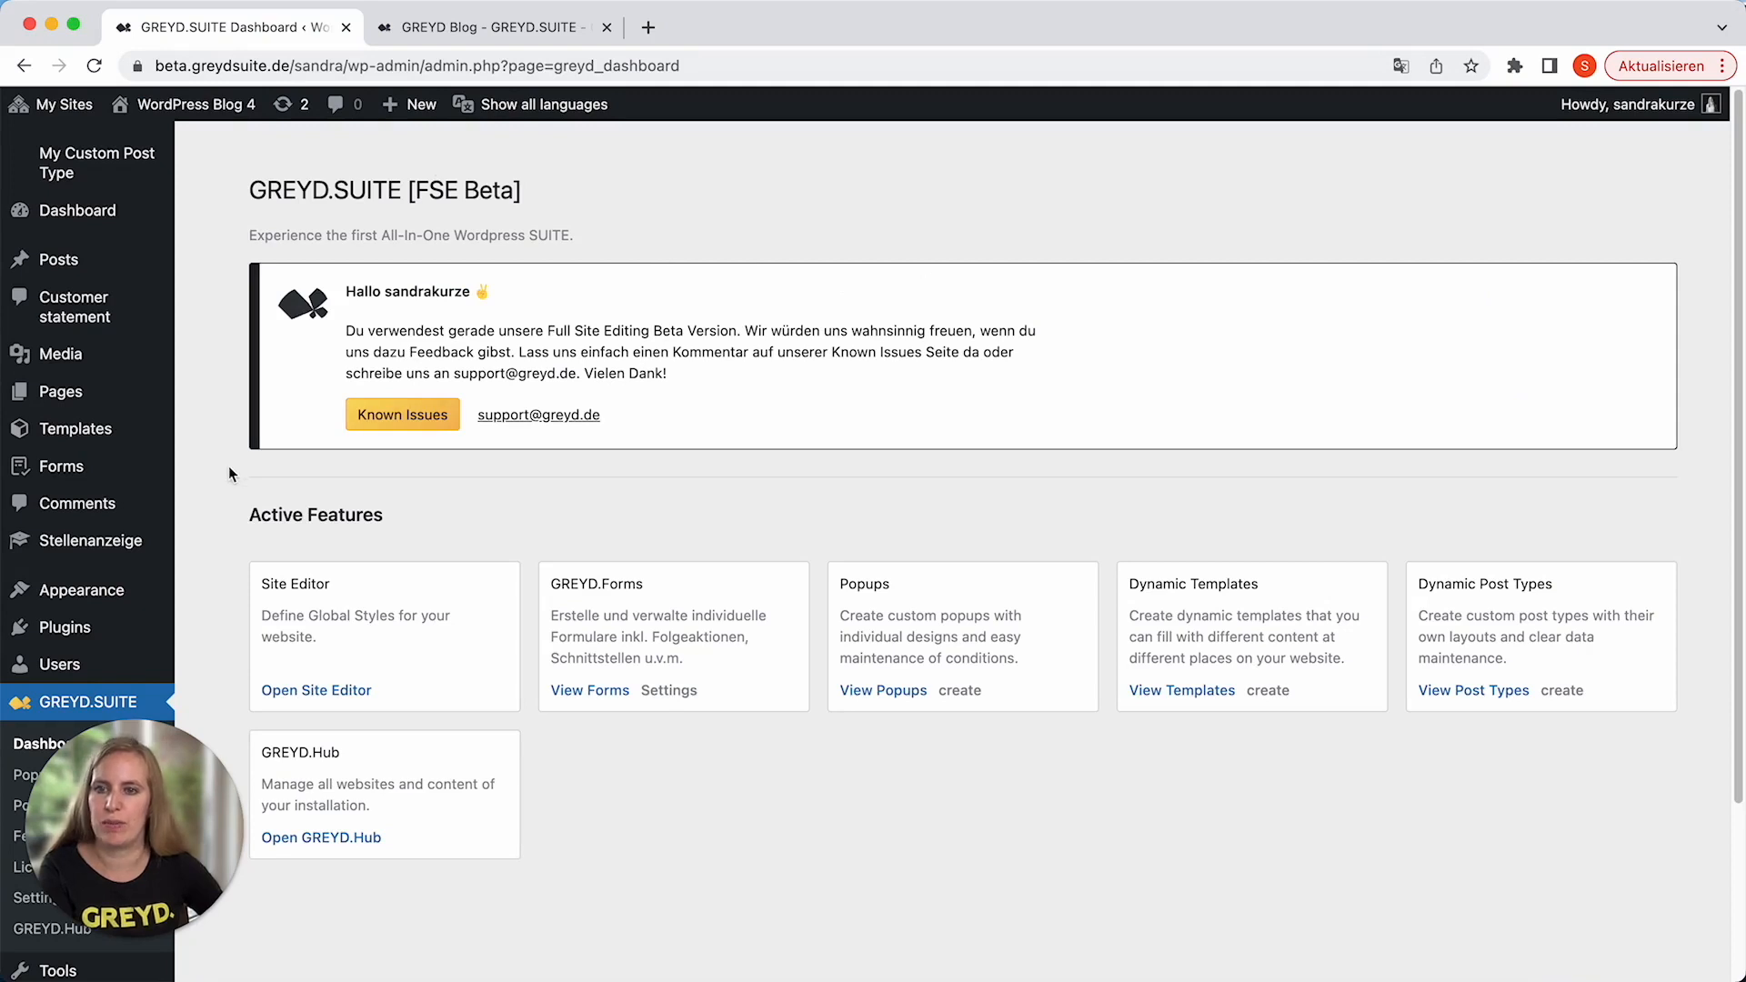
pyautogui.scroll(-3, 116, 509)
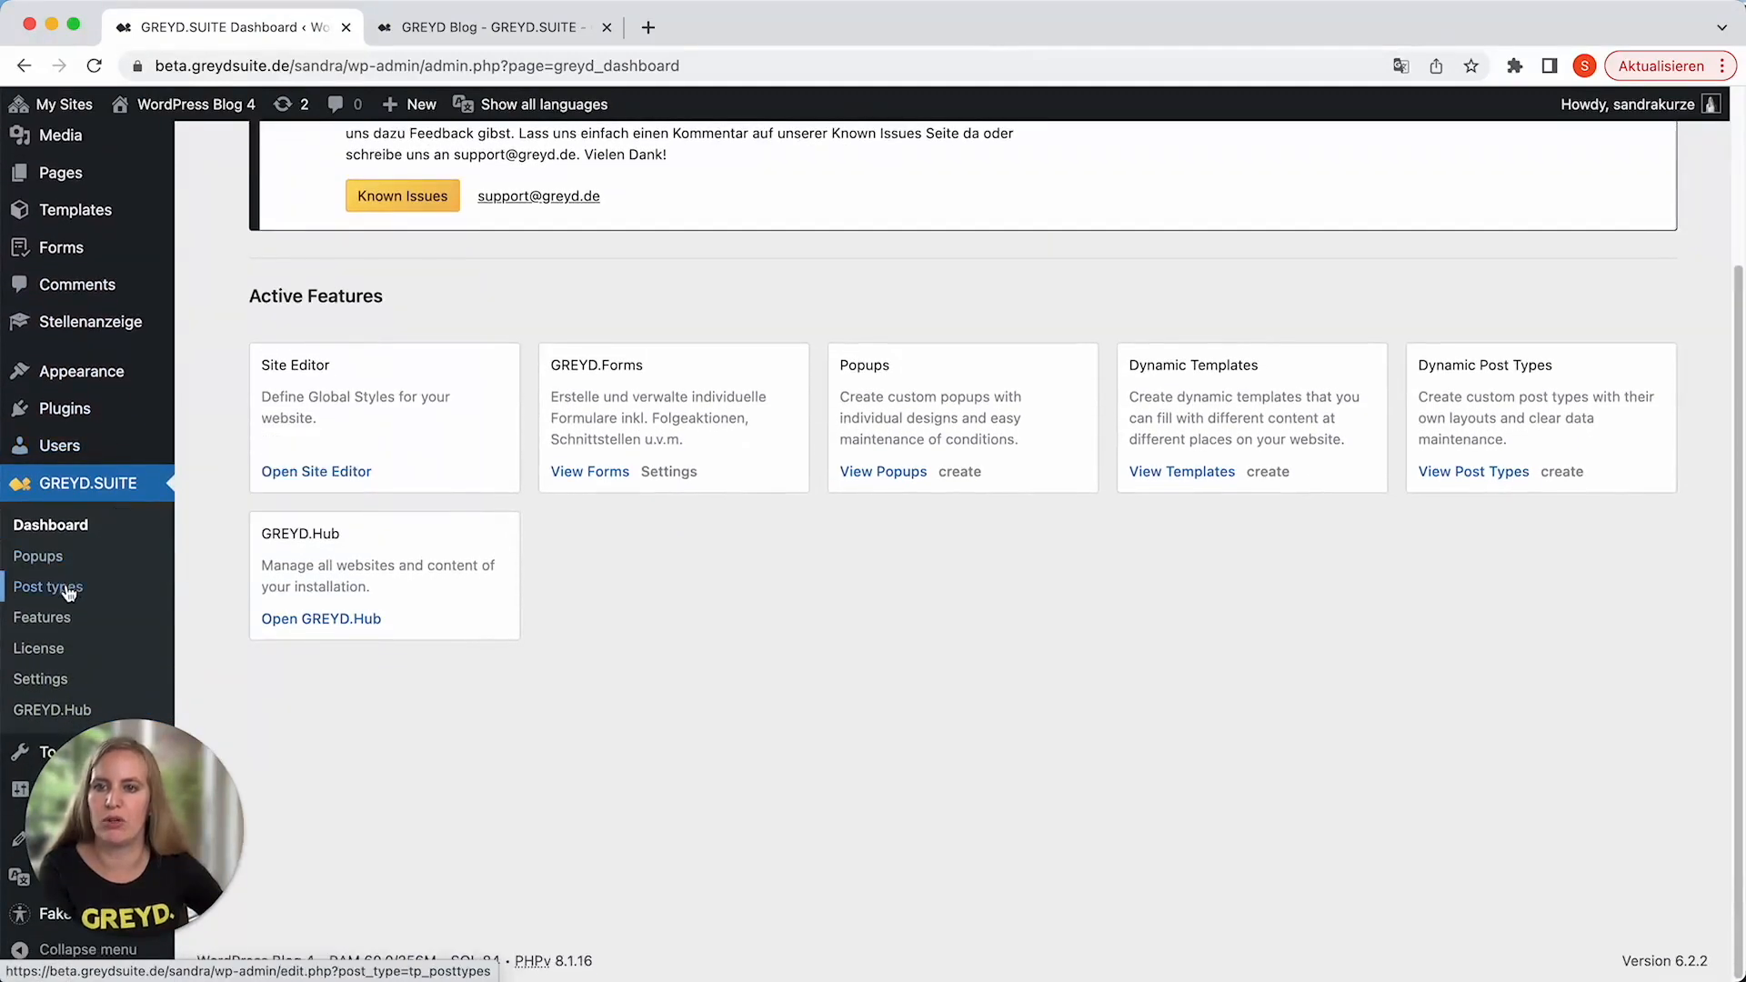
pyautogui.click(68, 593)
pyautogui.click(455, 161)
pyautogui.click(646, 713)
pyautogui.write('Job Ad')
pyautogui.click(1066, 825)
pyautogui.click(1047, 823)
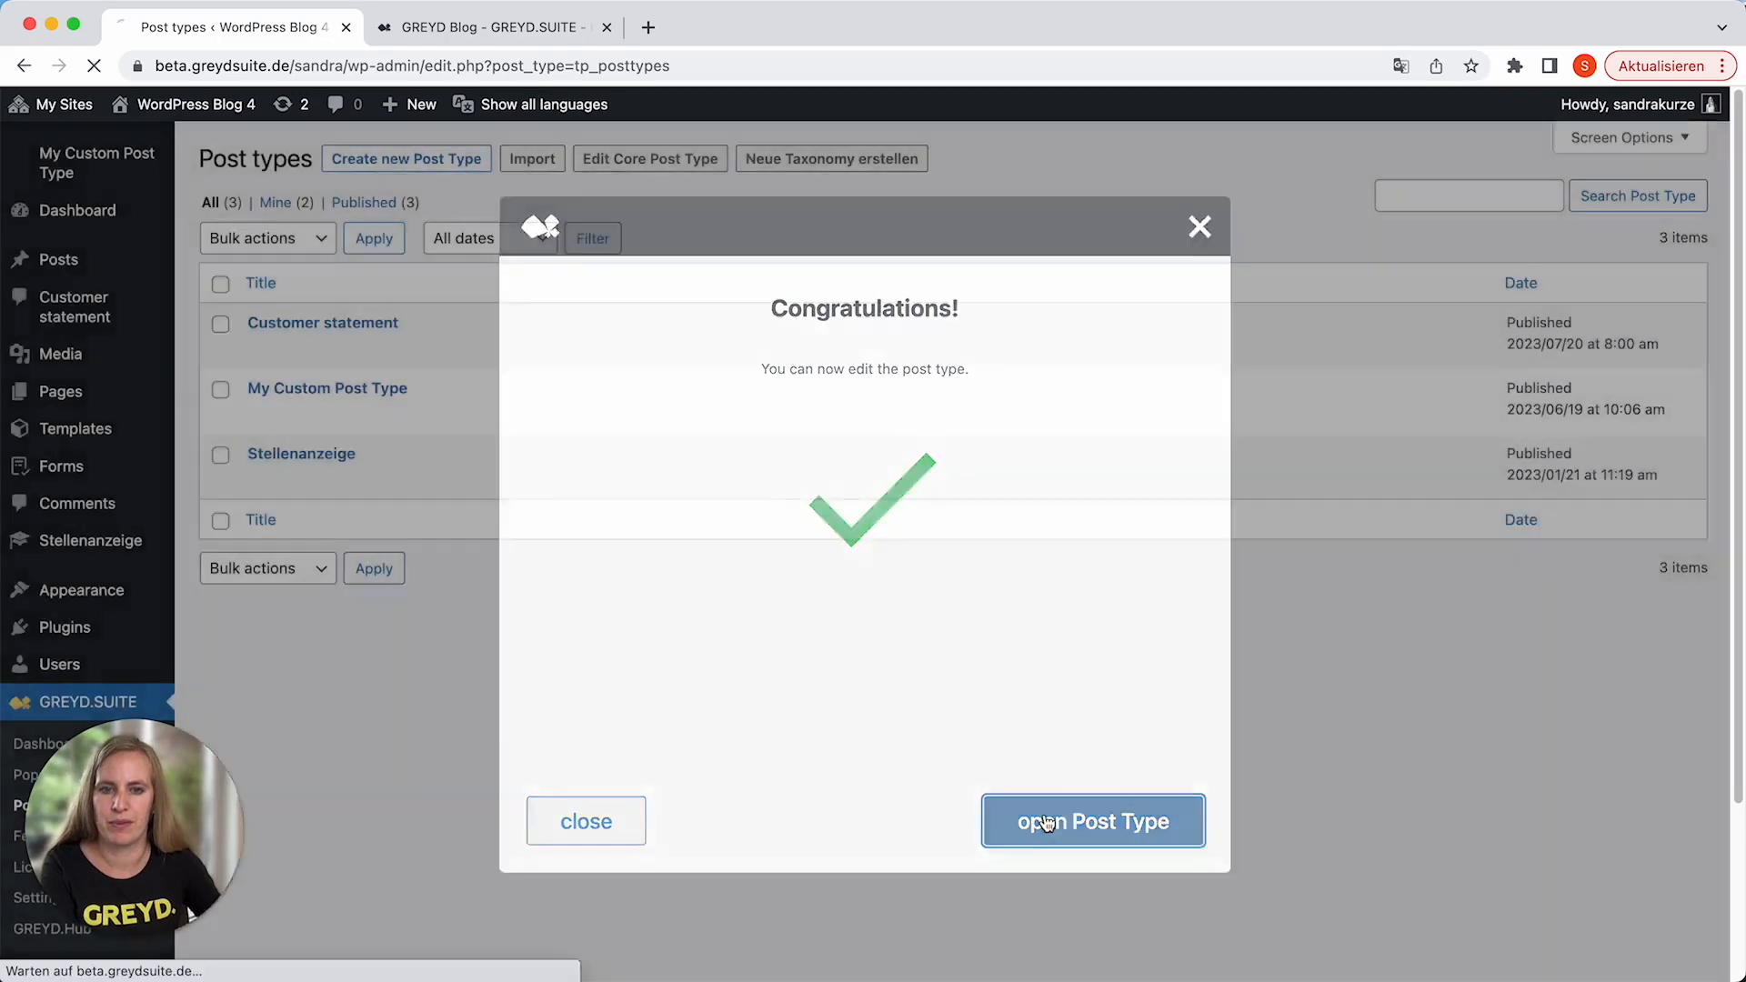
pyautogui.click(274, 325)
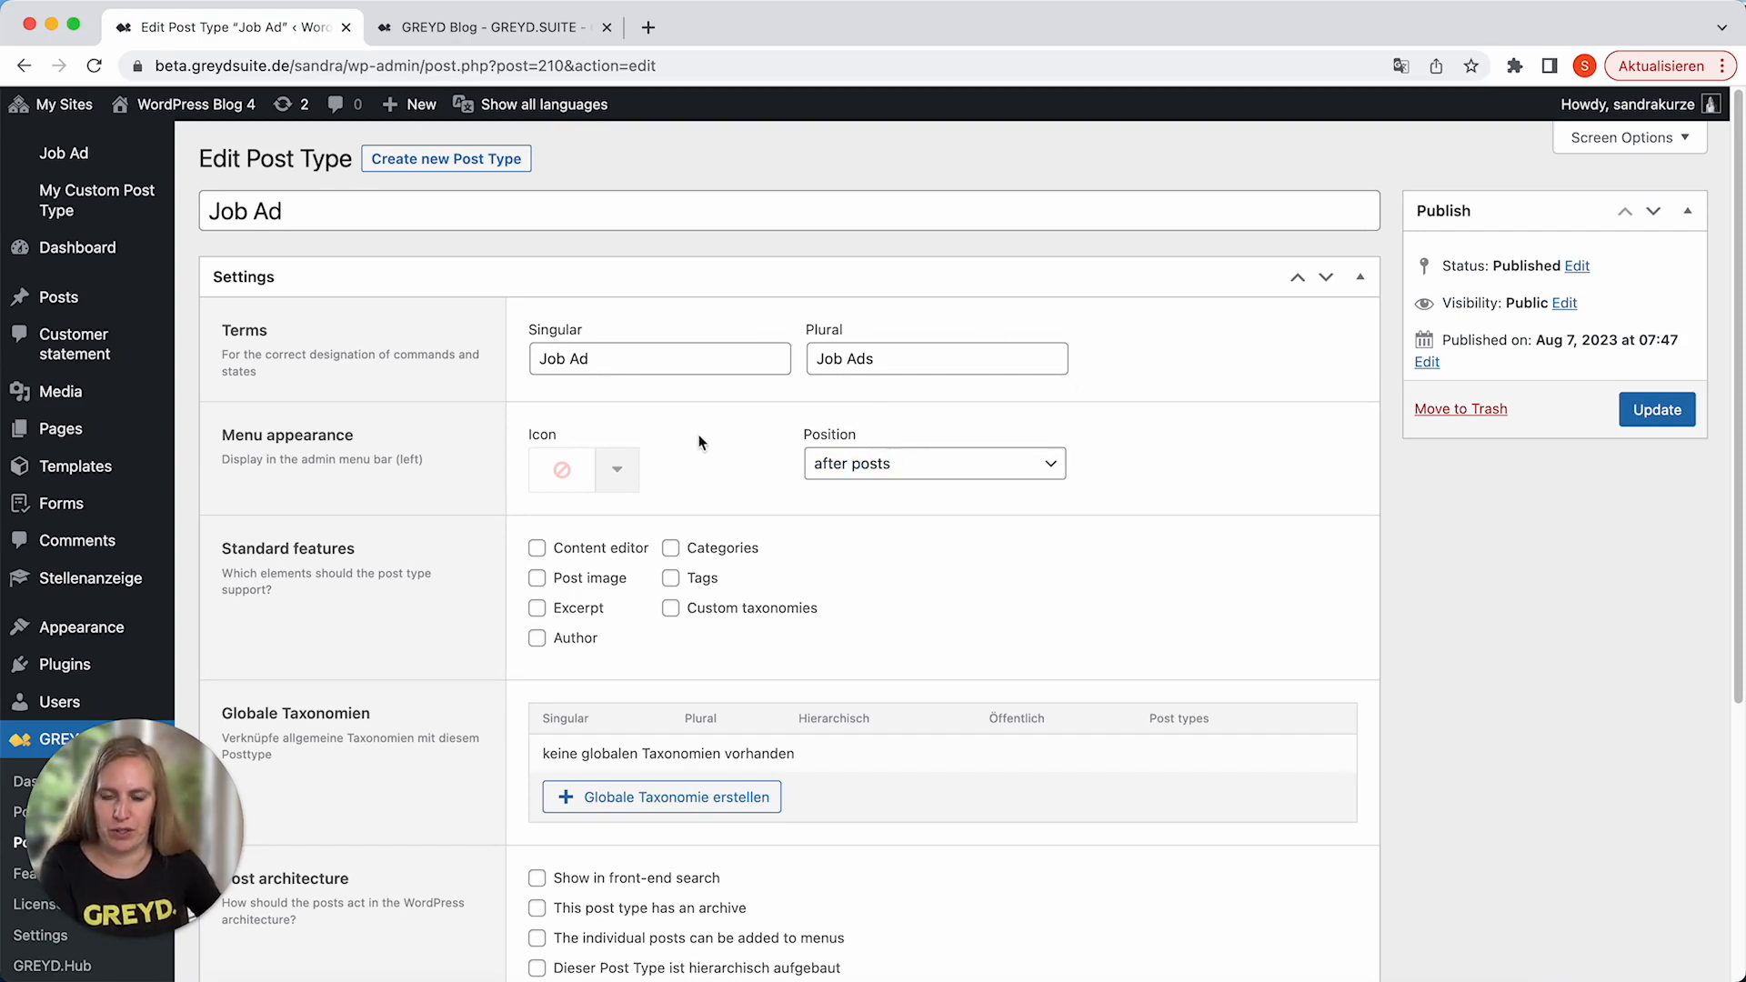
# Give the Job Ad post type a pin menu icon and enable its Content editor and Categories features.
pyautogui.click(620, 473)
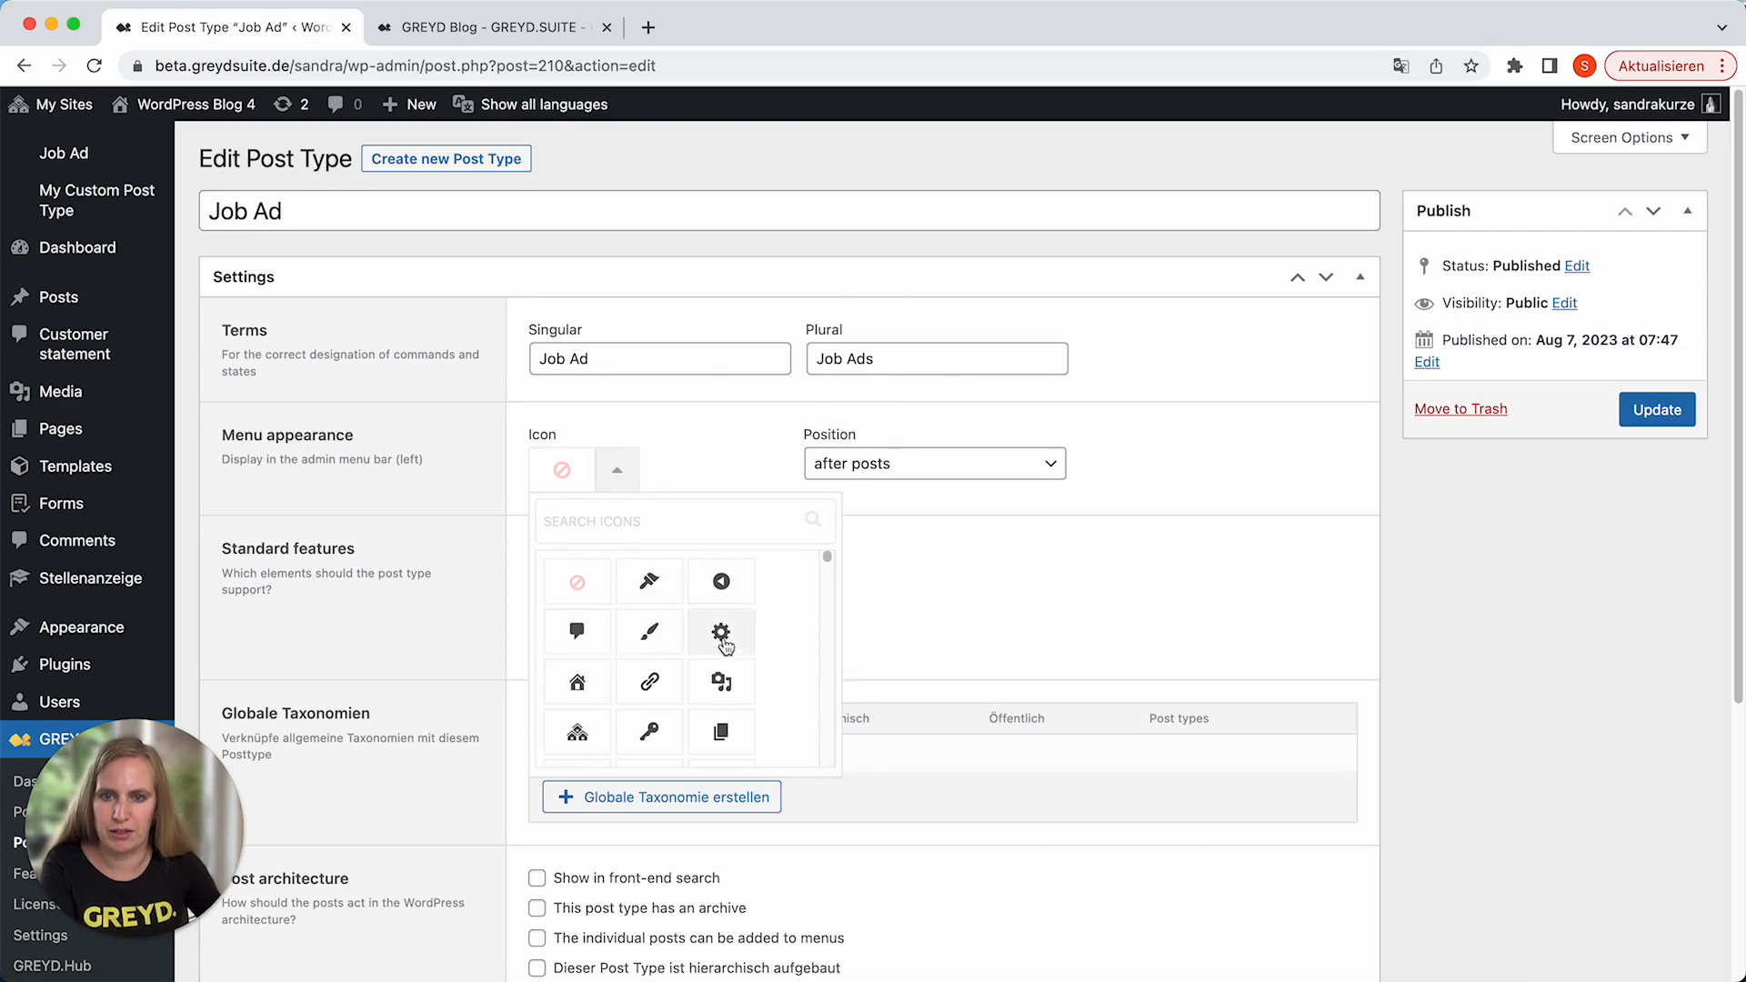
pyautogui.click(648, 582)
pyautogui.scroll(-1, 813, 537)
pyautogui.click(638, 548)
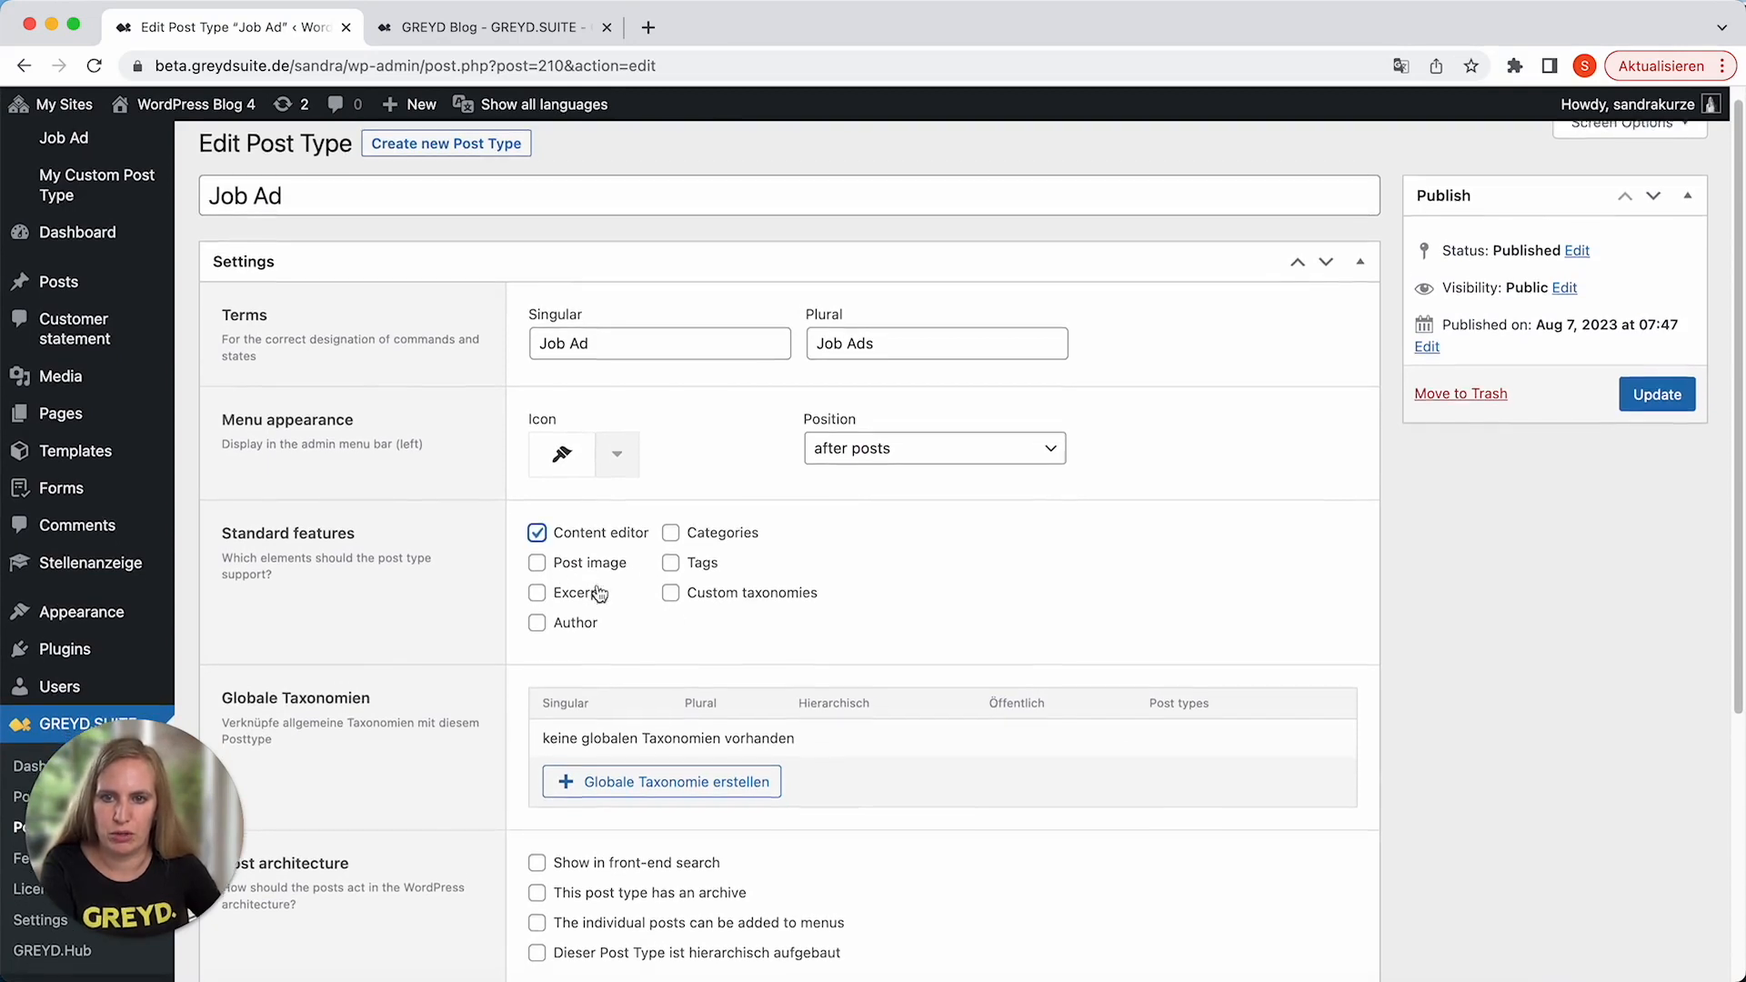
pyautogui.scroll(-2, 604, 591)
pyautogui.click(713, 491)
# Add a required single-line text field labelled "Contact person" with the unique name "contact" to the post type.
pyautogui.scroll(-1, 825, 600)
pyautogui.scroll(-5, 826, 604)
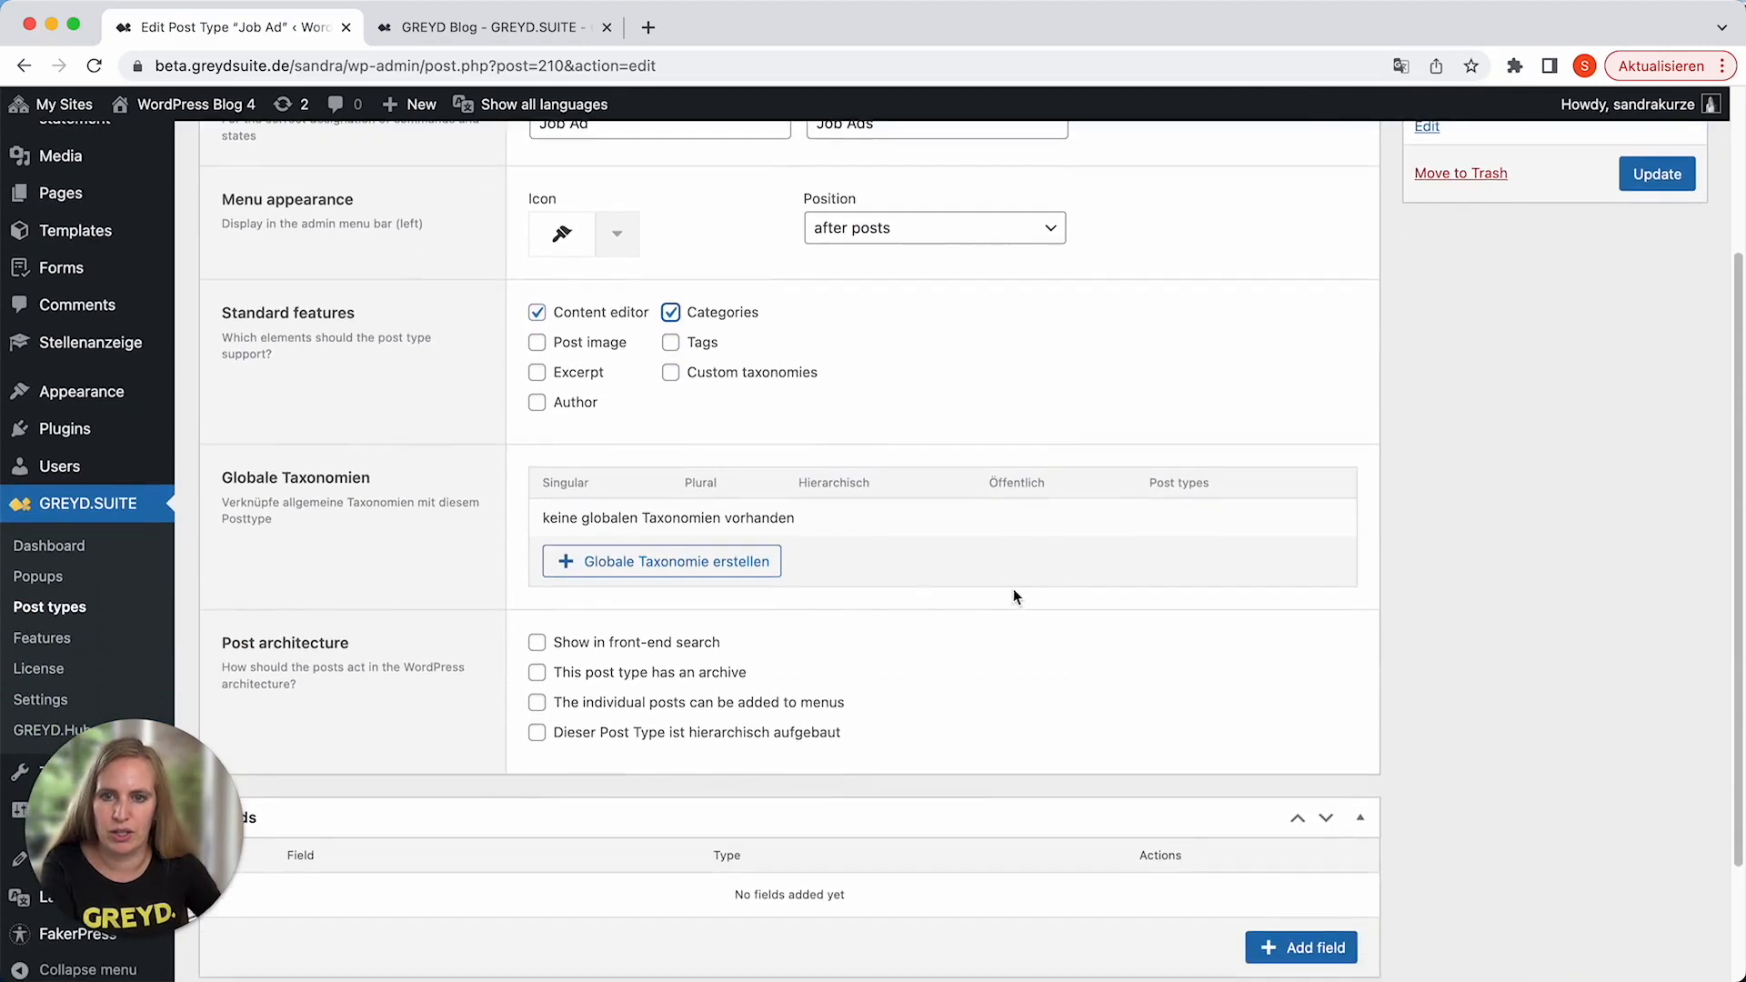
pyautogui.scroll(-3, 740, 662)
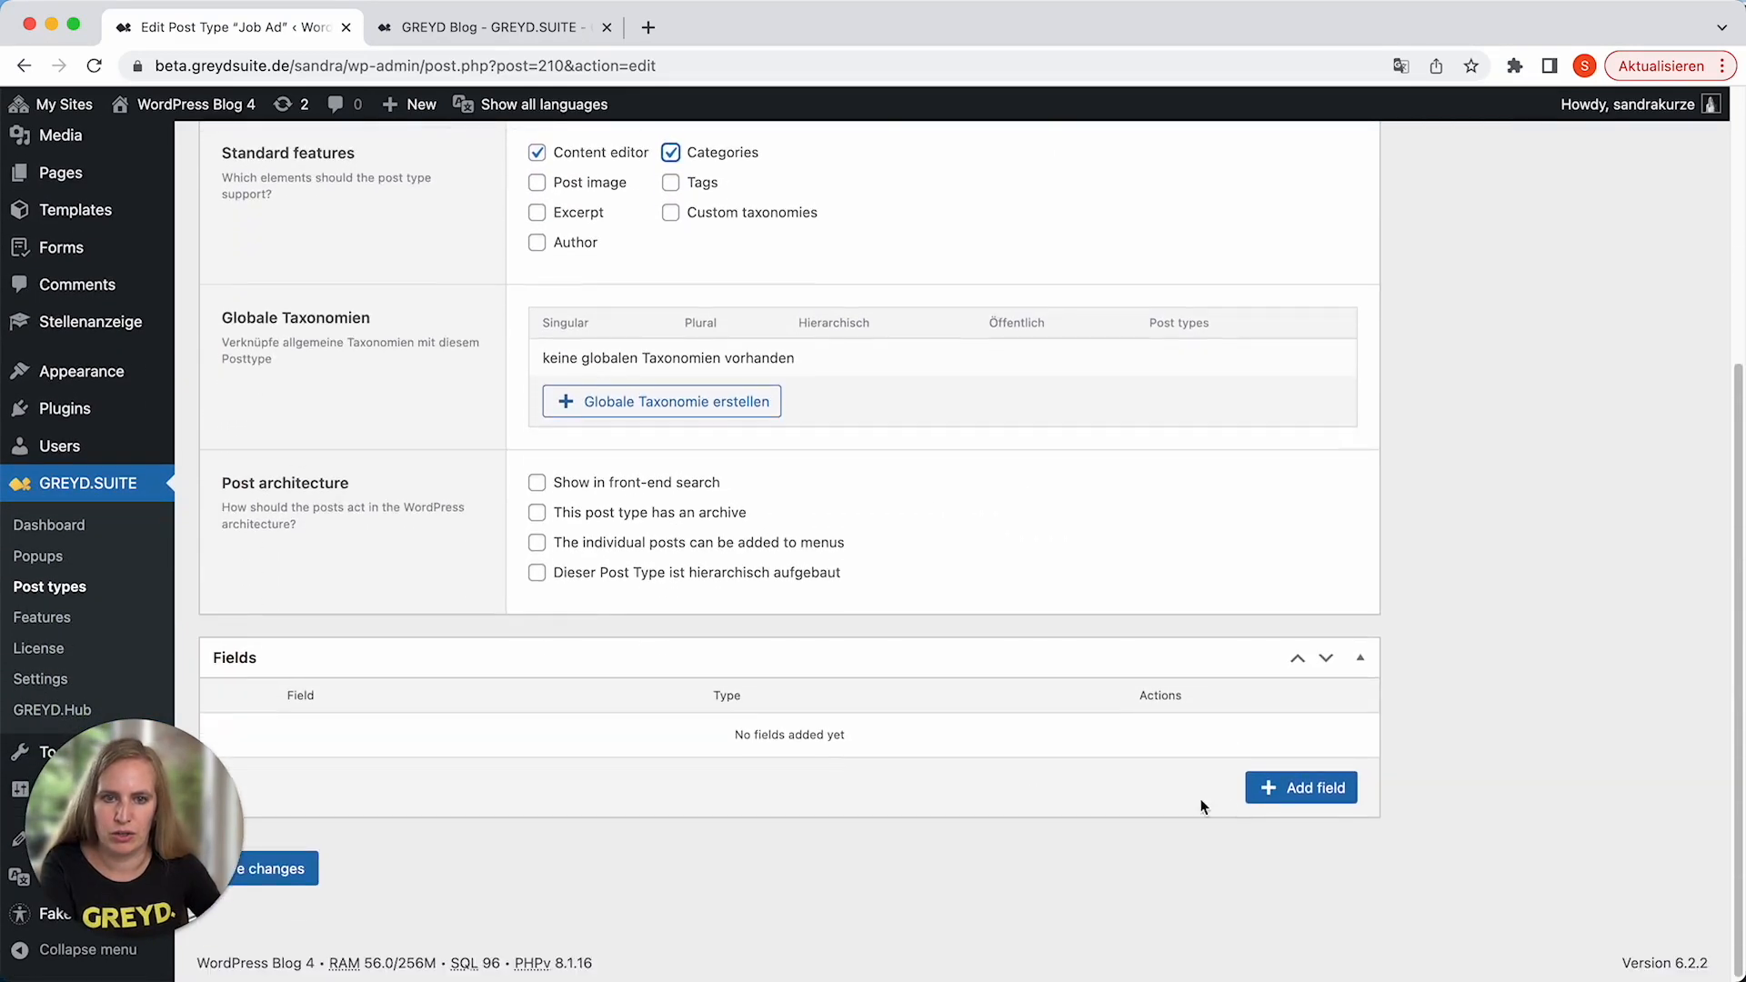
pyautogui.click(1306, 783)
pyautogui.scroll(-8, 1022, 762)
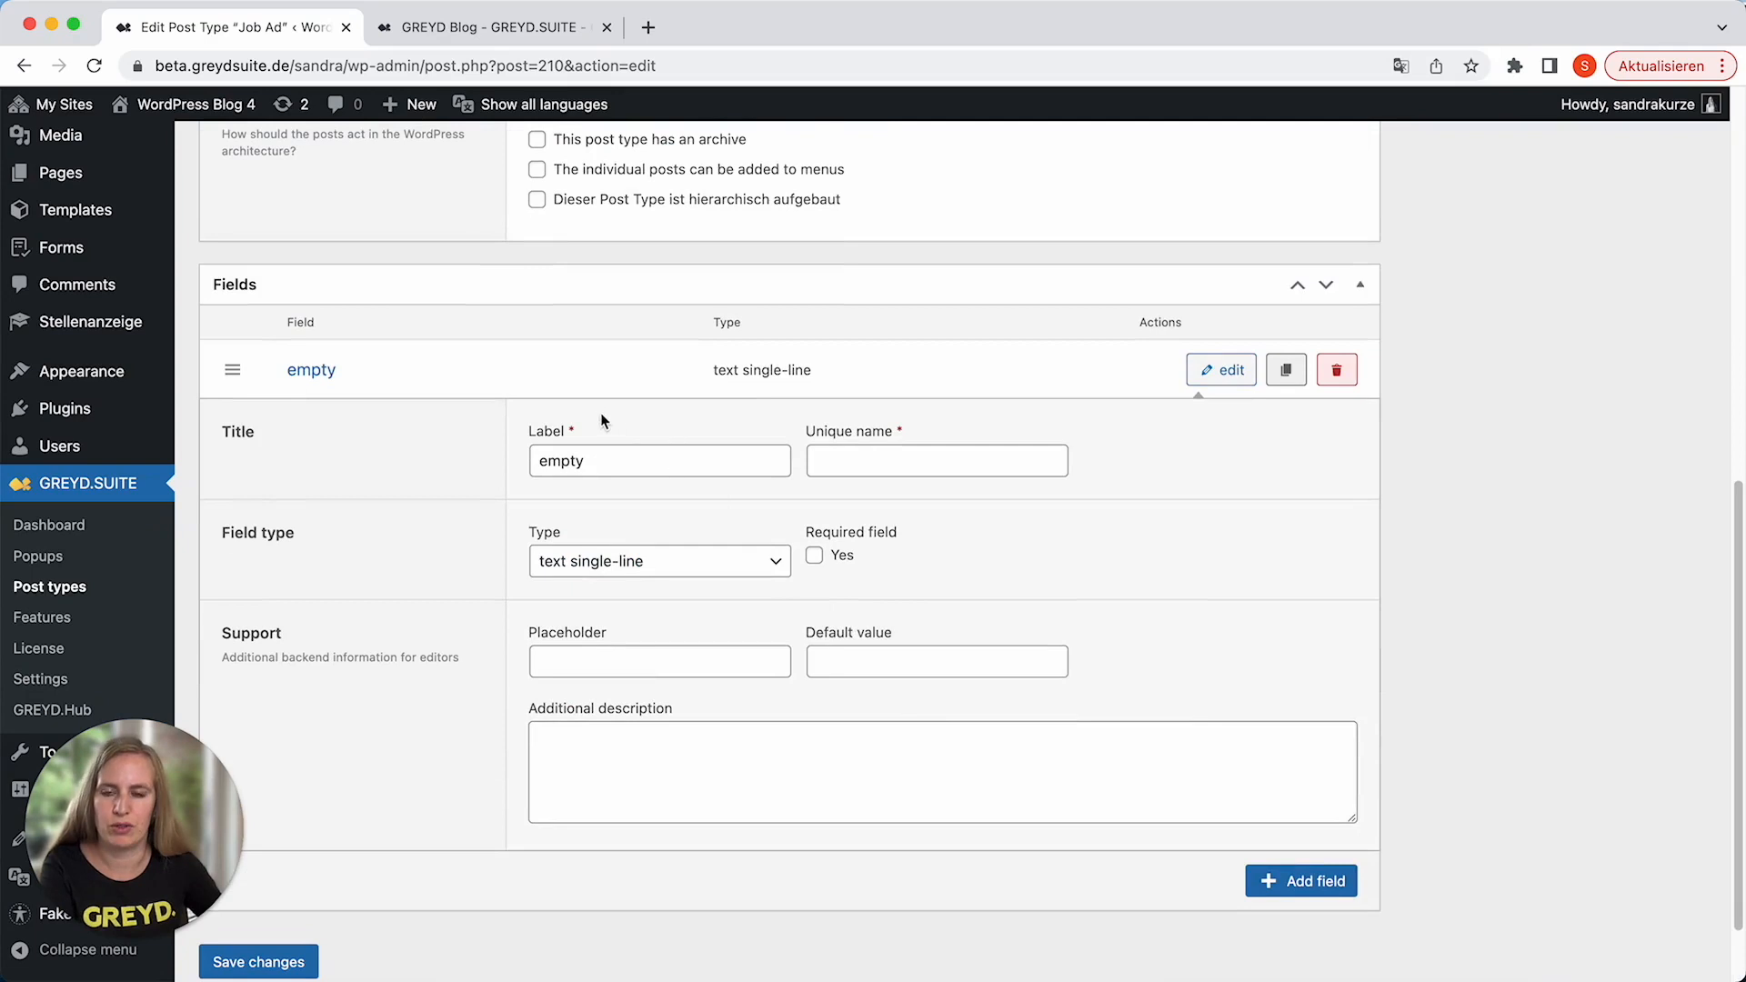
pyautogui.click(671, 444)
pyautogui.doubleClick(671, 444)
pyautogui.write('Contact person')
pyautogui.press('Tab')
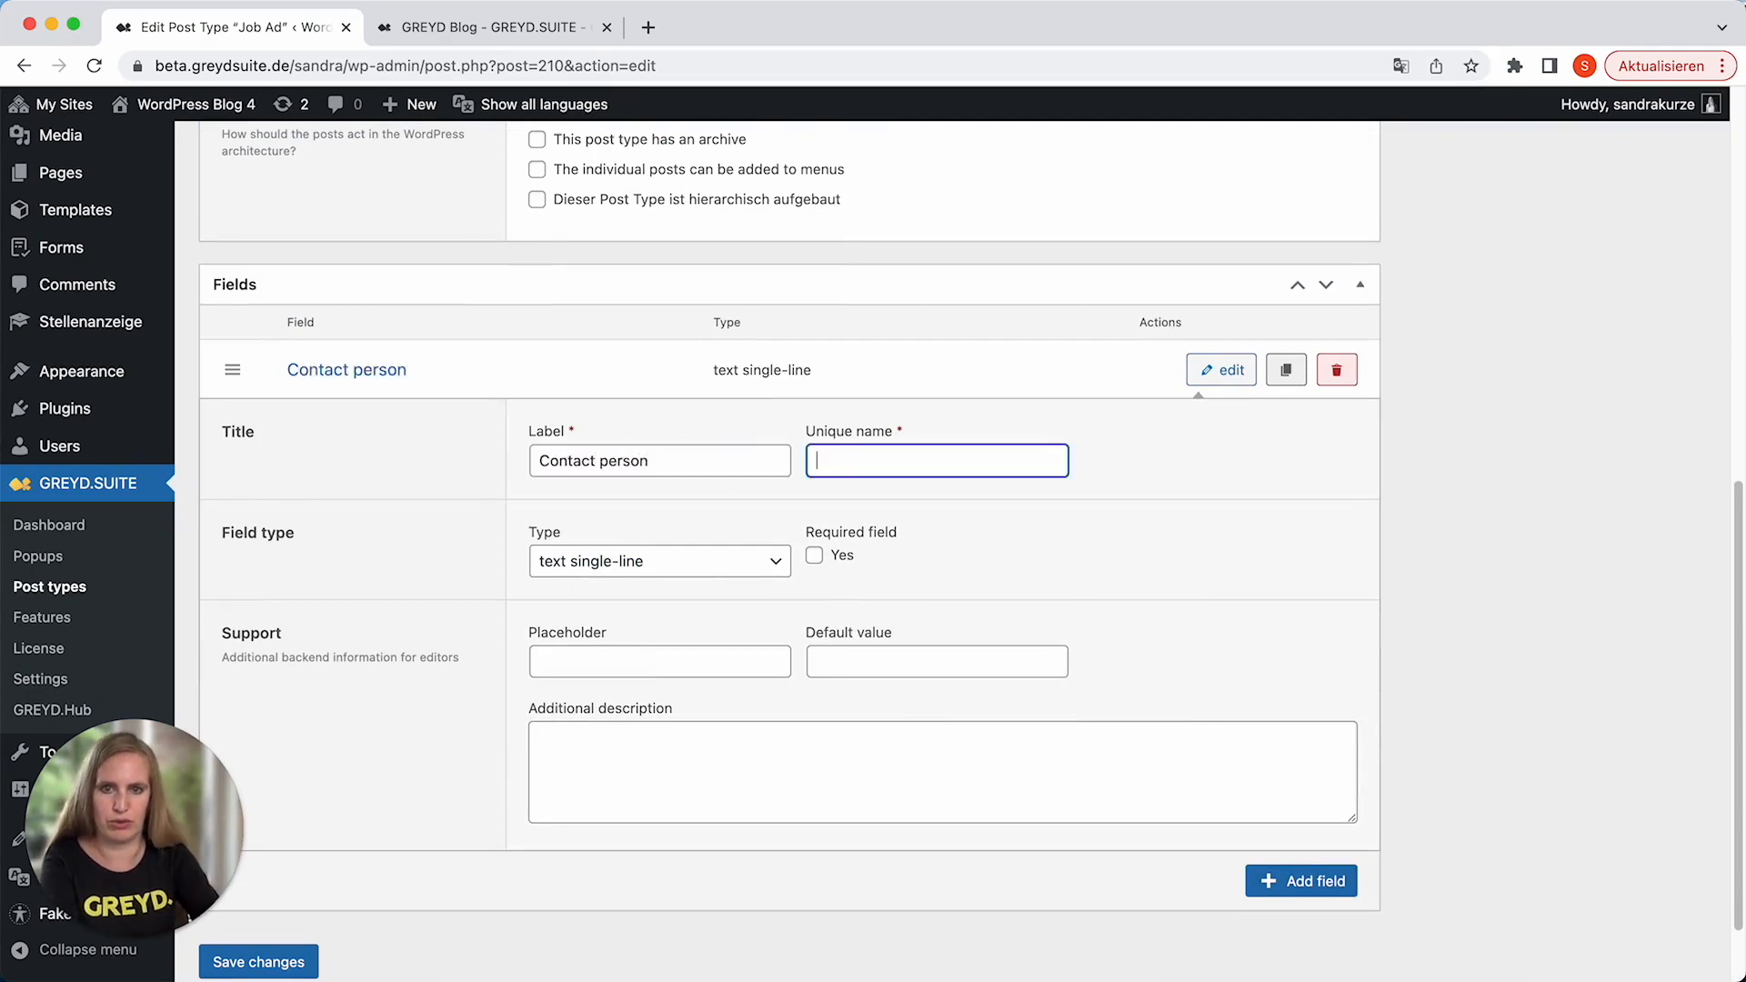
pyautogui.write('contact')
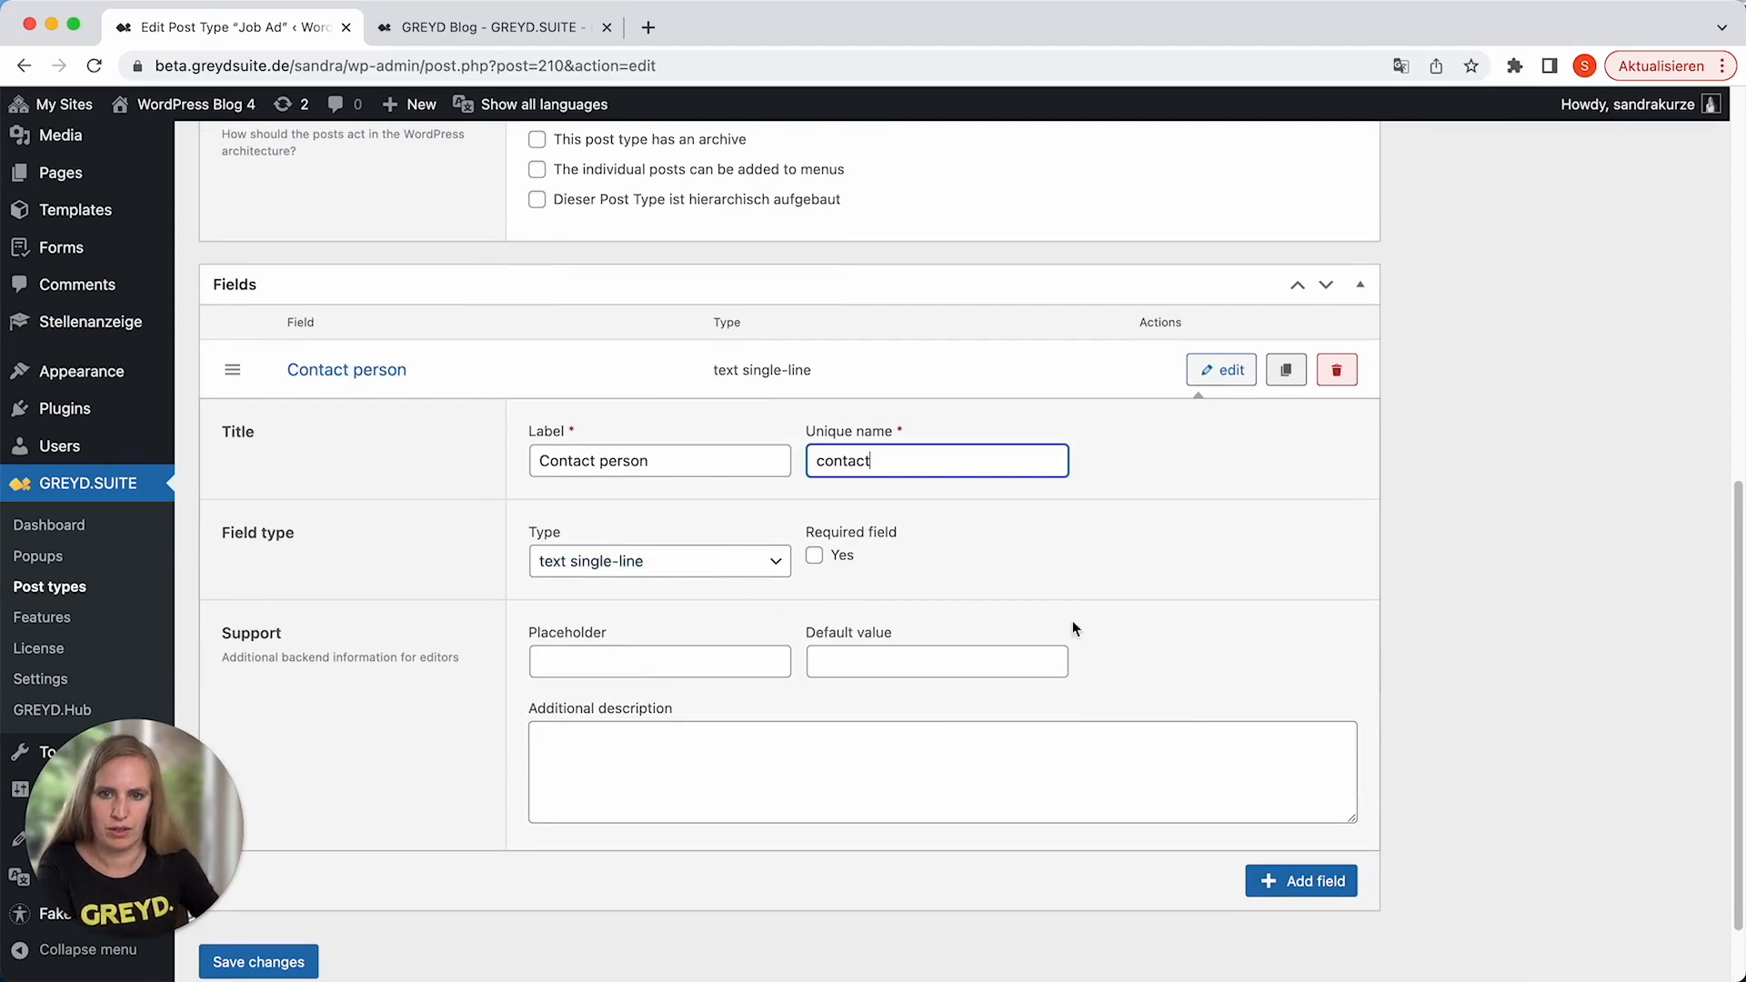
pyautogui.click(820, 558)
# Add a required single-line text field labelled "Location" with the unique name "location" and save the updated post type.
pyautogui.click(1314, 887)
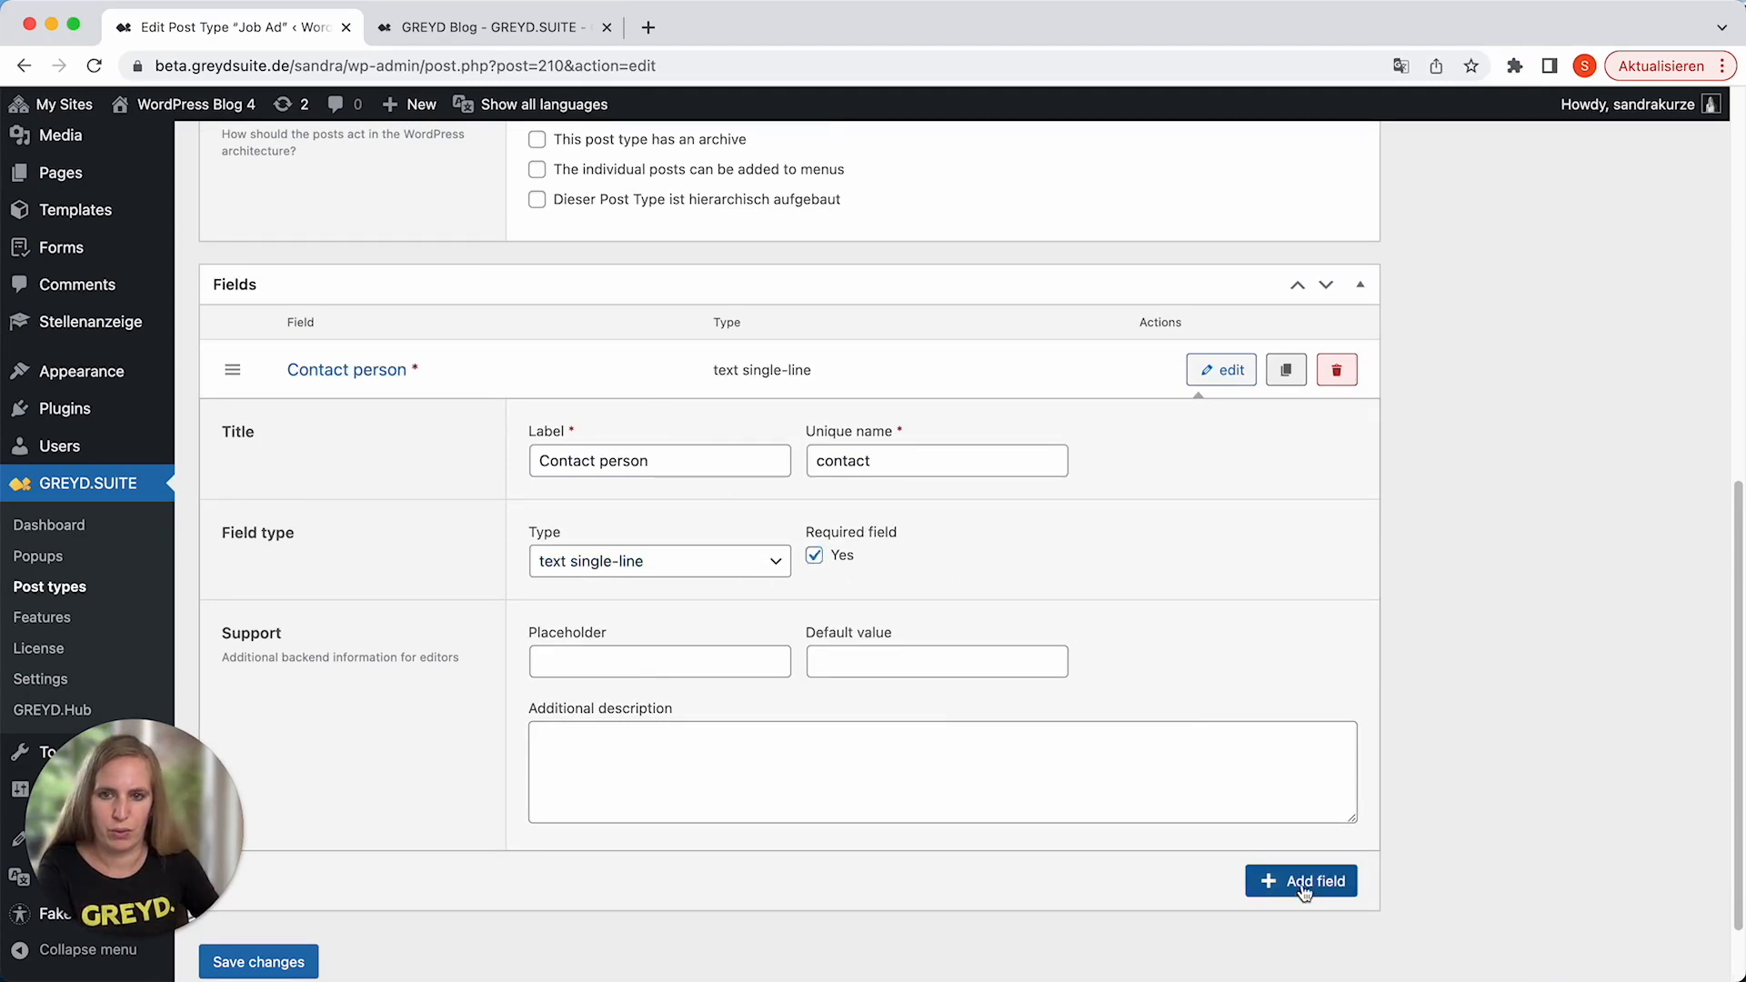
pyautogui.doubleClick(609, 526)
pyautogui.write('De')
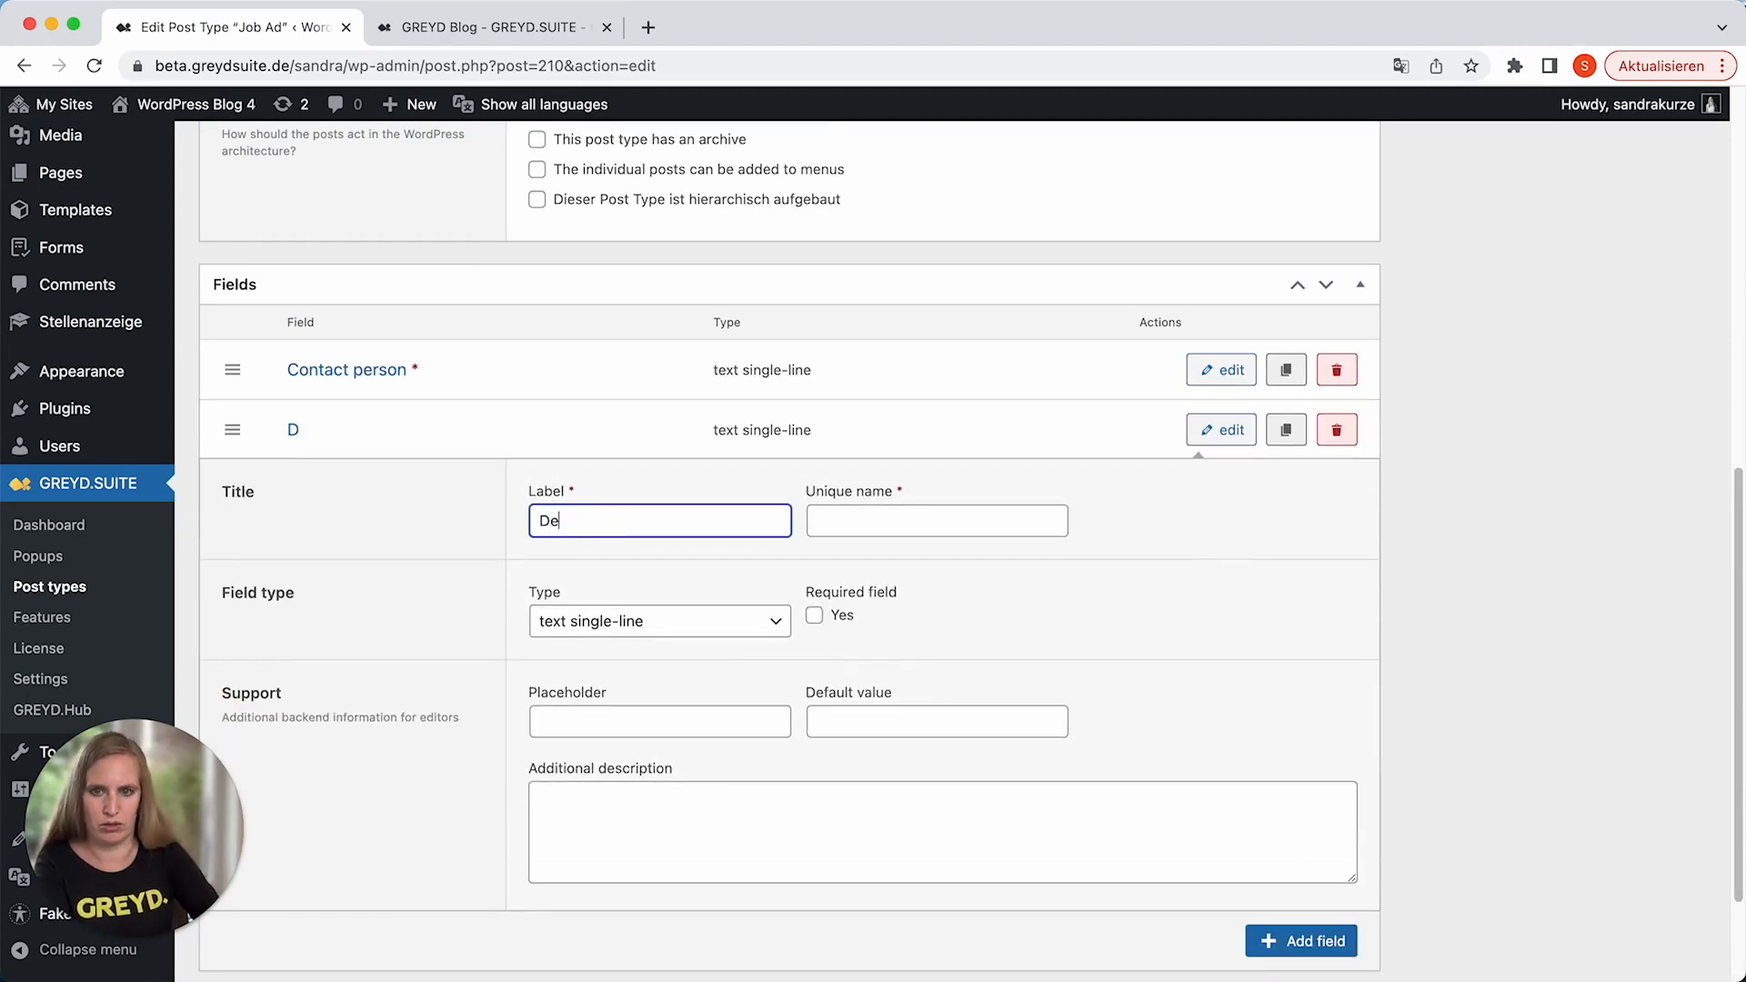
pyautogui.press('BackSpace')
pyautogui.press('BackSpace')
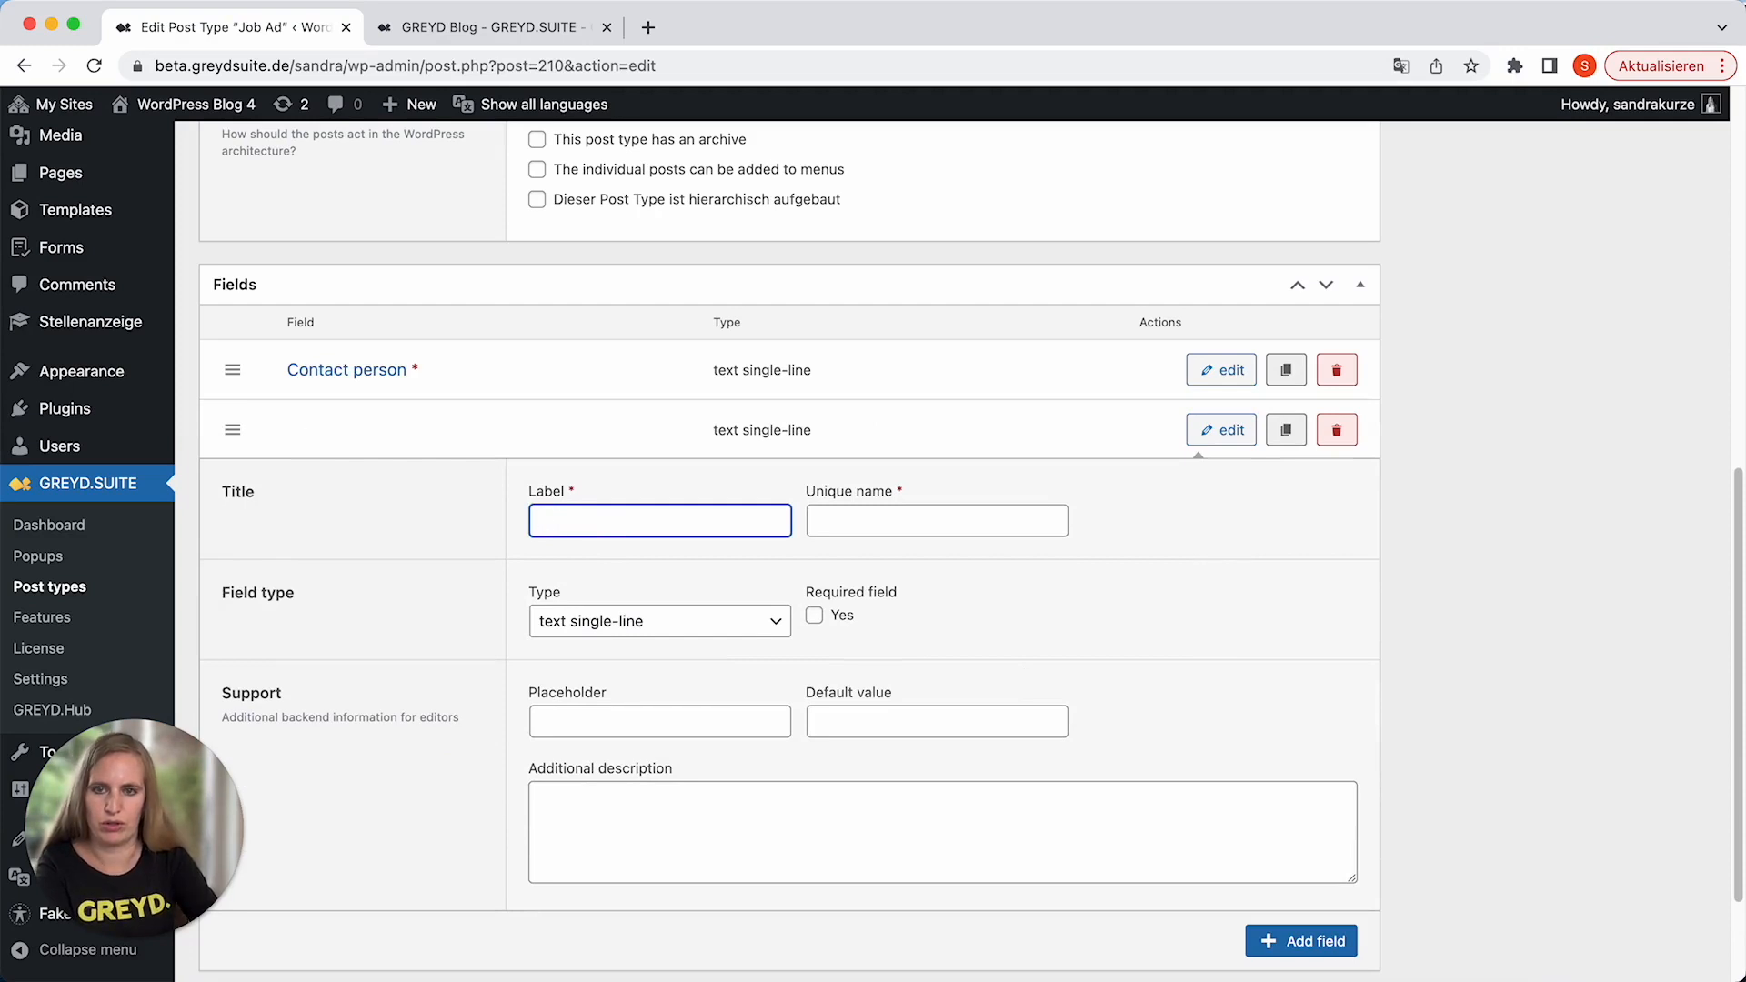
pyautogui.write('Location')
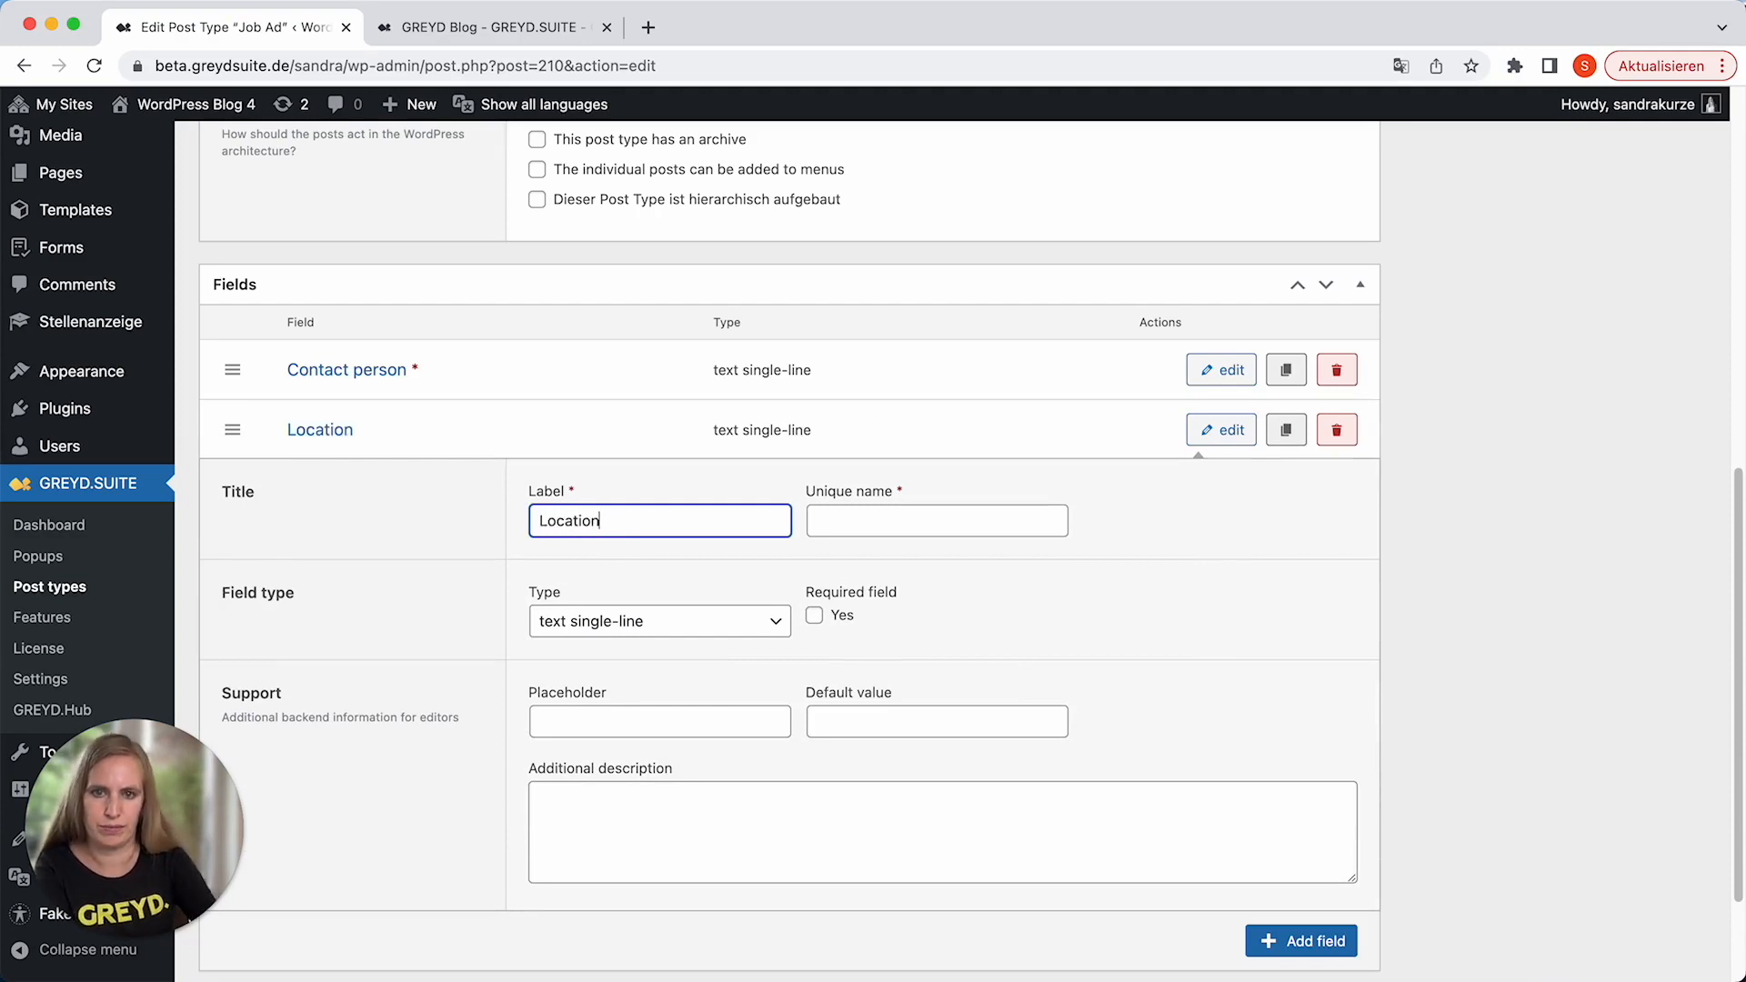
pyautogui.click(944, 515)
pyautogui.write('location')
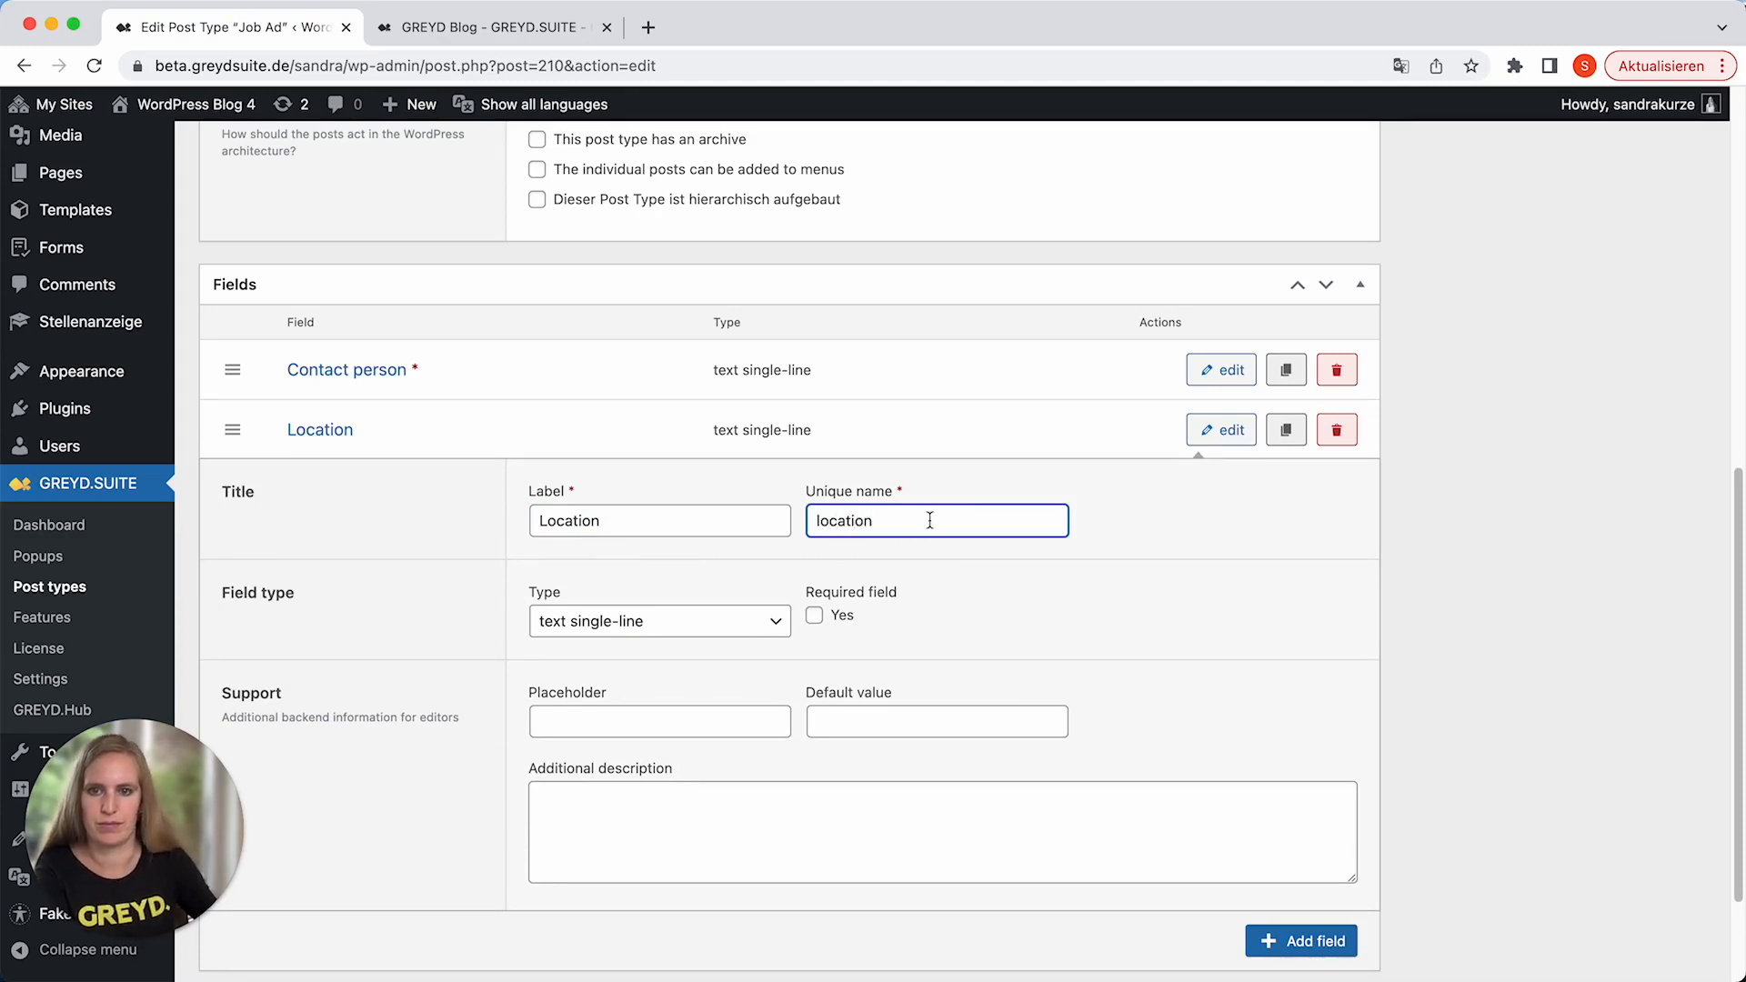
pyautogui.click(814, 619)
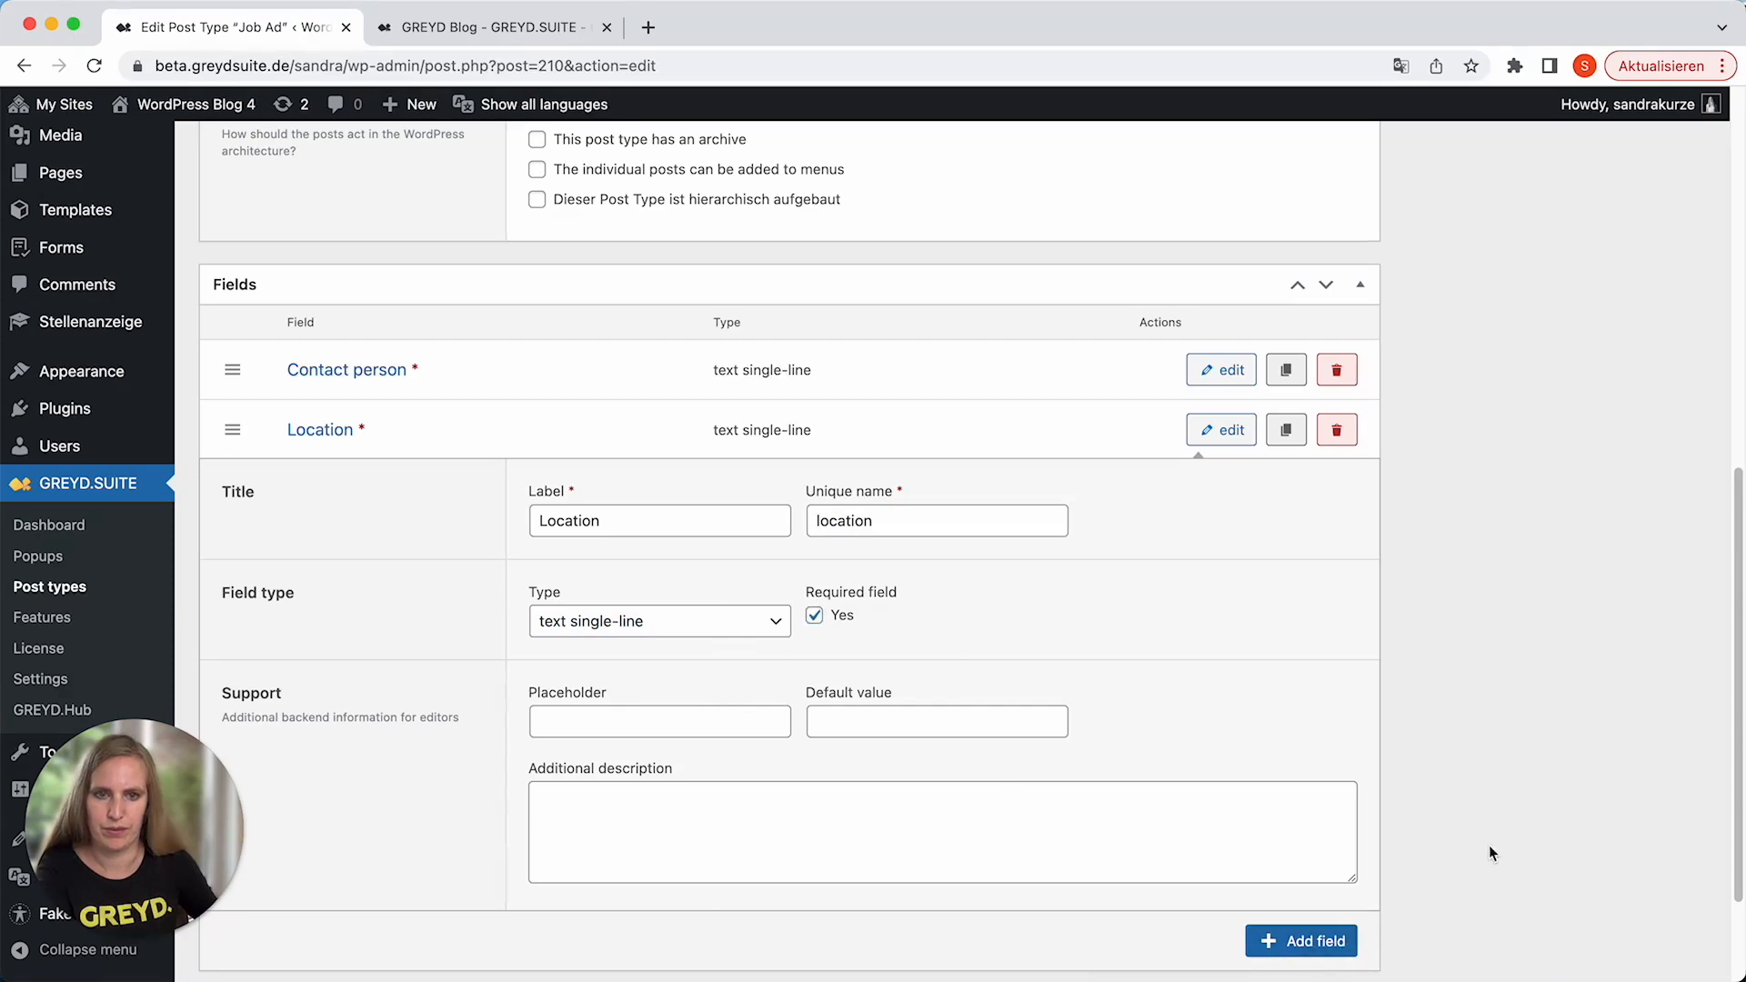
pyautogui.scroll(10, 1472, 727)
pyautogui.click(1653, 411)
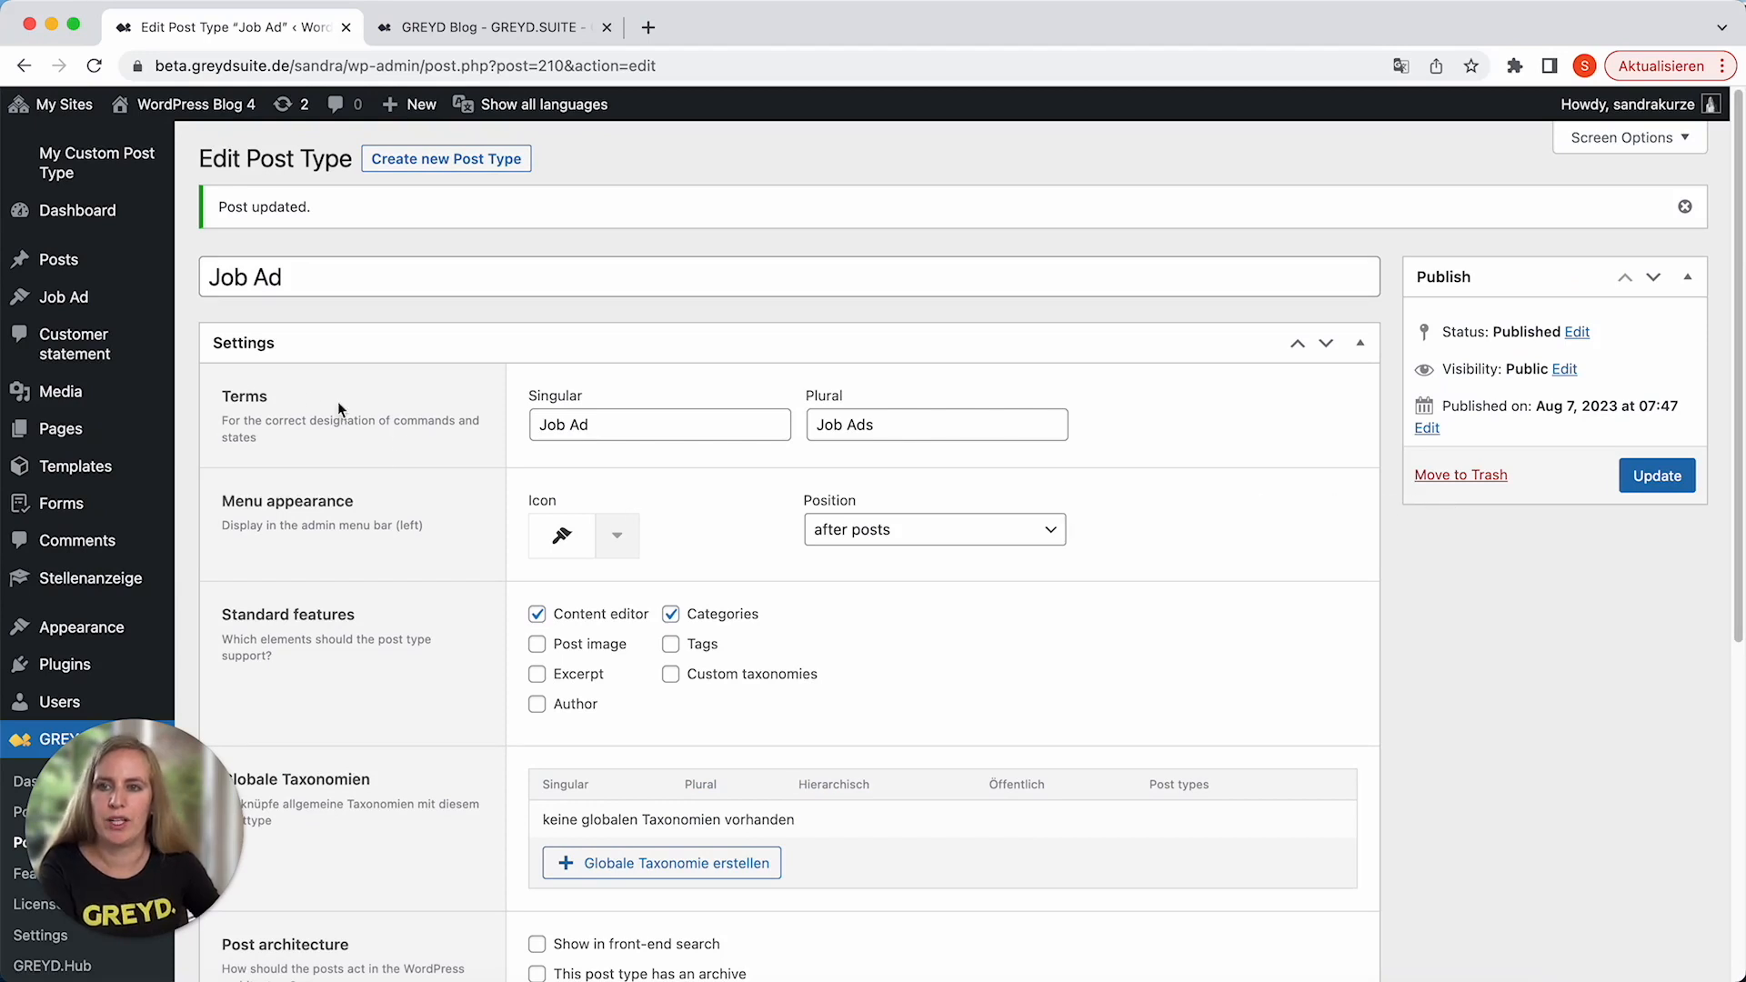
# Start a new job ad and title it "Developer (m/f/d)".
pyautogui.click(116, 301)
pyautogui.click(377, 162)
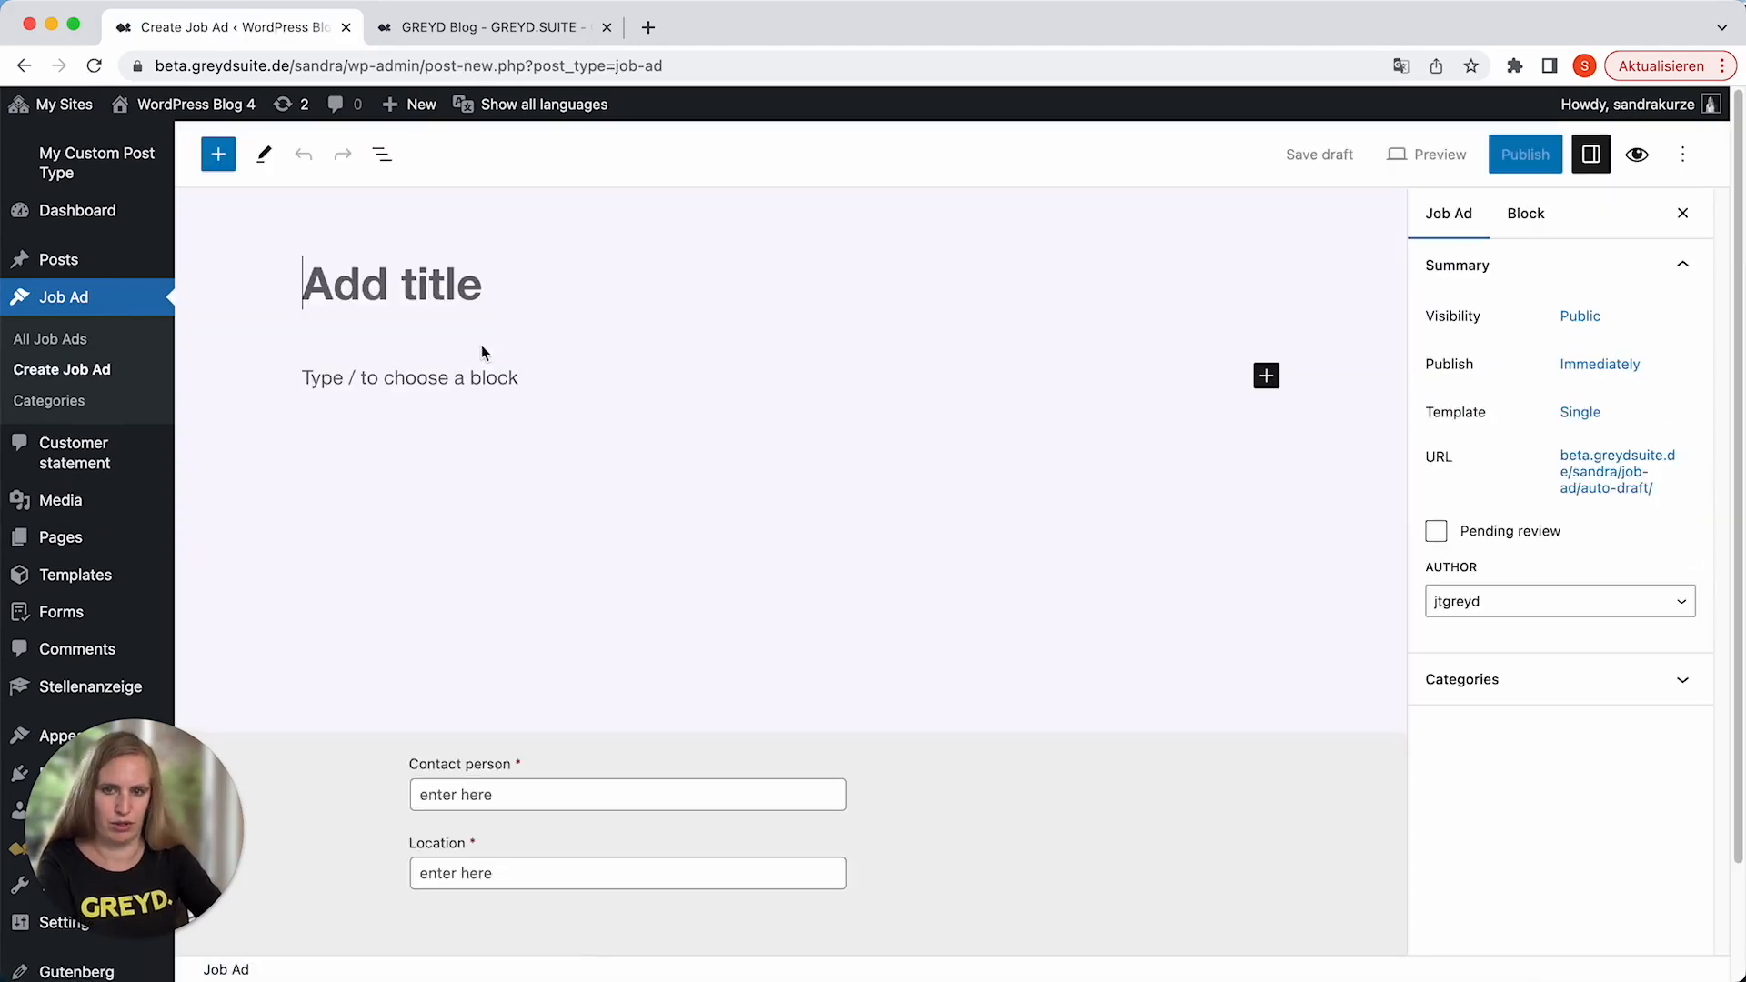
pyautogui.write('Developer (m/f/d')
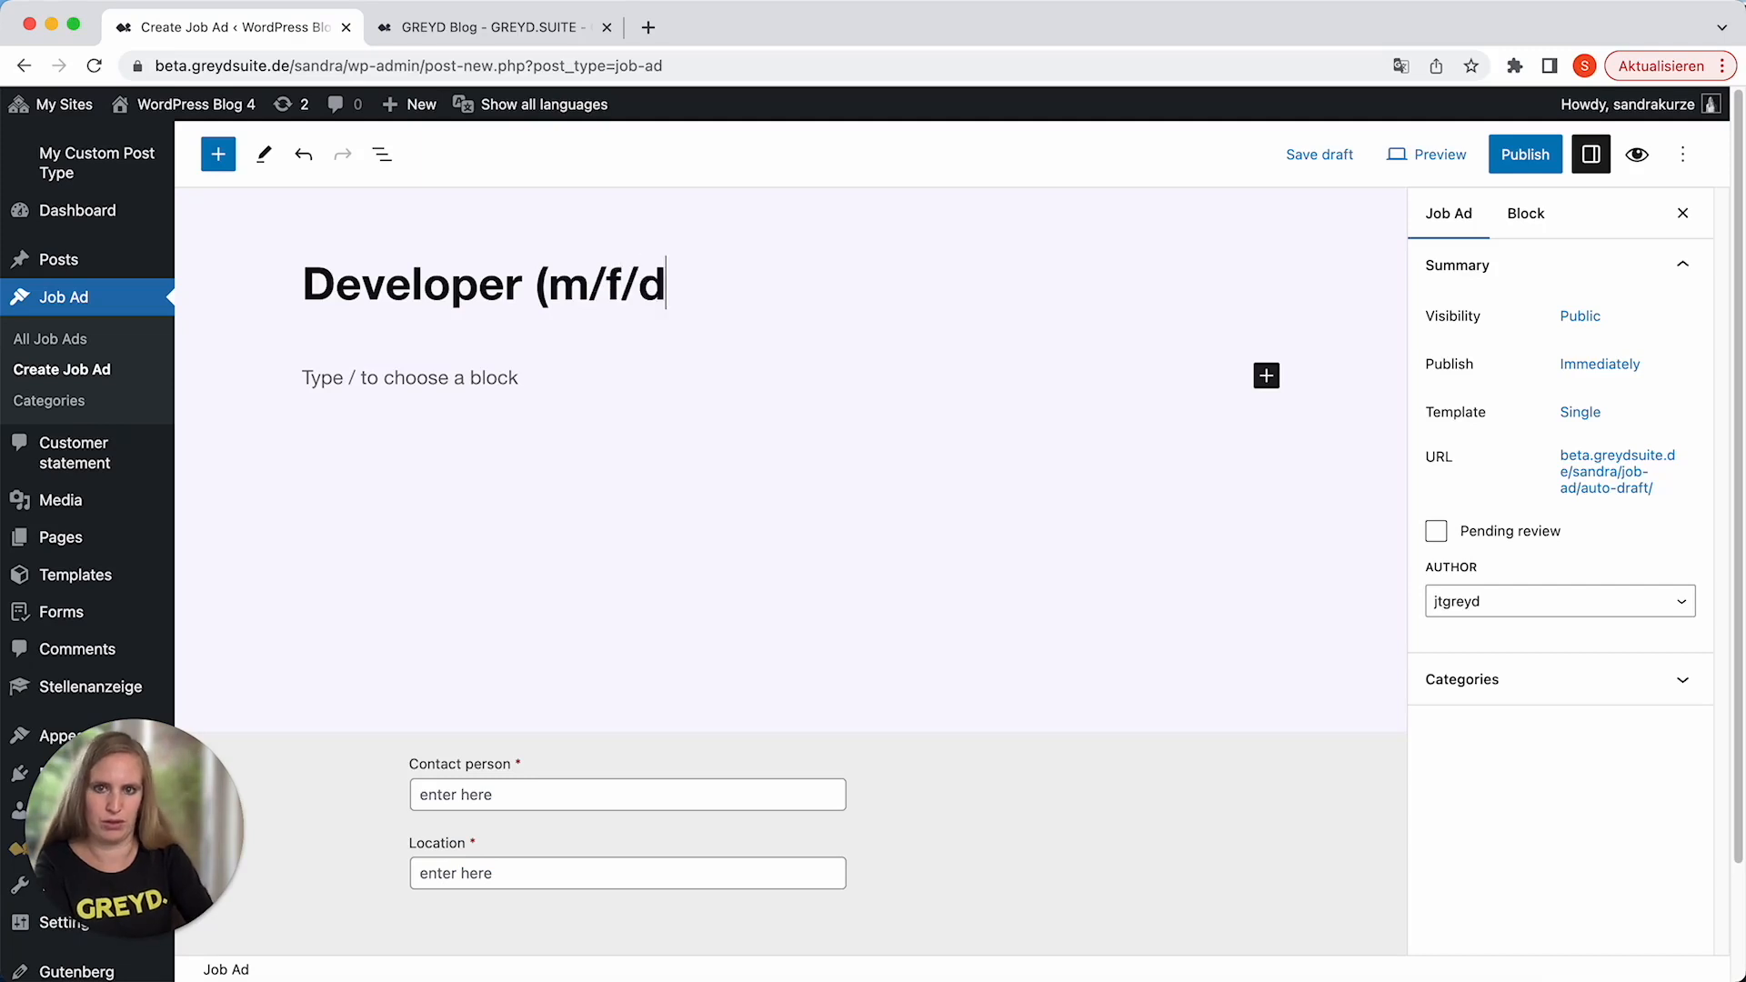
pyautogui.write(')')
# Add the paragraph "Lorem ipsum Lorem ipsum" below the job ad's title.
pyautogui.press('Return')
pyautogui.write('Lorem i')
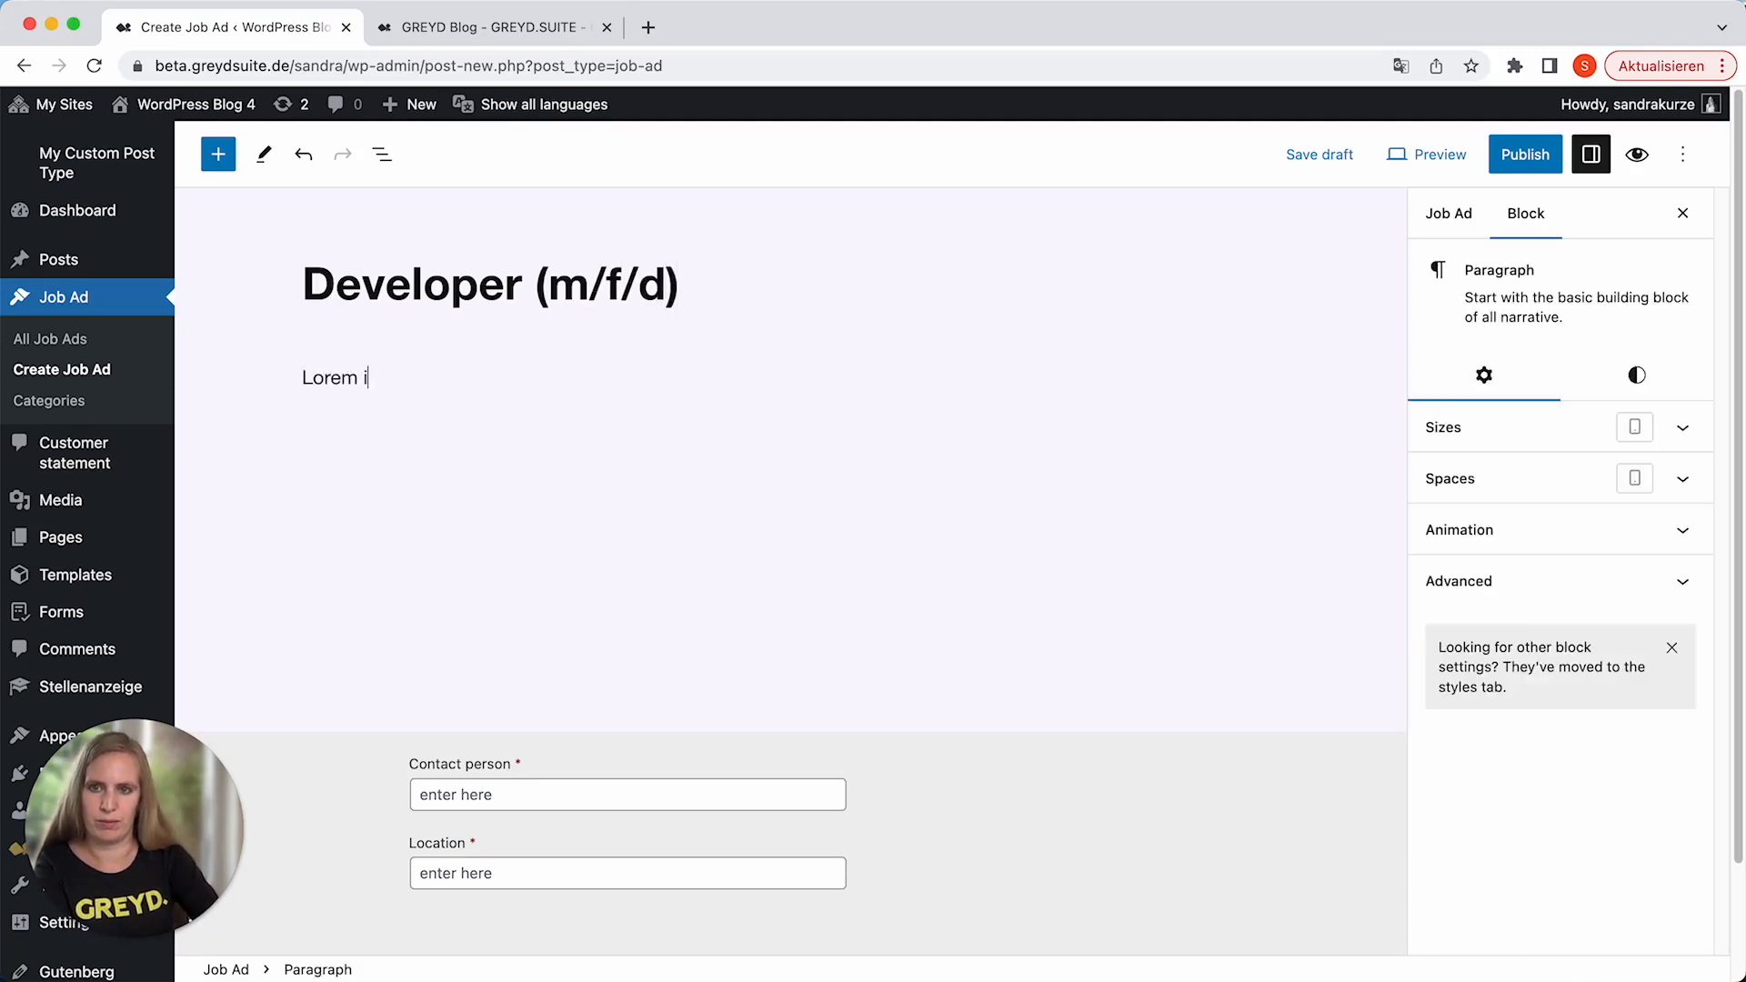
pyautogui.write('psum Lorem ipsum')
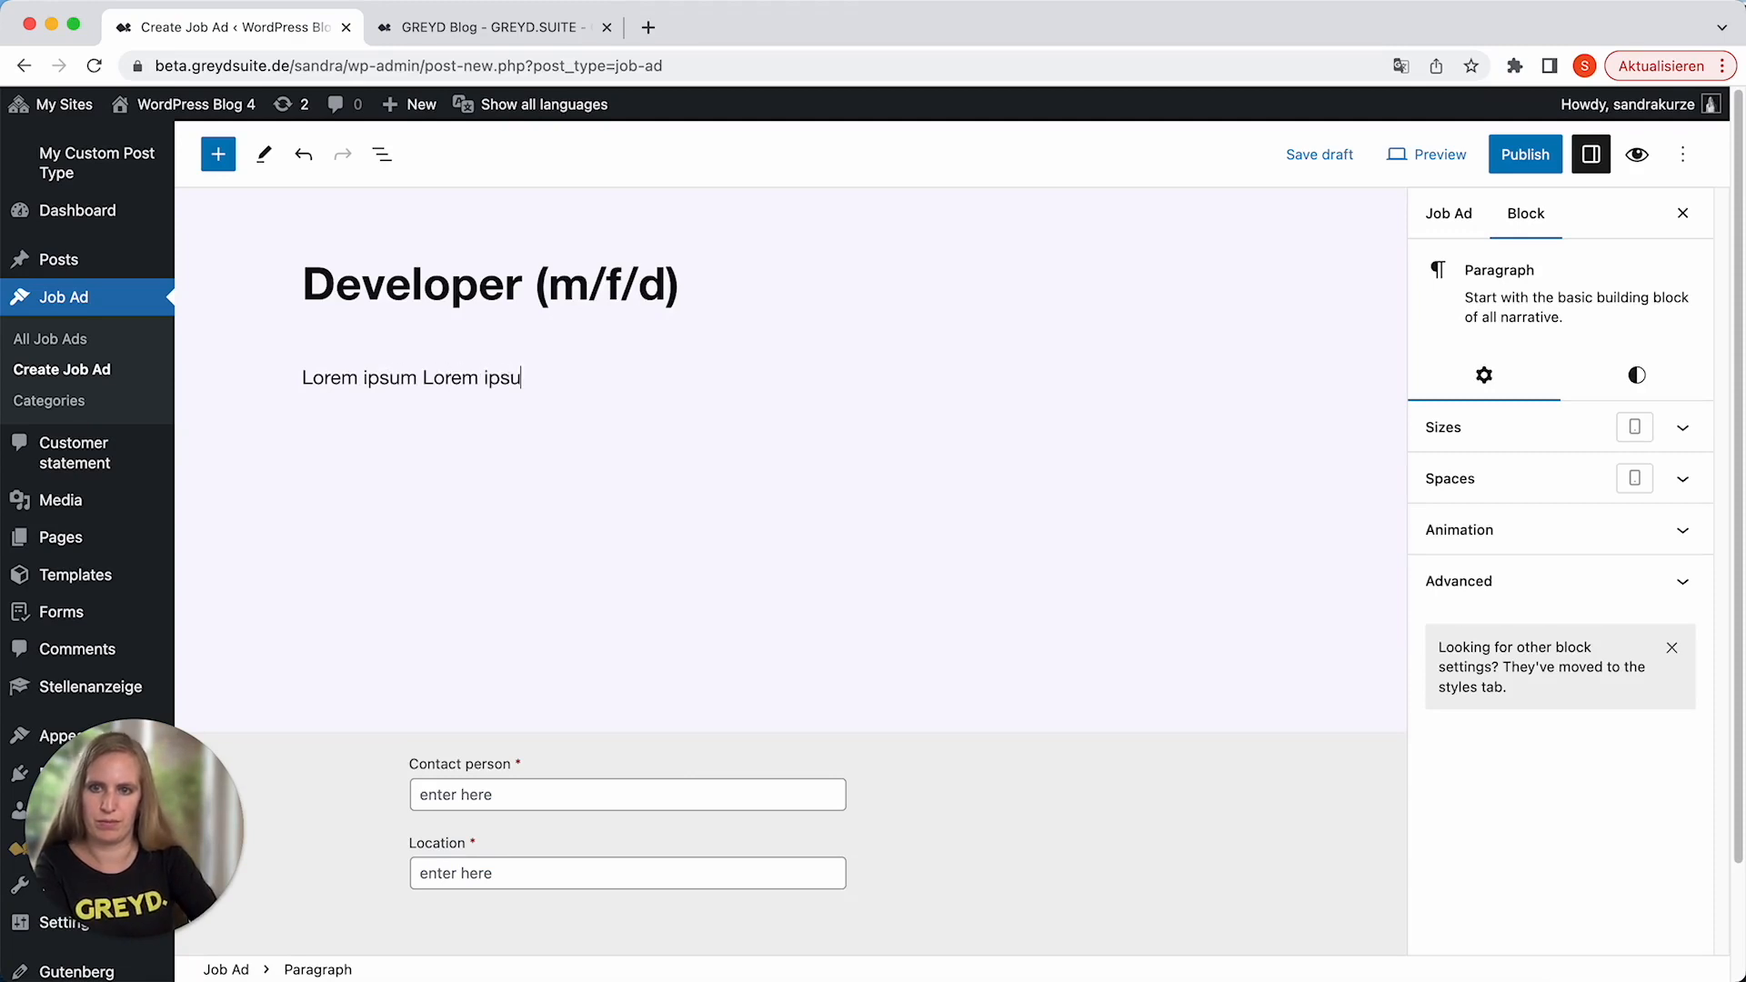
# Fill in the contact person's first name and the location "Munich", and publish the job ad.
pyautogui.click(493, 794)
pyautogui.write('Sandra')
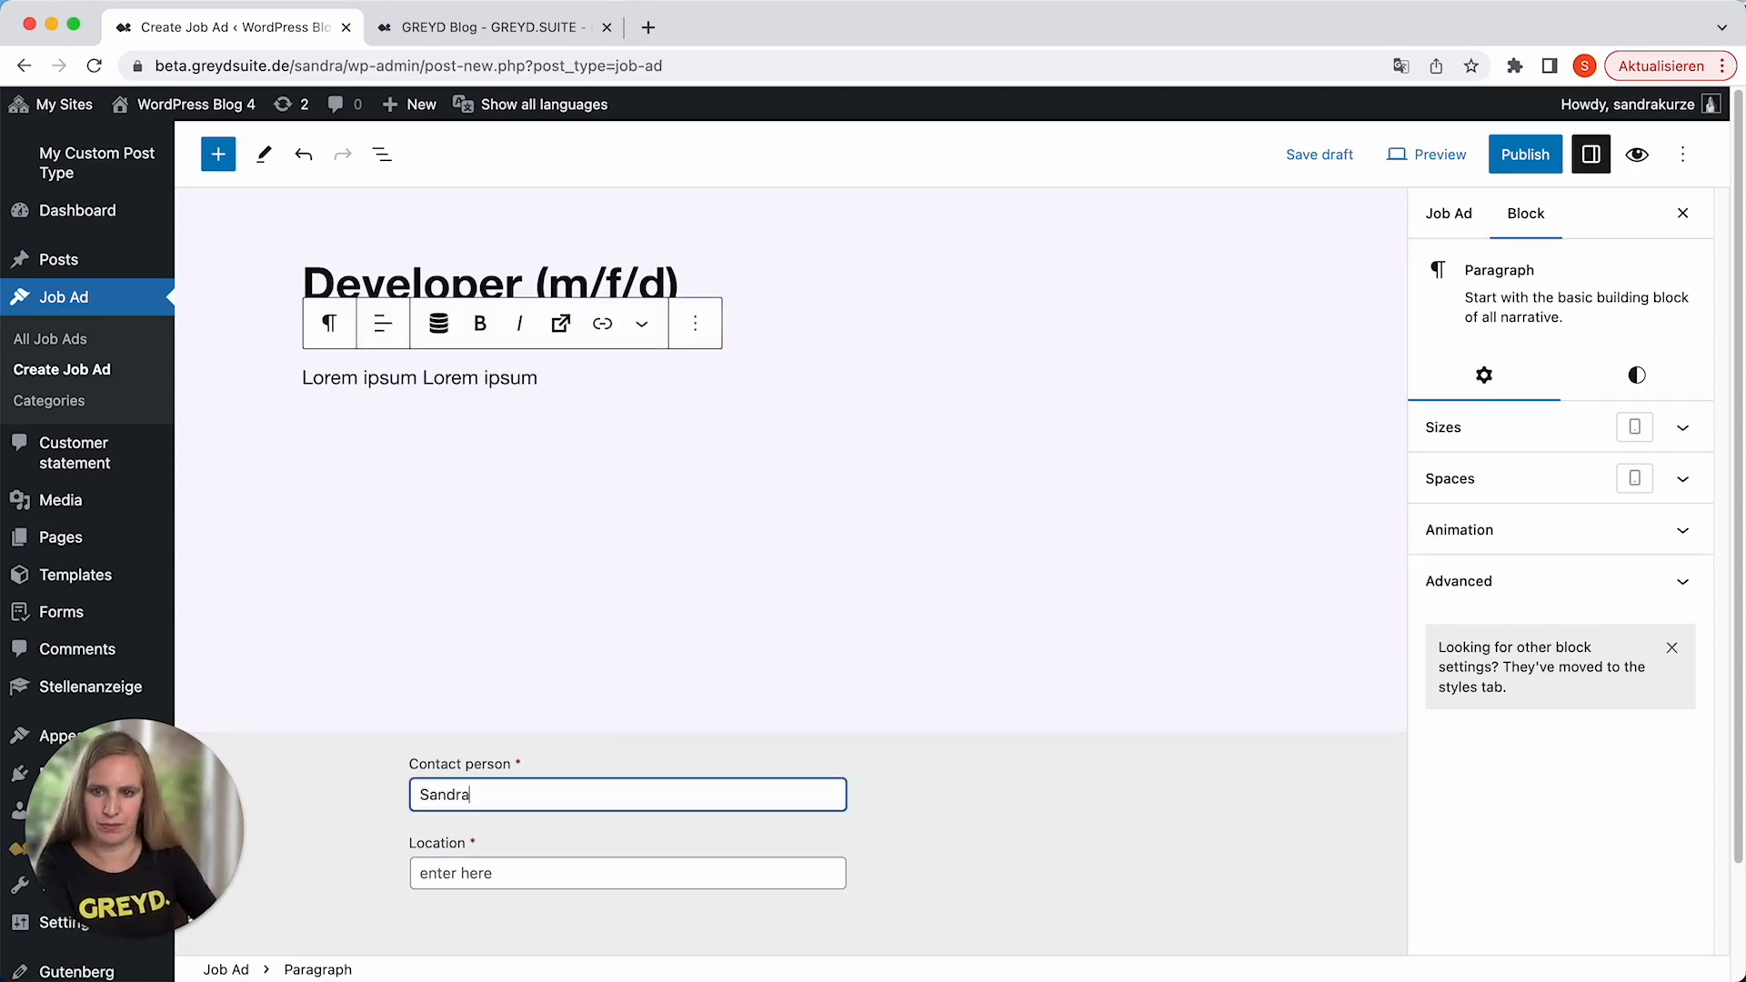
pyautogui.click(534, 866)
pyautogui.write('Munci')
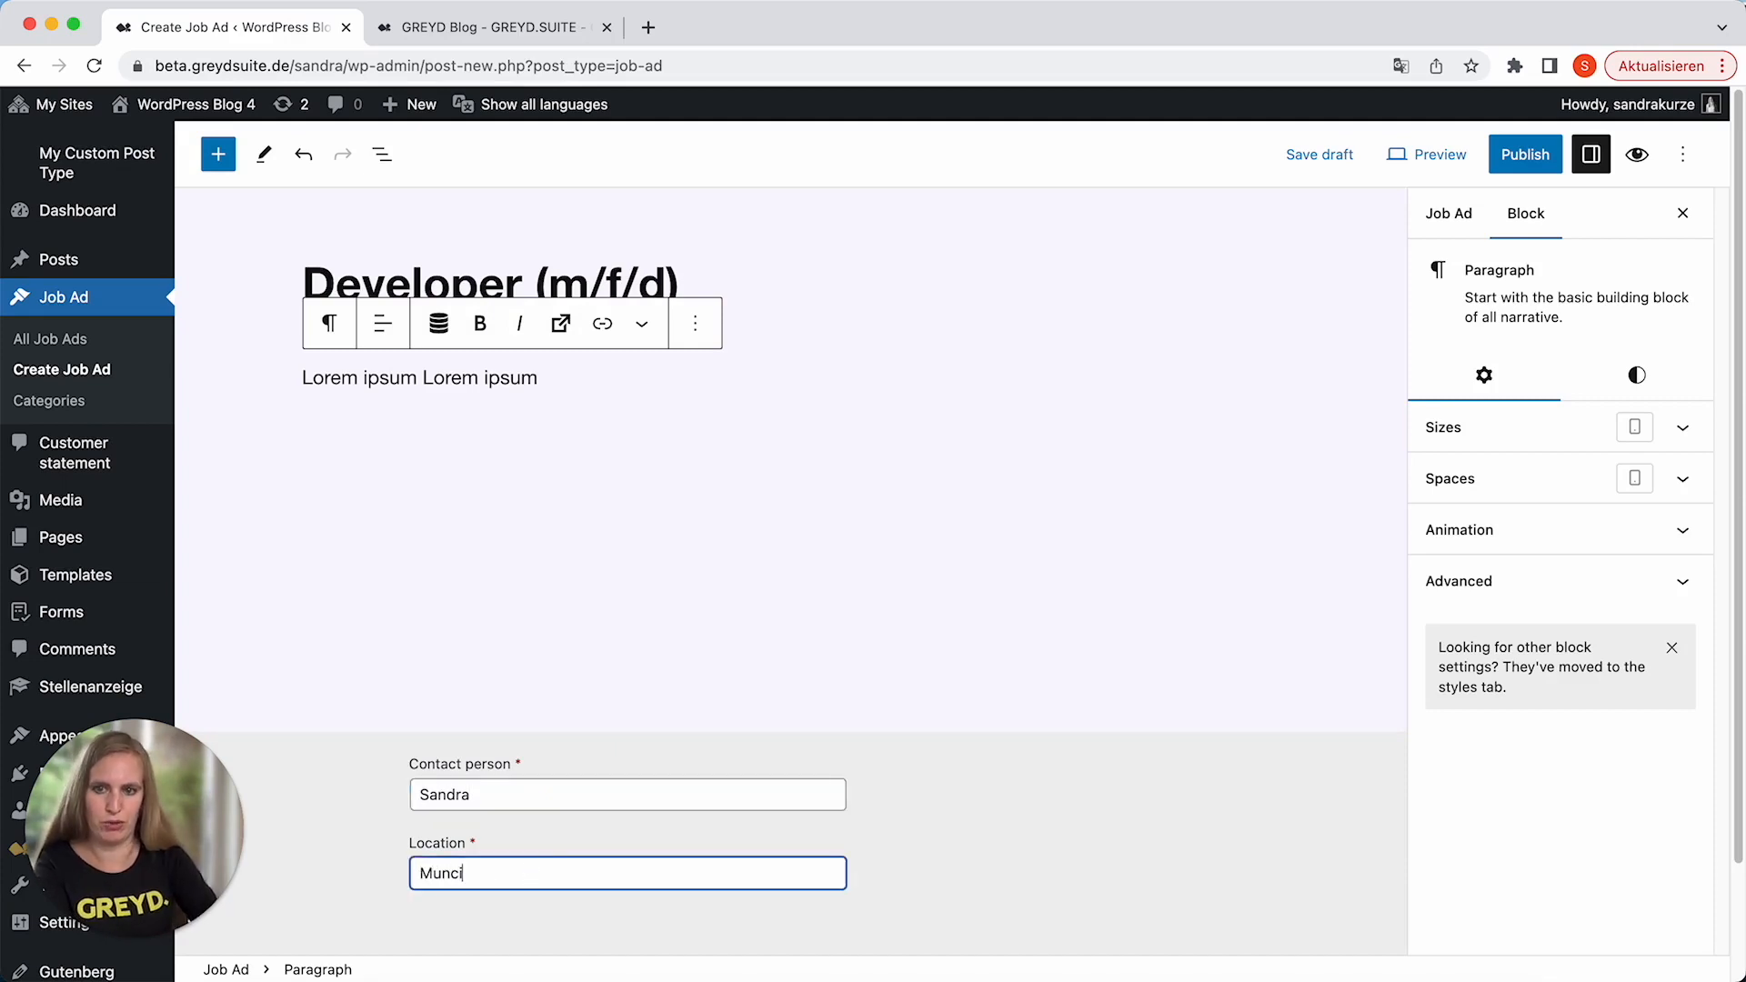
pyautogui.press('BackSpace')
pyautogui.press('BackSpace')
pyautogui.write('ich')
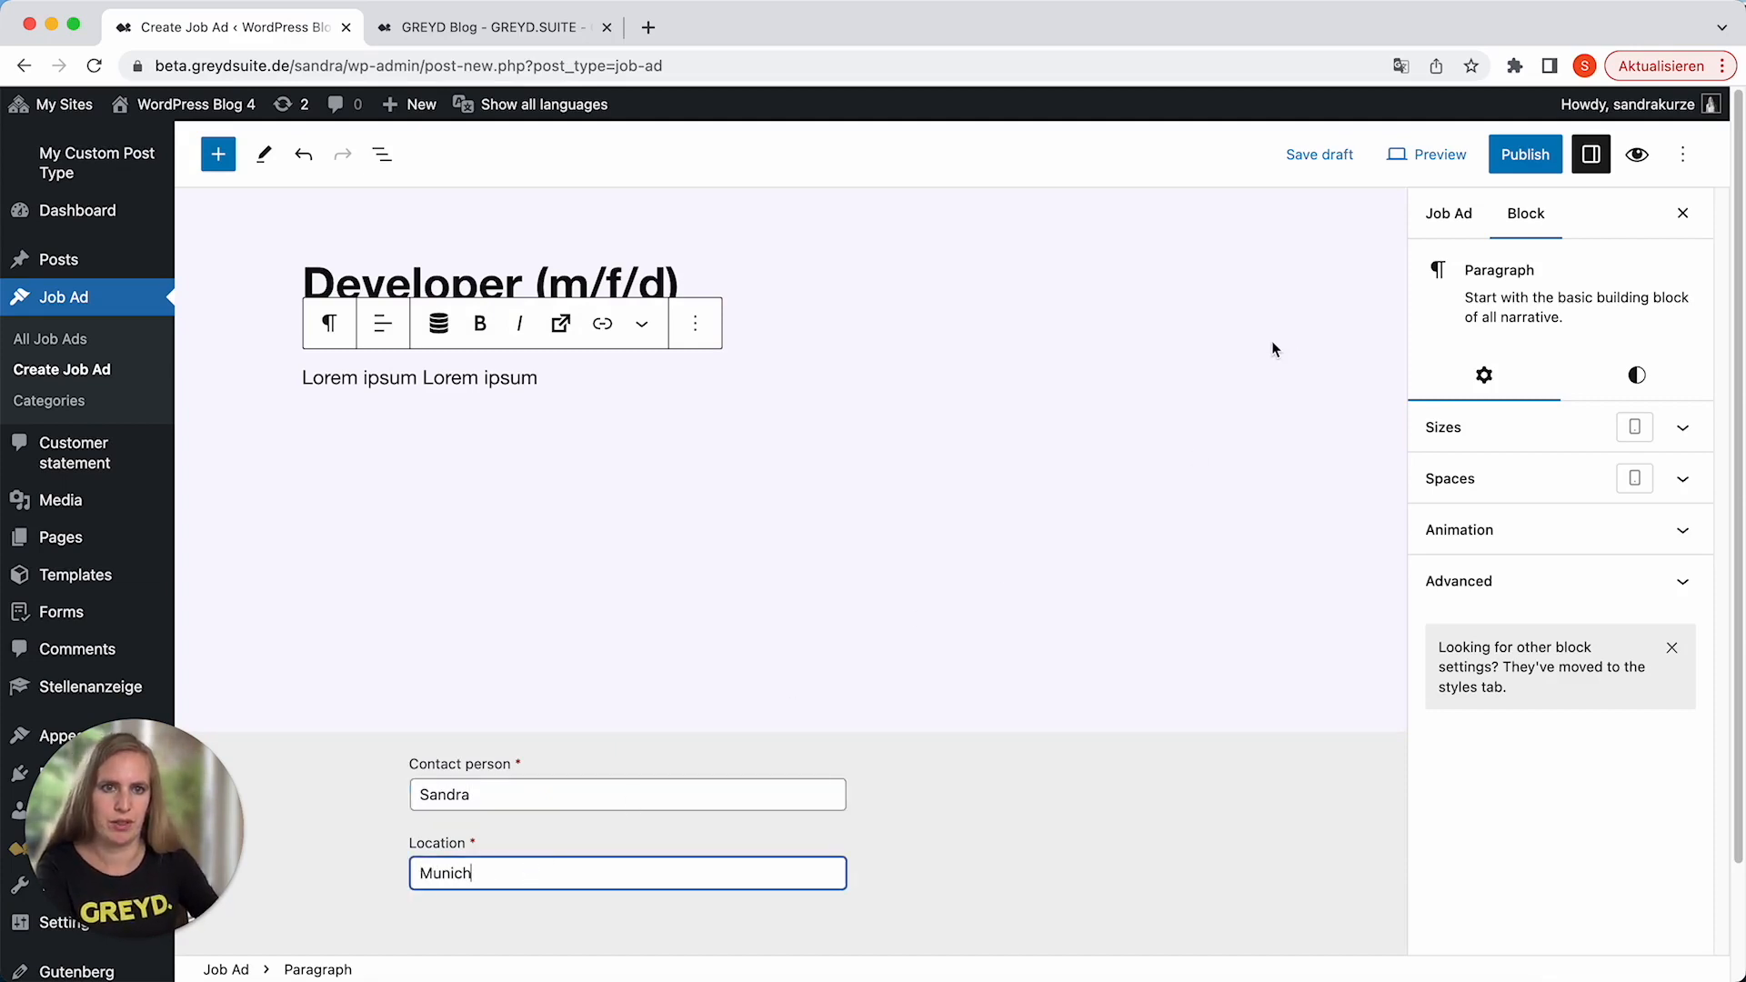
pyautogui.click(1524, 154)
pyautogui.click(1502, 151)
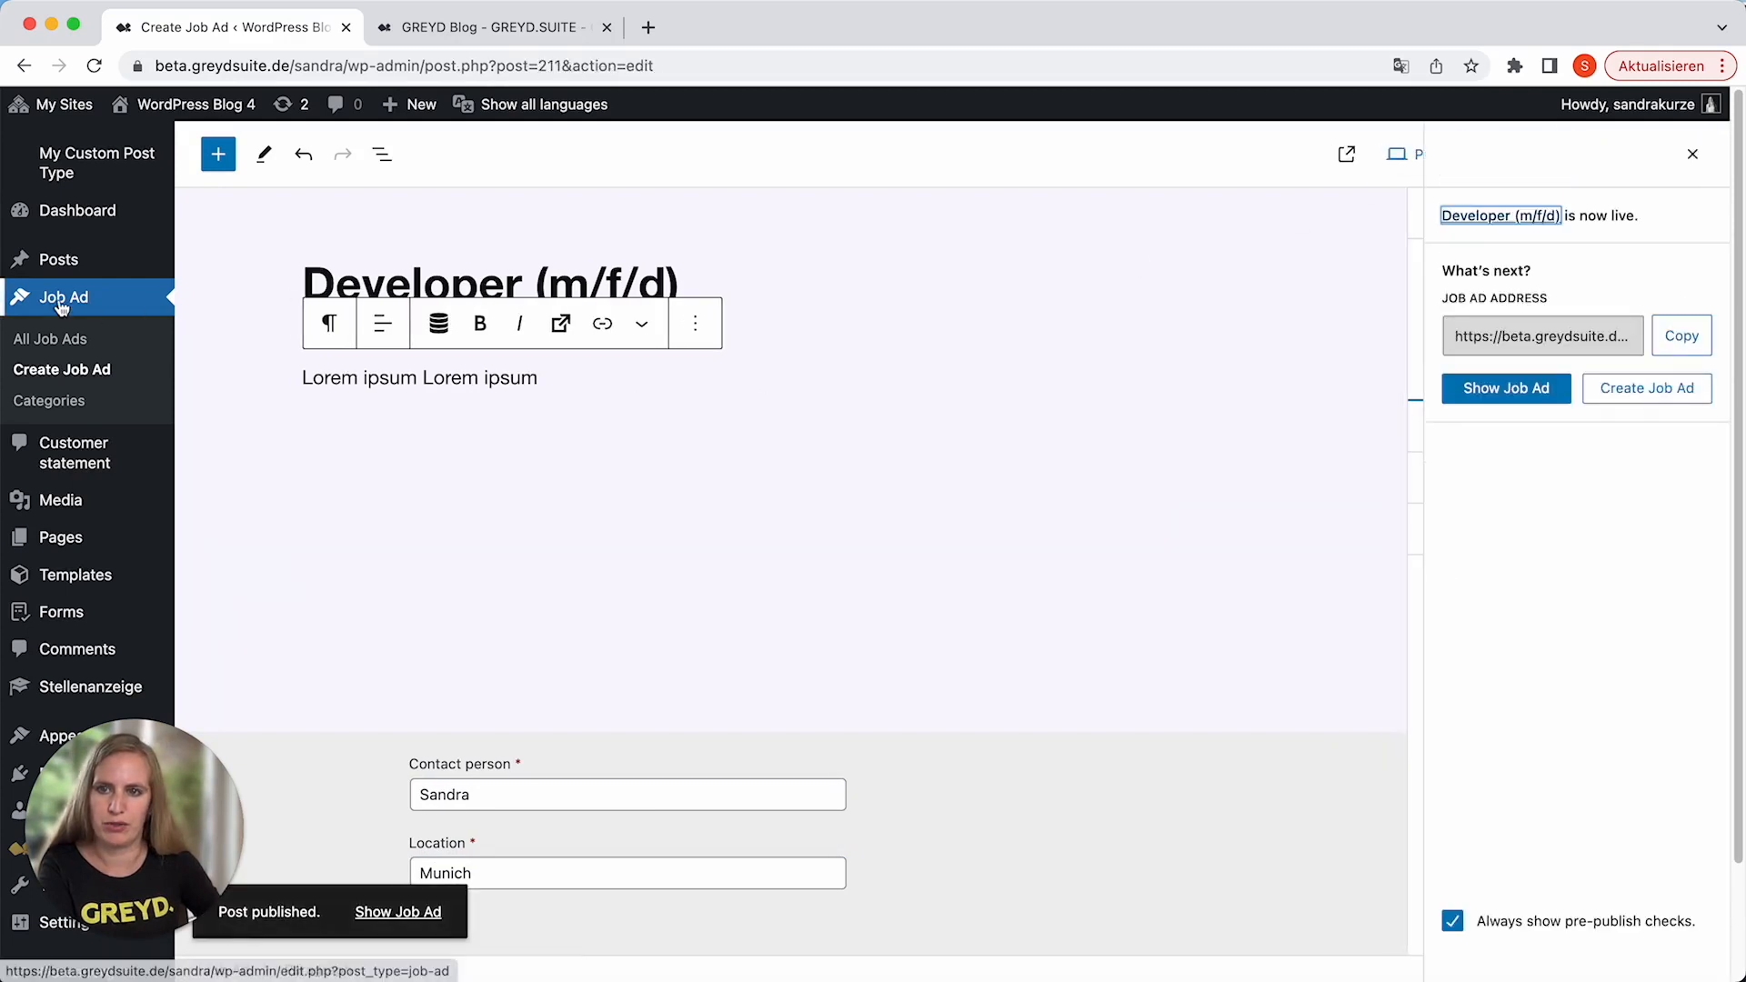
# Start a new job ad and title it "Another cool job".
pyautogui.click(138, 311)
pyautogui.click(374, 159)
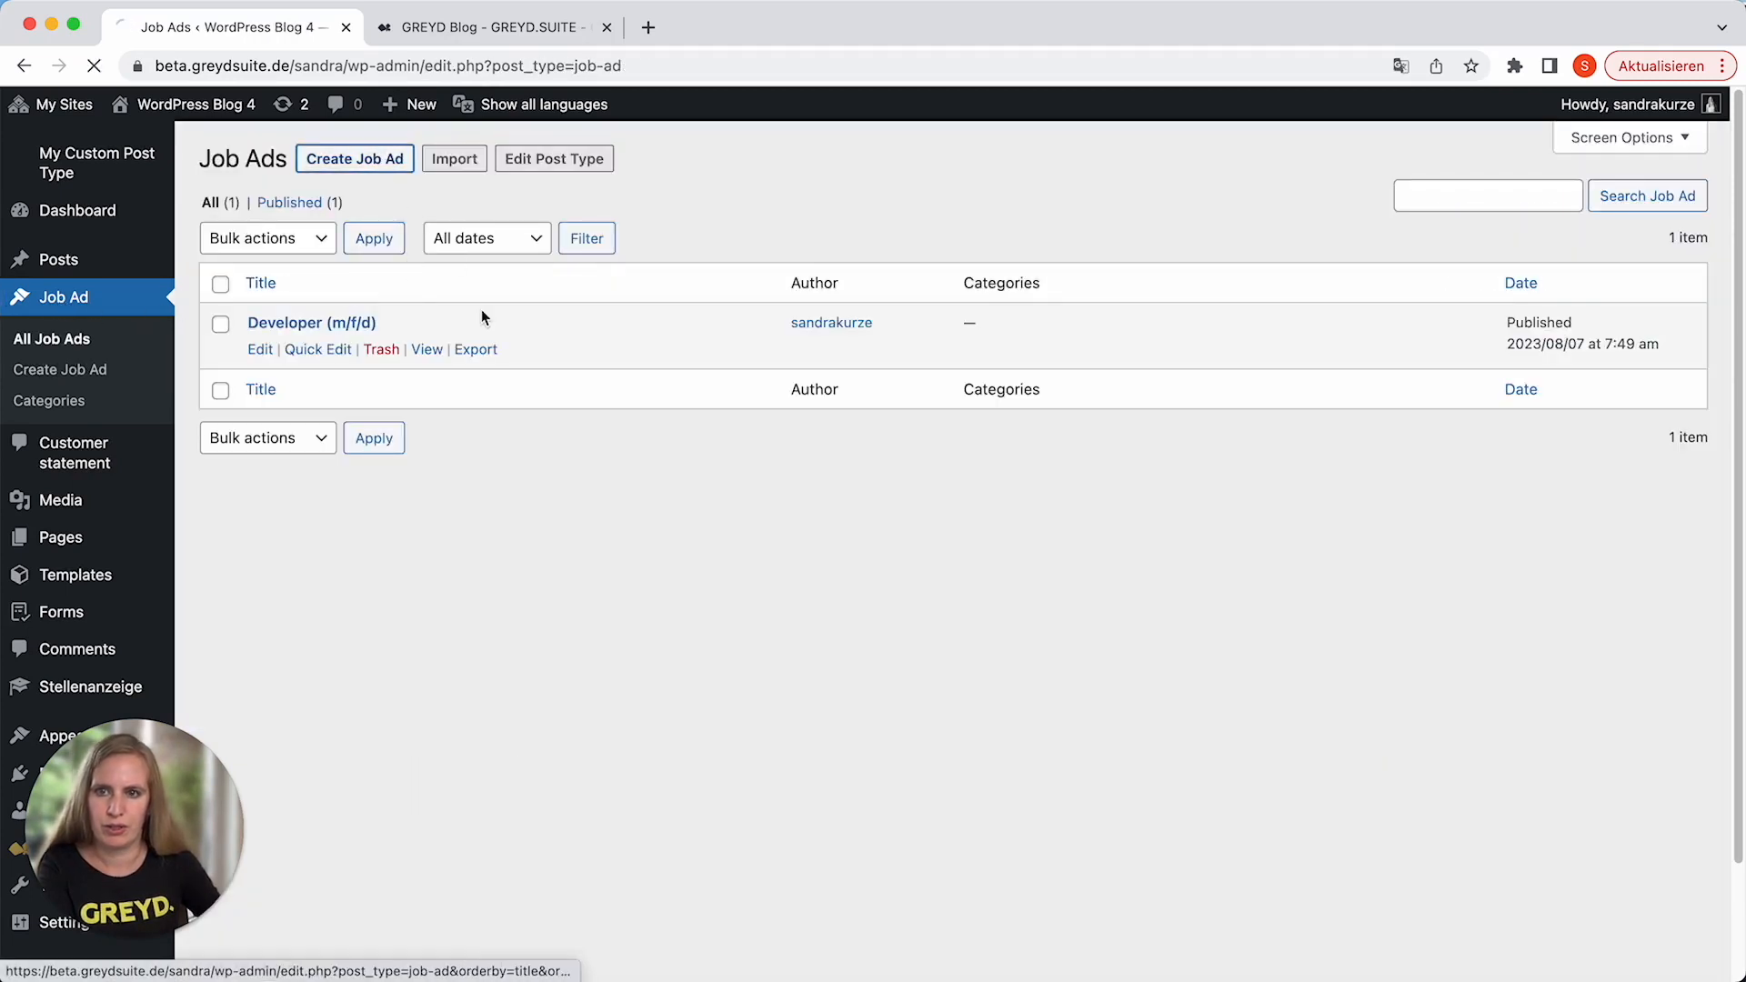
pyautogui.write('Anothe')
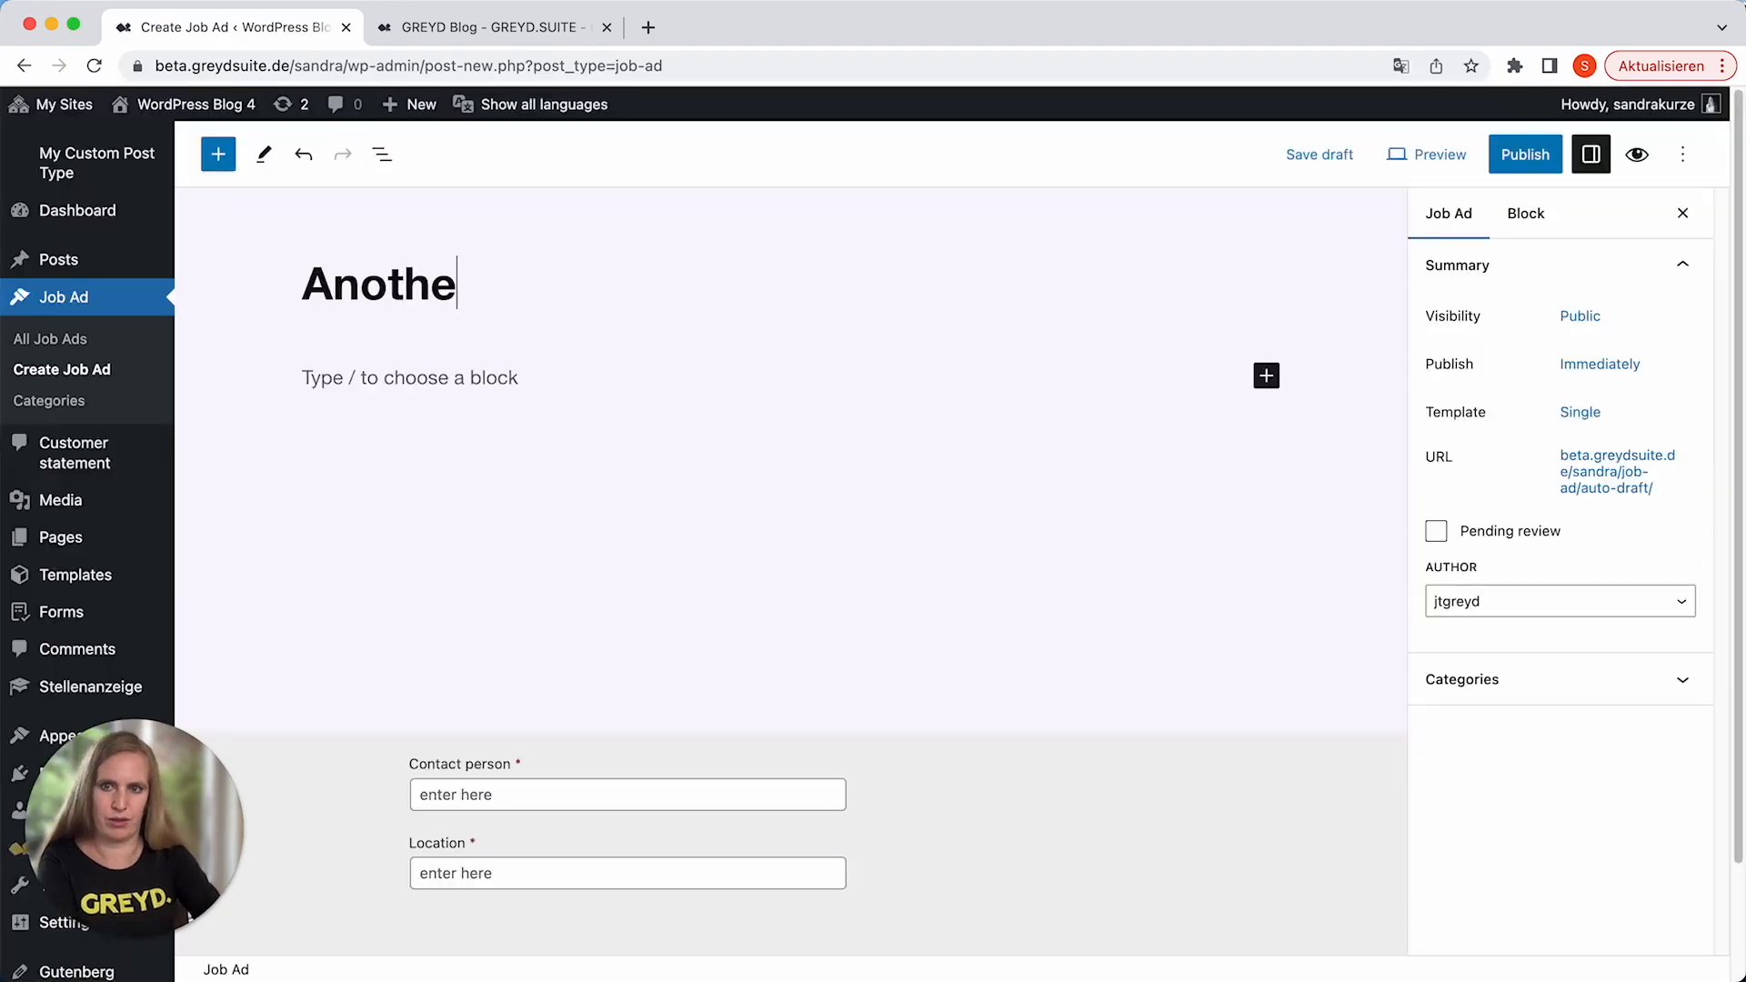
pyautogui.write('r cool job')
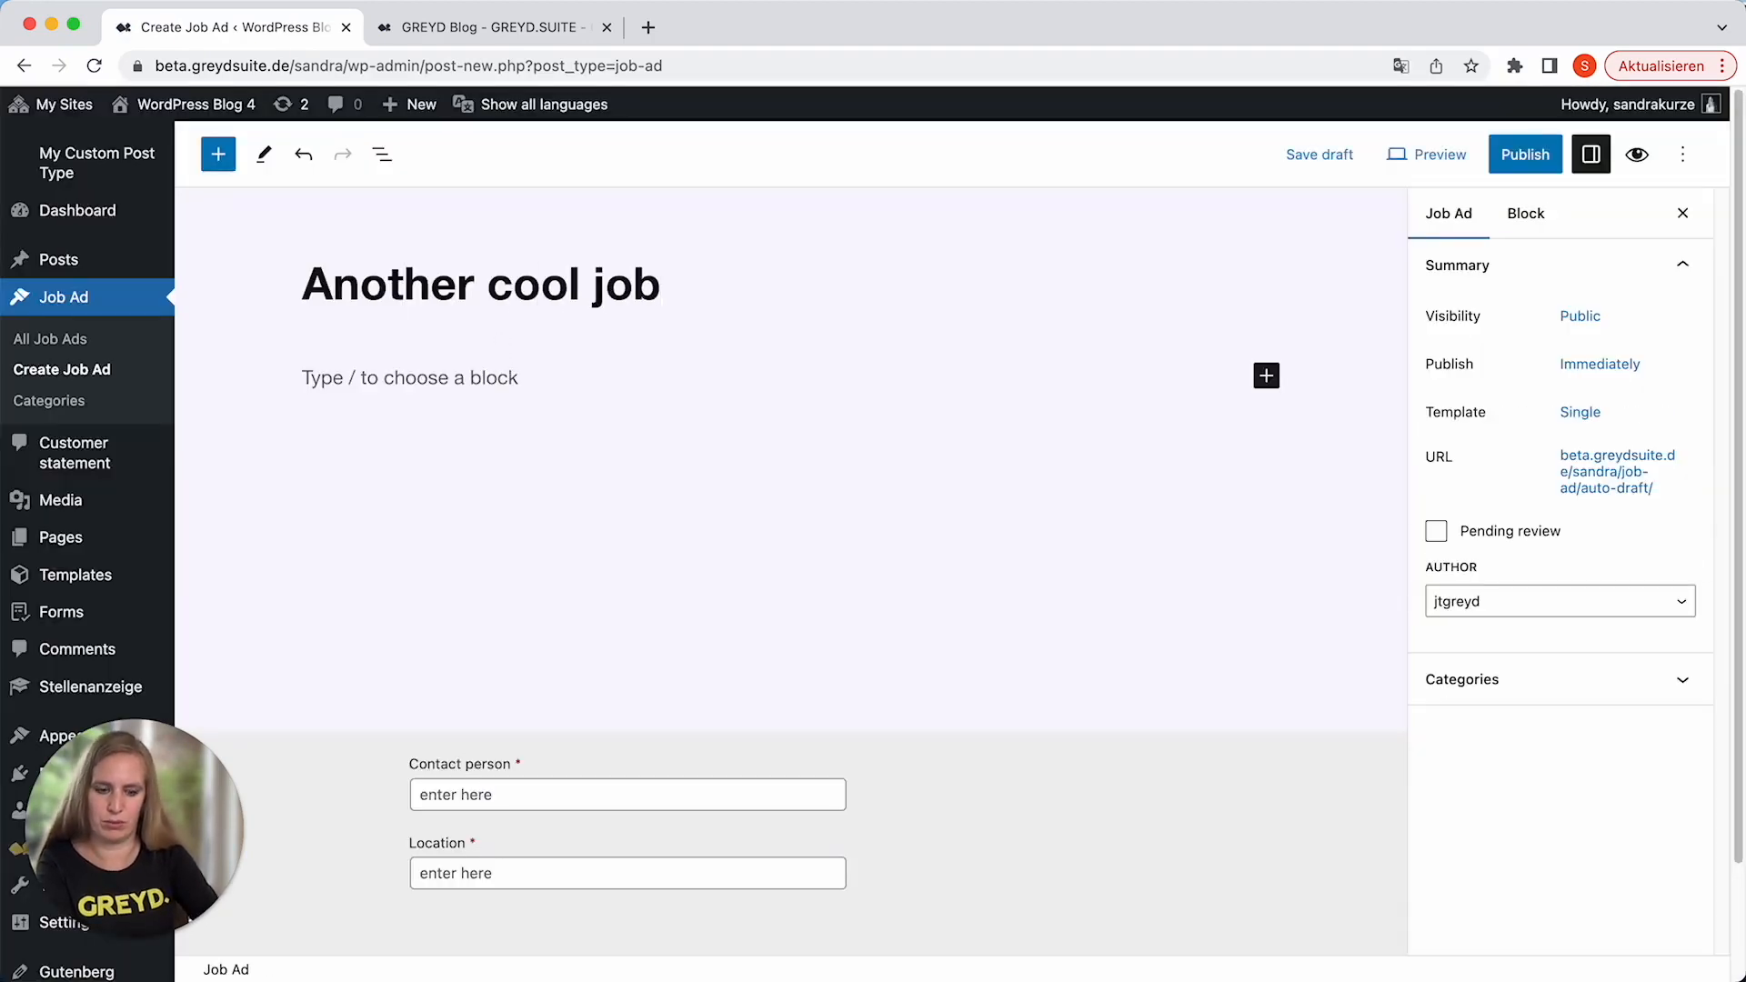
pyautogui.click(424, 377)
pyautogui.write('ANother')
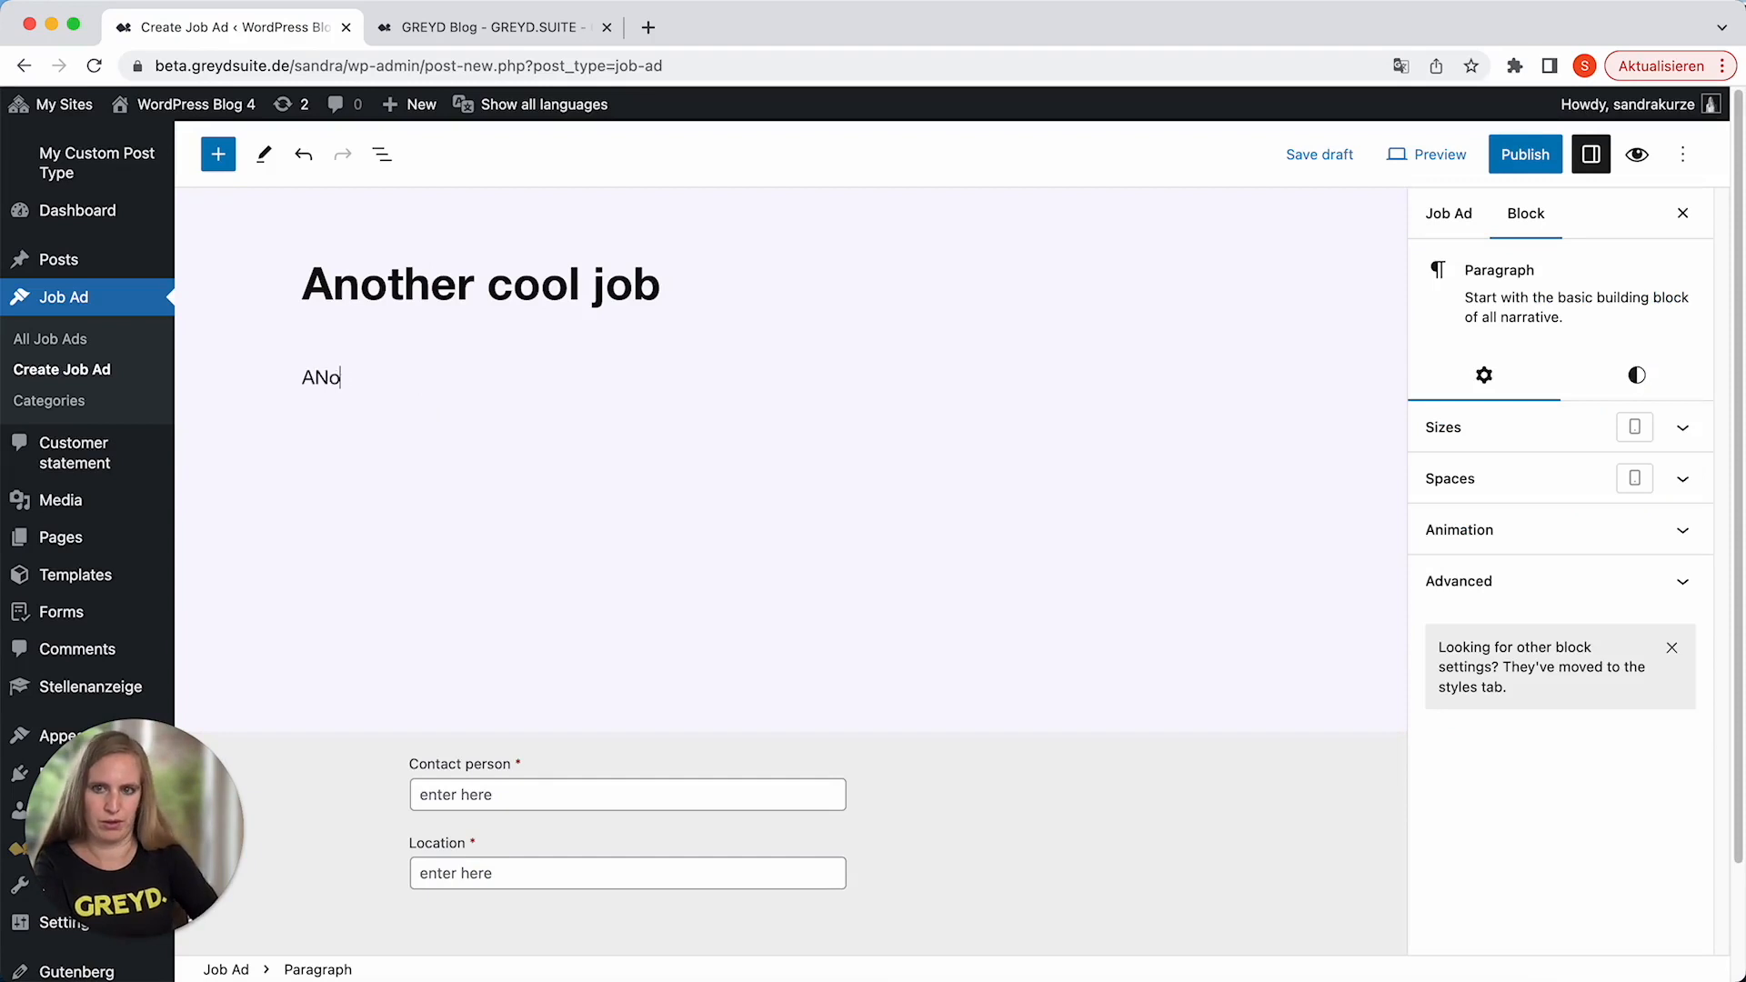
pyautogui.press('BackSpace')
pyautogui.press('BackSpace')
pyautogui.press('BackSpace')
pyautogui.press('BackSpace')
pyautogui.press('BackSpace')
pyautogui.press('BackSpace')
pyautogui.press('BackSpace')
pyautogui.write('no')
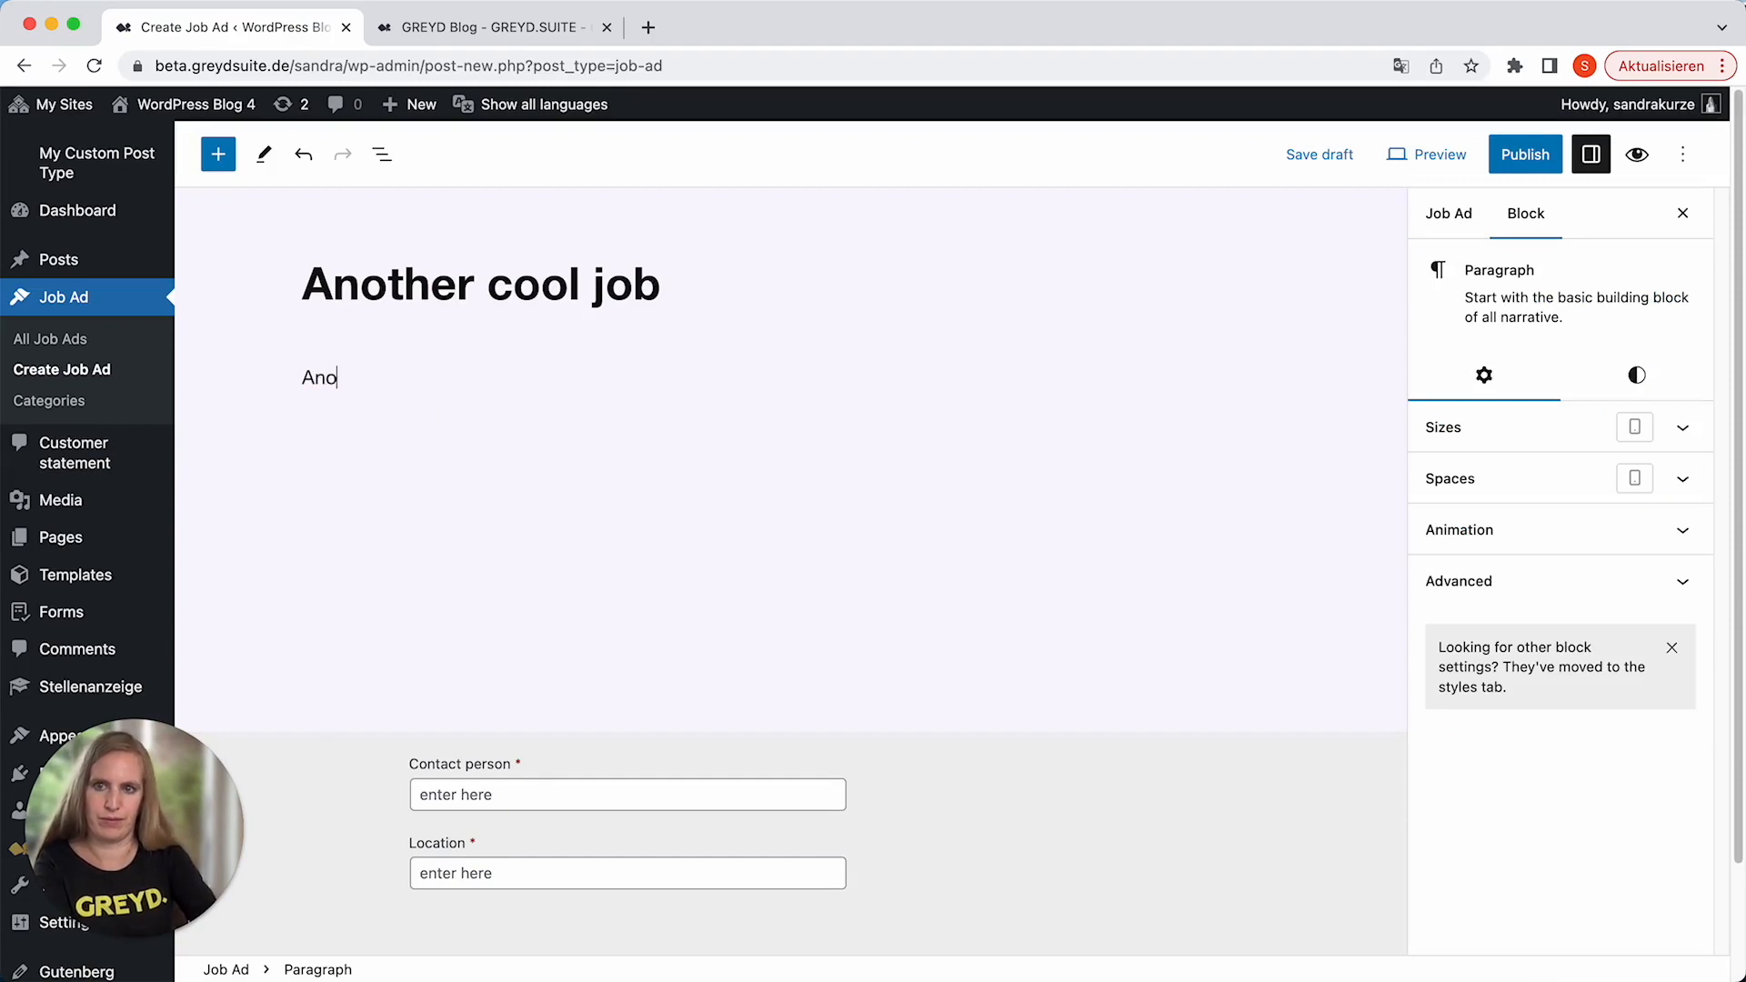
pyautogui.write('ther cool job ')
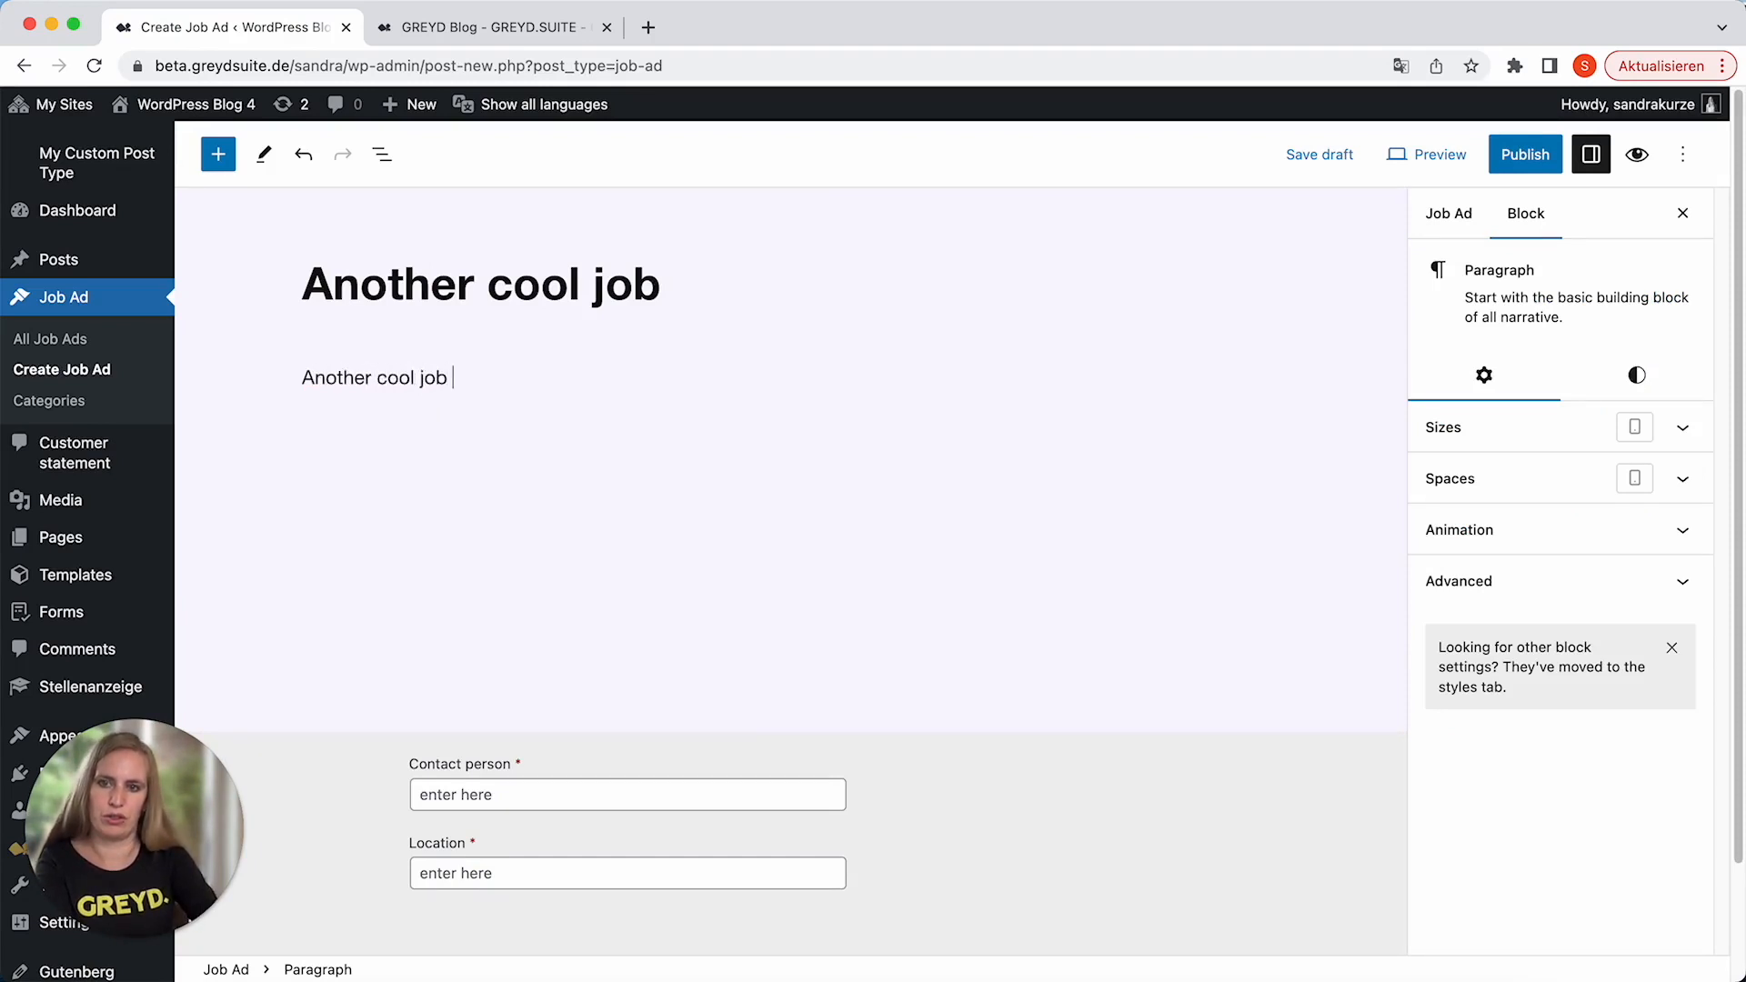
pyautogui.write('@GREAYD')
pyautogui.press('BackSpace')
pyautogui.press('BackSpace')
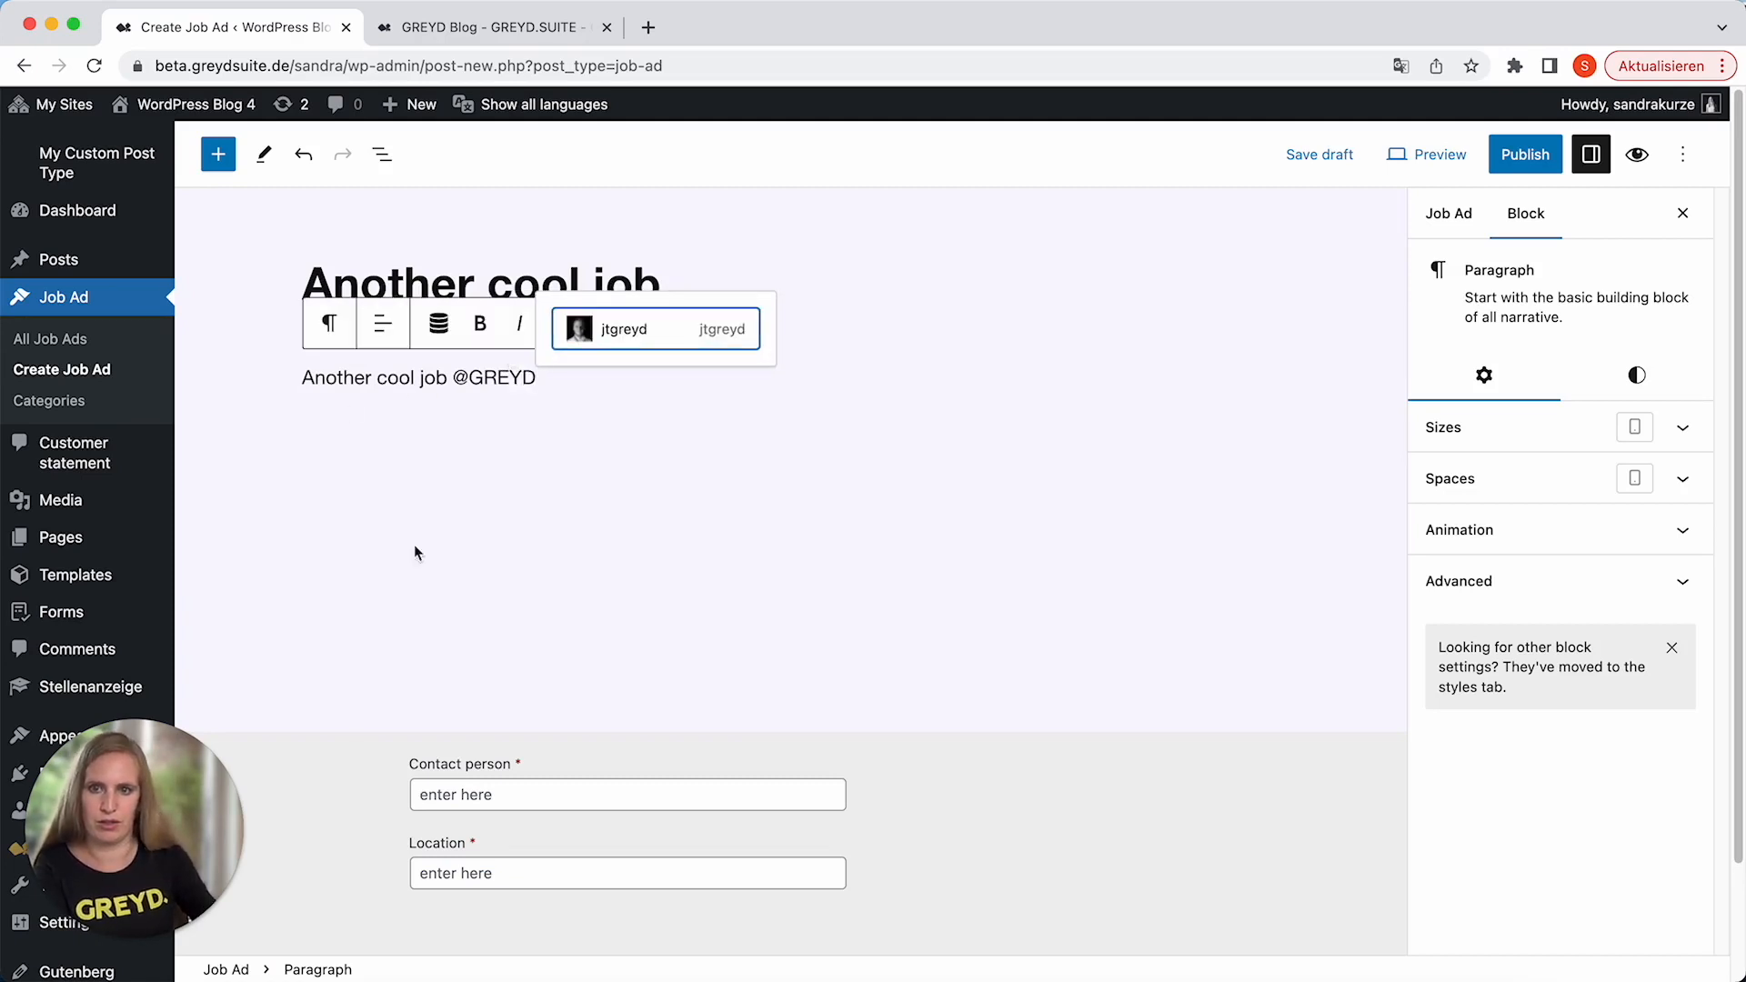
# Fill in the contact person's first name and the location "Munich" for the second job ad, and publish it.
pyautogui.click(465, 798)
pyautogui.write('Sandra')
pyautogui.press('Tab')
pyautogui.write('M')
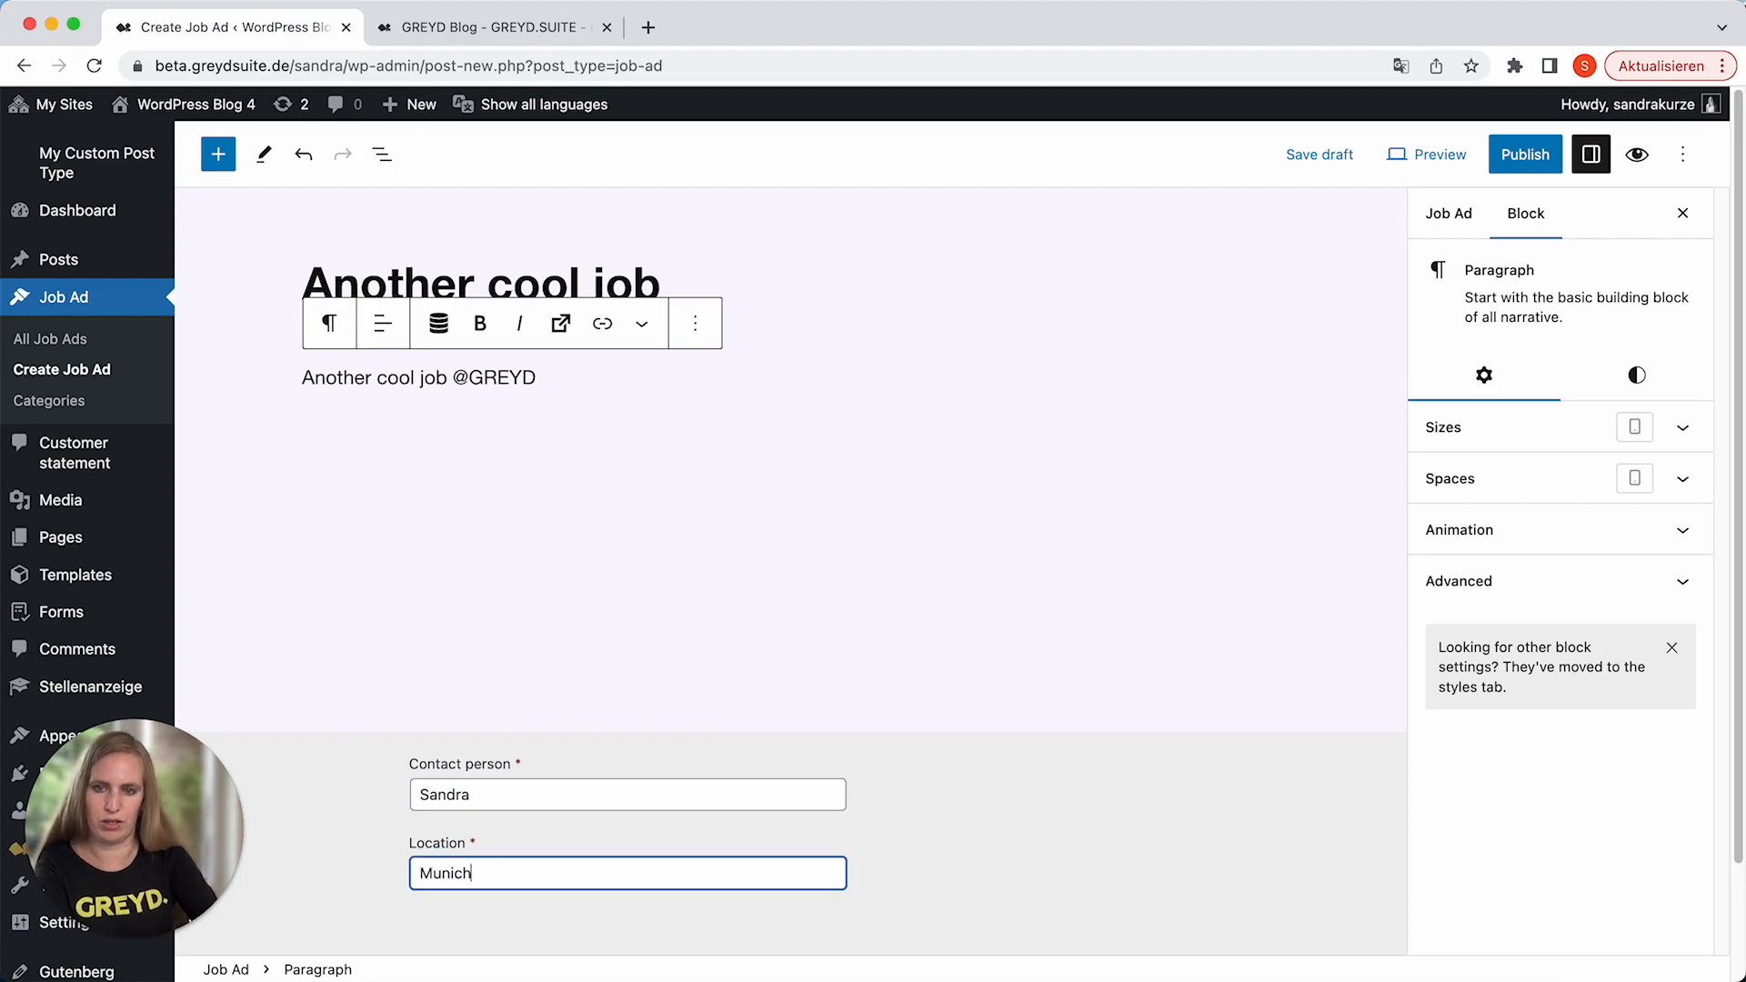
pyautogui.click(845, 542)
pyautogui.click(1525, 155)
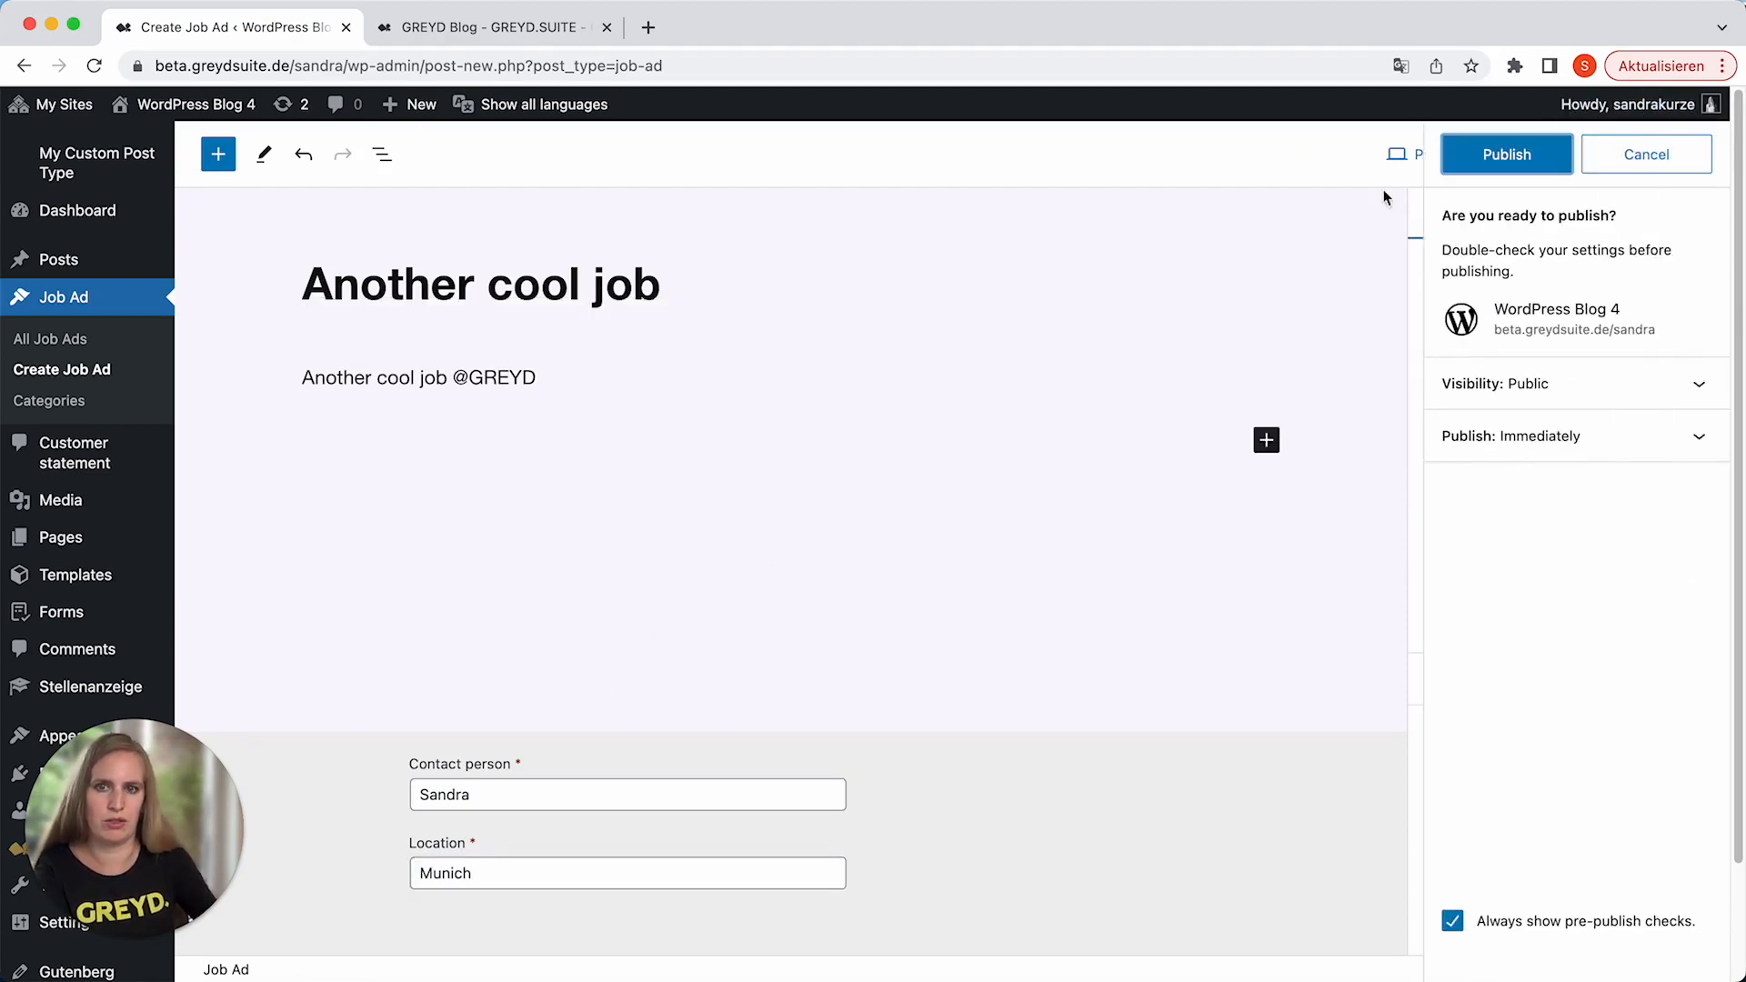
pyautogui.click(1507, 154)
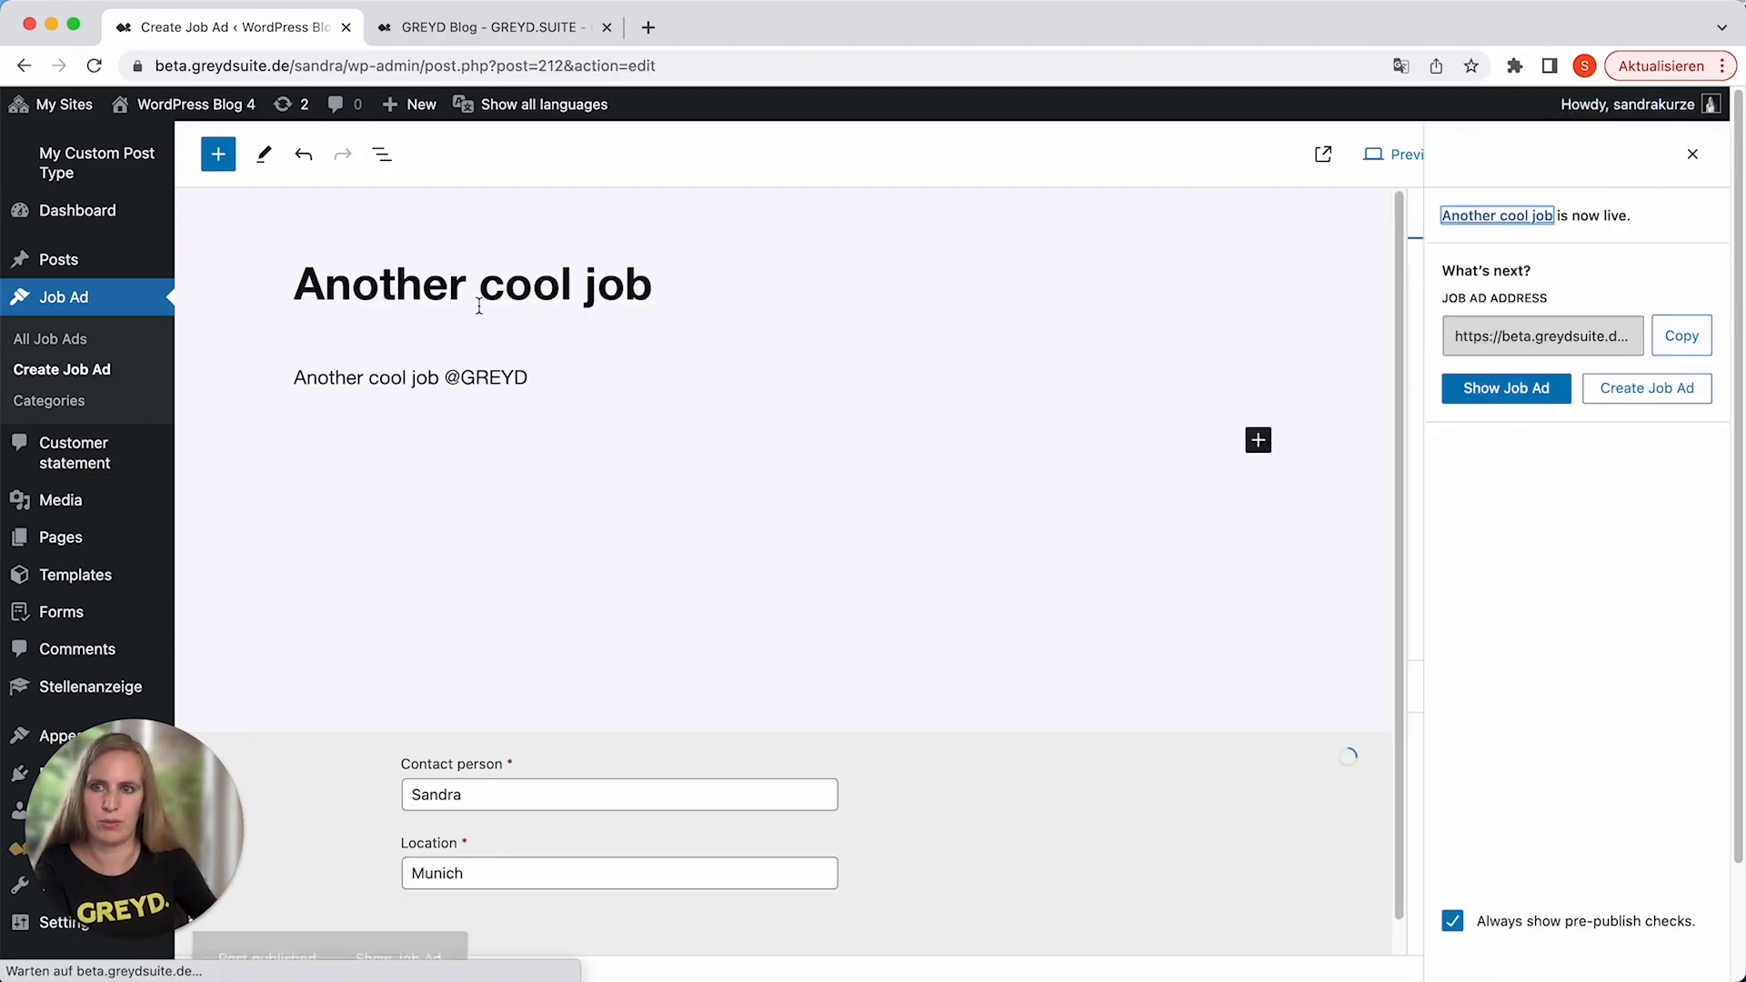
# Start another job ad and title it "Very cool job".
pyautogui.click(119, 309)
pyautogui.click(380, 165)
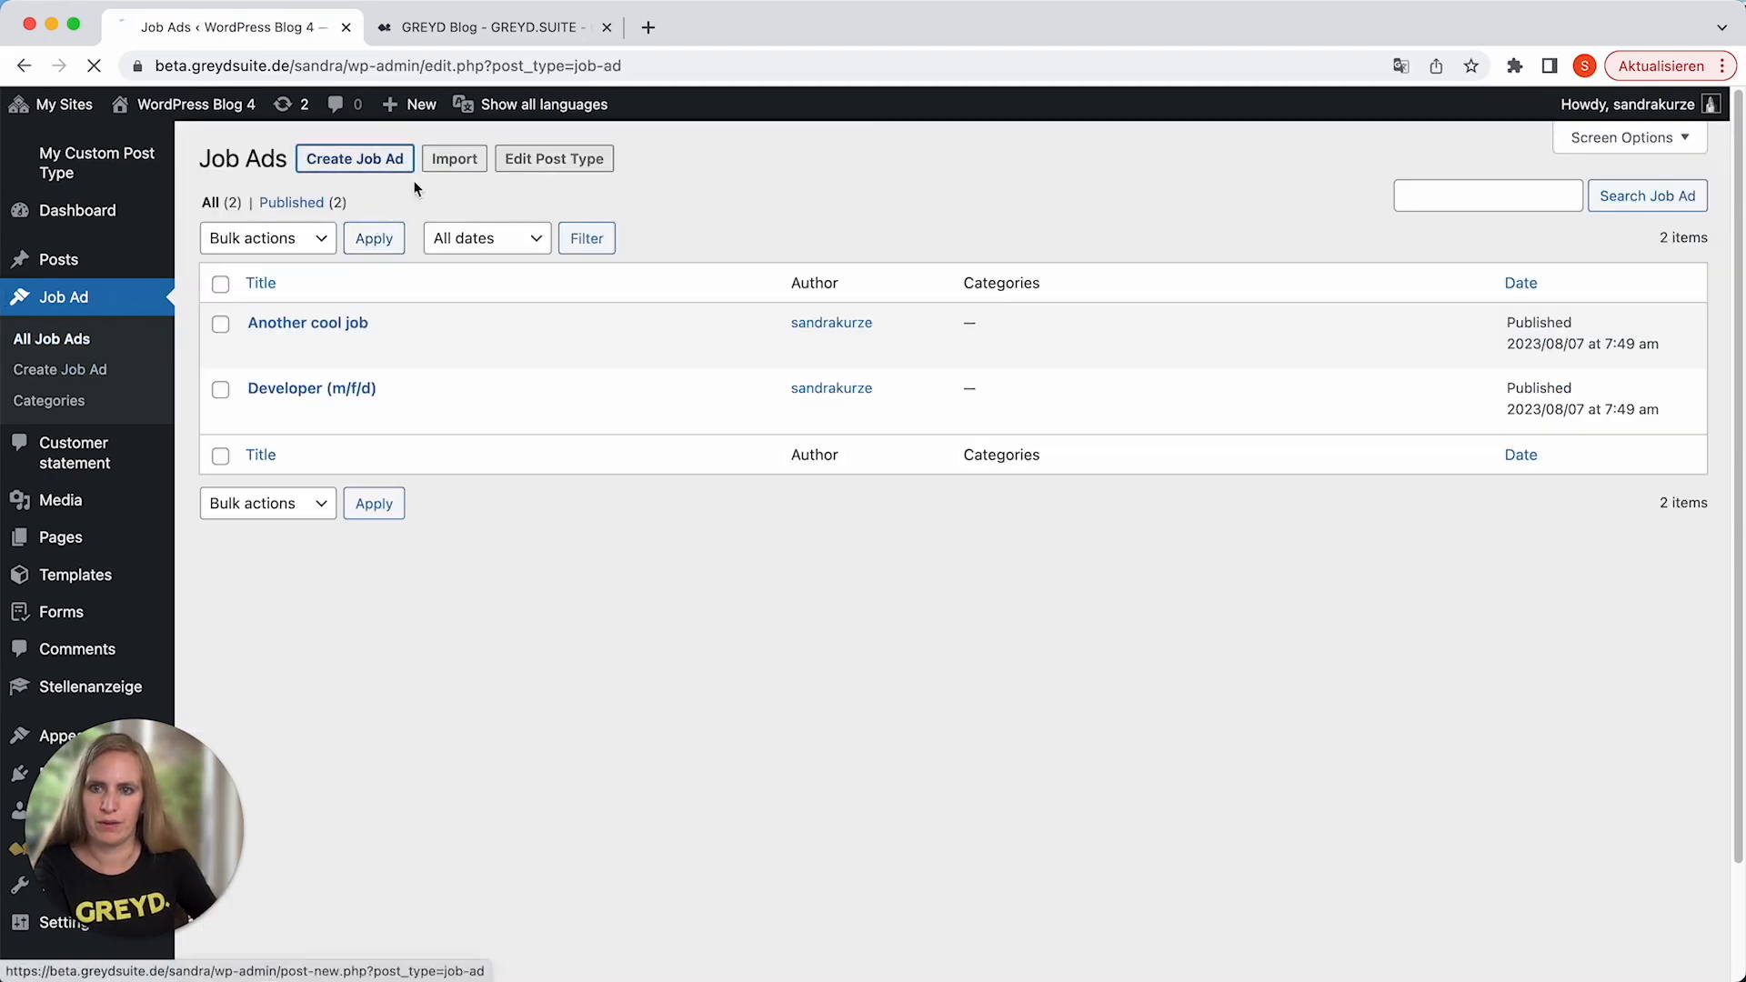
pyautogui.write('V')
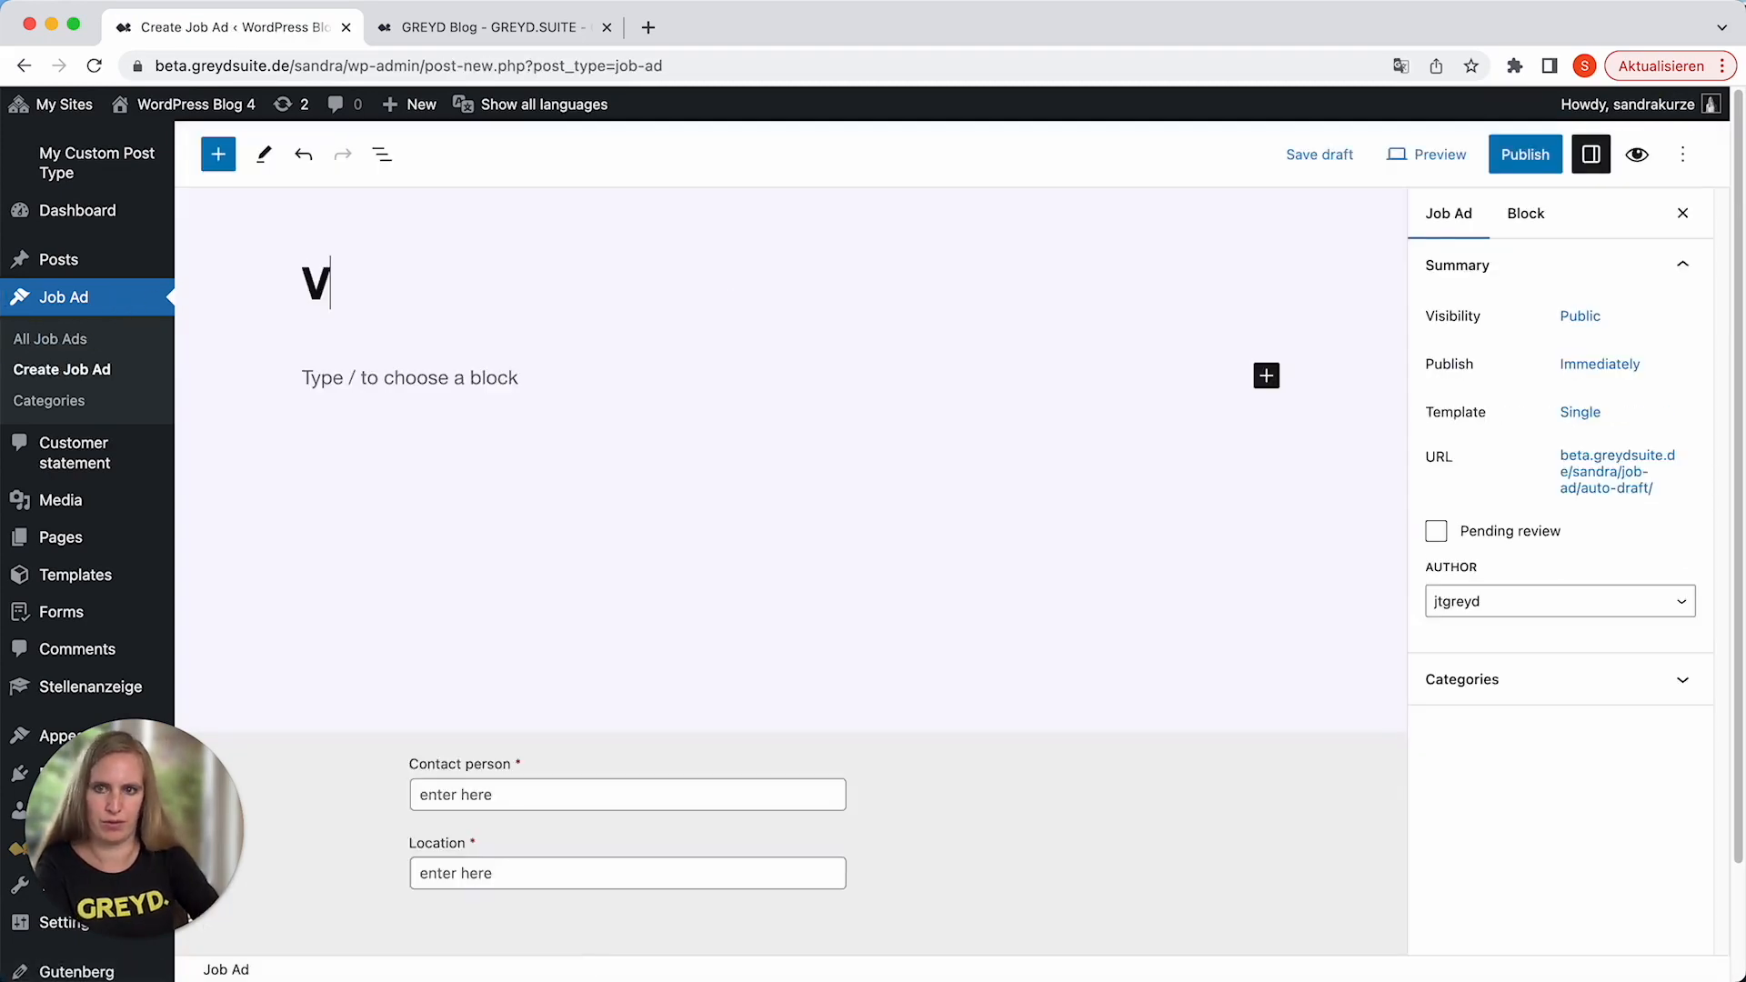
pyautogui.write('ery cool job')
pyautogui.press('Return')
pyautogui.write('An')
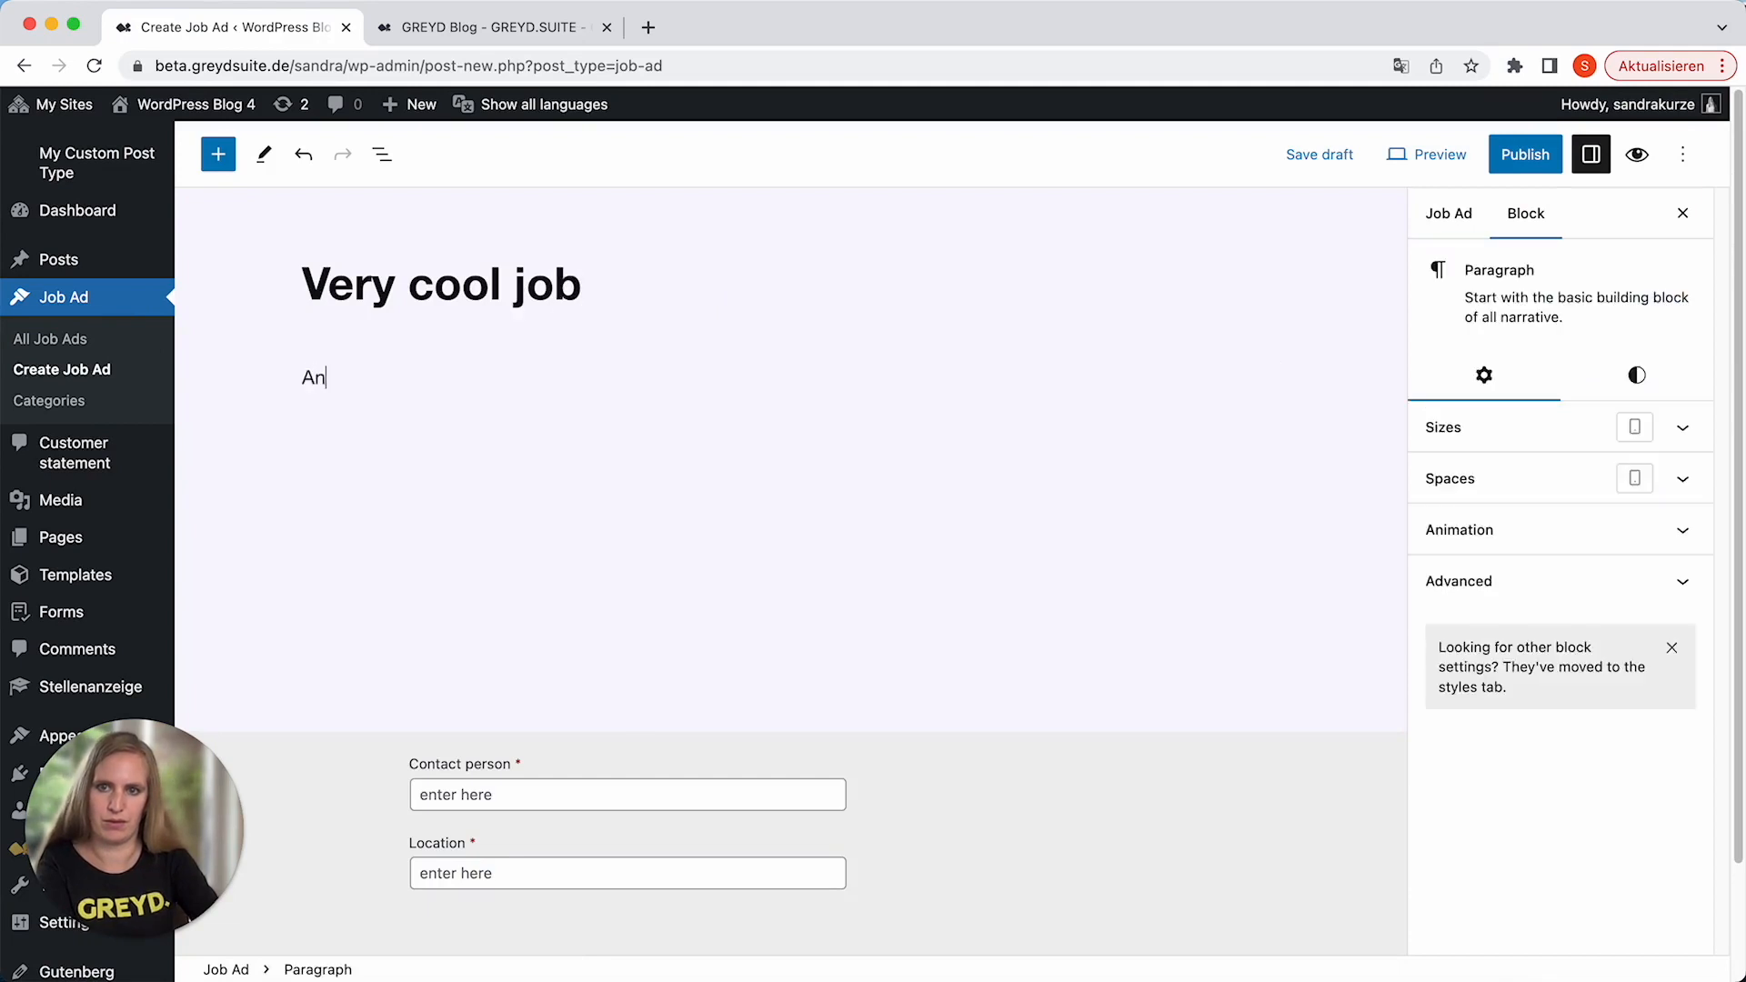
pyautogui.write('other very cool job @GREYD')
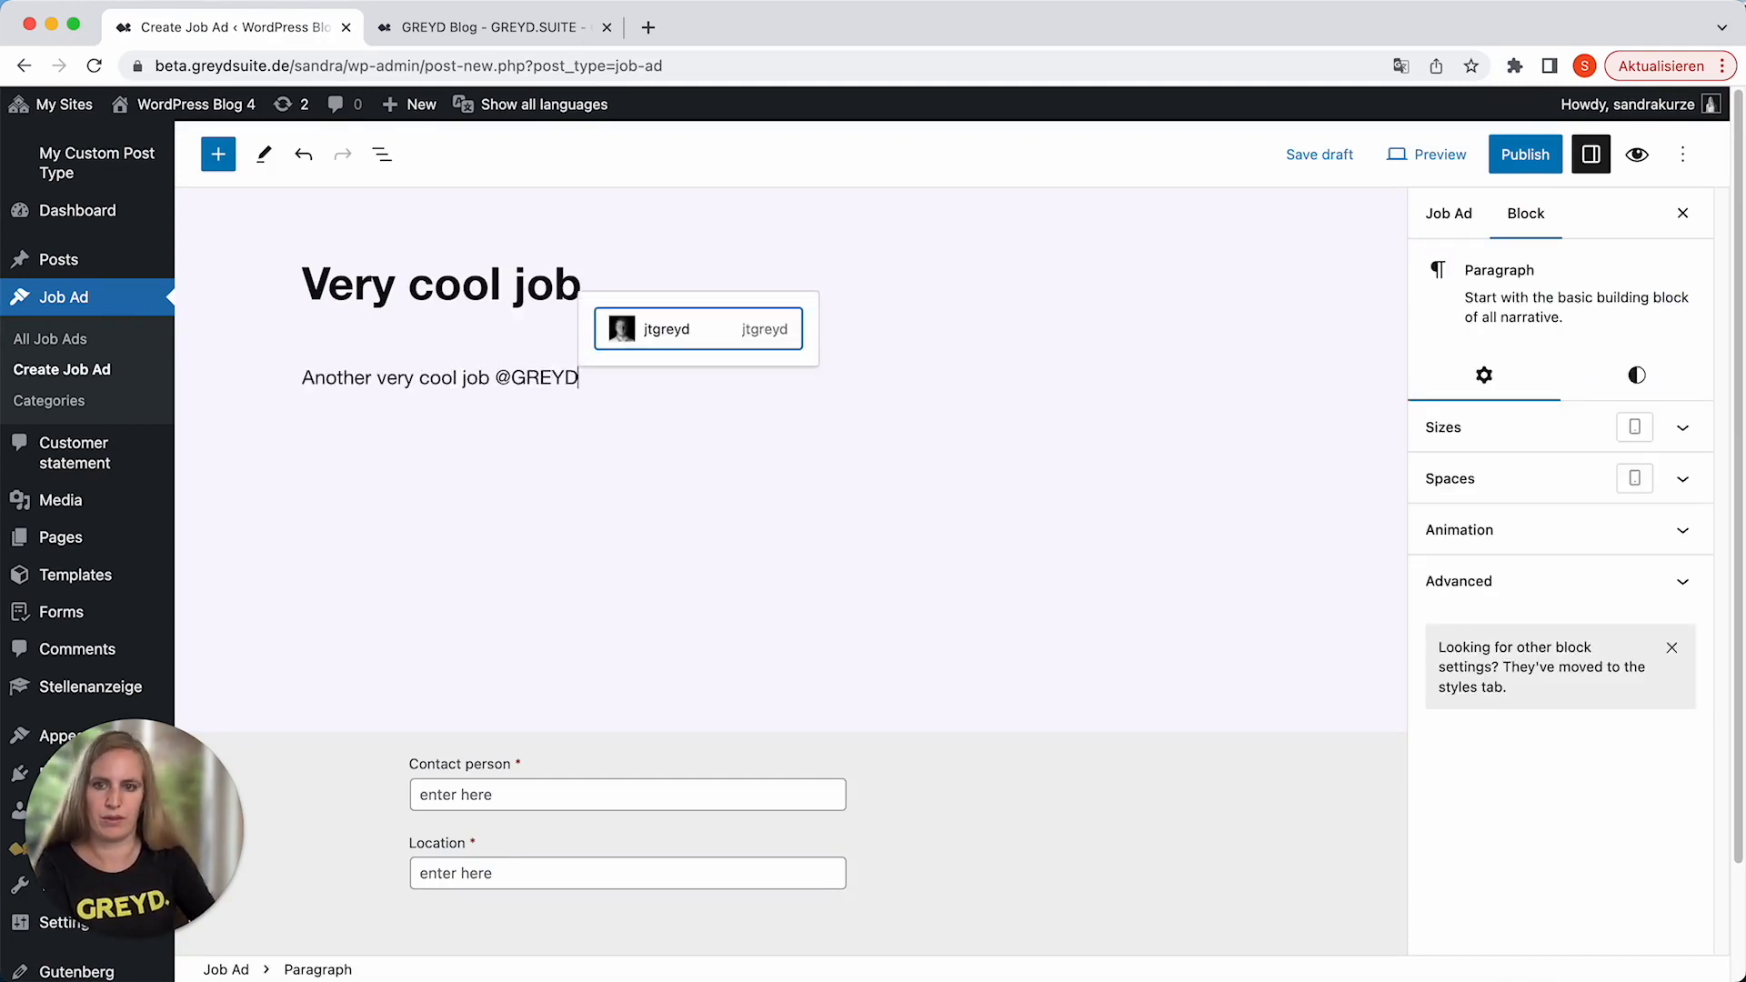
# Fill in the contact person's first name and the location "Remote", and publish the third job ad.
pyautogui.click(621, 782)
pyautogui.write('Sandra')
pyautogui.click(671, 859)
pyautogui.write('Remote')
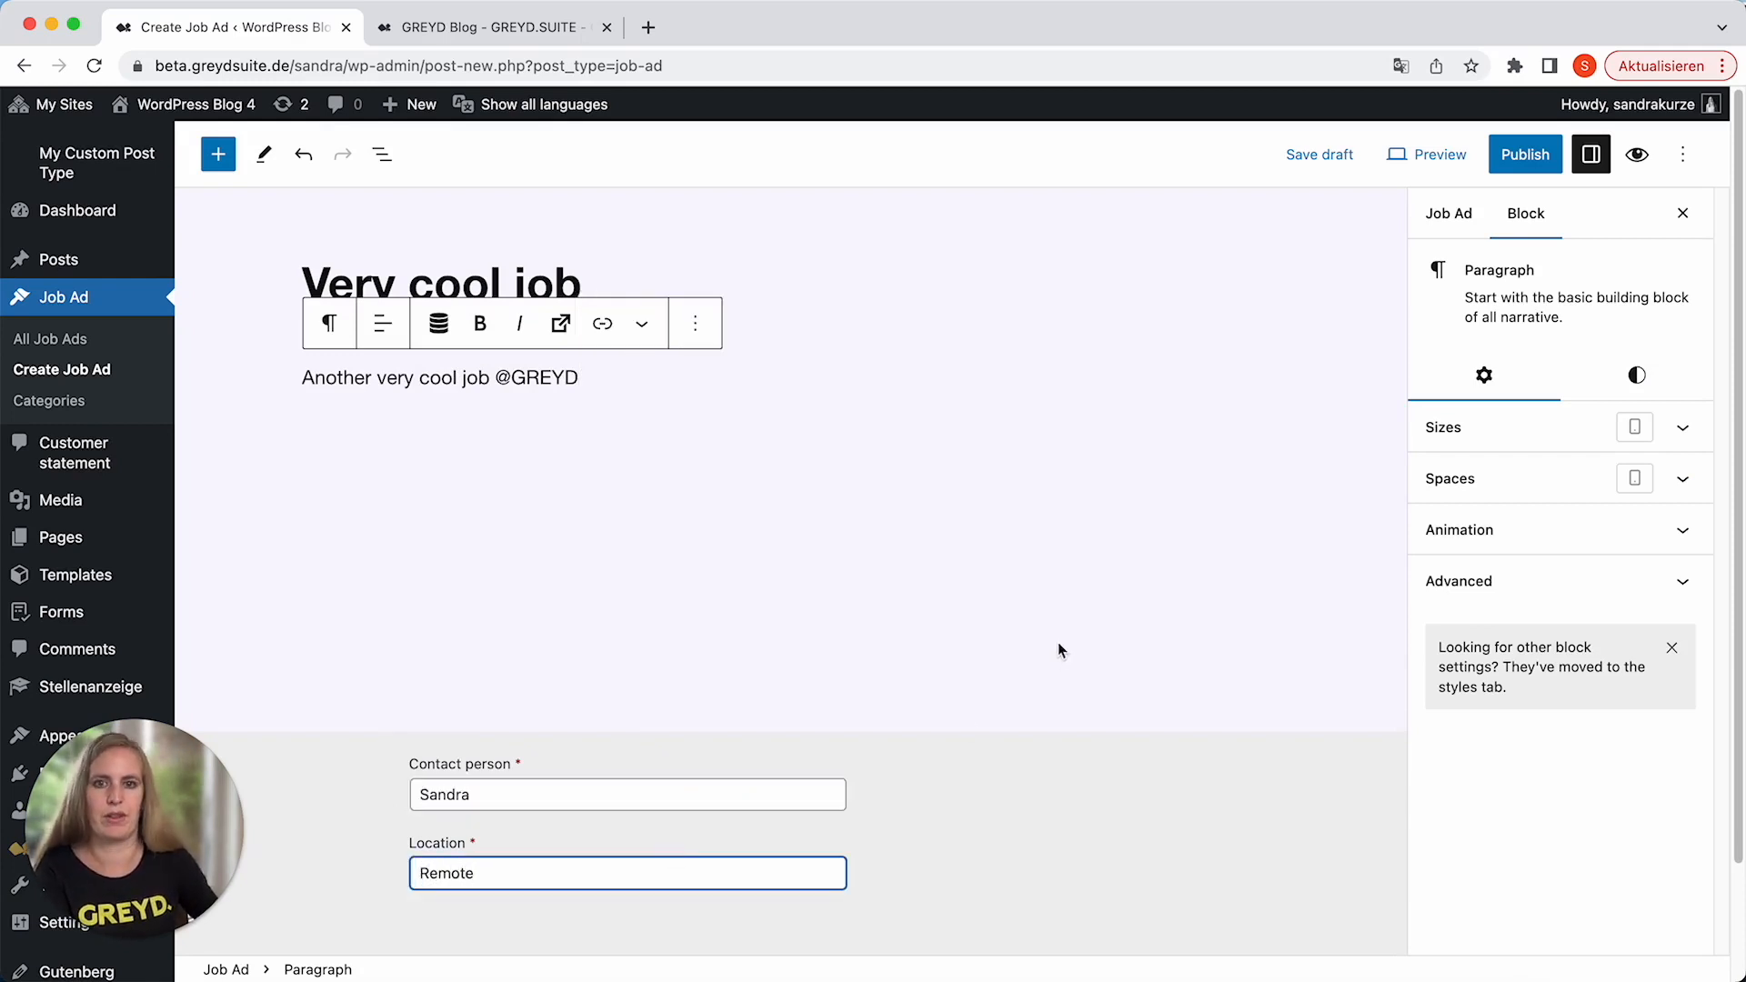
pyautogui.click(1059, 650)
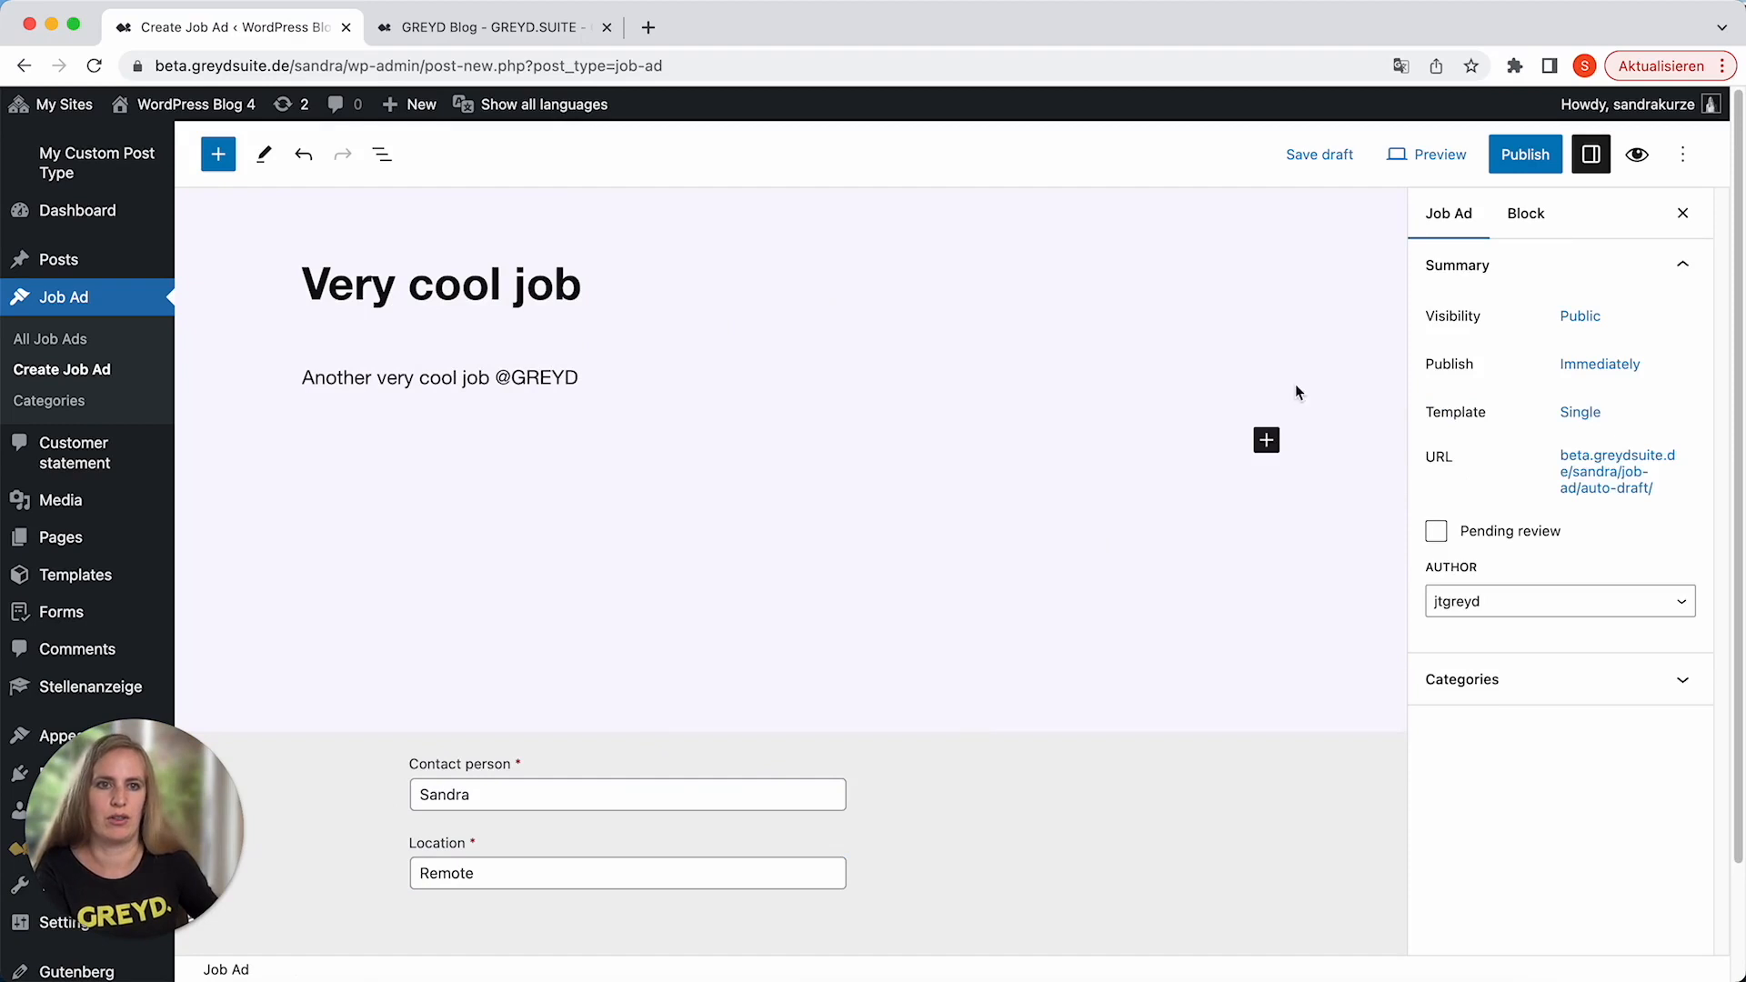
pyautogui.click(1500, 168)
pyautogui.click(1482, 167)
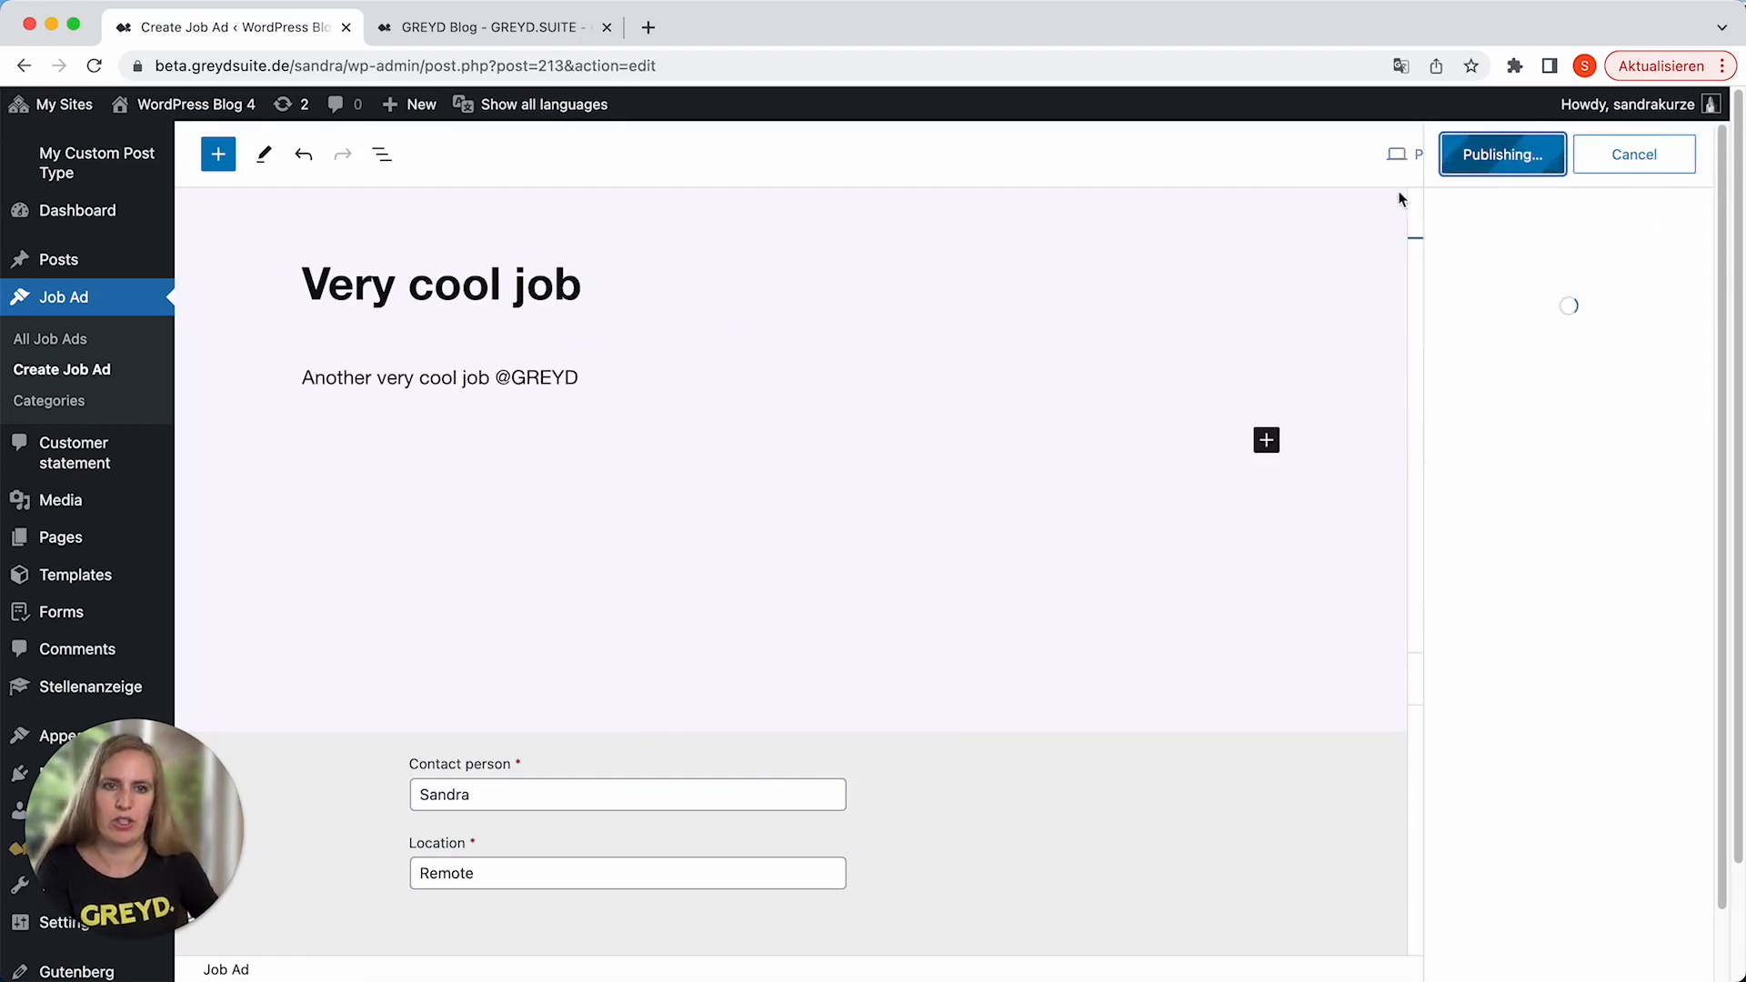
# Review the list of all job ads and the Vacancies section on the GREYD careers page as a reference.
pyautogui.click(68, 309)
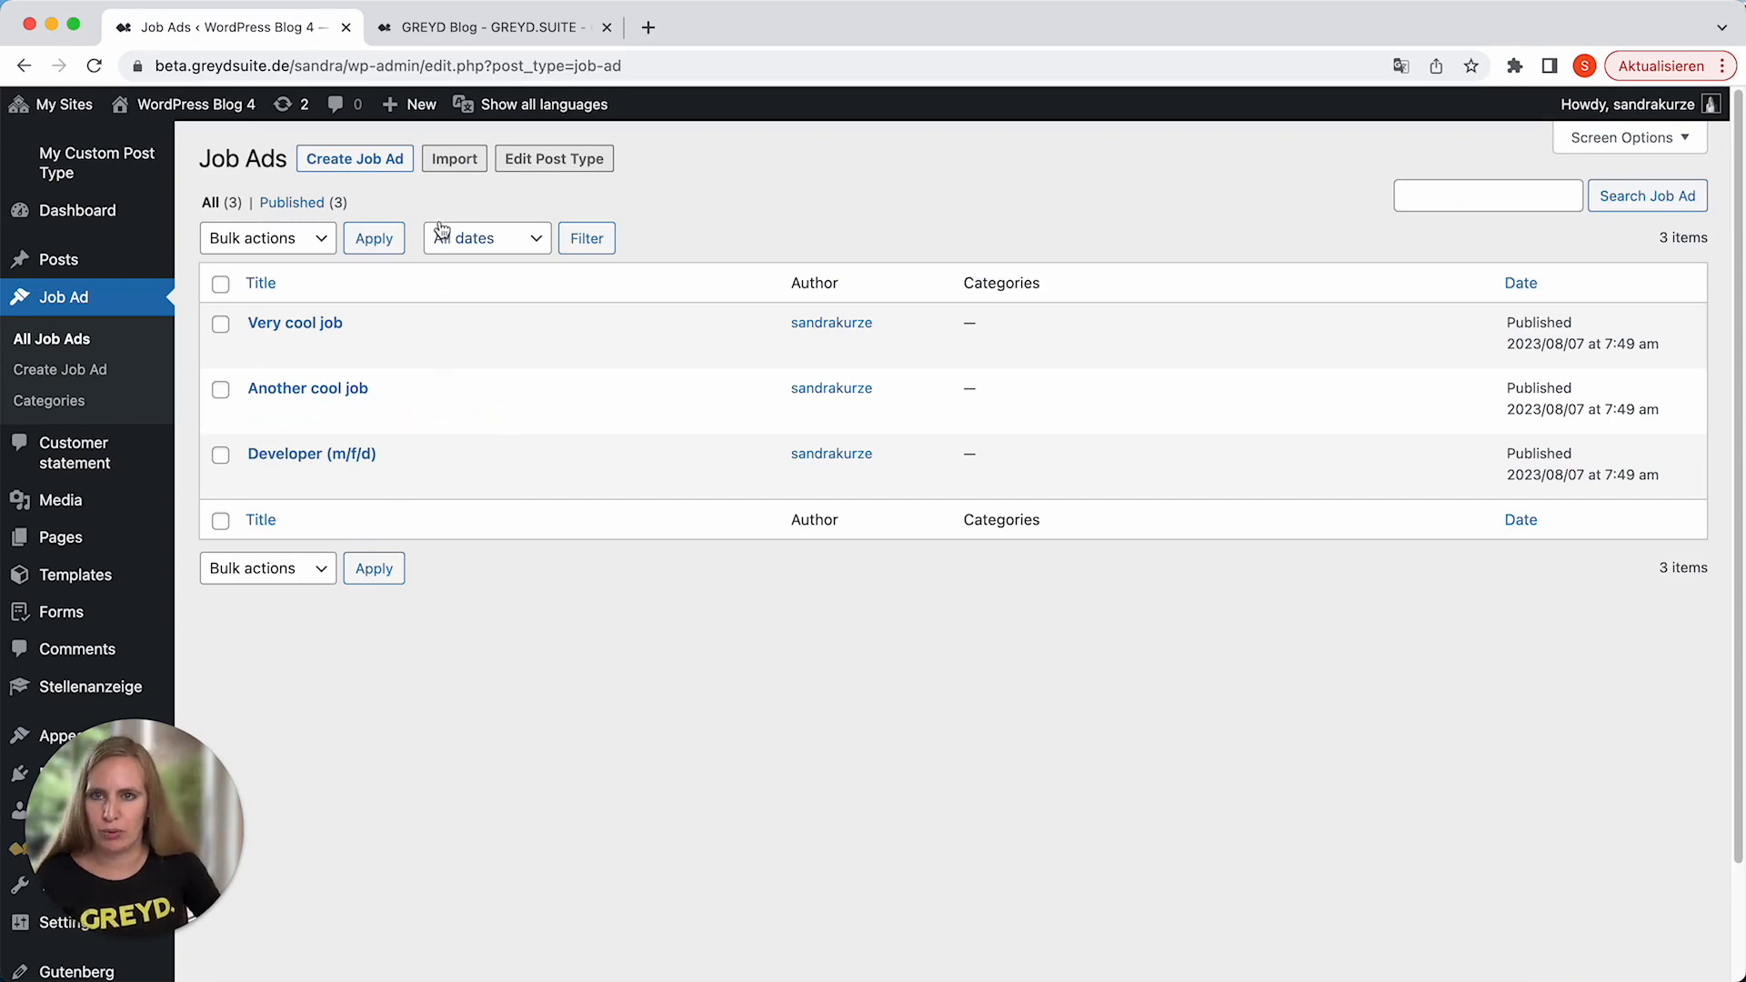
pyautogui.click(482, 34)
pyautogui.scroll(5, 1230, 273)
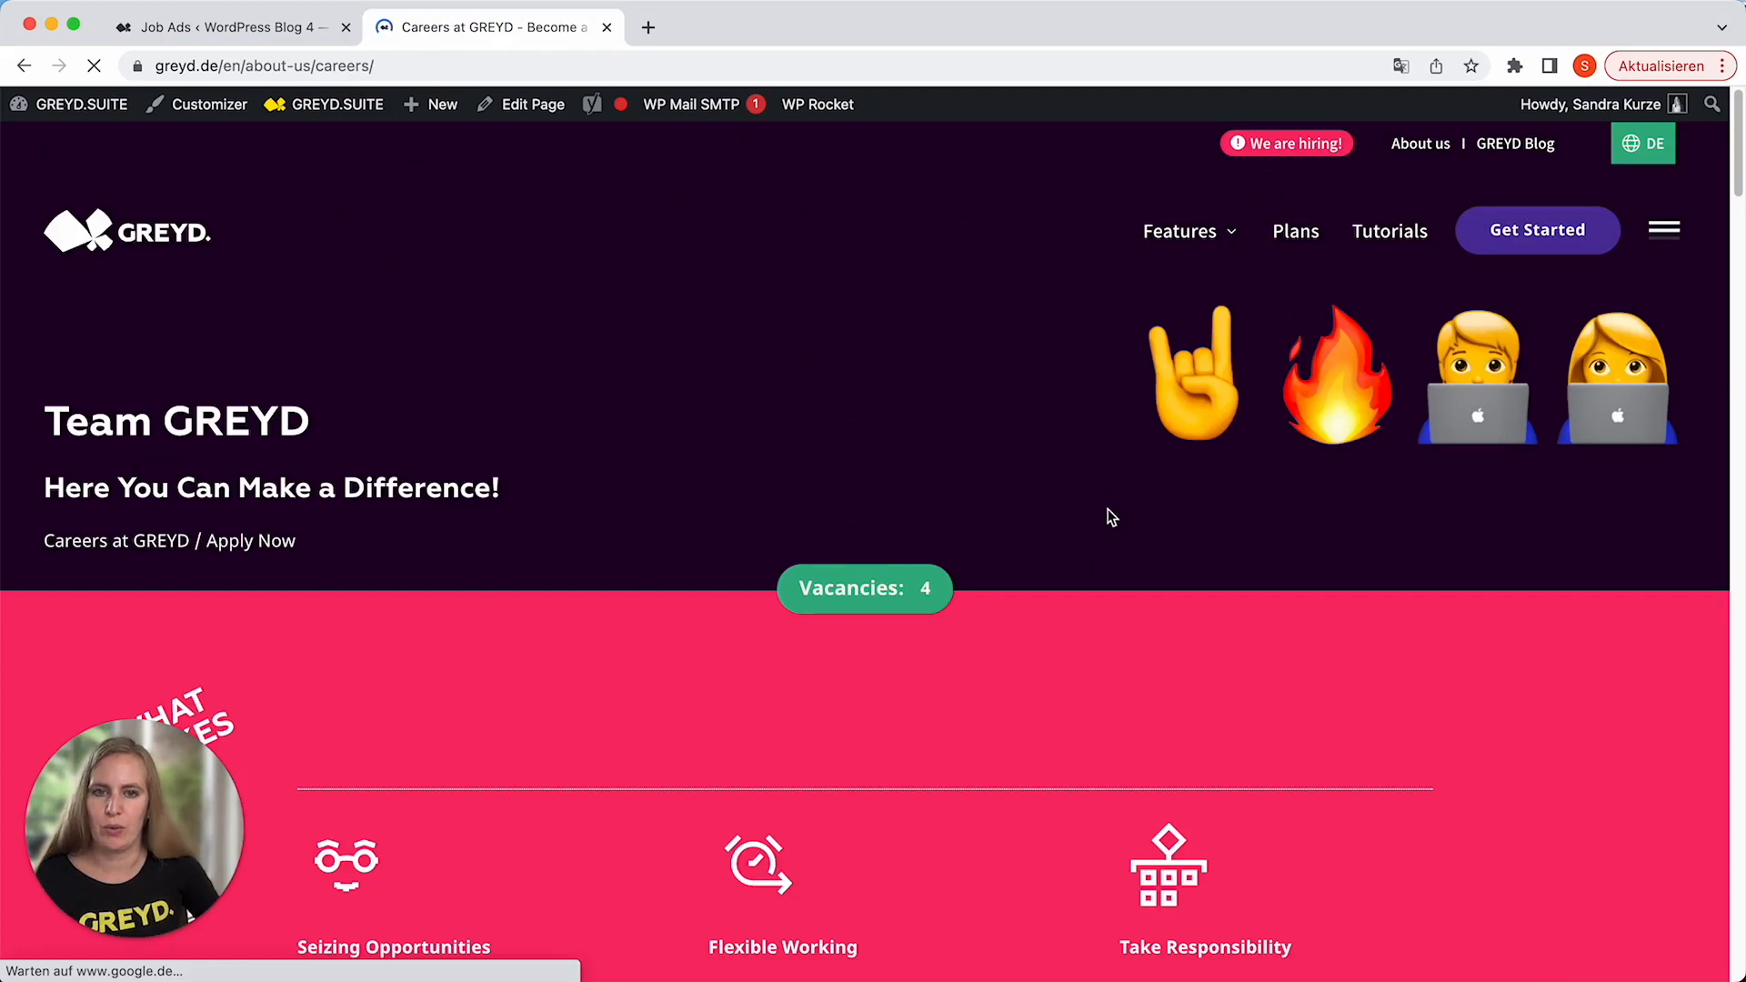
pyautogui.scroll(-20, 1109, 508)
pyautogui.scroll(-15, 1120, 538)
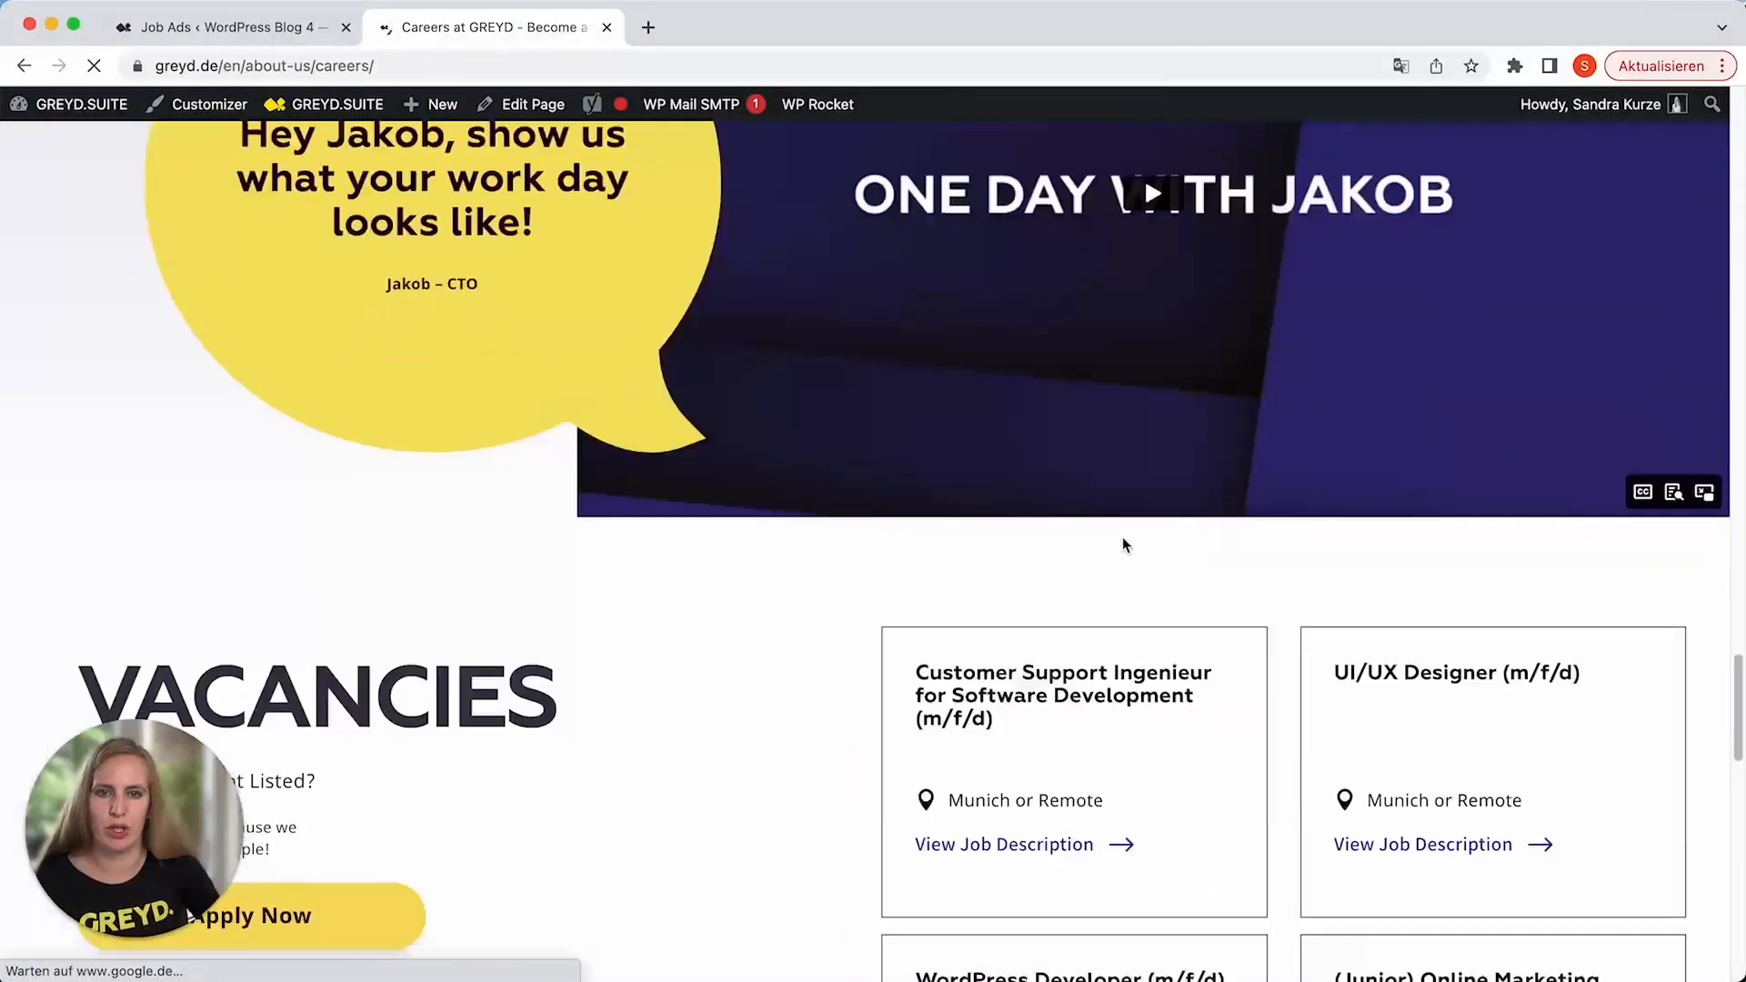
pyautogui.scroll(3, 1122, 536)
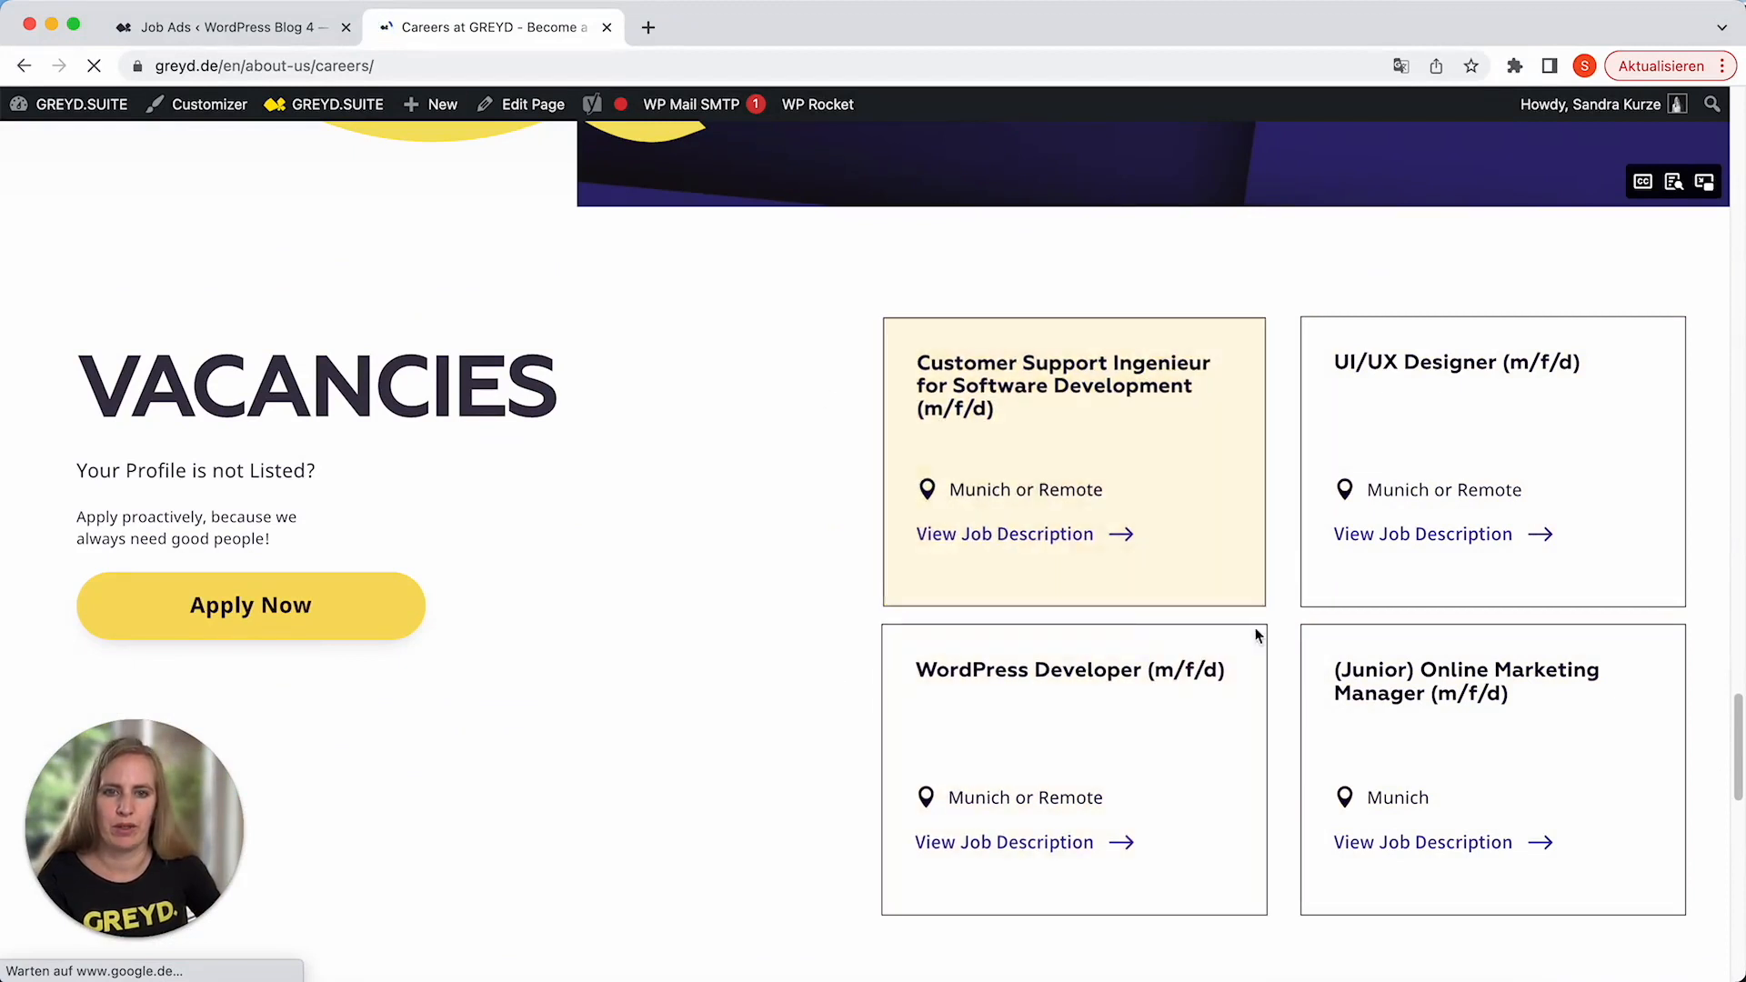
# Return to the WordPress backend, start a new page and enter the title "Carrer".
pyautogui.click(217, 29)
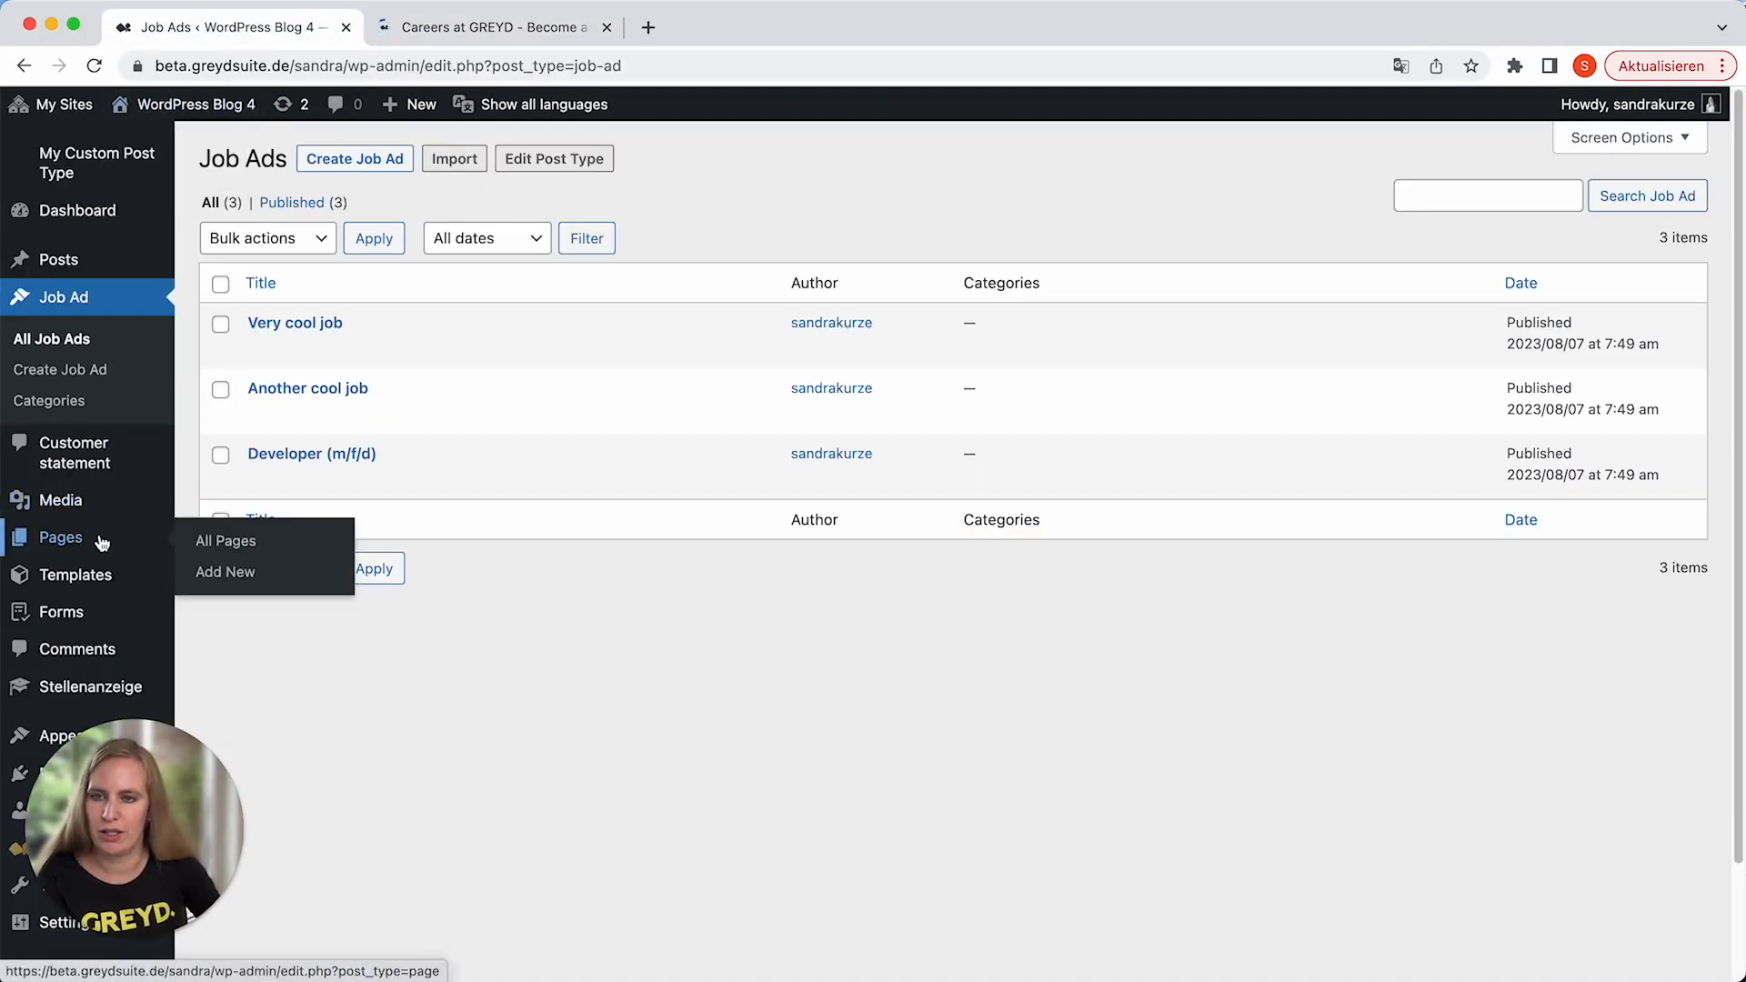
pyautogui.click(134, 539)
pyautogui.click(314, 158)
pyautogui.write('Carrer')
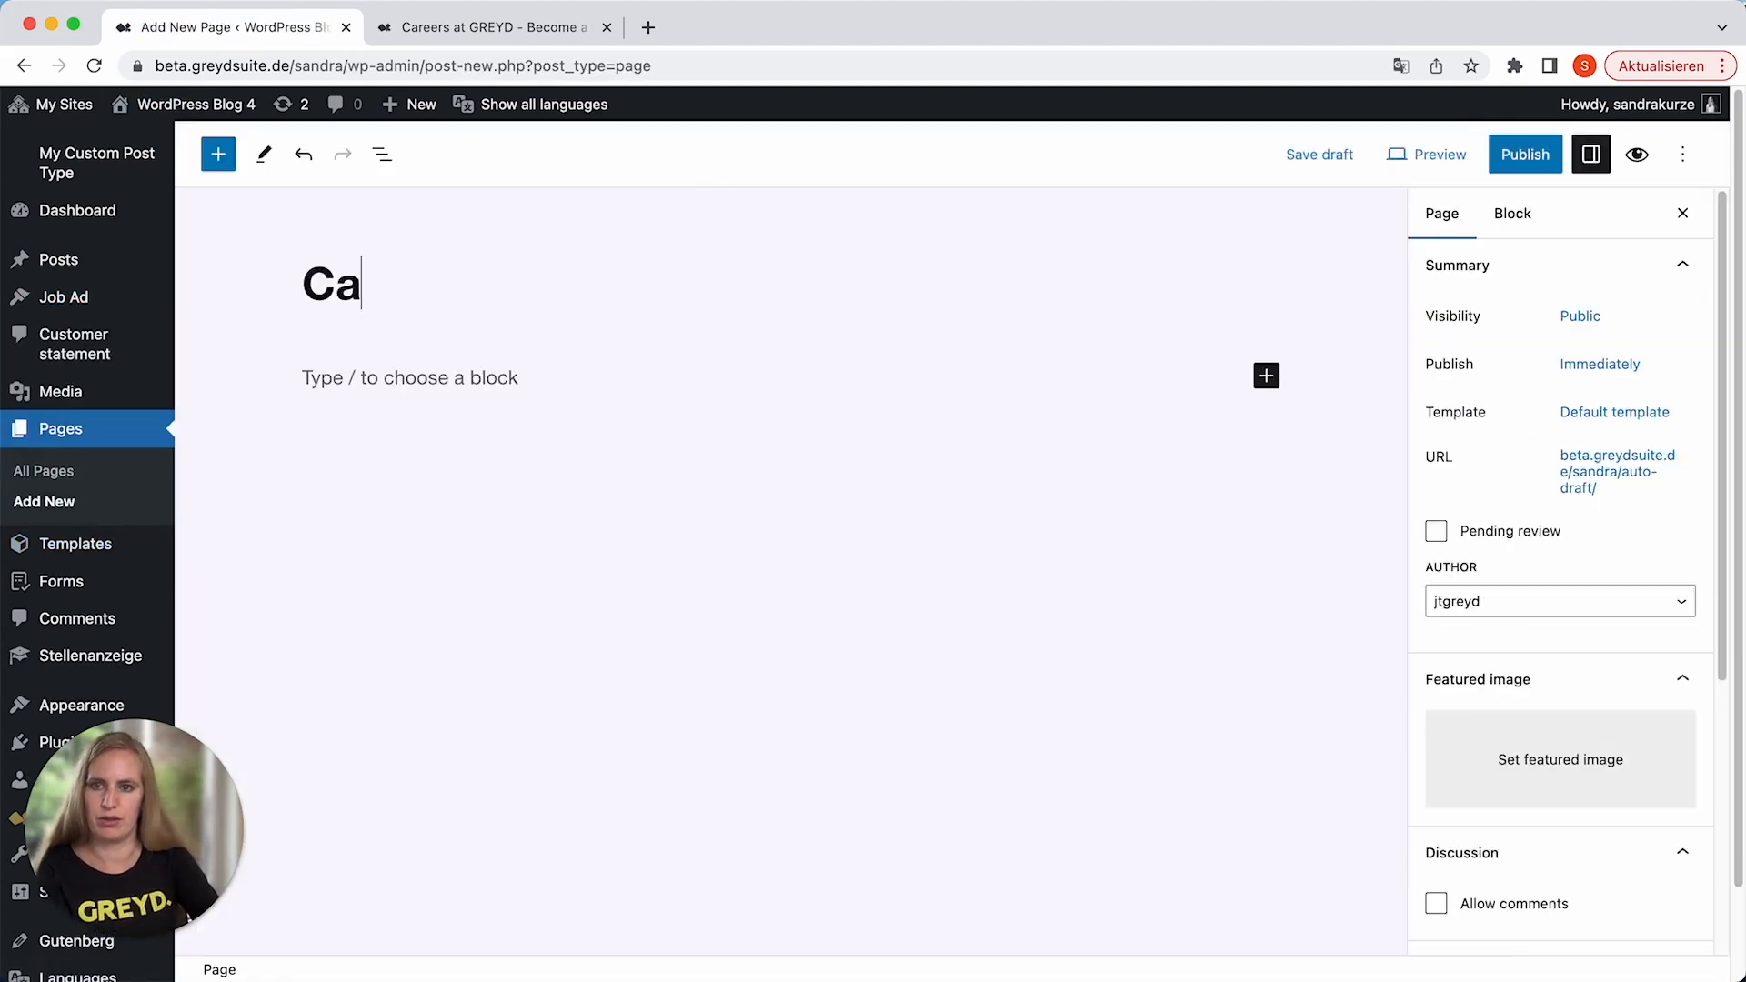
pyautogui.press('Return')
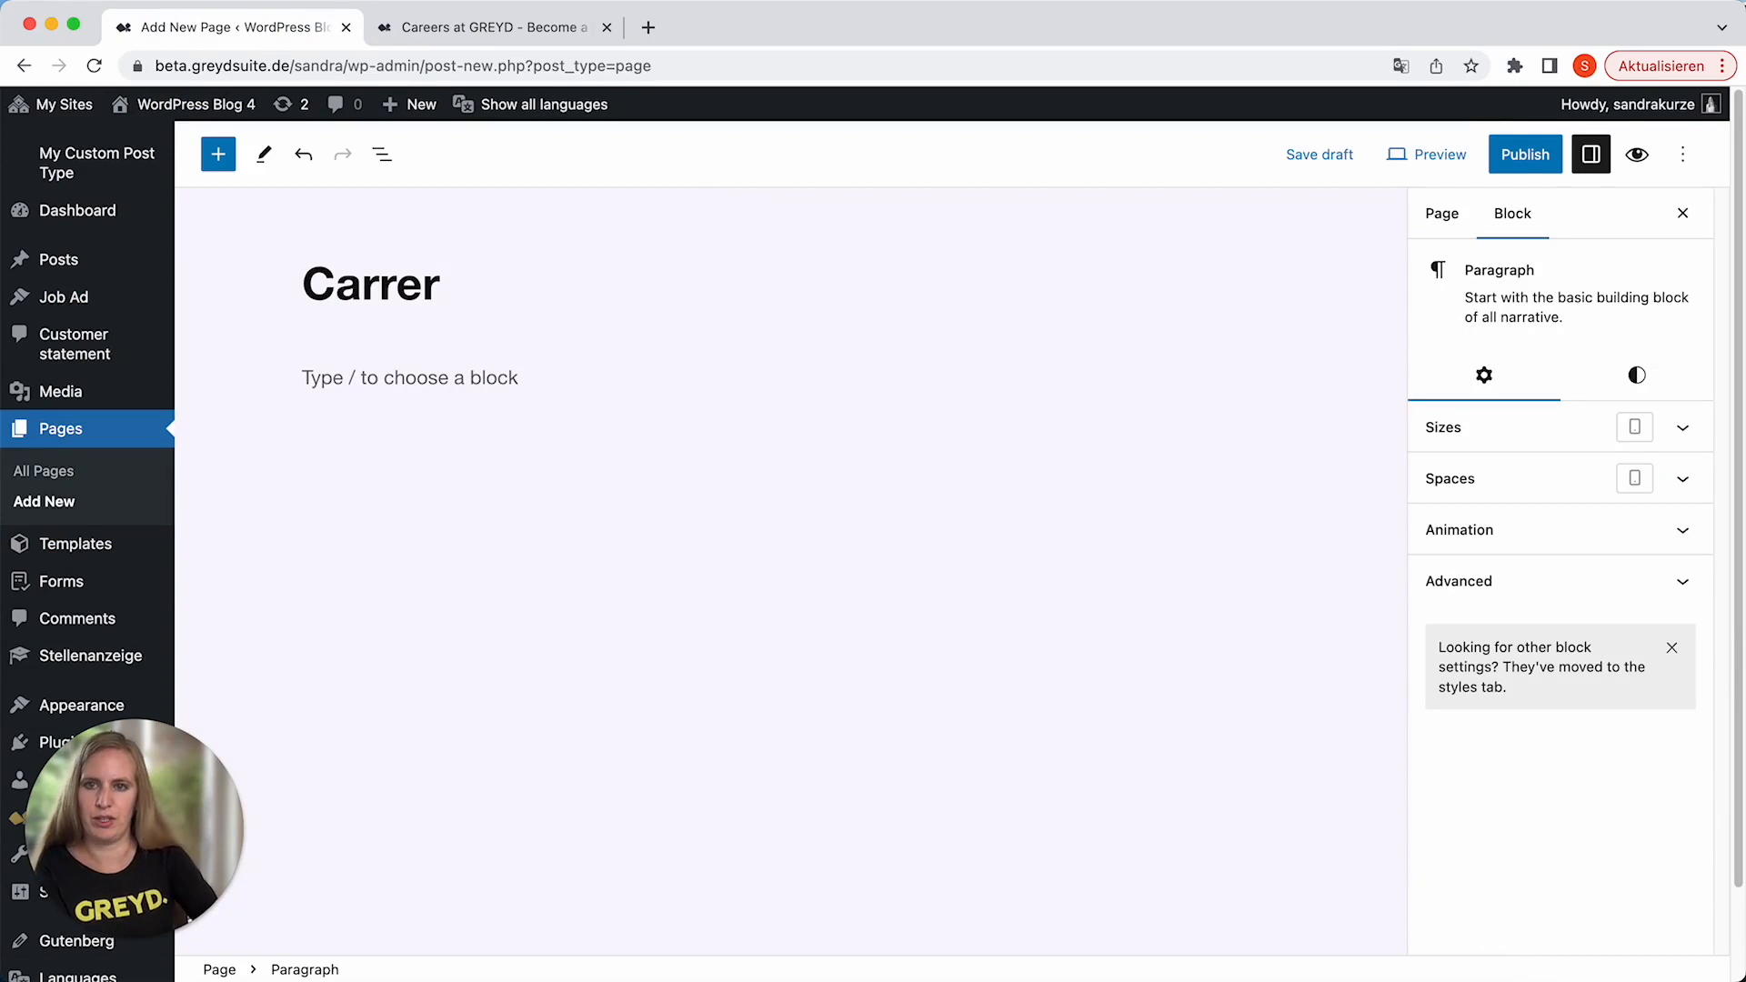
# Correct the new page's title to "Career".
pyautogui.doubleClick(417, 275)
pyautogui.write('Carre')
pyautogui.press('BackSpace')
pyautogui.press('BackSpace')
pyautogui.write('eer')
# Add the paragraph "Open positions" below the page title.
pyautogui.press('Return')
pyautogui.write('Open pos')
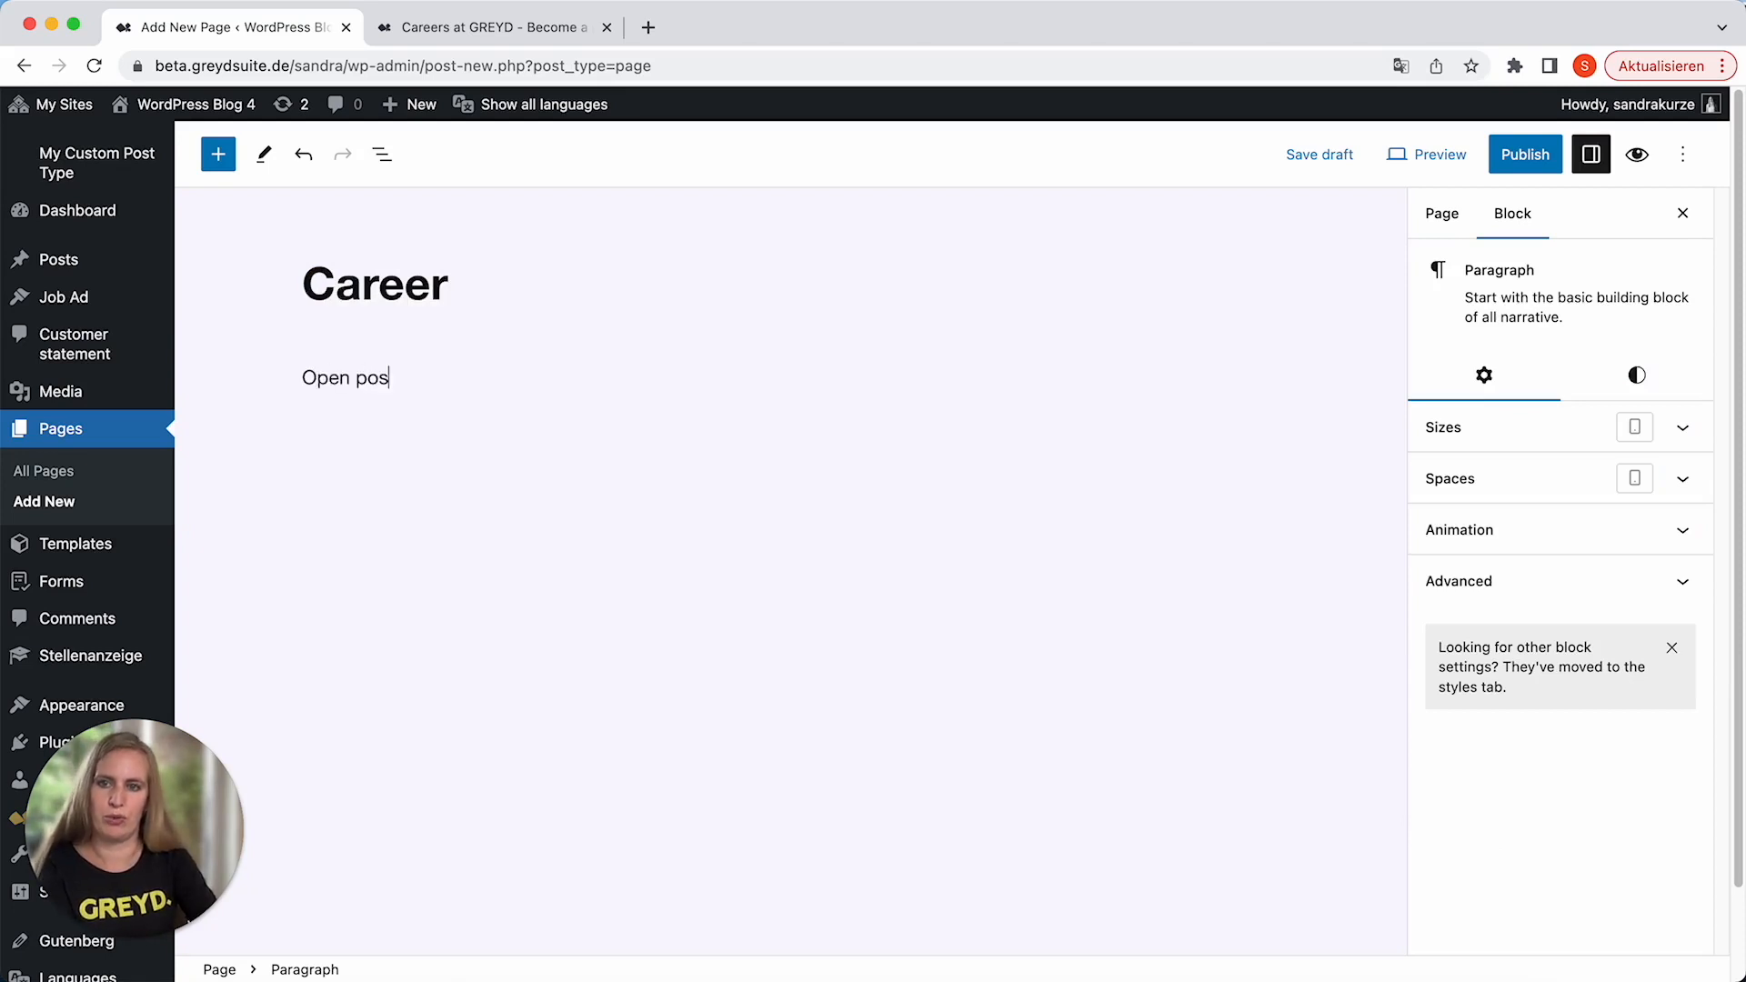
pyautogui.write('itions')
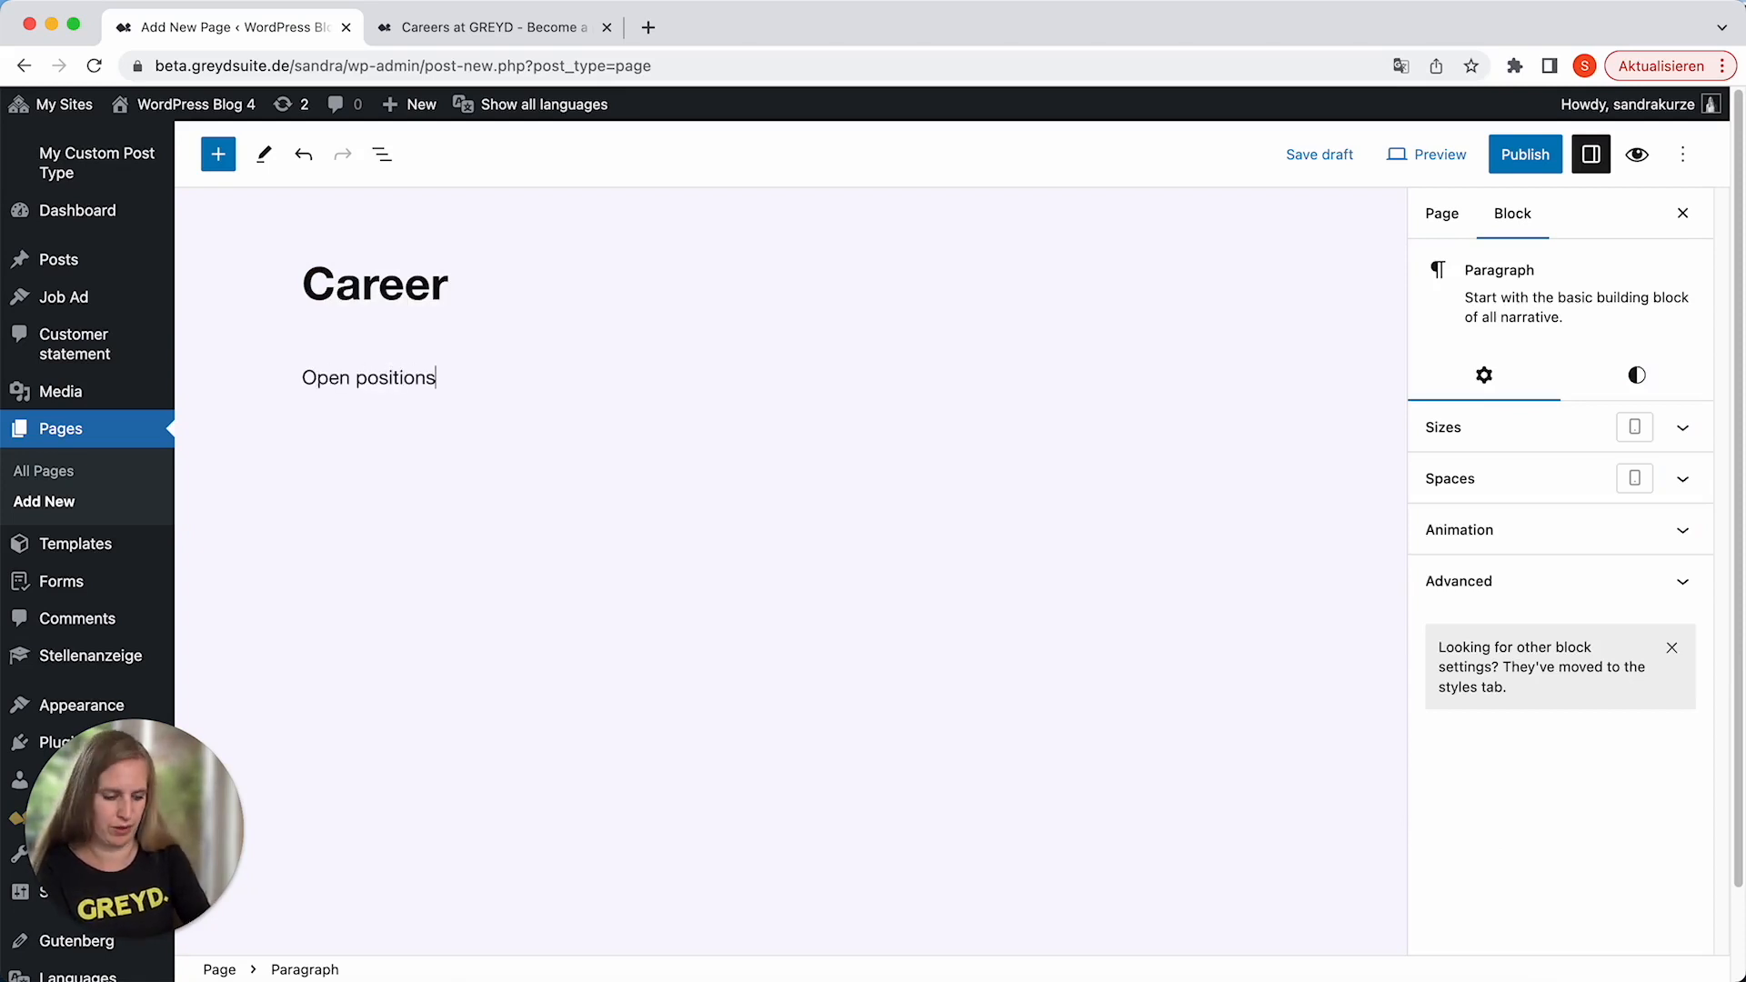
# Insert a Post Overview block below the "Open positions" paragraph and assign it the dynamic template "Job Ad".
pyautogui.press('Return')
pyautogui.write('/post')
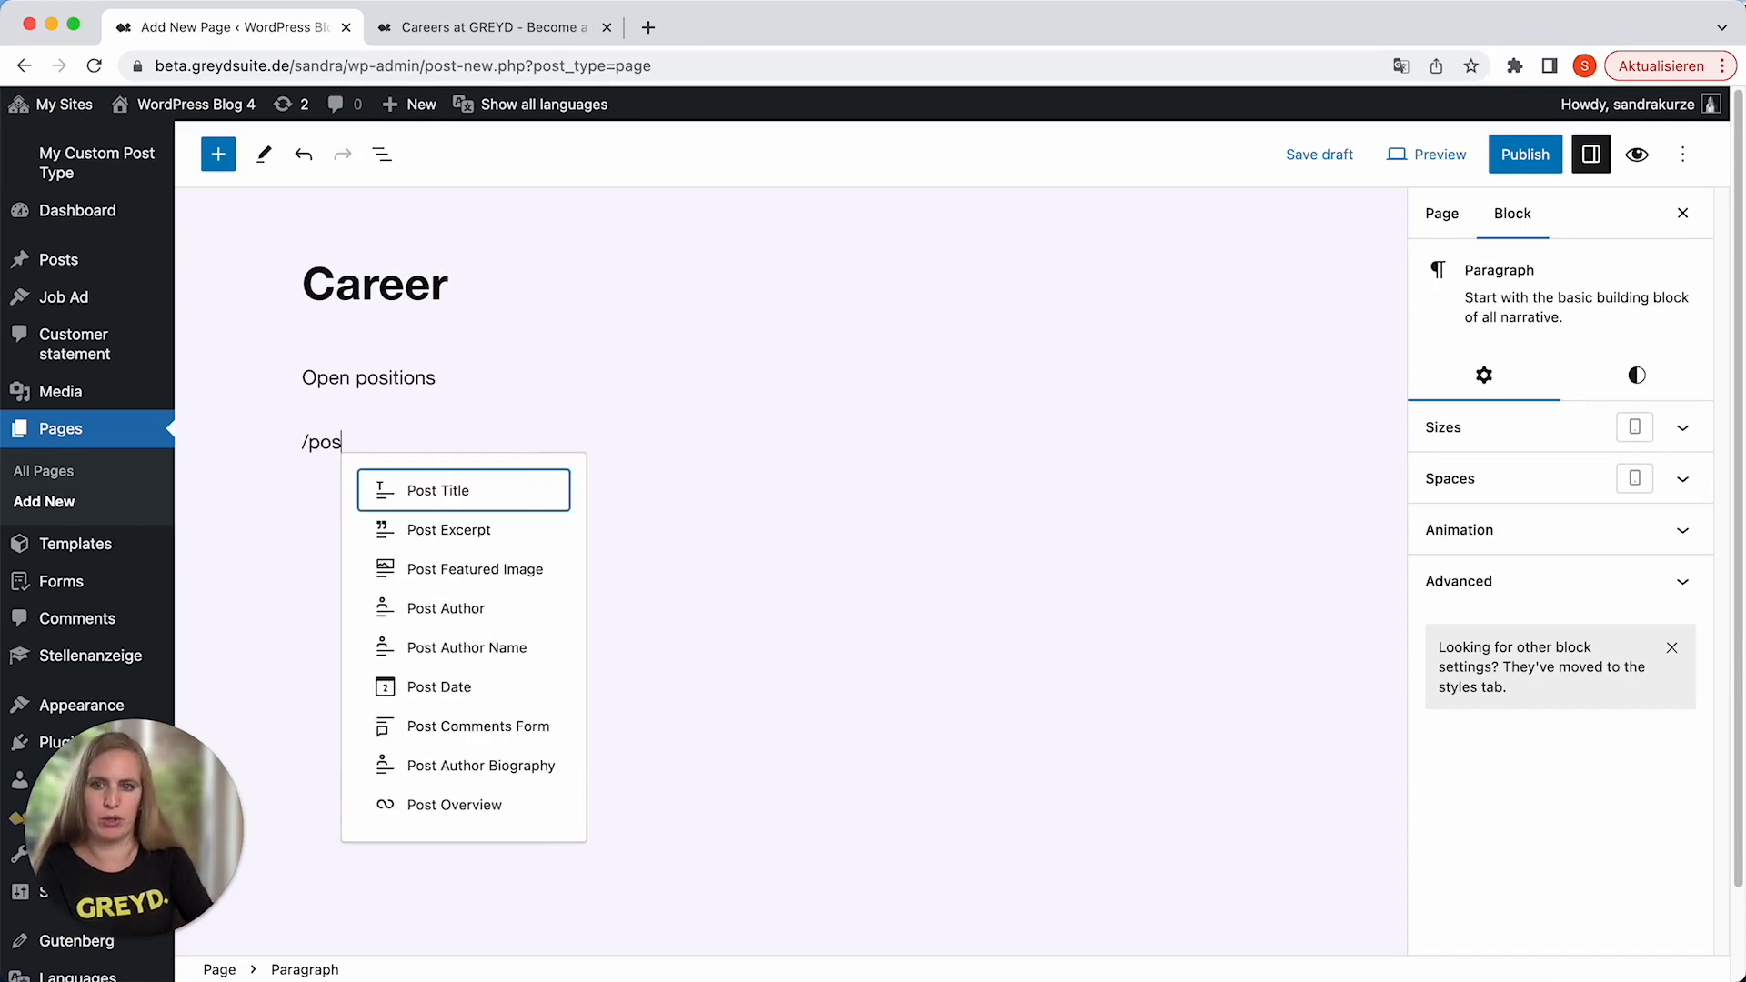
pyautogui.click(467, 805)
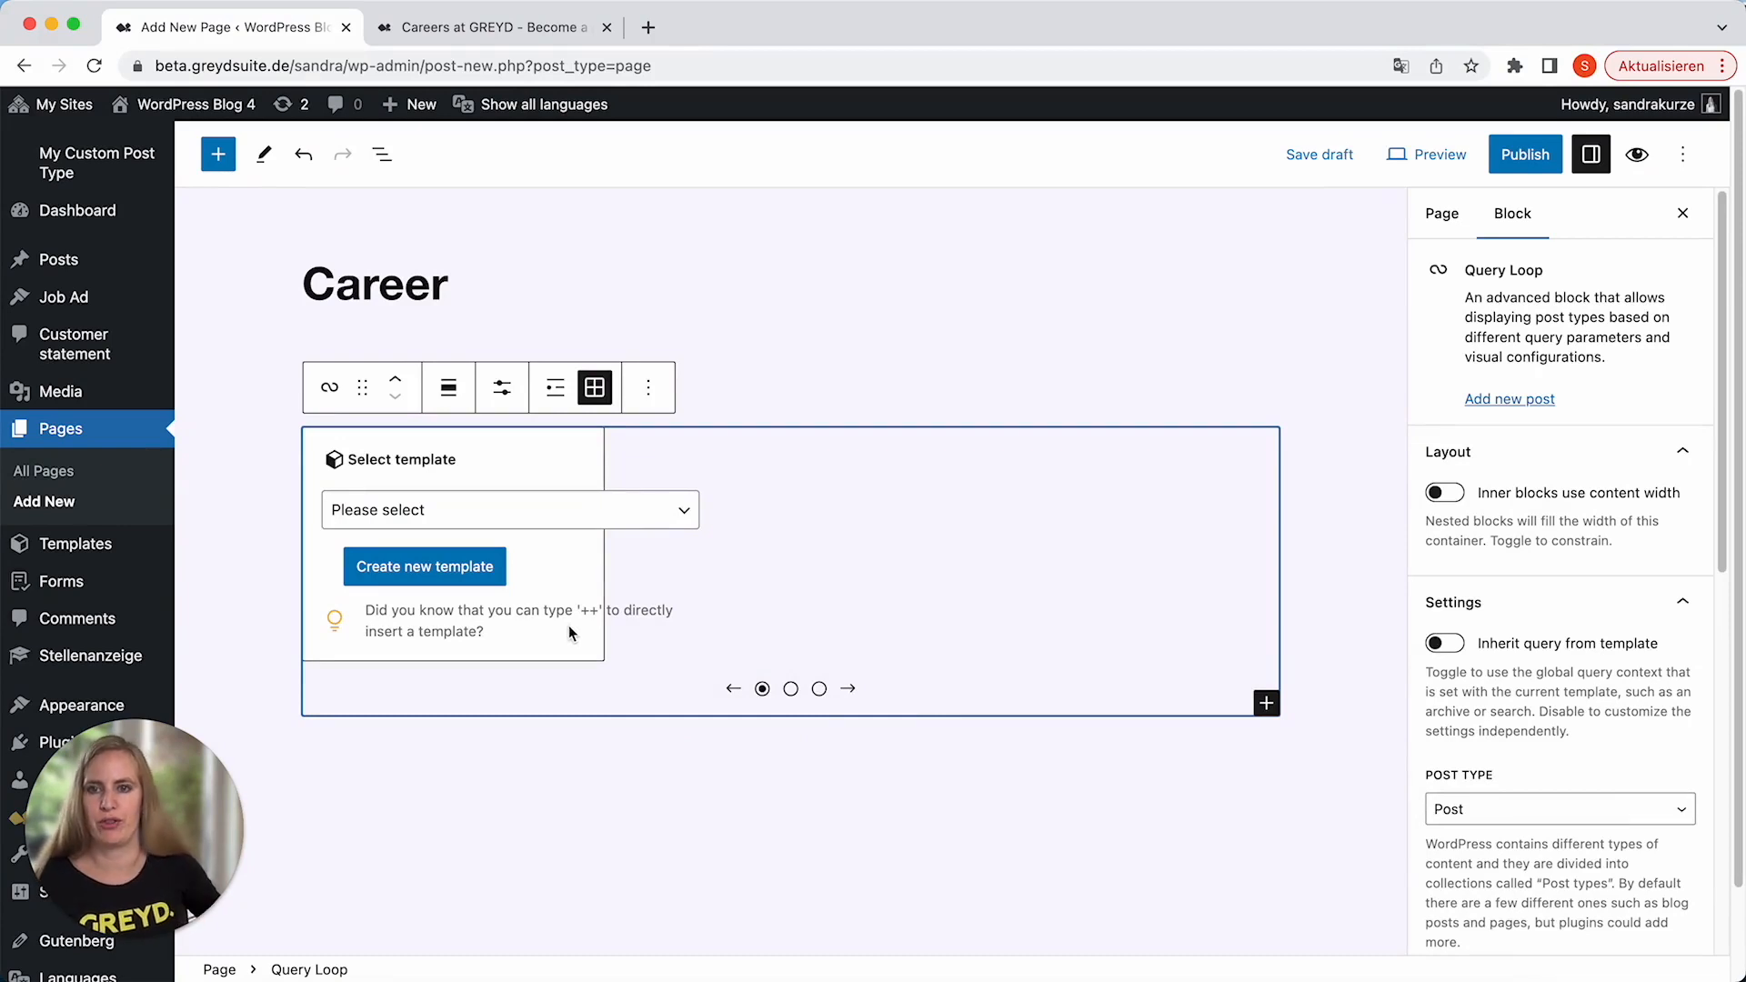
pyautogui.click(480, 522)
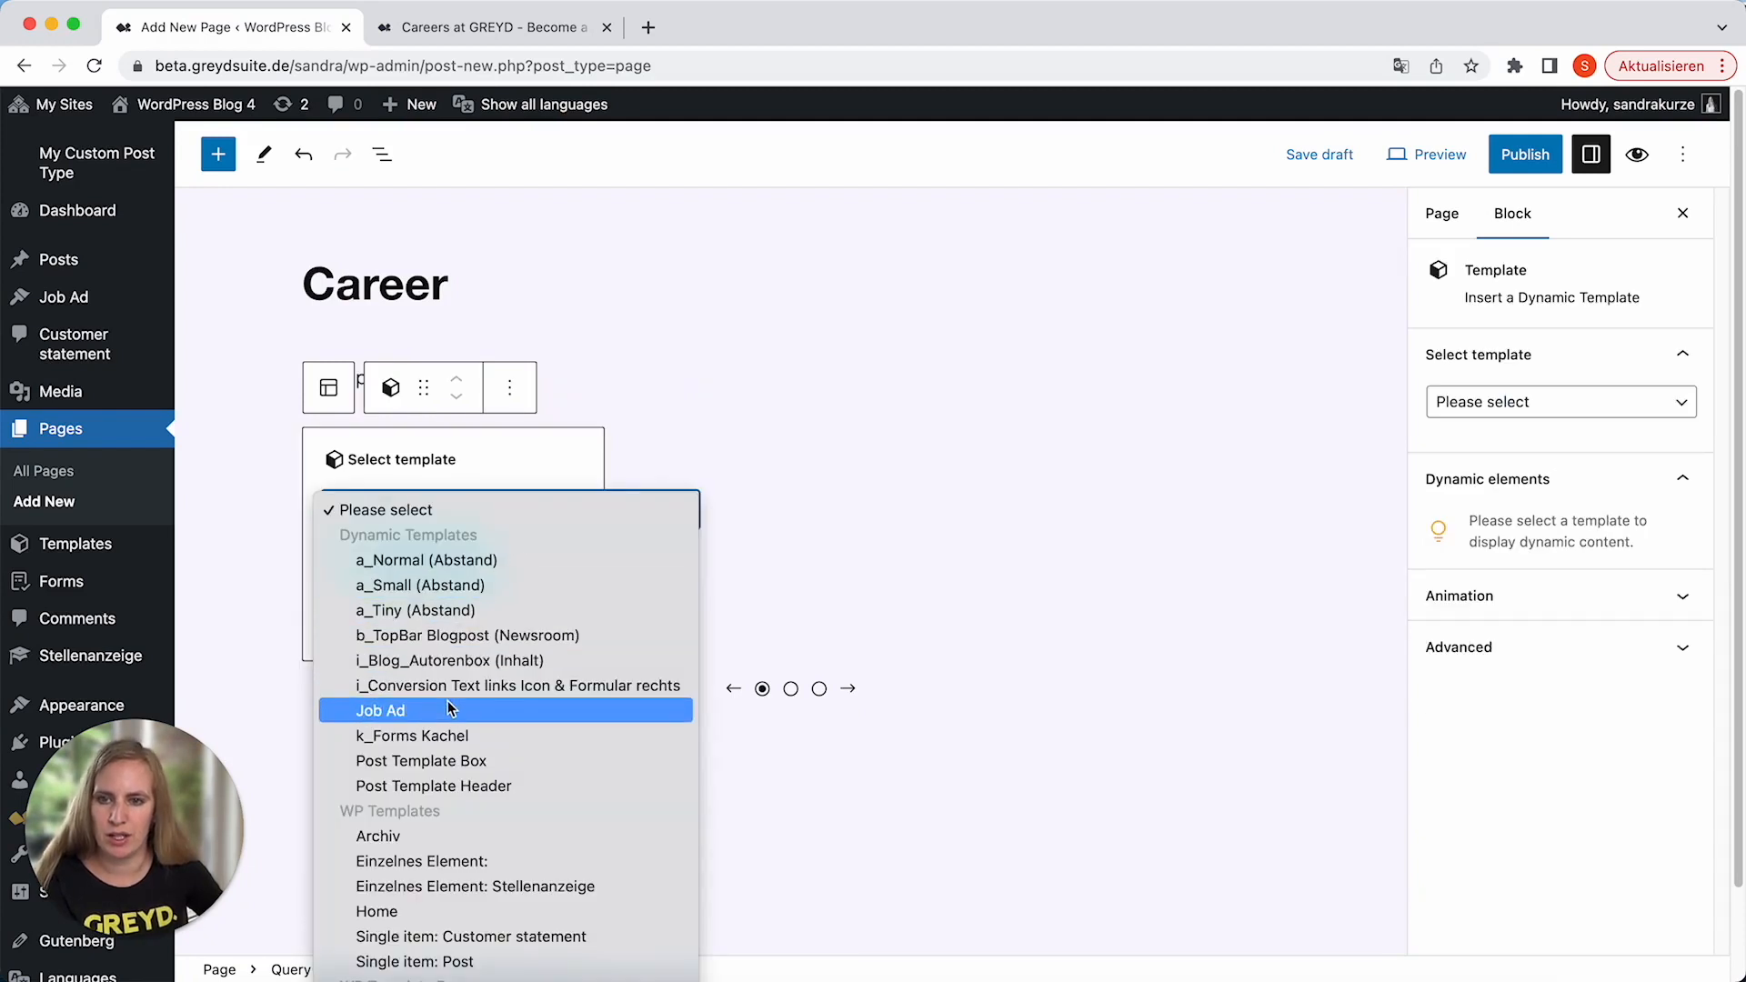
pyautogui.click(392, 713)
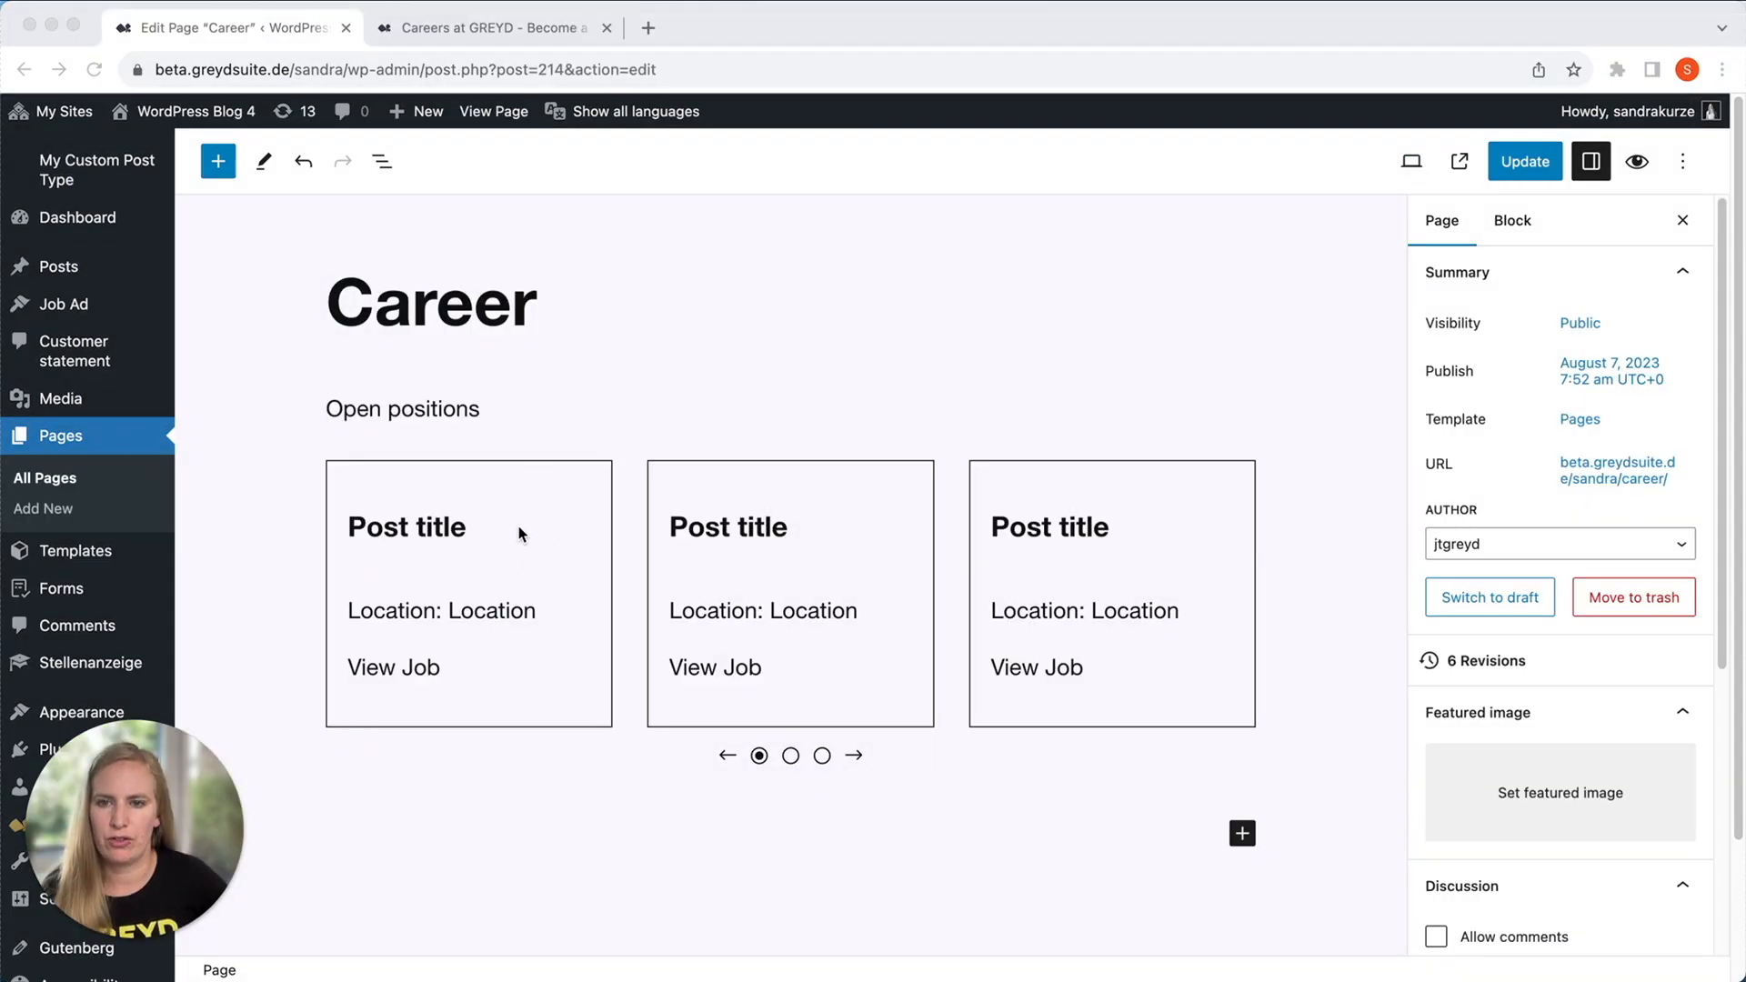
# Open the "Job Ad" template from the post overview, examine the dynamic elements of its Job Title heading and View Job button, and close the template.
pyautogui.click(504, 516)
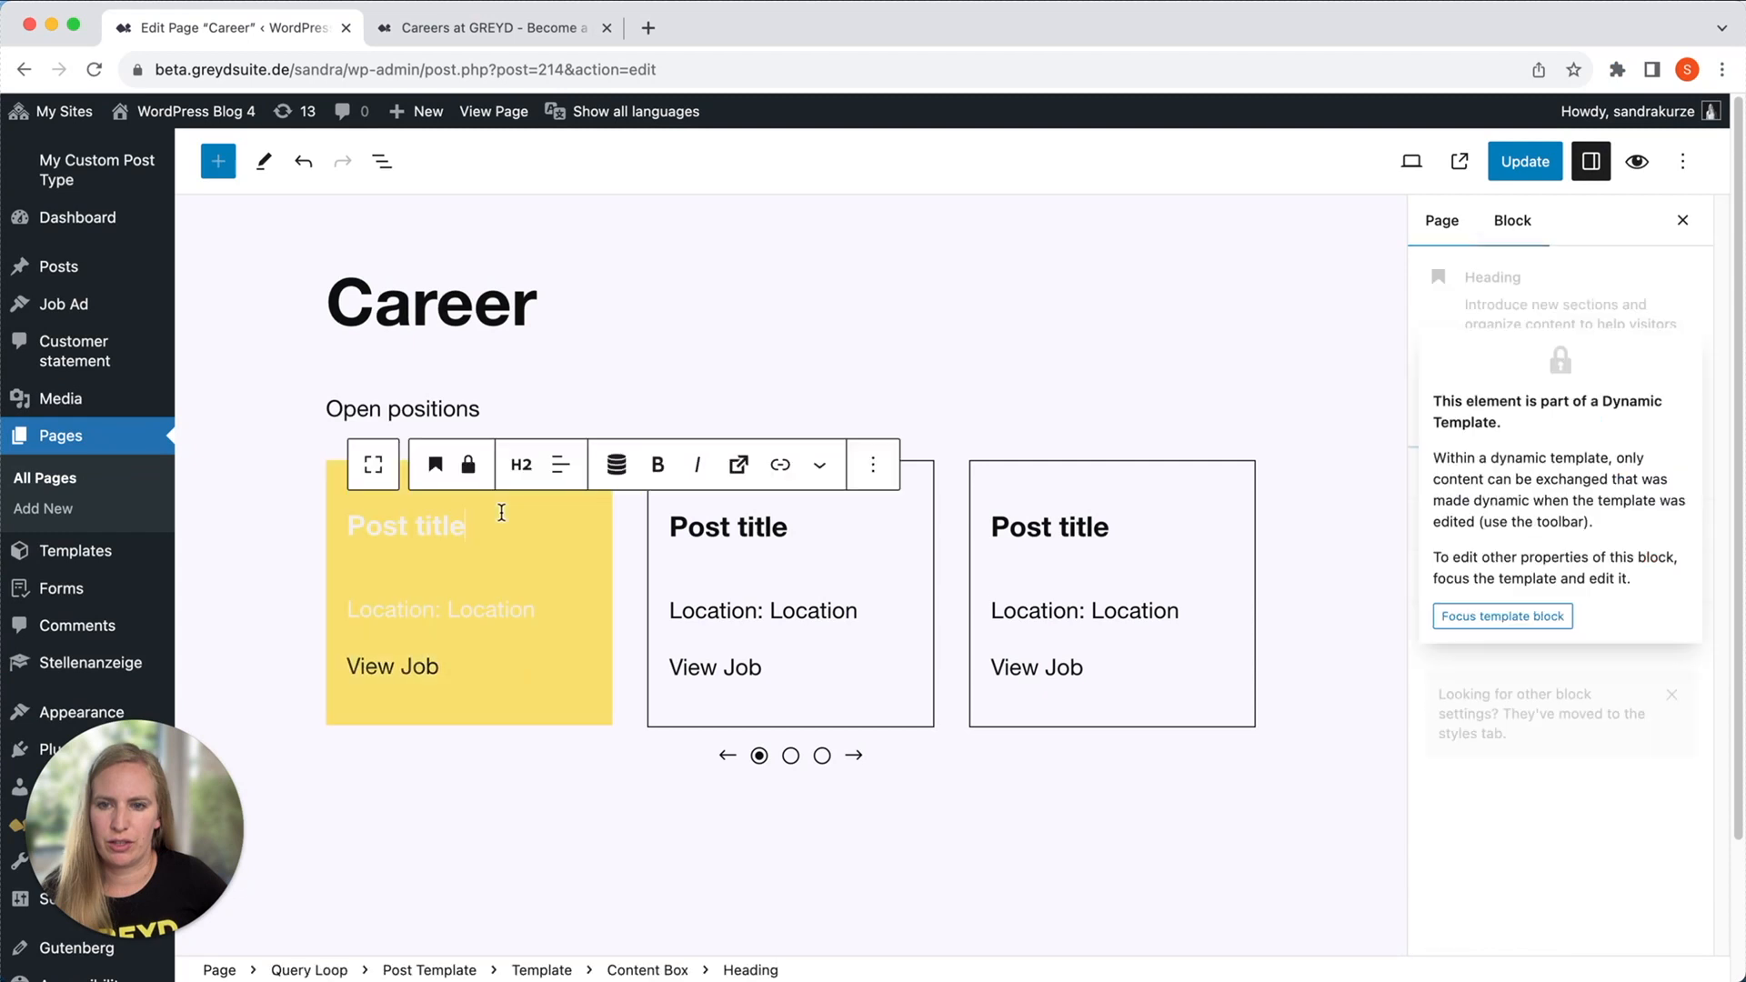
pyautogui.click(1541, 617)
pyautogui.click(1491, 473)
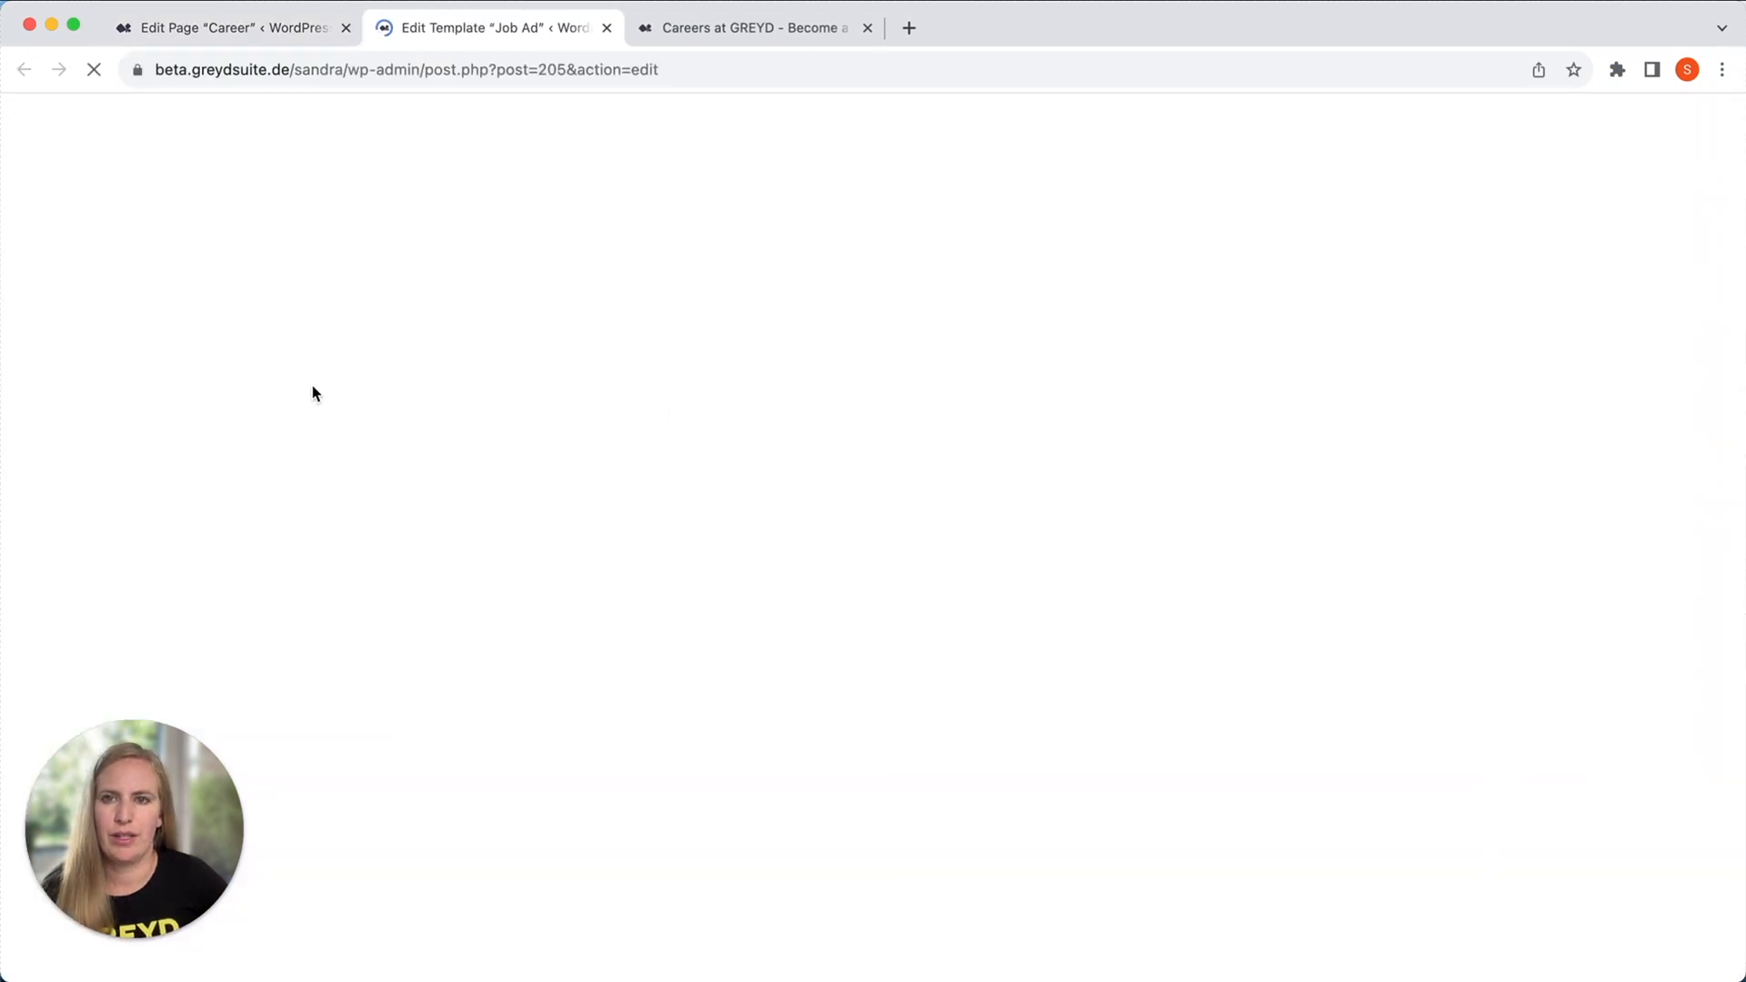
pyautogui.moveTo(400, 482); pyautogui.dragTo(195, 482)
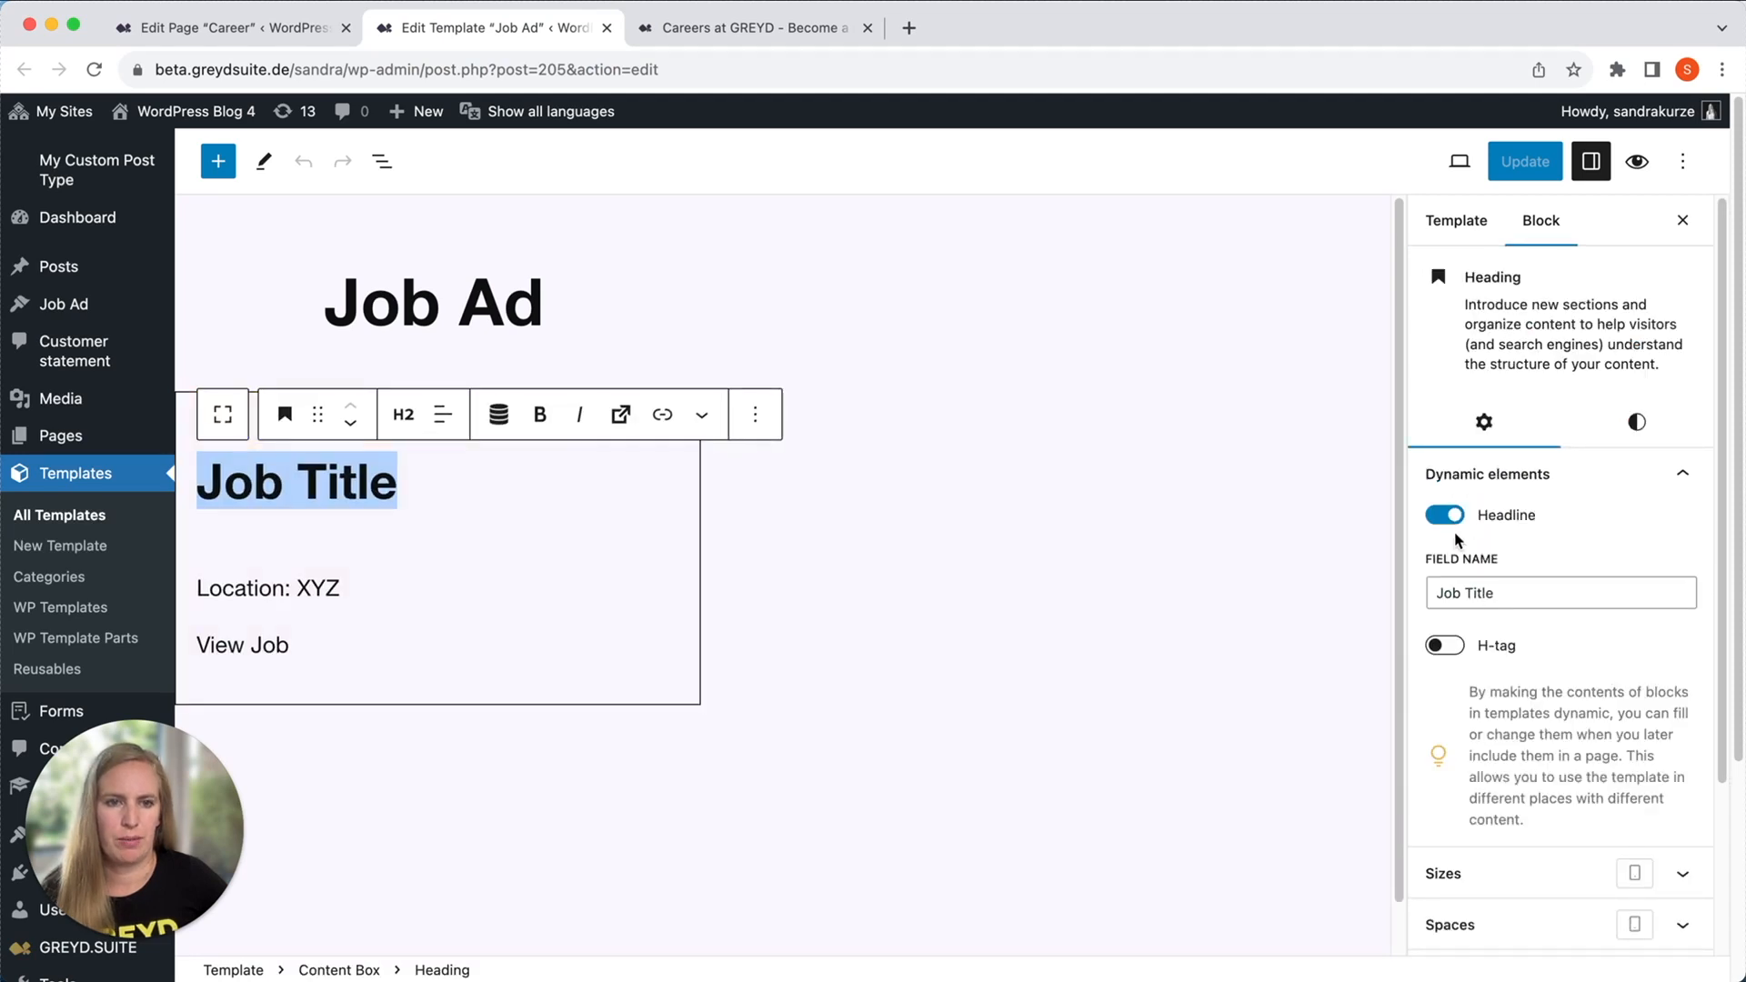
pyautogui.click(238, 644)
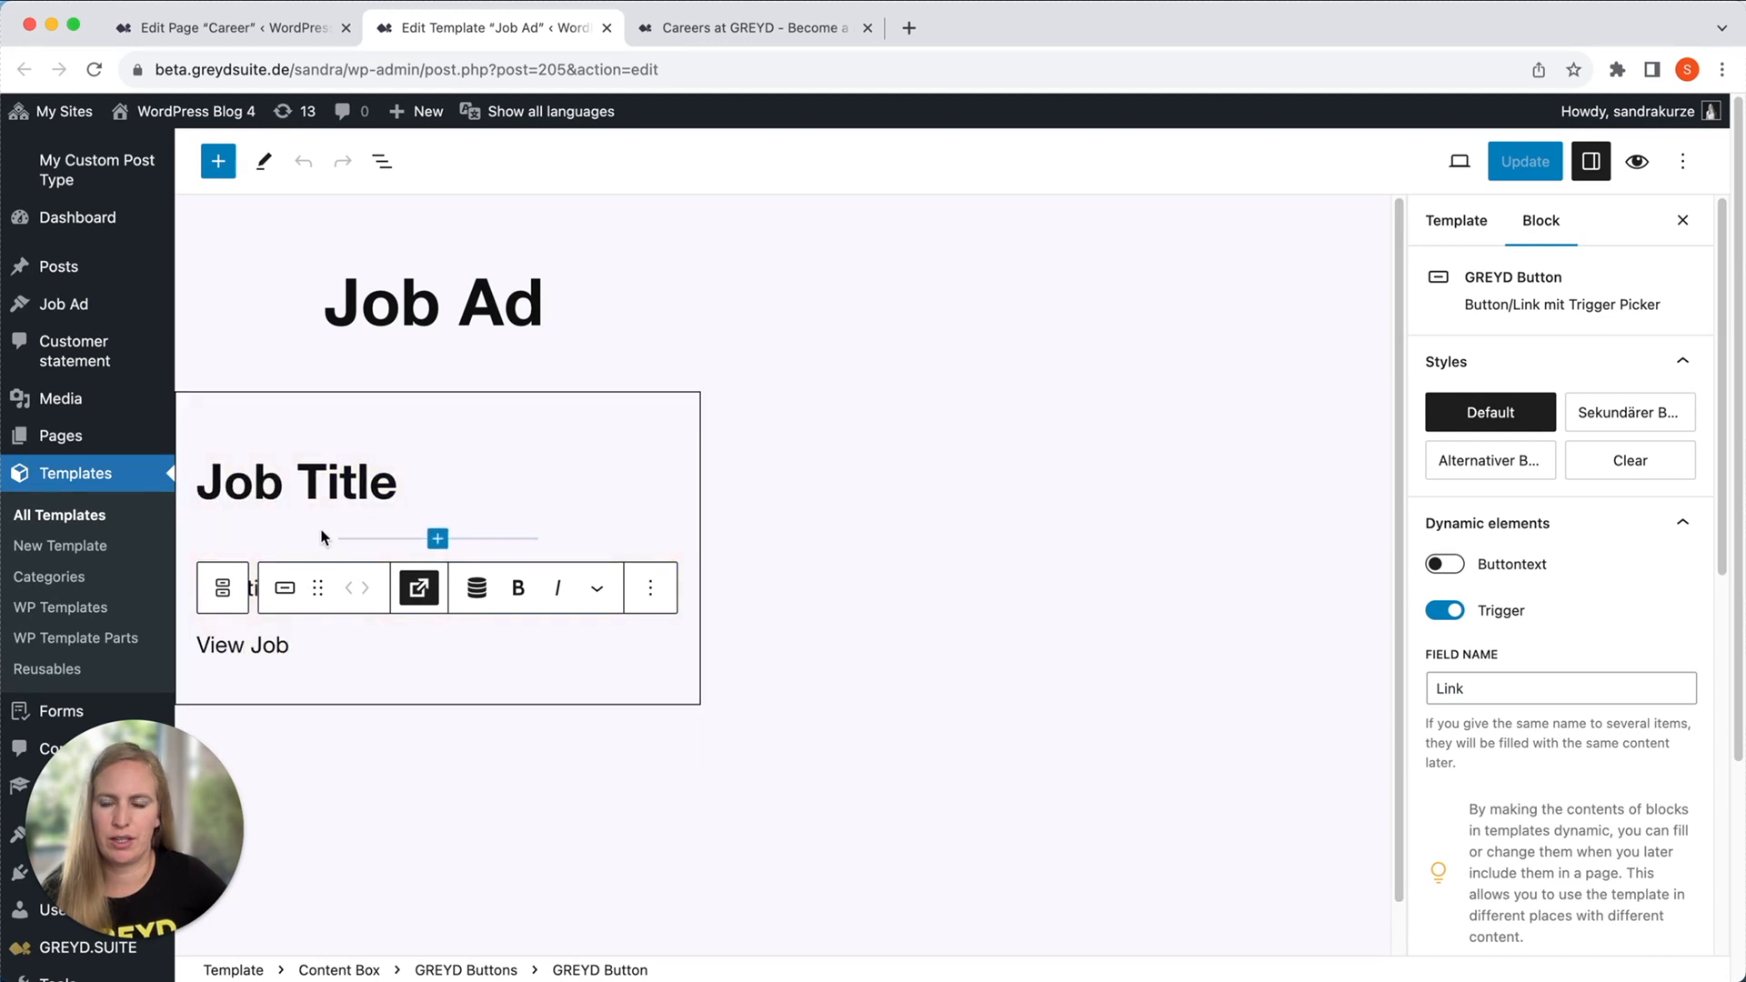
pyautogui.click(606, 28)
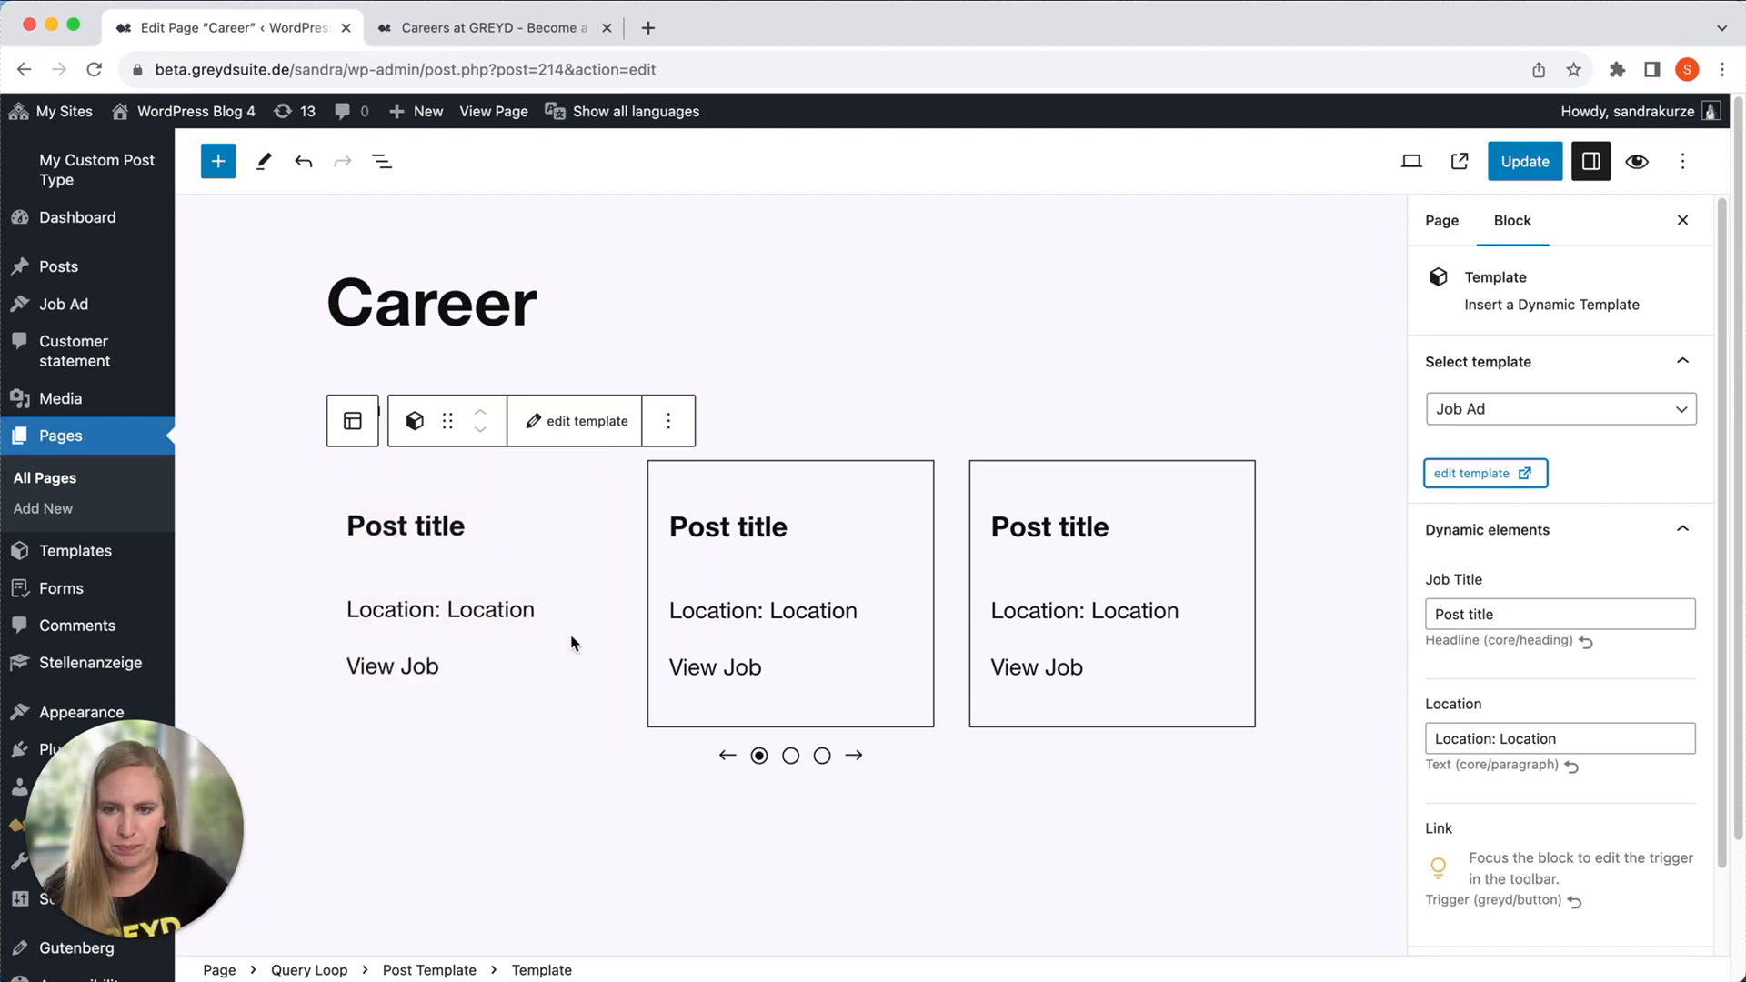
# Set the post type of the post overview's Query Loop block to Job Ad.
pyautogui.click(310, 972)
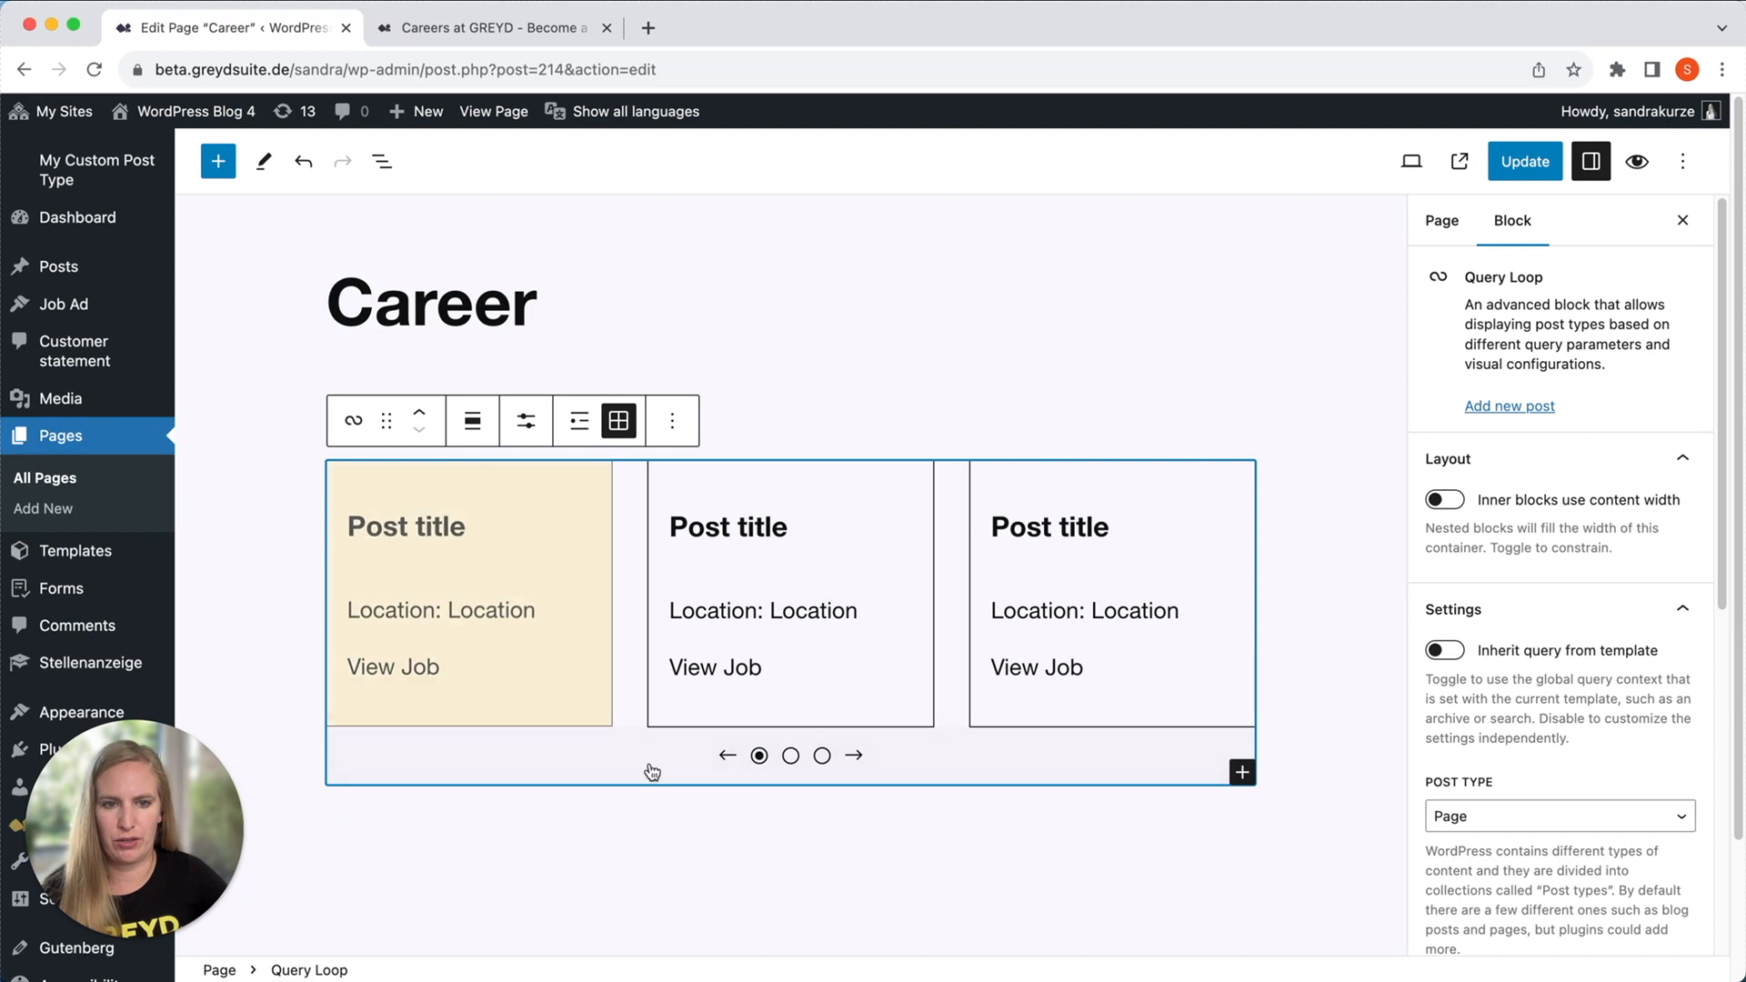
pyautogui.click(1521, 820)
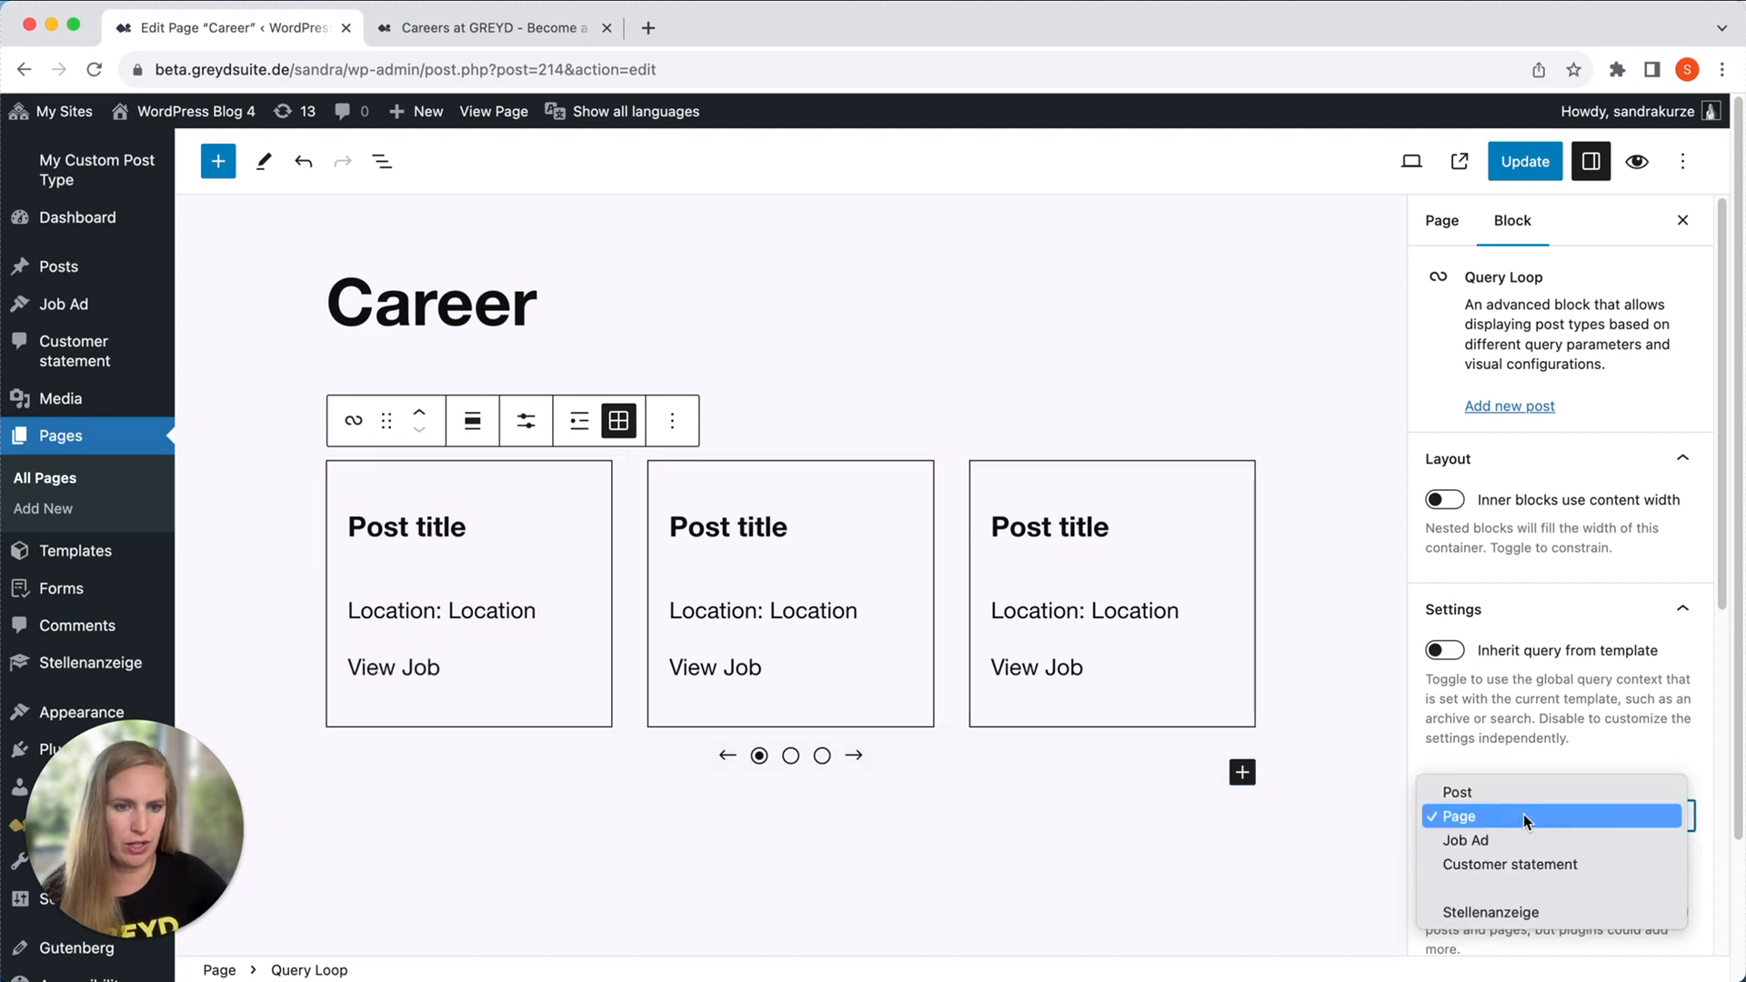
pyautogui.click(1530, 842)
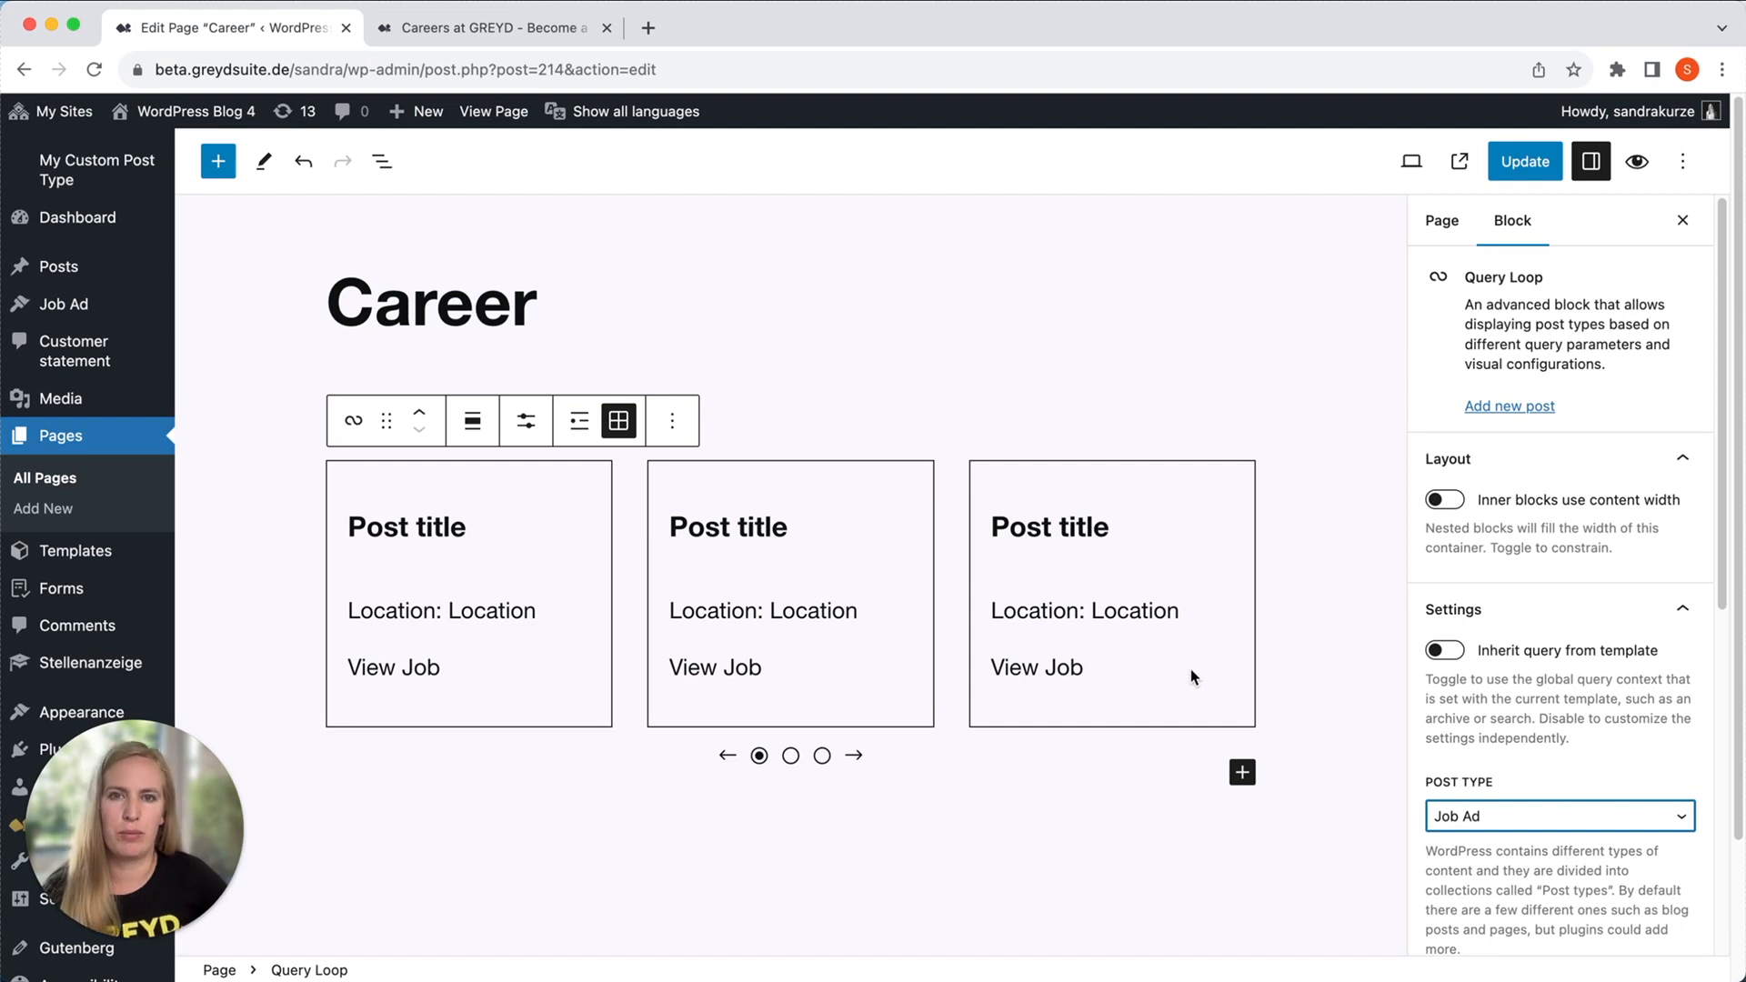
# Examine the Query Loop block's sort orders, filter tools, and additional filter types without changing them.
pyautogui.scroll(-5, 1647, 640)
pyautogui.click(1566, 670)
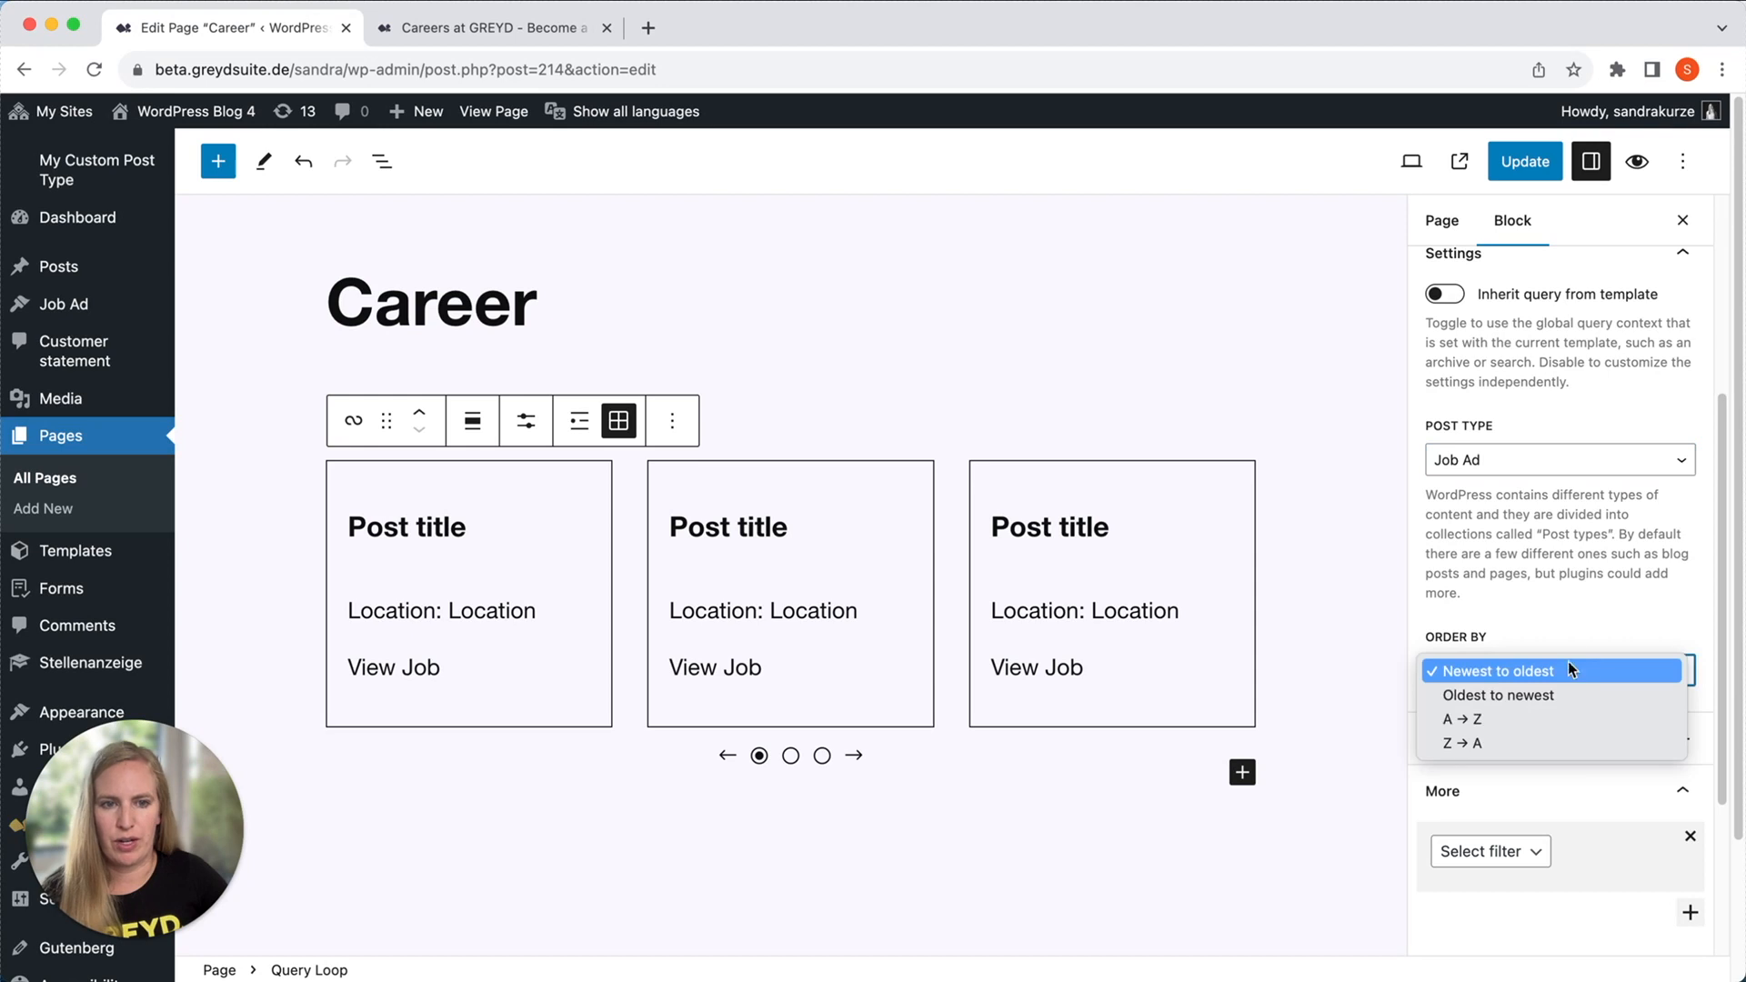
pyautogui.click(1552, 620)
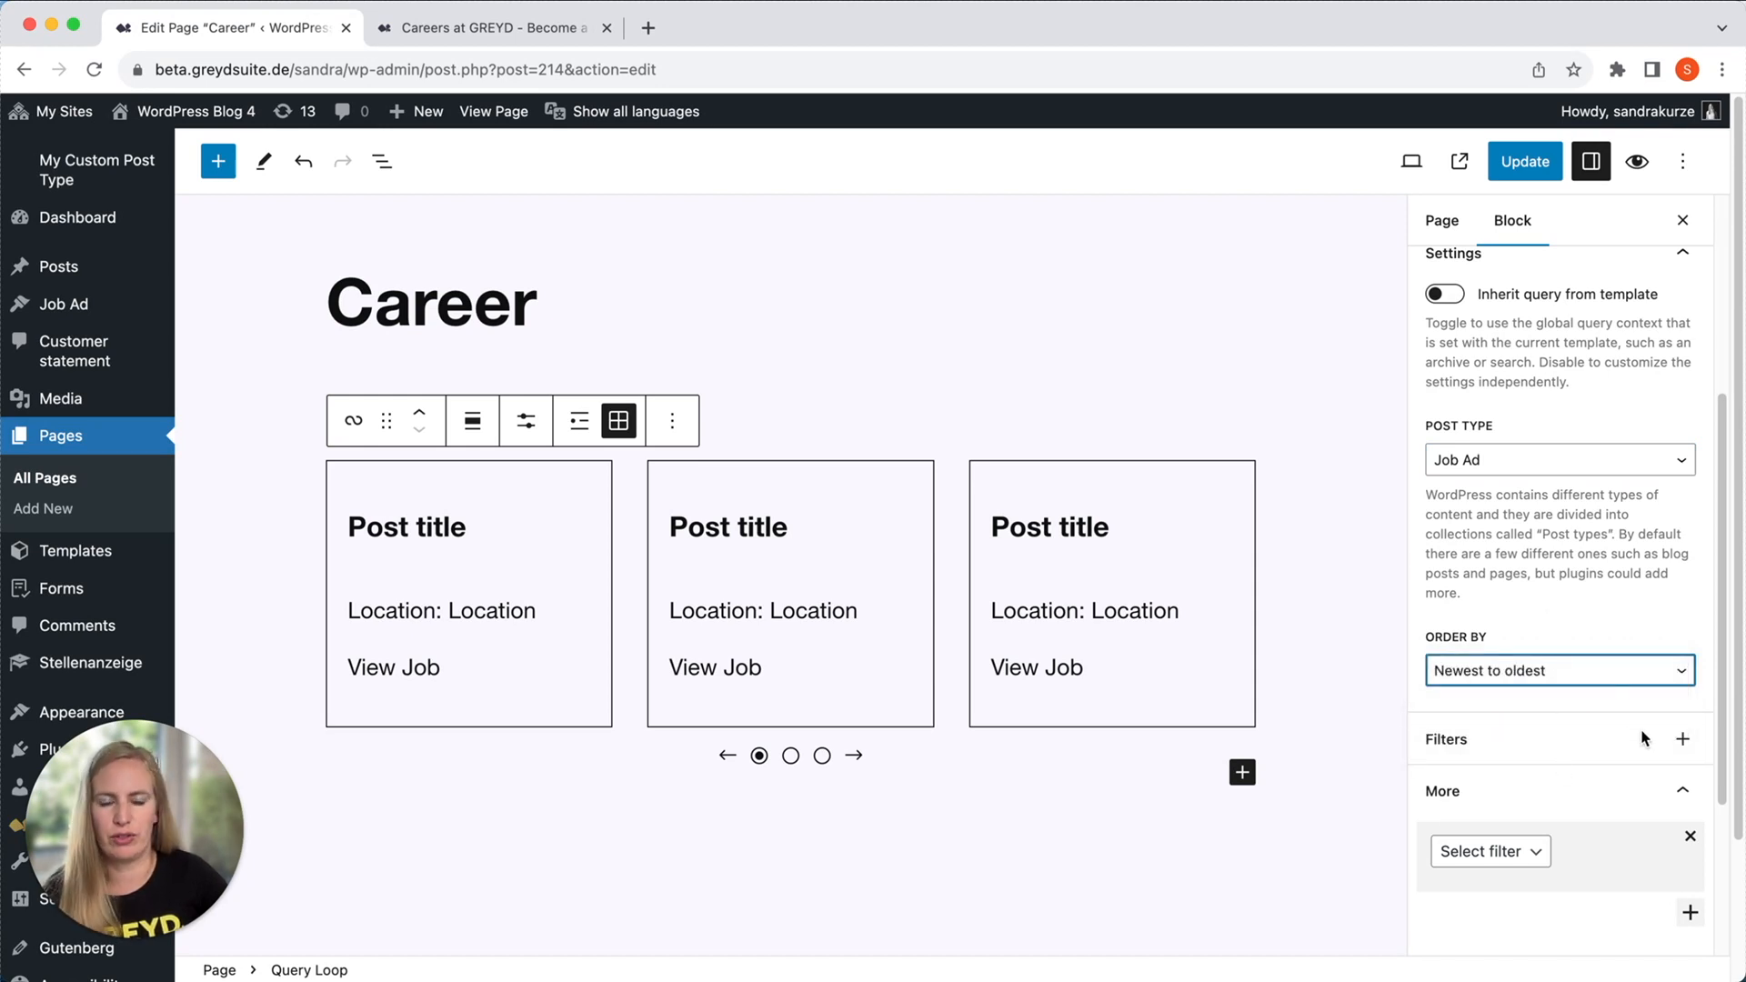
pyautogui.click(1681, 739)
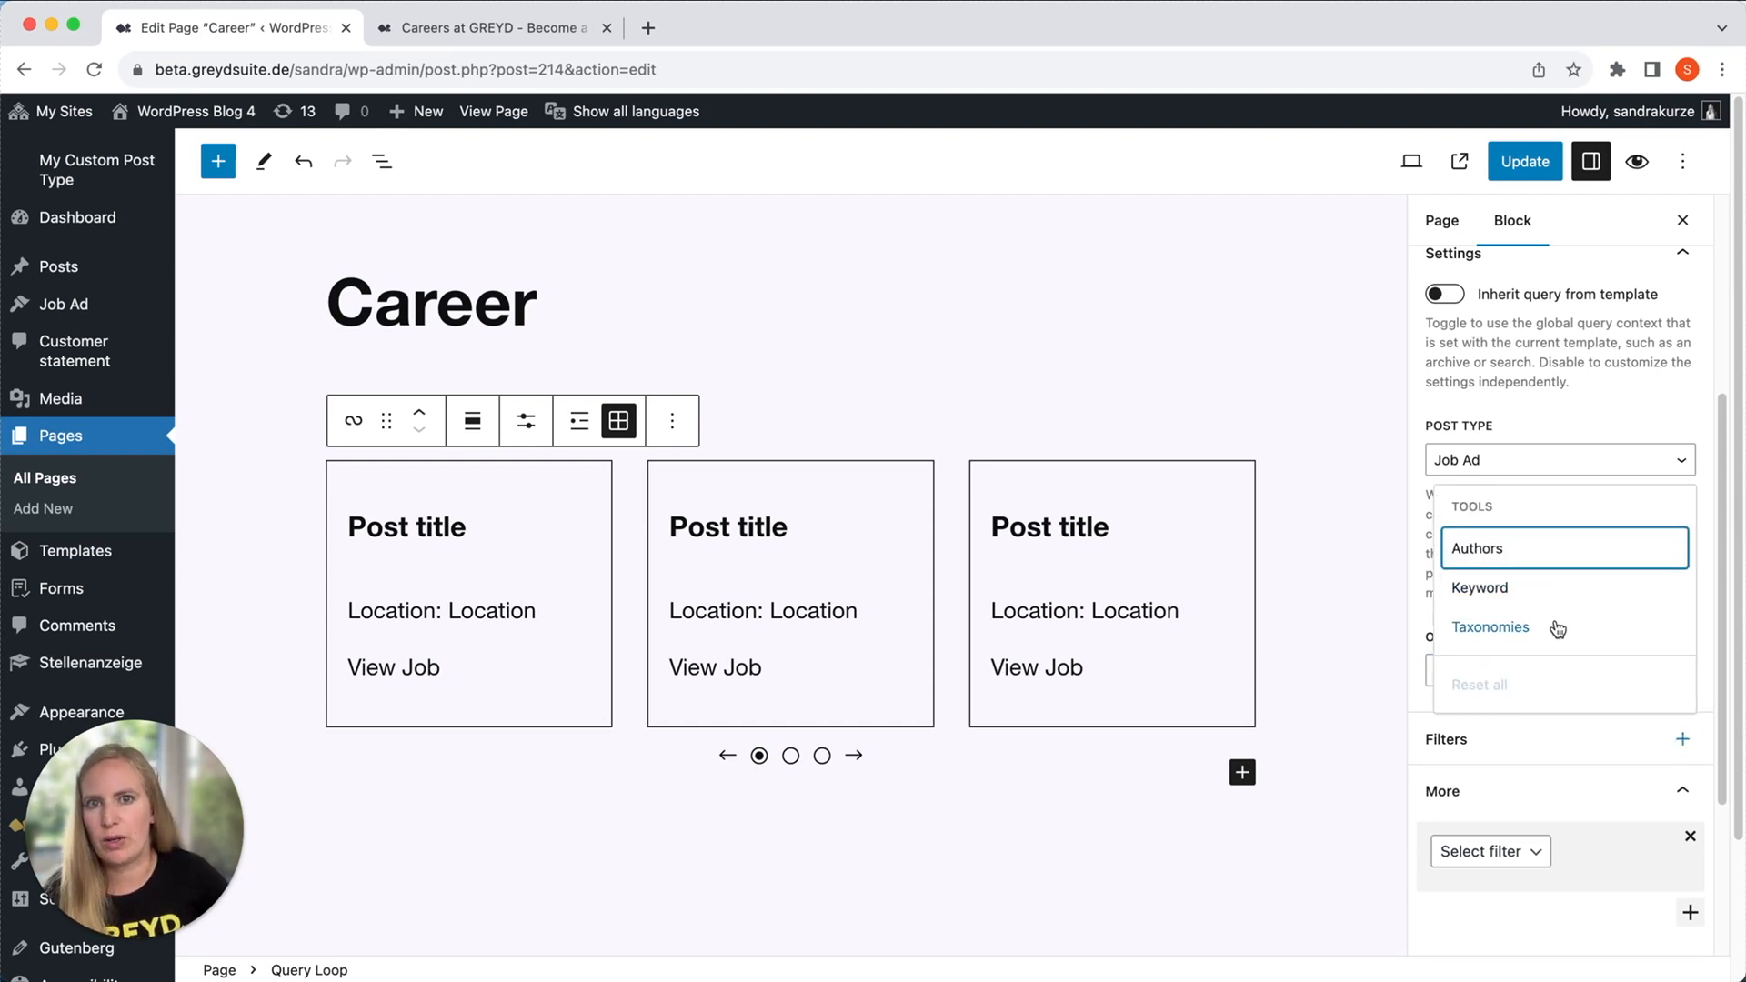
pyautogui.click(1343, 762)
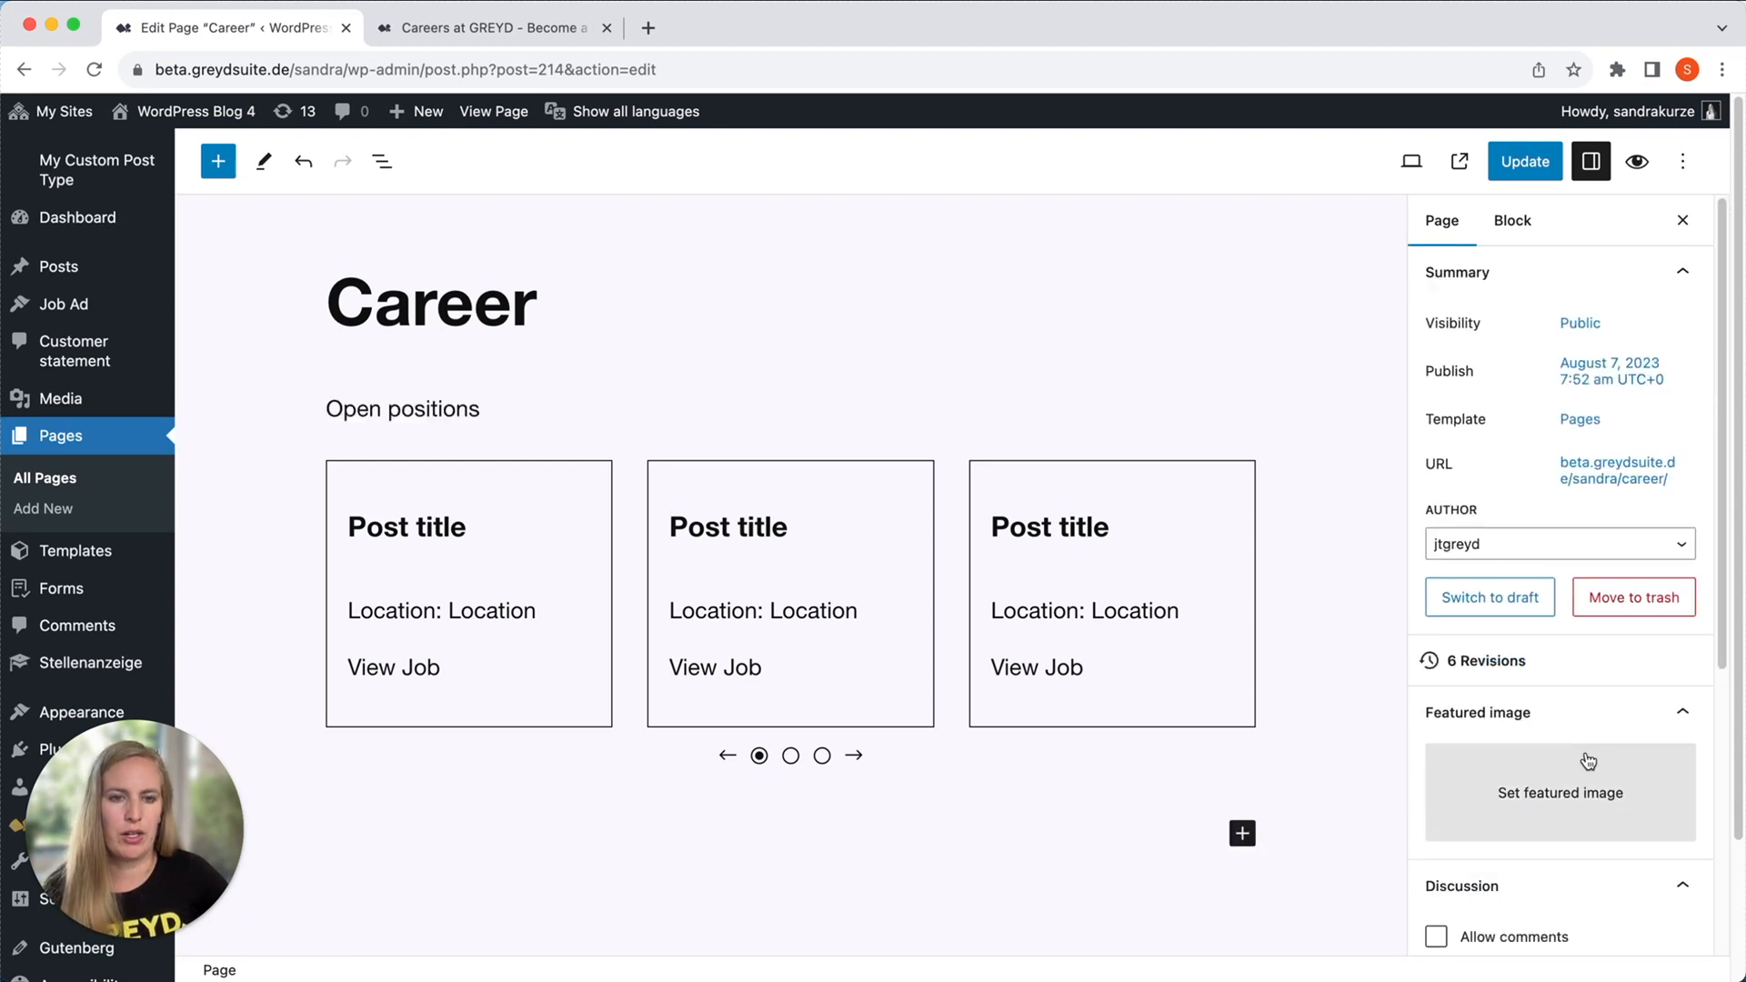
pyautogui.click(722, 668)
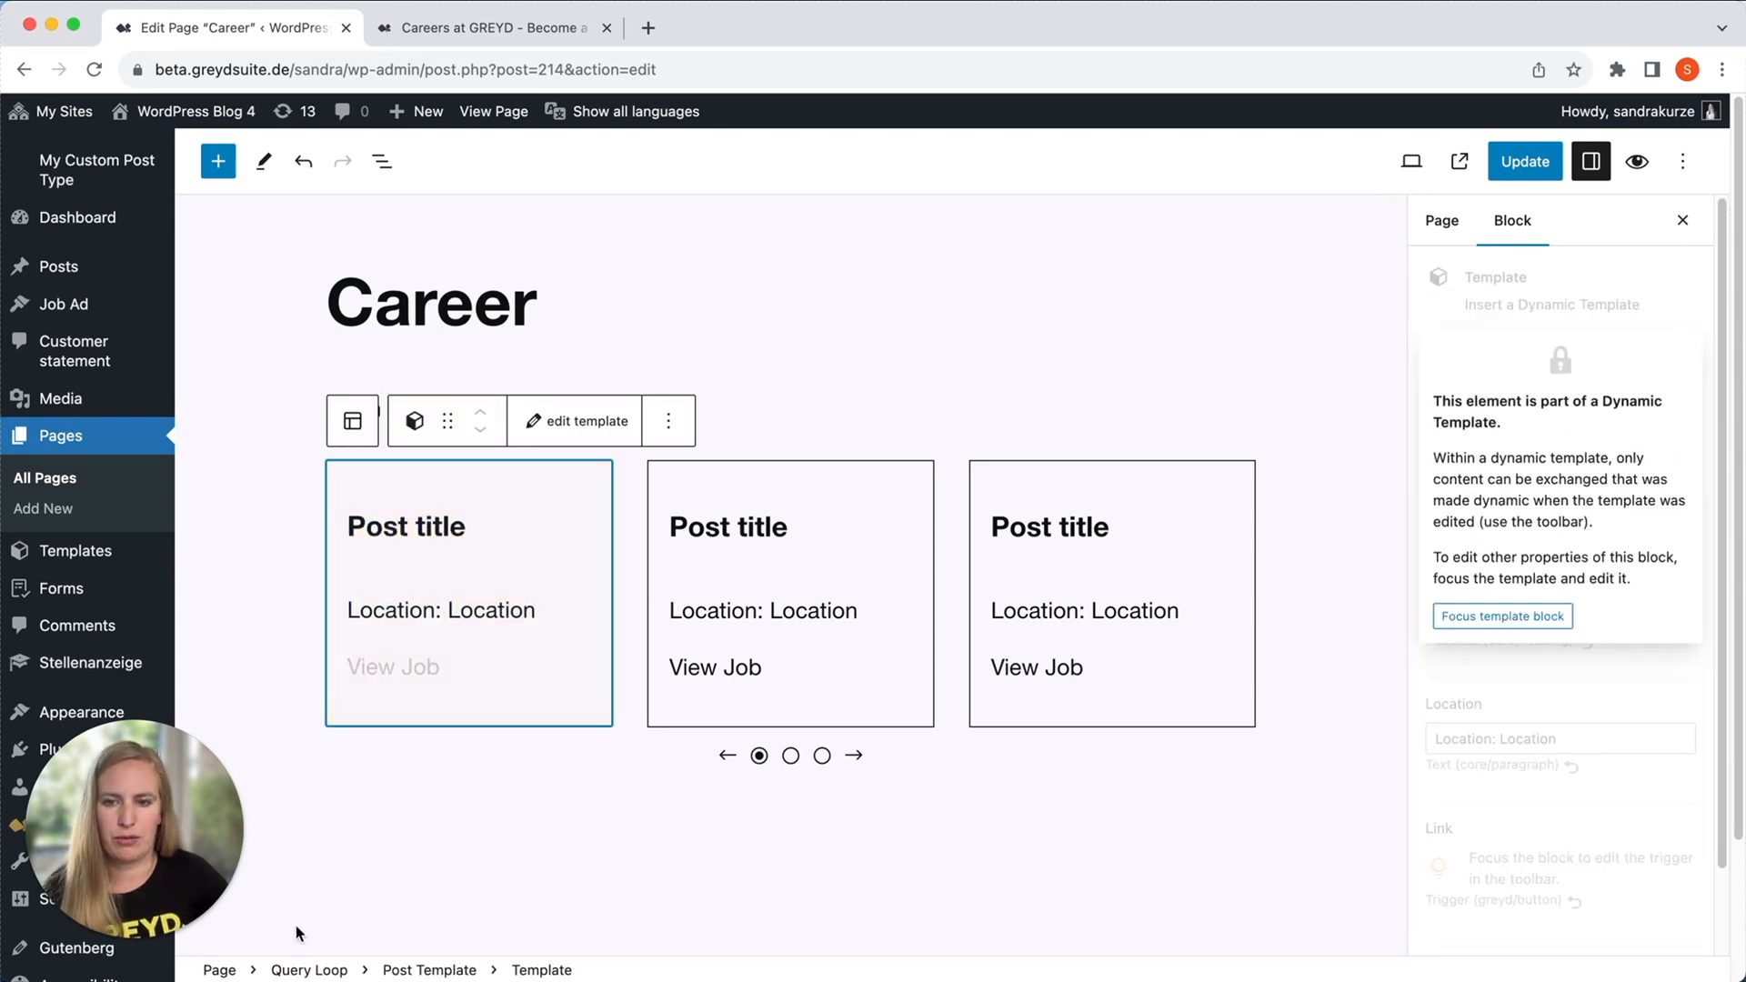
pyautogui.click(307, 969)
pyautogui.scroll(-6, 1526, 843)
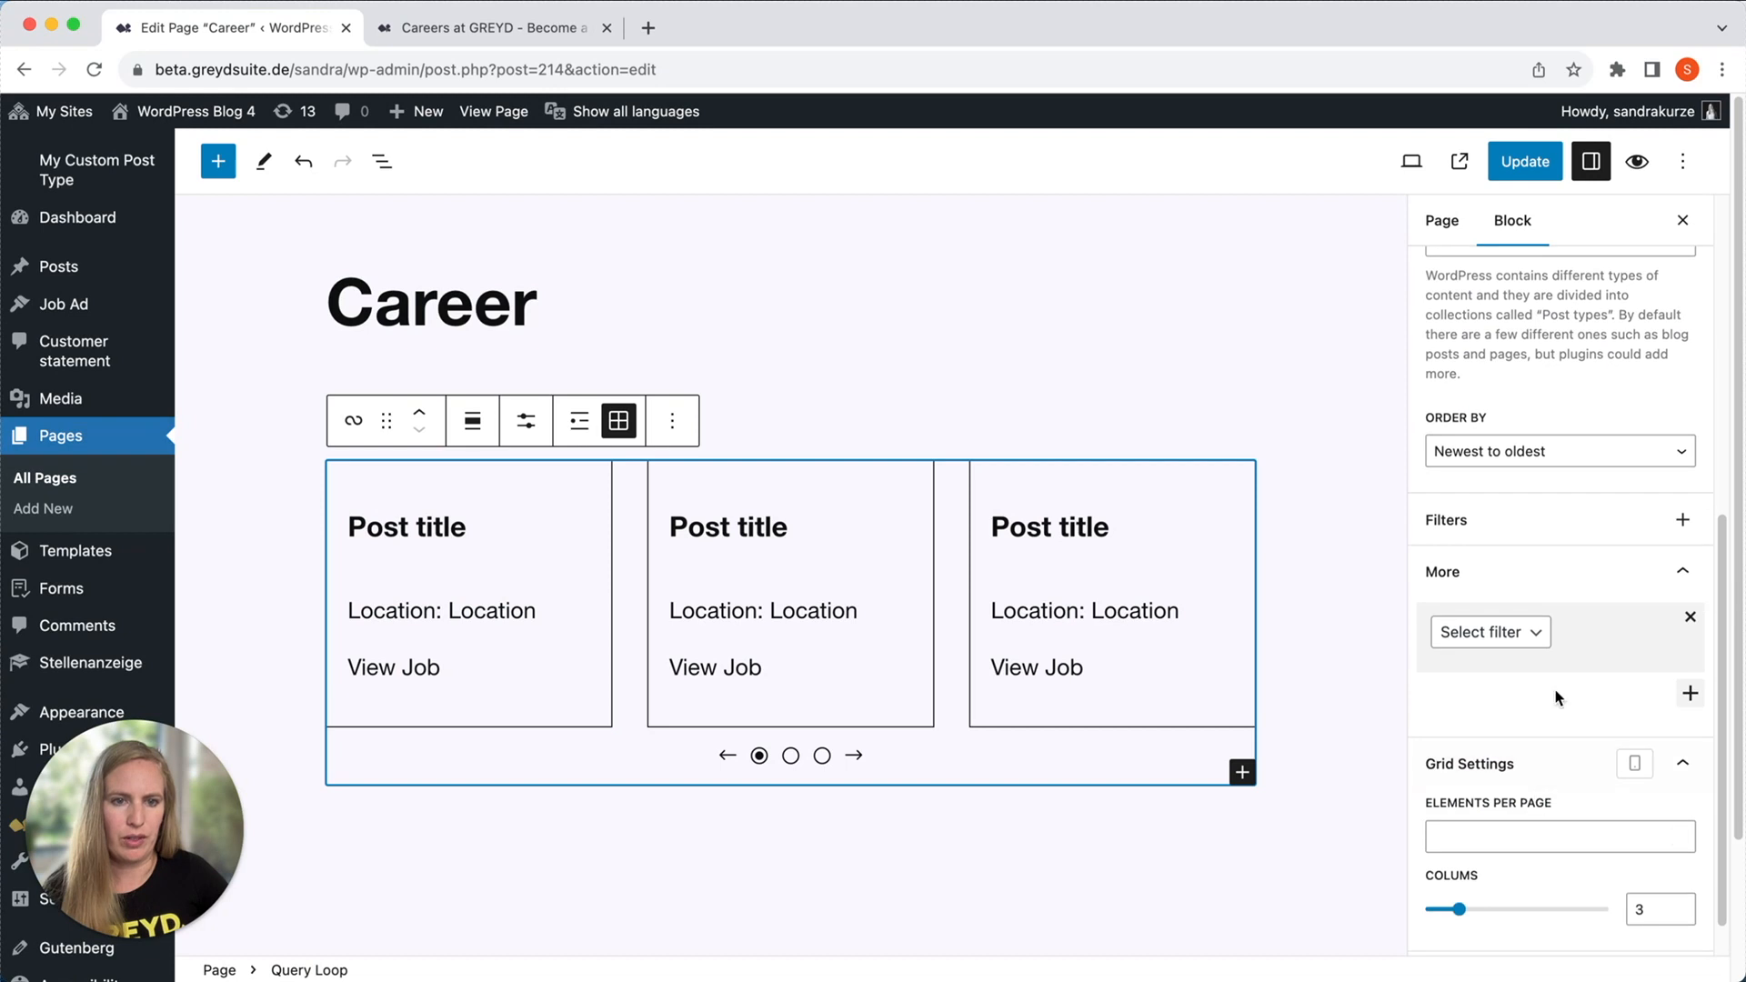
pyautogui.click(1512, 633)
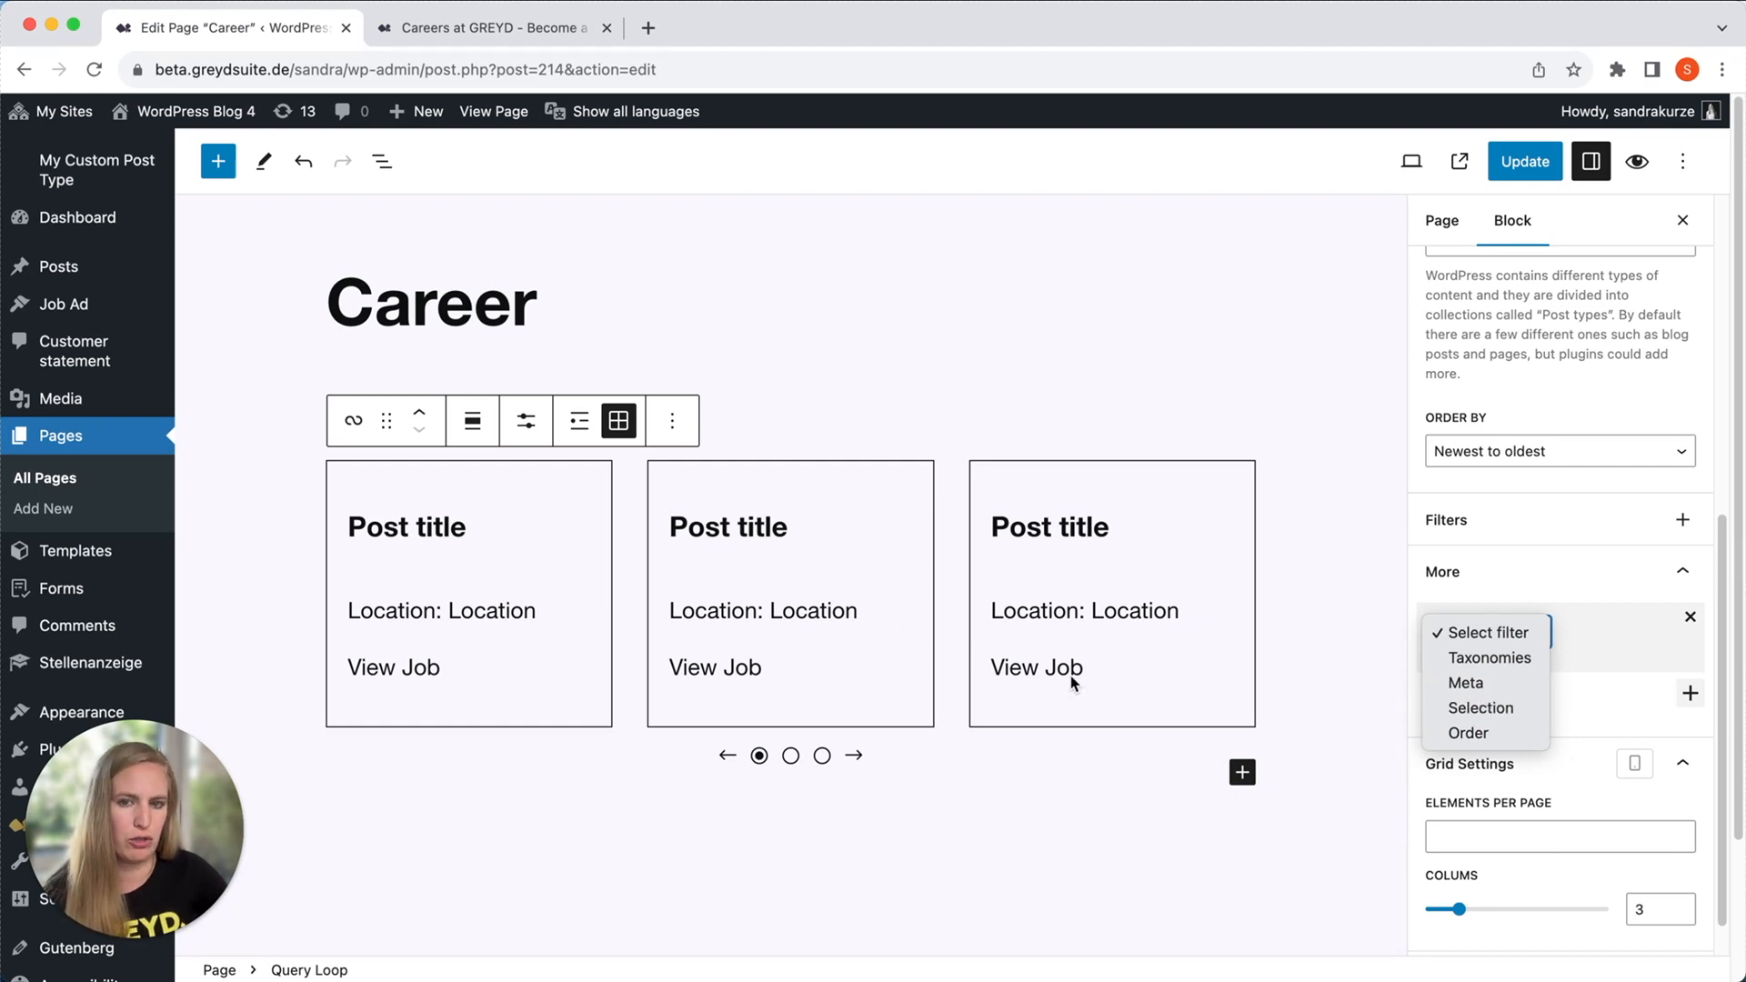
pyautogui.click(447, 597)
# Examine the slider elements and animation settings of the Post Template block.
pyautogui.click(499, 686)
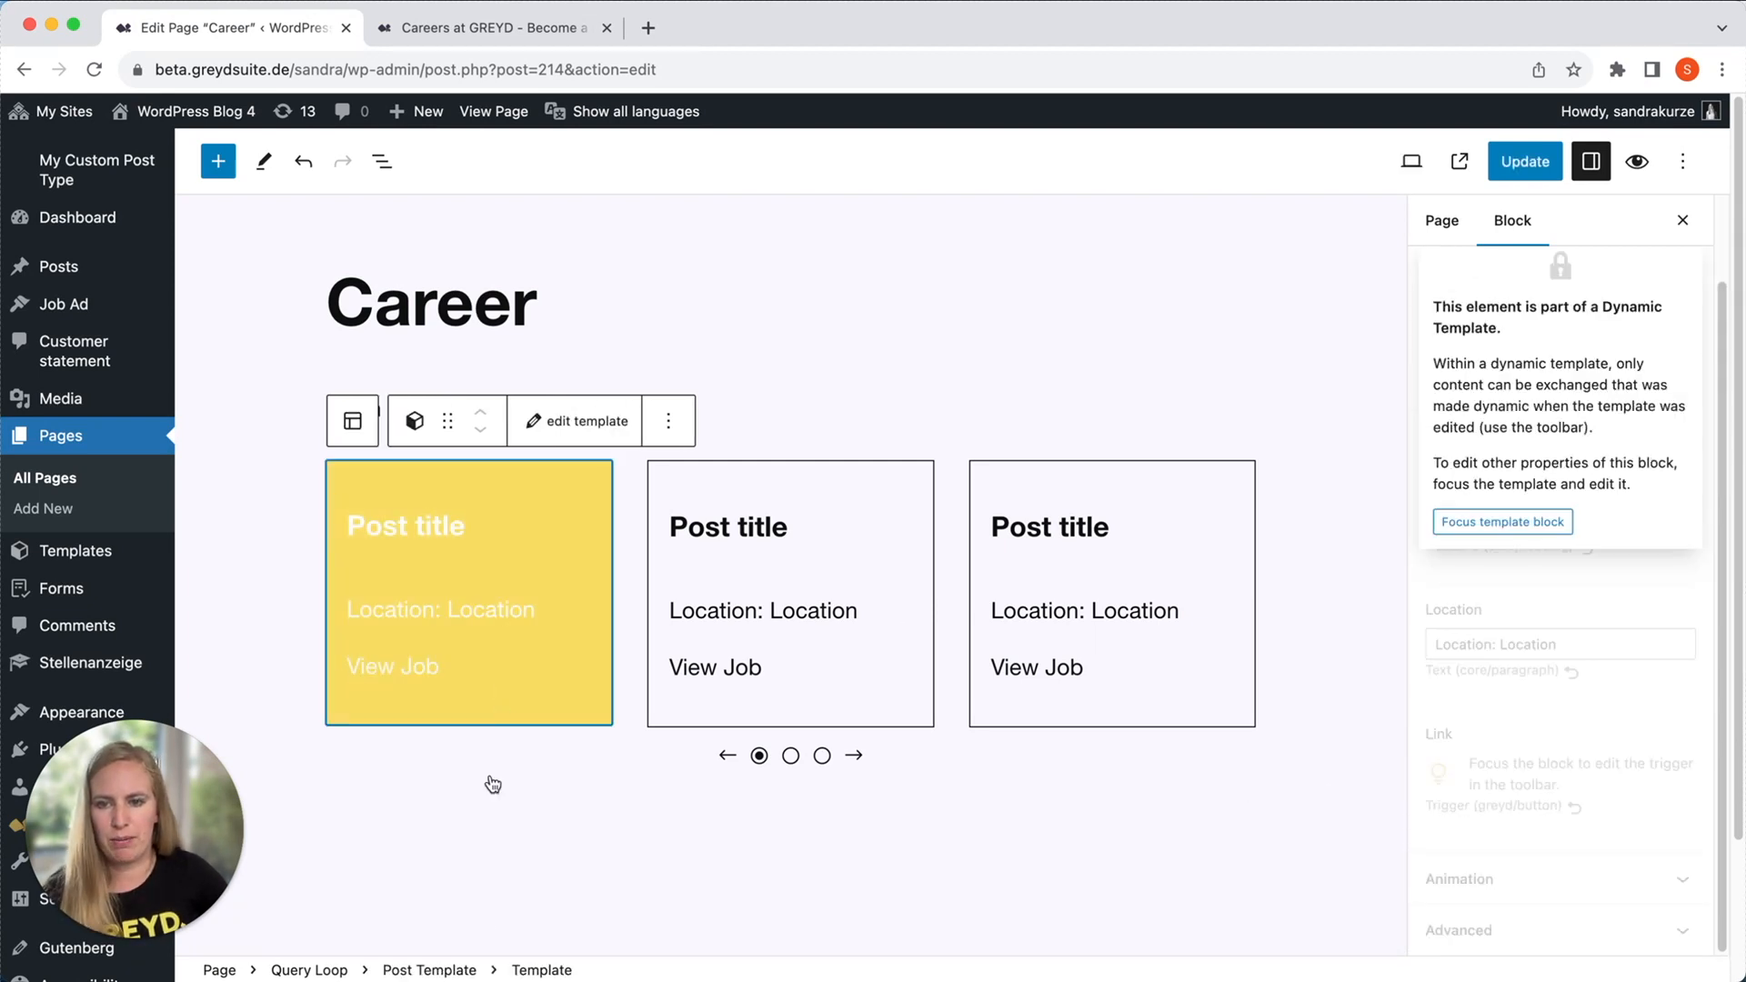
pyautogui.click(428, 969)
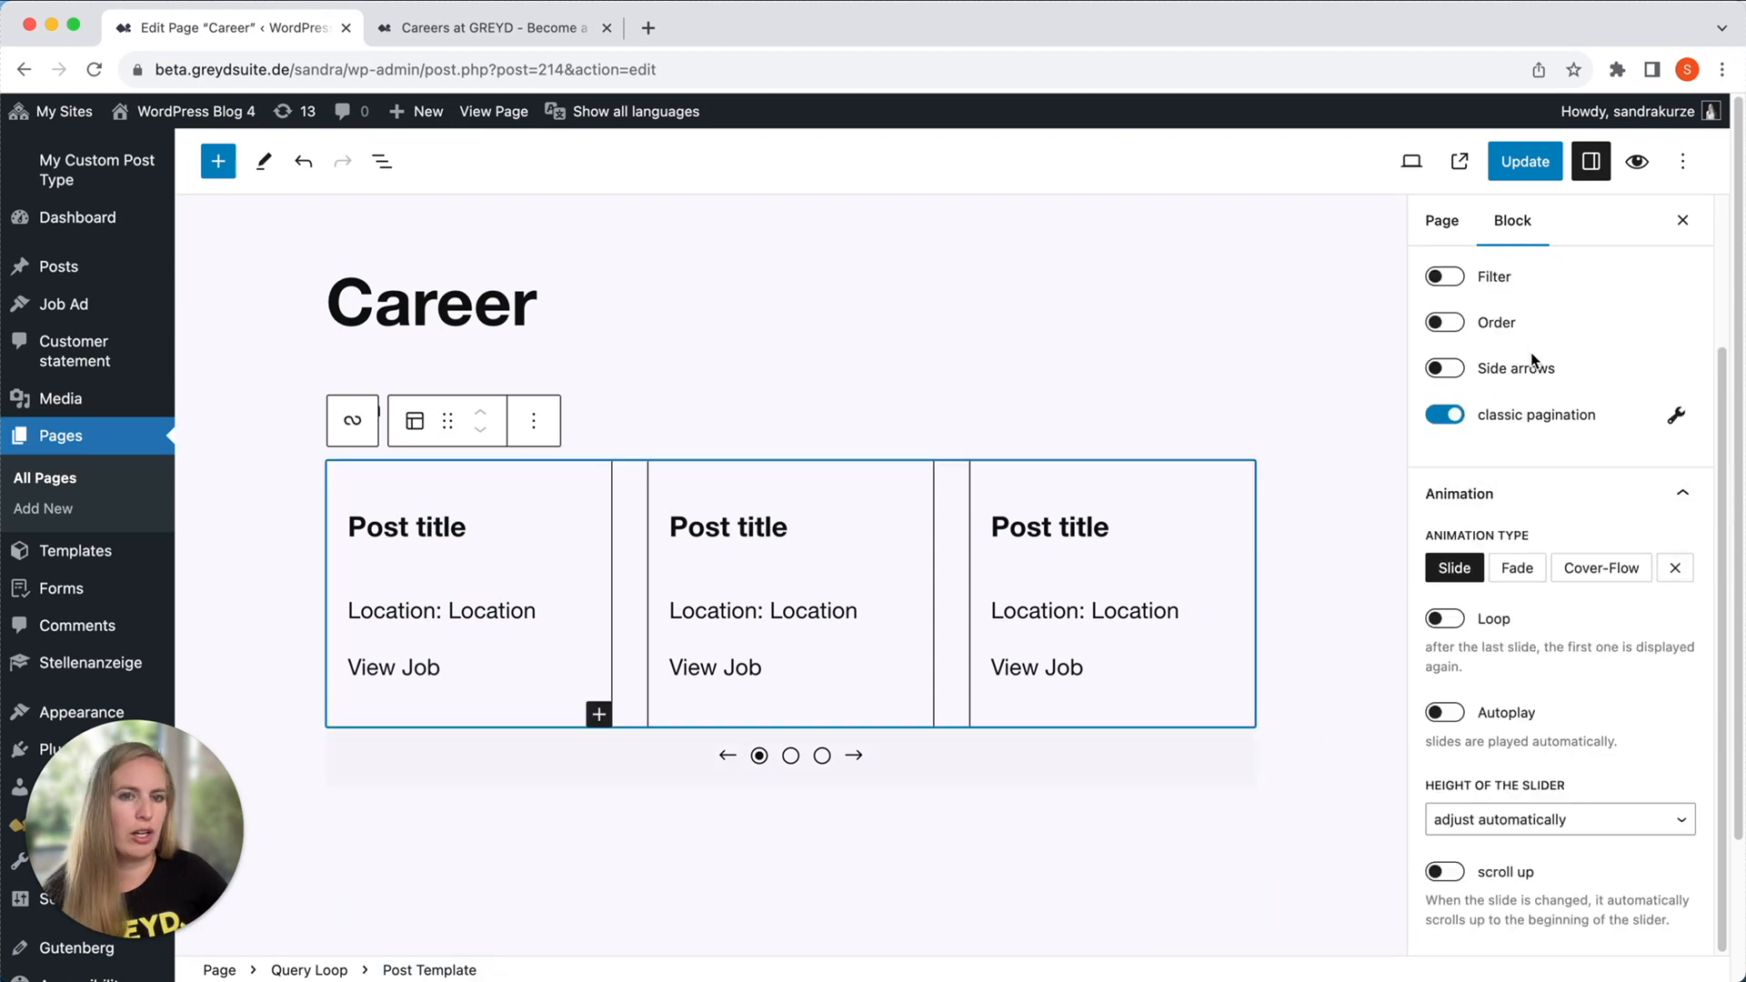
pyautogui.scroll(3, 1531, 378)
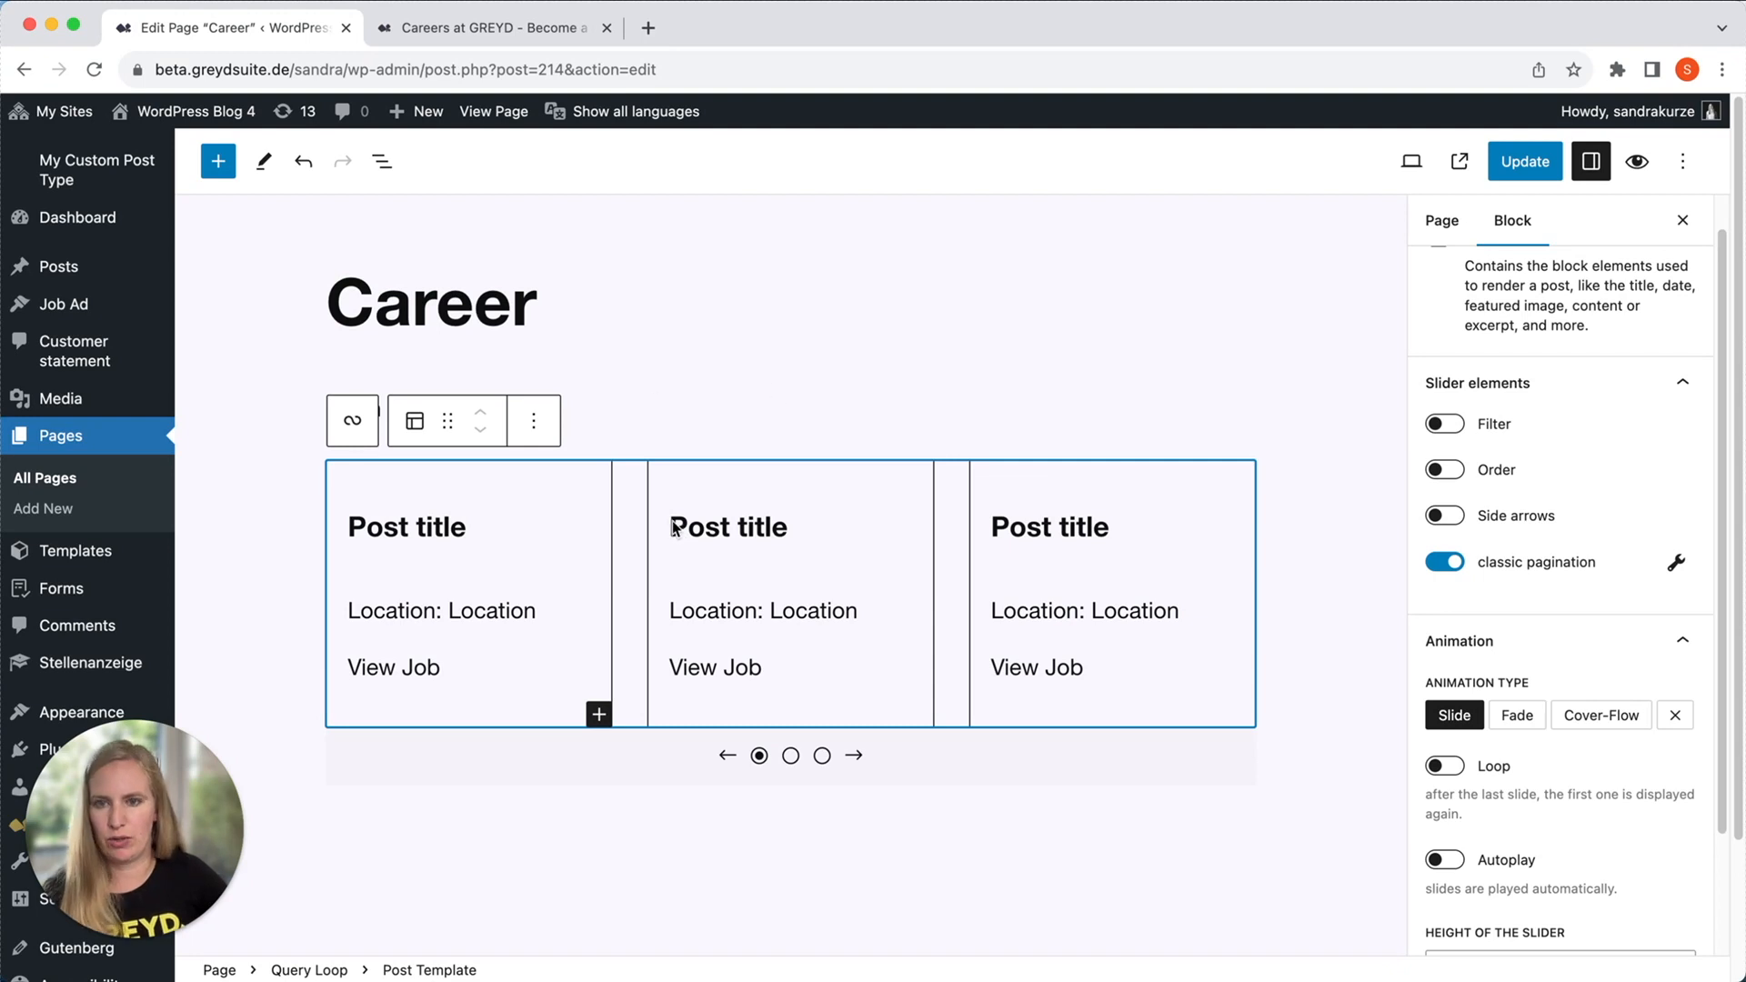
# Turn the "Post title" heading in the first overview card into the dynamic Post title tag.
pyautogui.click(475, 509)
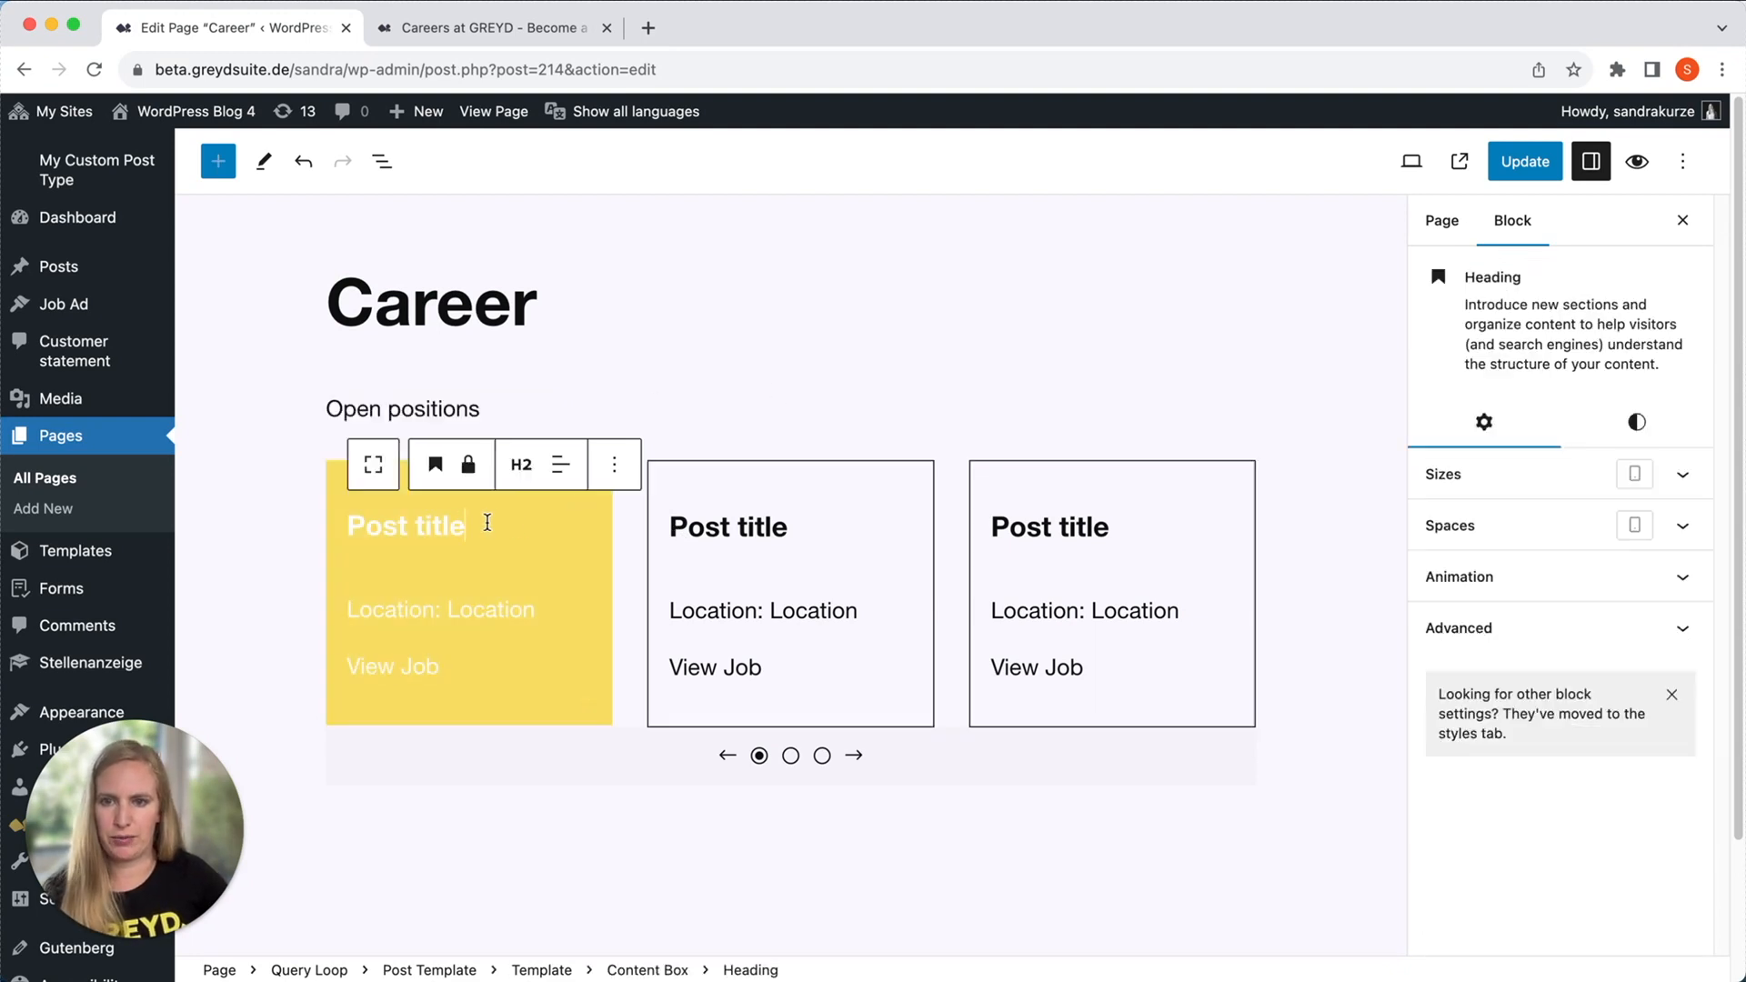
pyautogui.moveTo(484, 520); pyautogui.dragTo(347, 524)
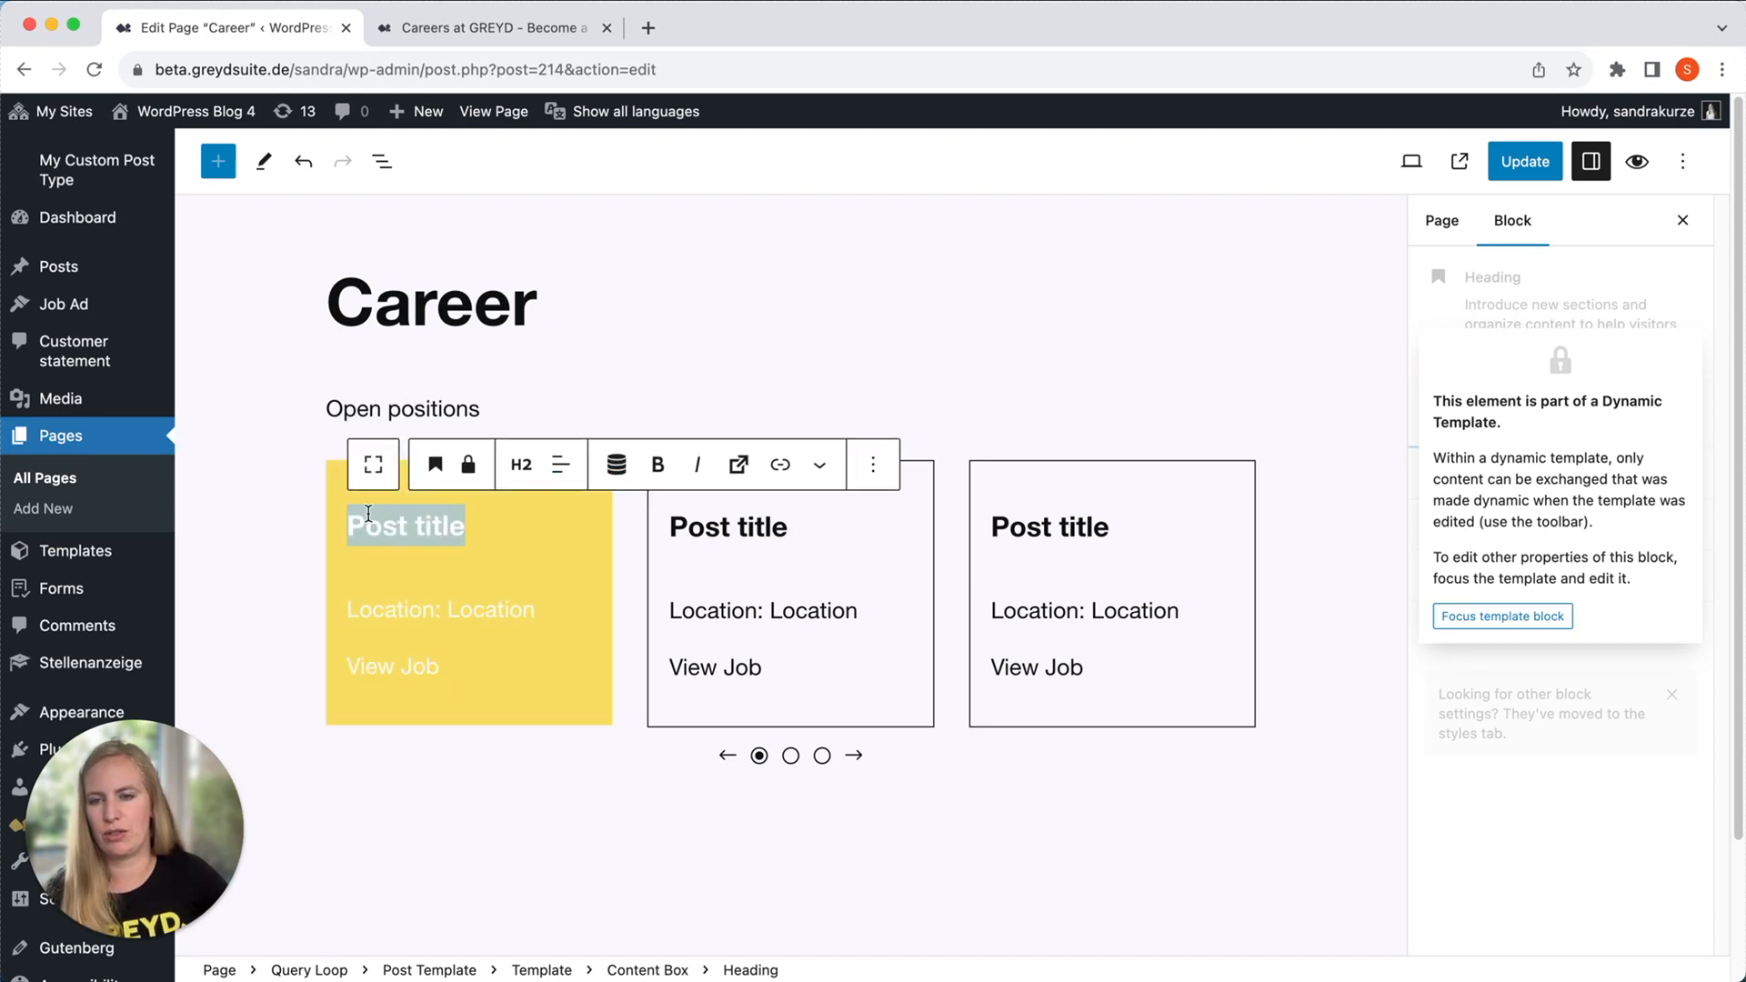
pyautogui.click(620, 467)
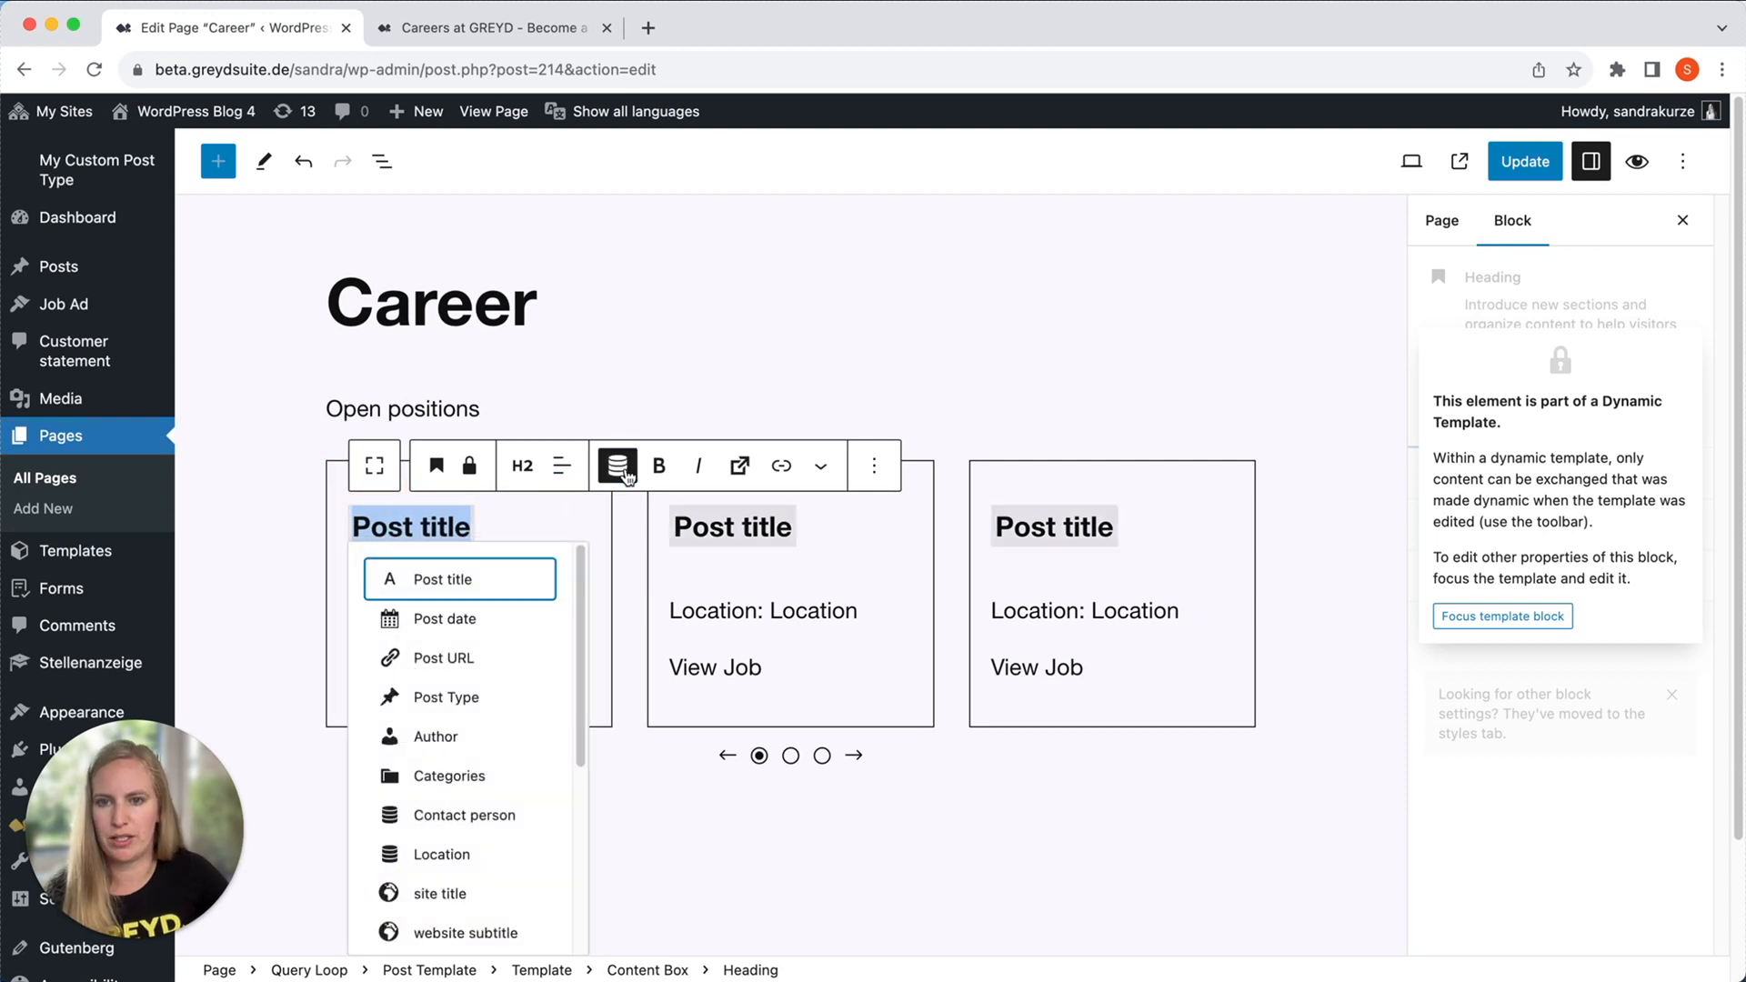
pyautogui.click(428, 586)
# Replace the word after "Location:" in the first overview card with the dynamic Location tag.
pyautogui.doubleClick(482, 608)
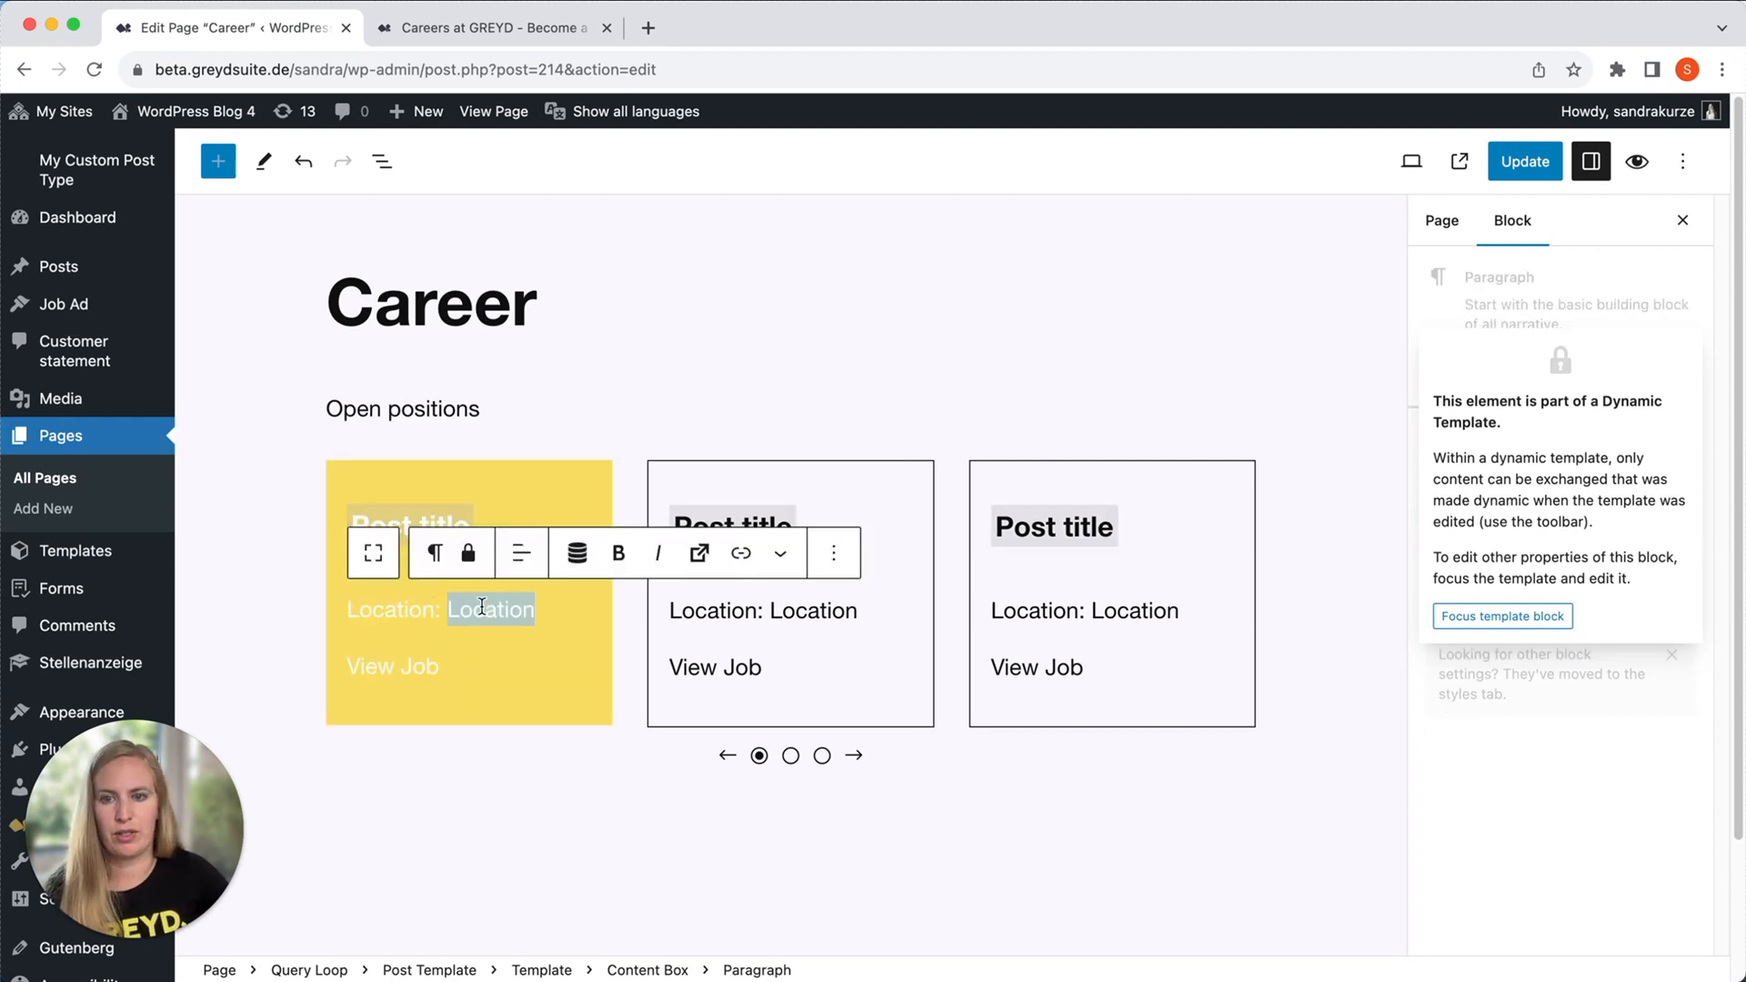
pyautogui.click(576, 553)
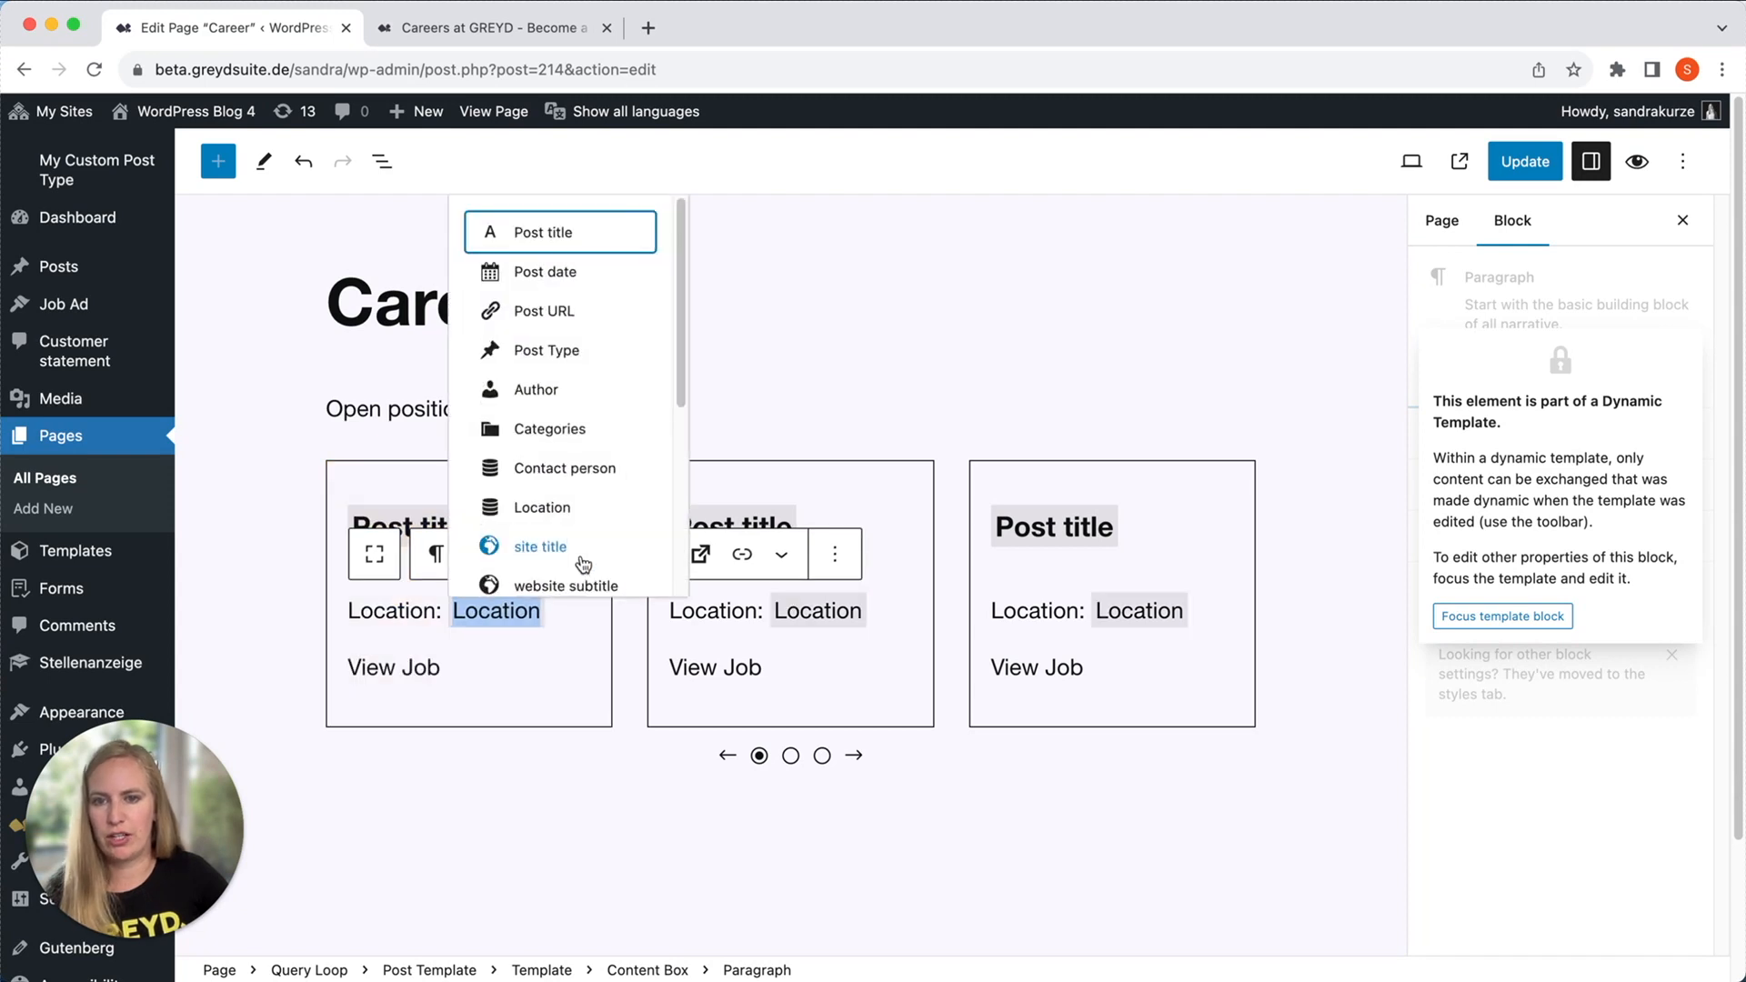
pyautogui.doubleClick(522, 609)
pyautogui.write('#')
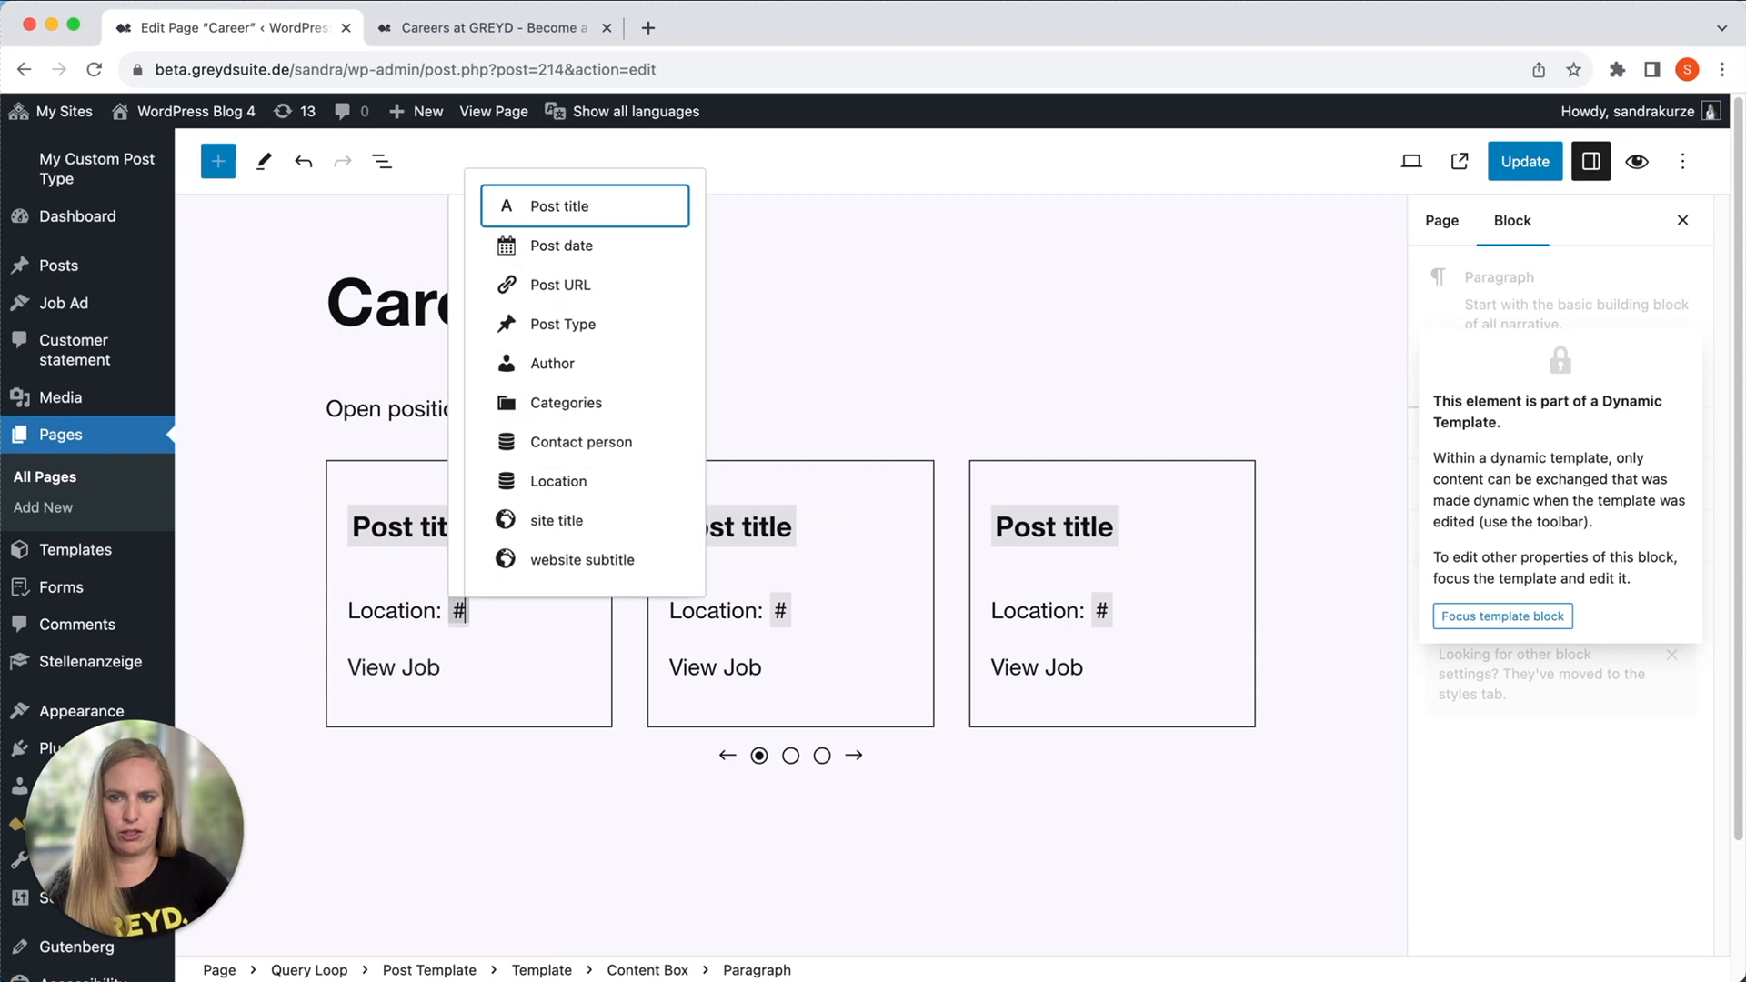
pyautogui.click(564, 488)
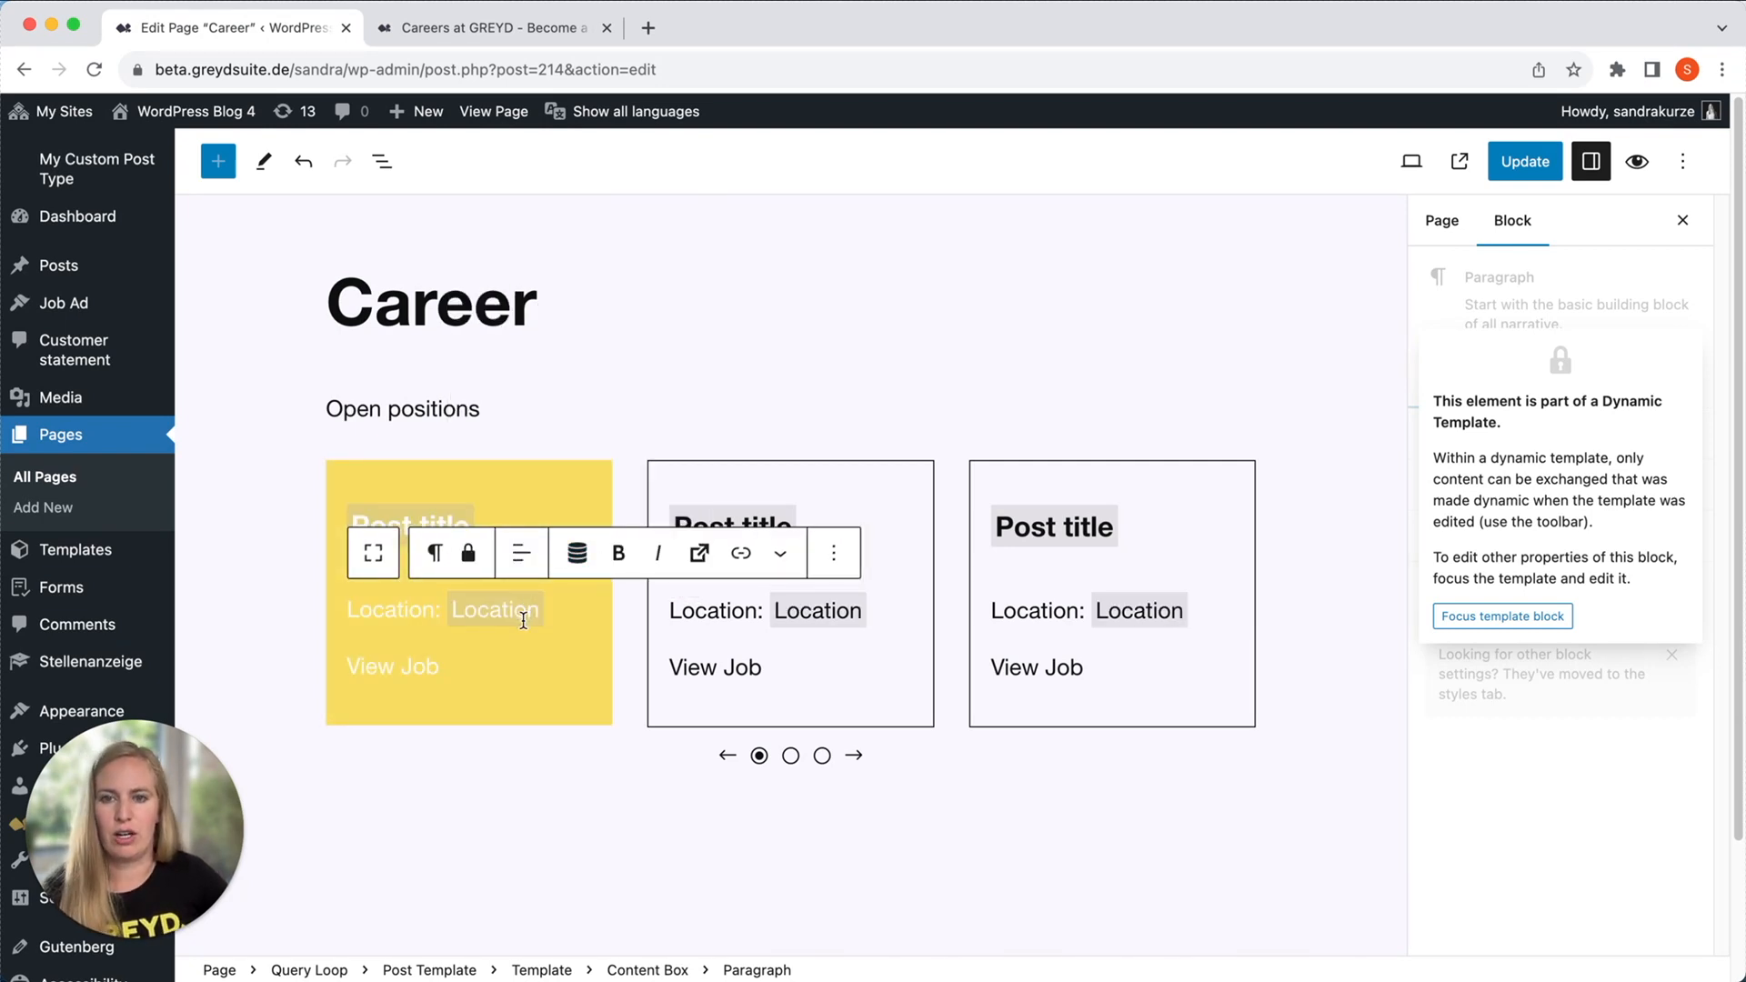
# Give the first card's "View Job" button a dynamic link action pointing to the post.
pyautogui.tripleClick(375, 670)
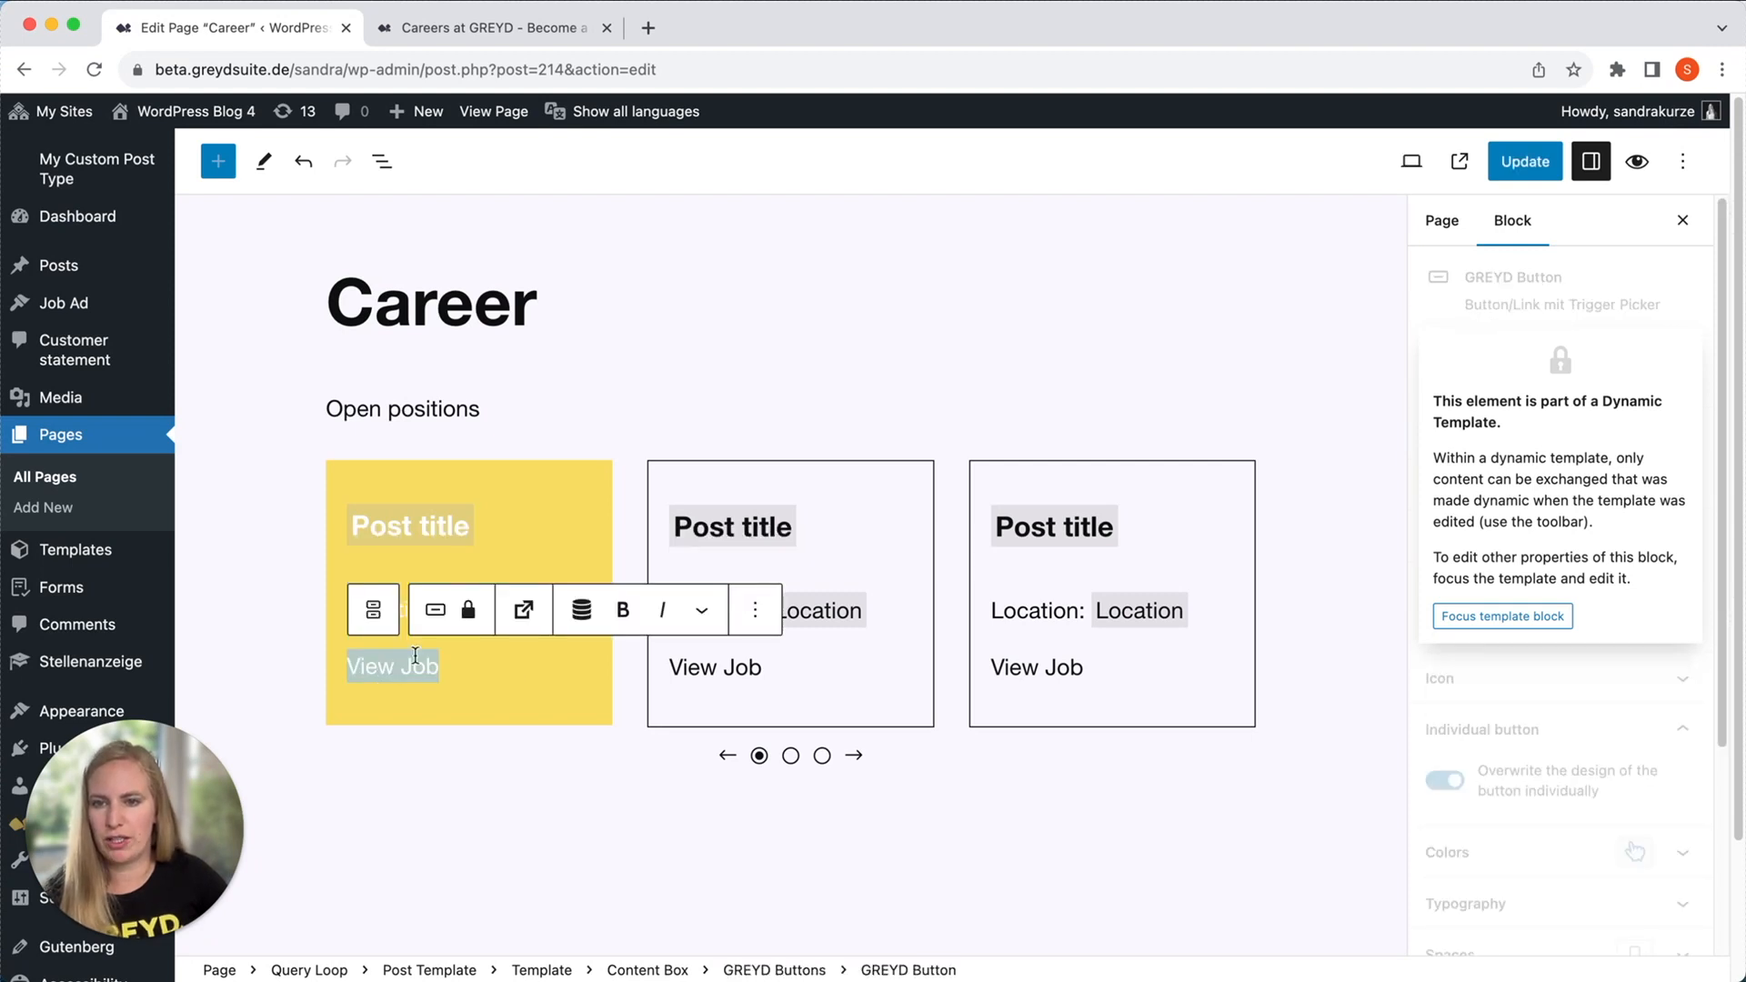
pyautogui.click(523, 610)
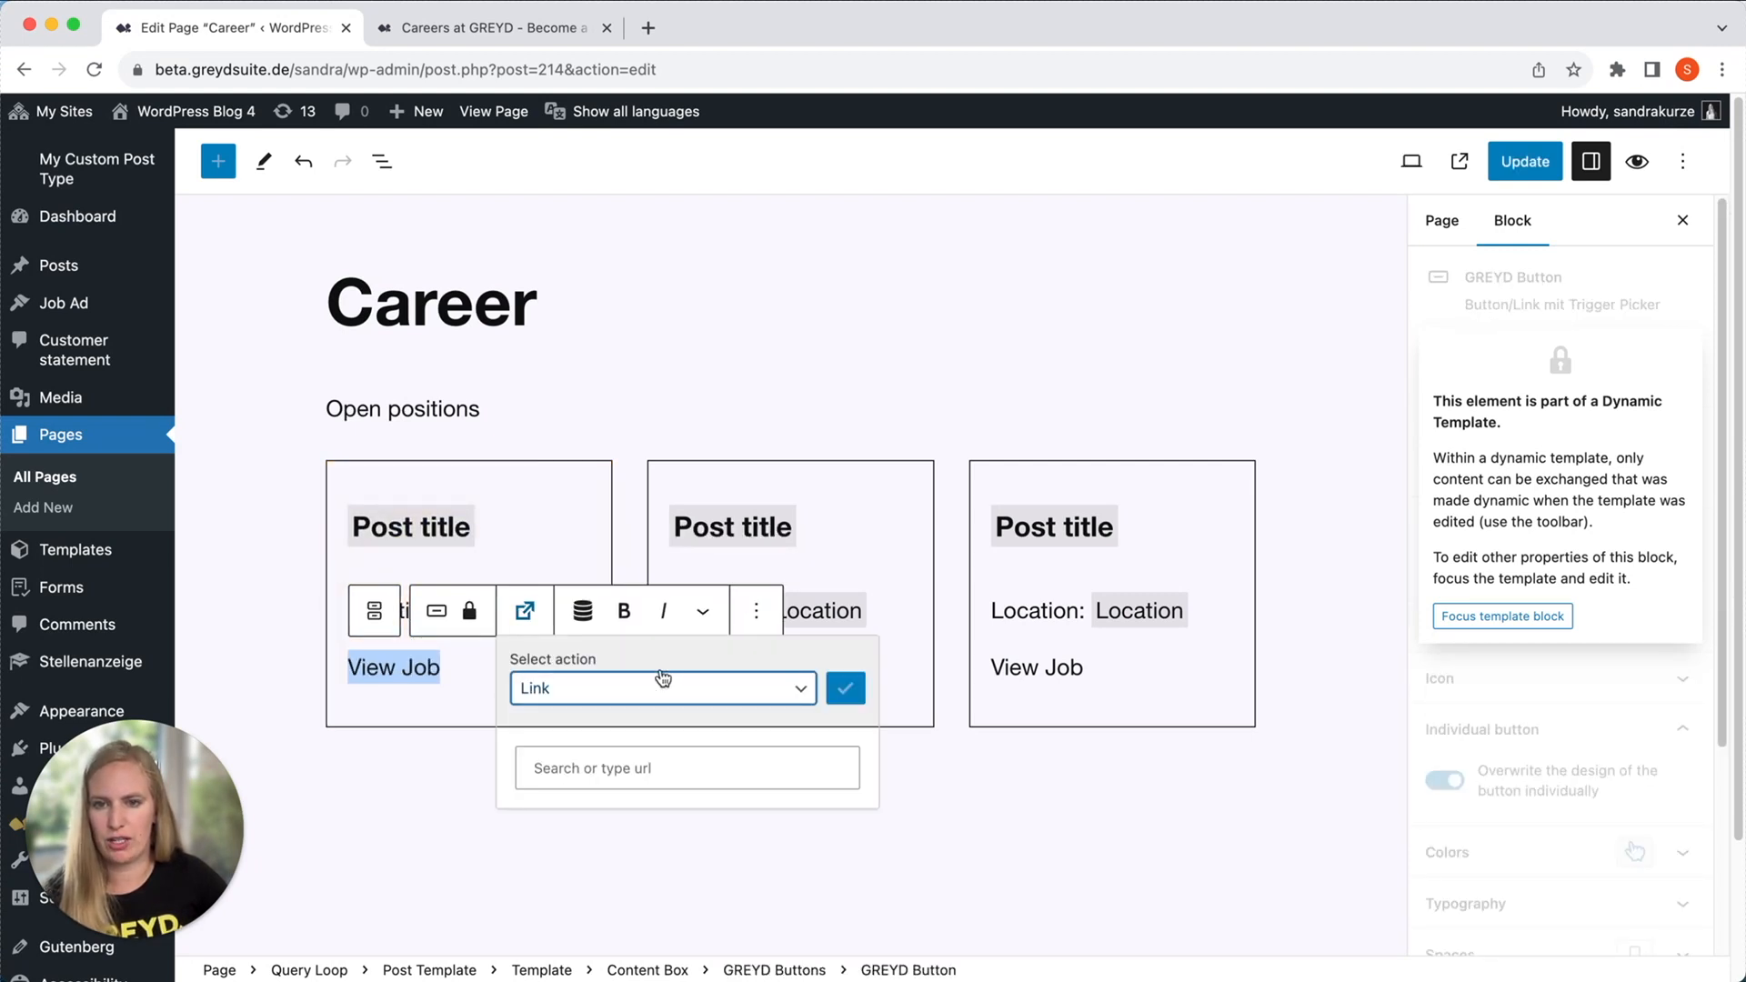
pyautogui.click(662, 680)
pyautogui.click(613, 875)
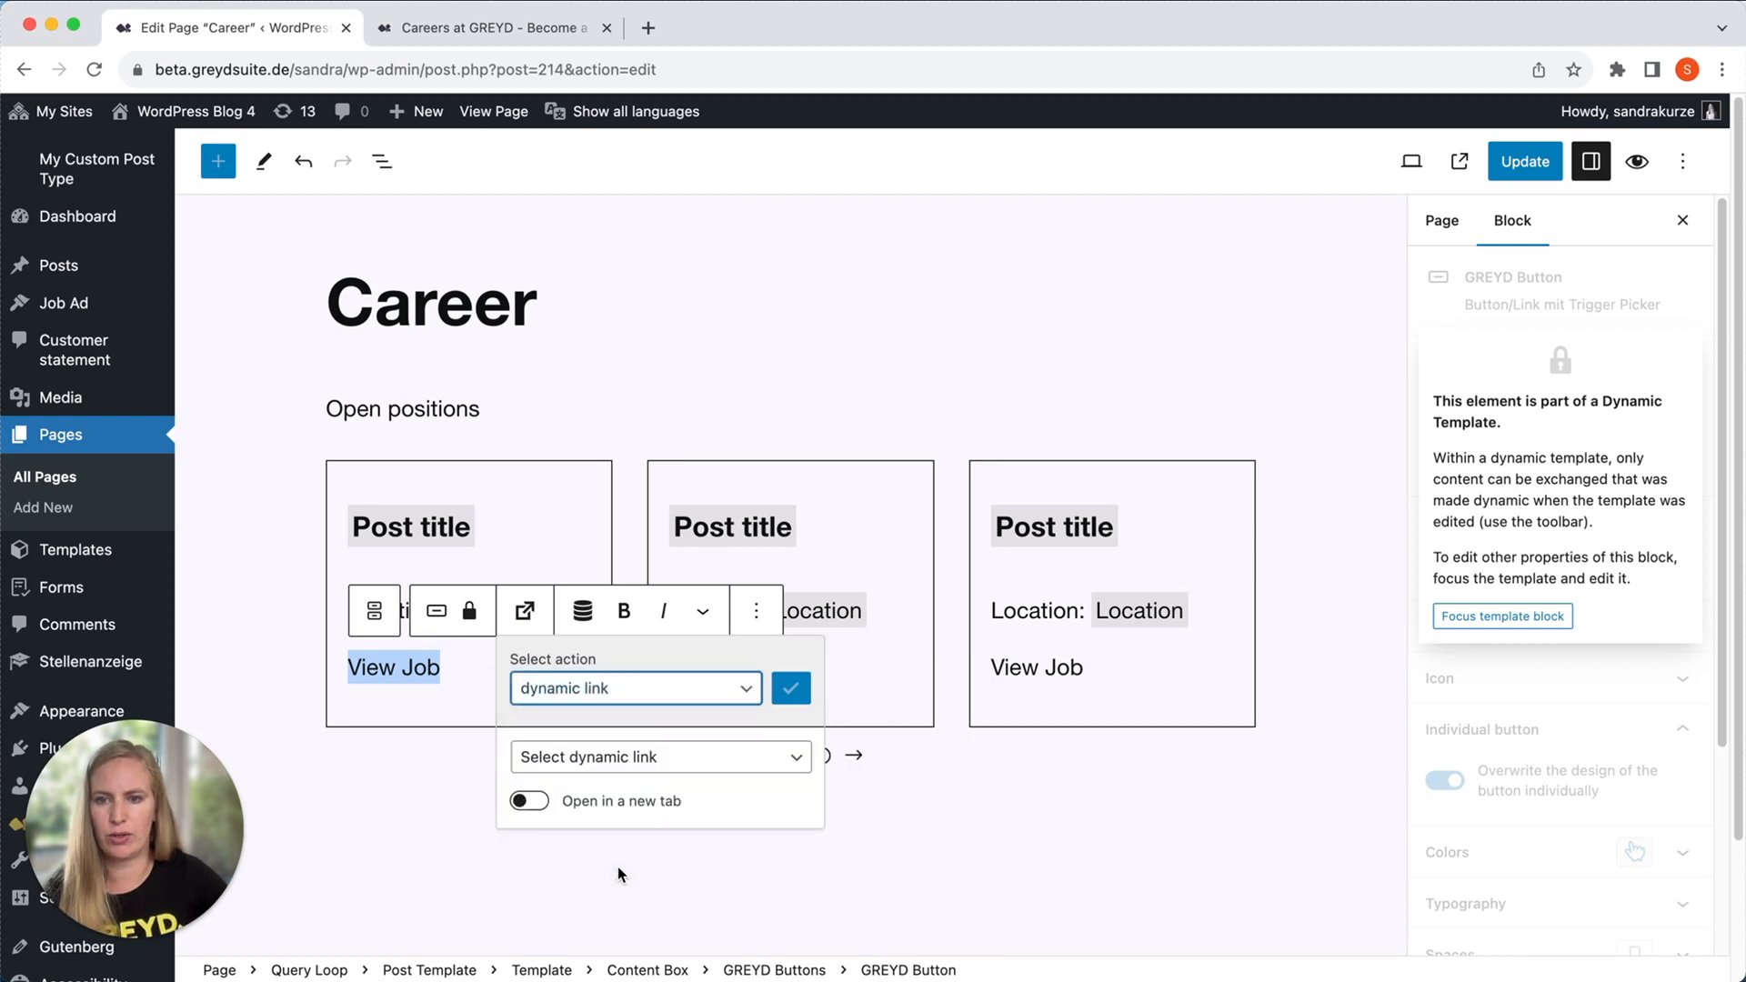
pyautogui.click(613, 759)
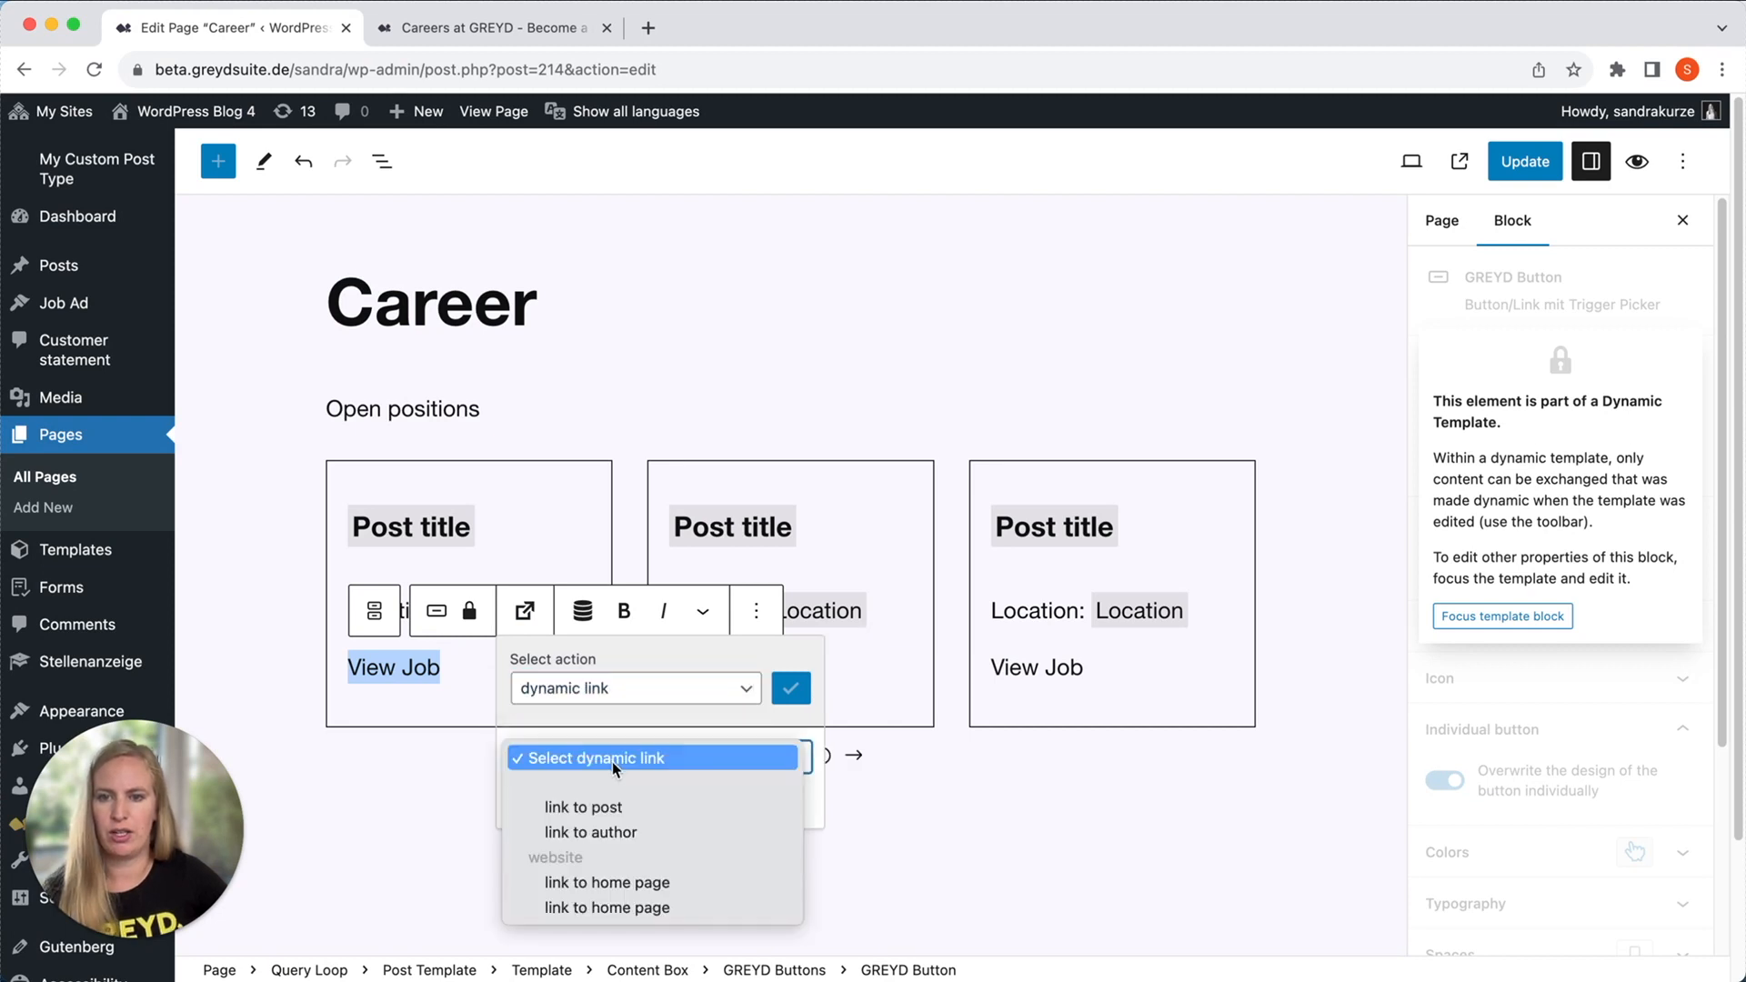
pyautogui.click(613, 808)
pyautogui.click(776, 695)
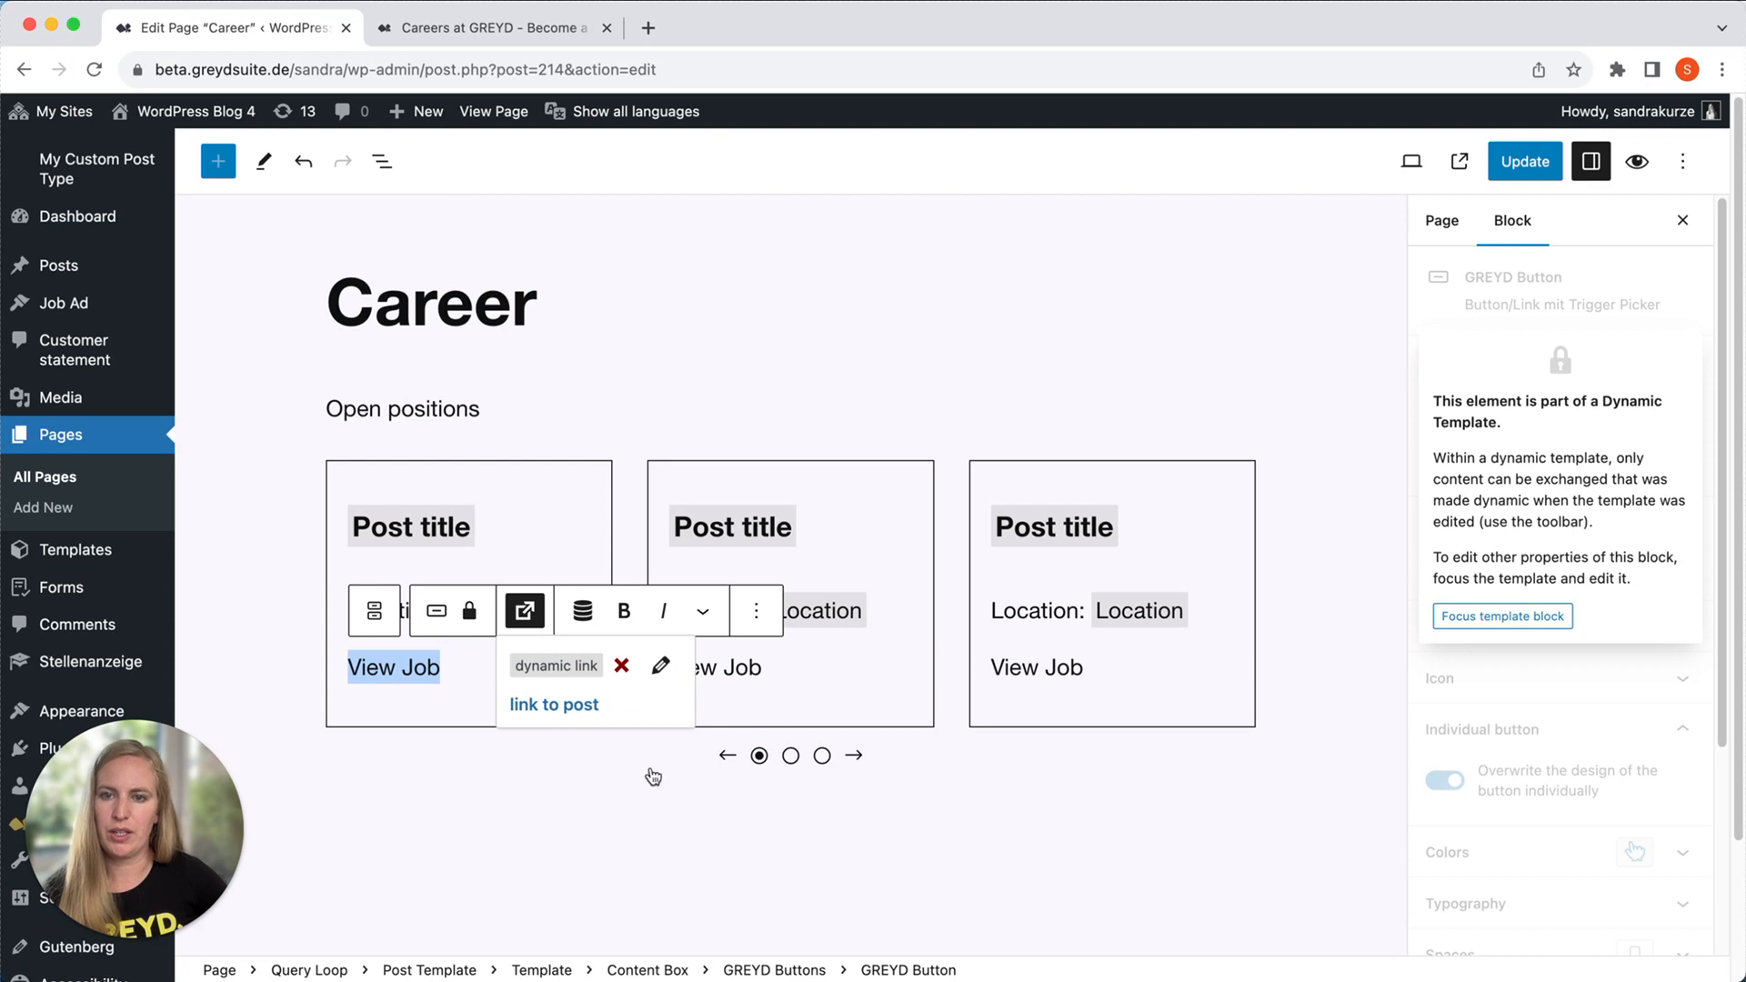
pyautogui.click(590, 818)
# Save the Career page and open its published version on the website.
pyautogui.click(1418, 160)
pyautogui.press('super+s')
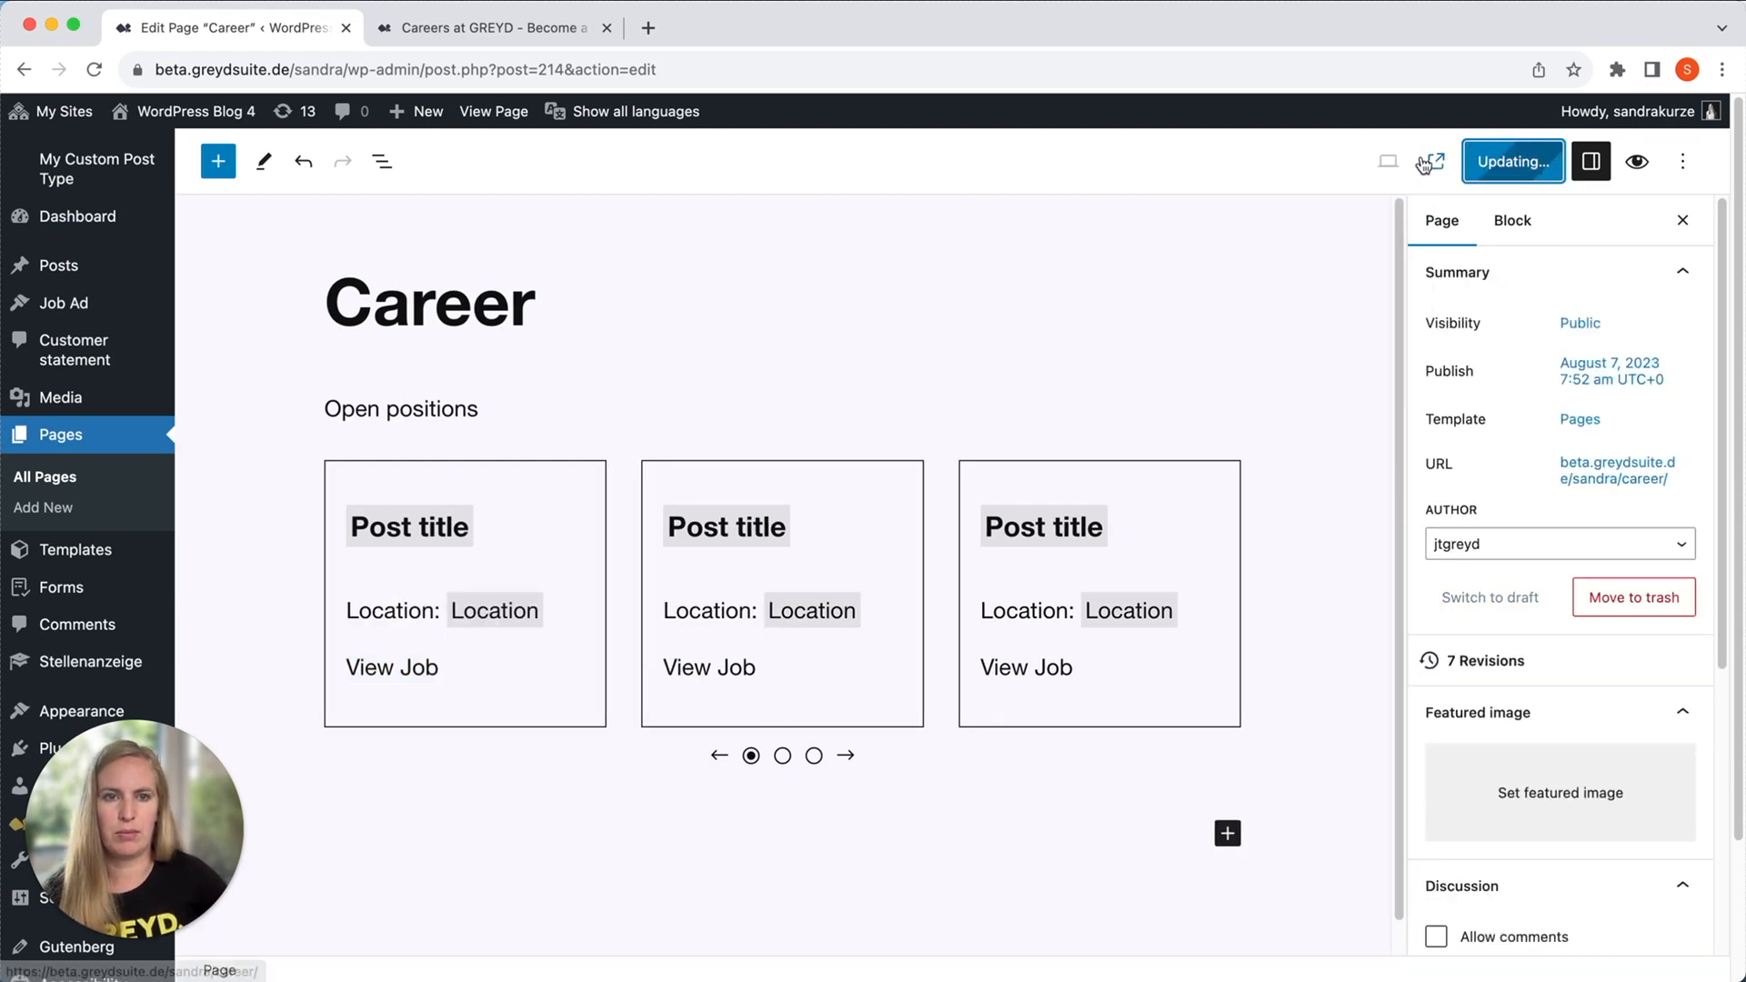
pyautogui.click(1456, 163)
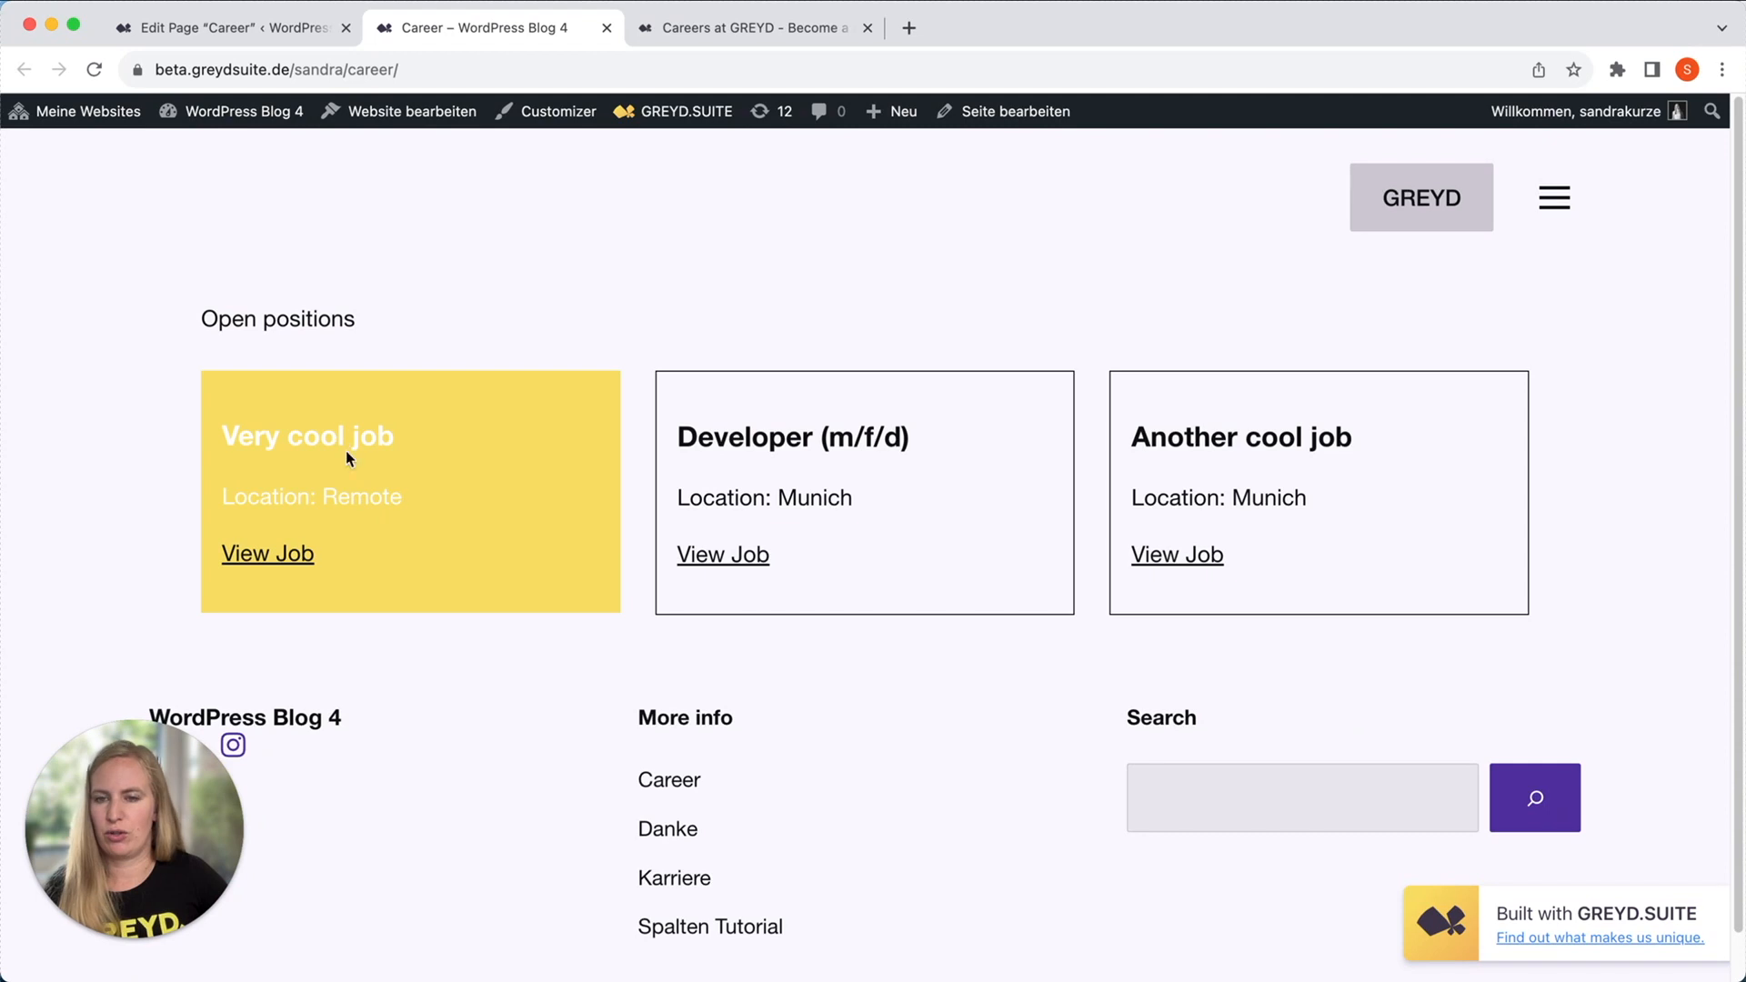
# Open the "Very cool job" ad from the Career page and examine its single-post layout.
pyautogui.click(280, 557)
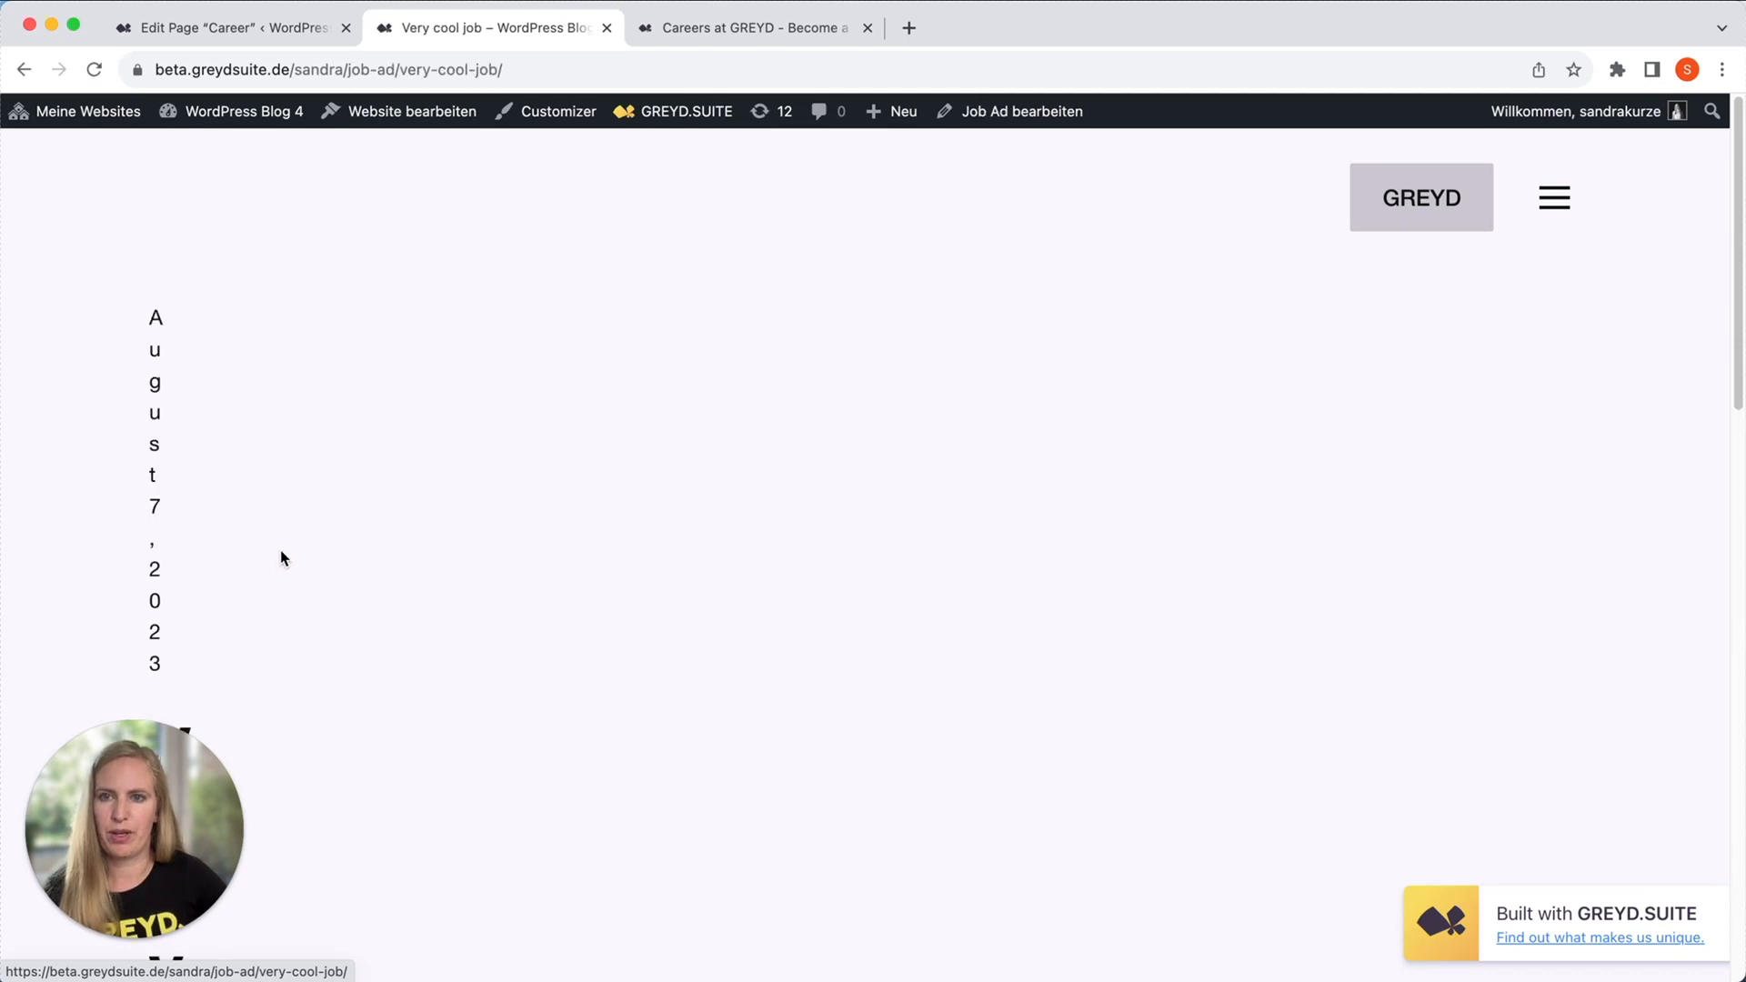
pyautogui.scroll(-10, 558, 464)
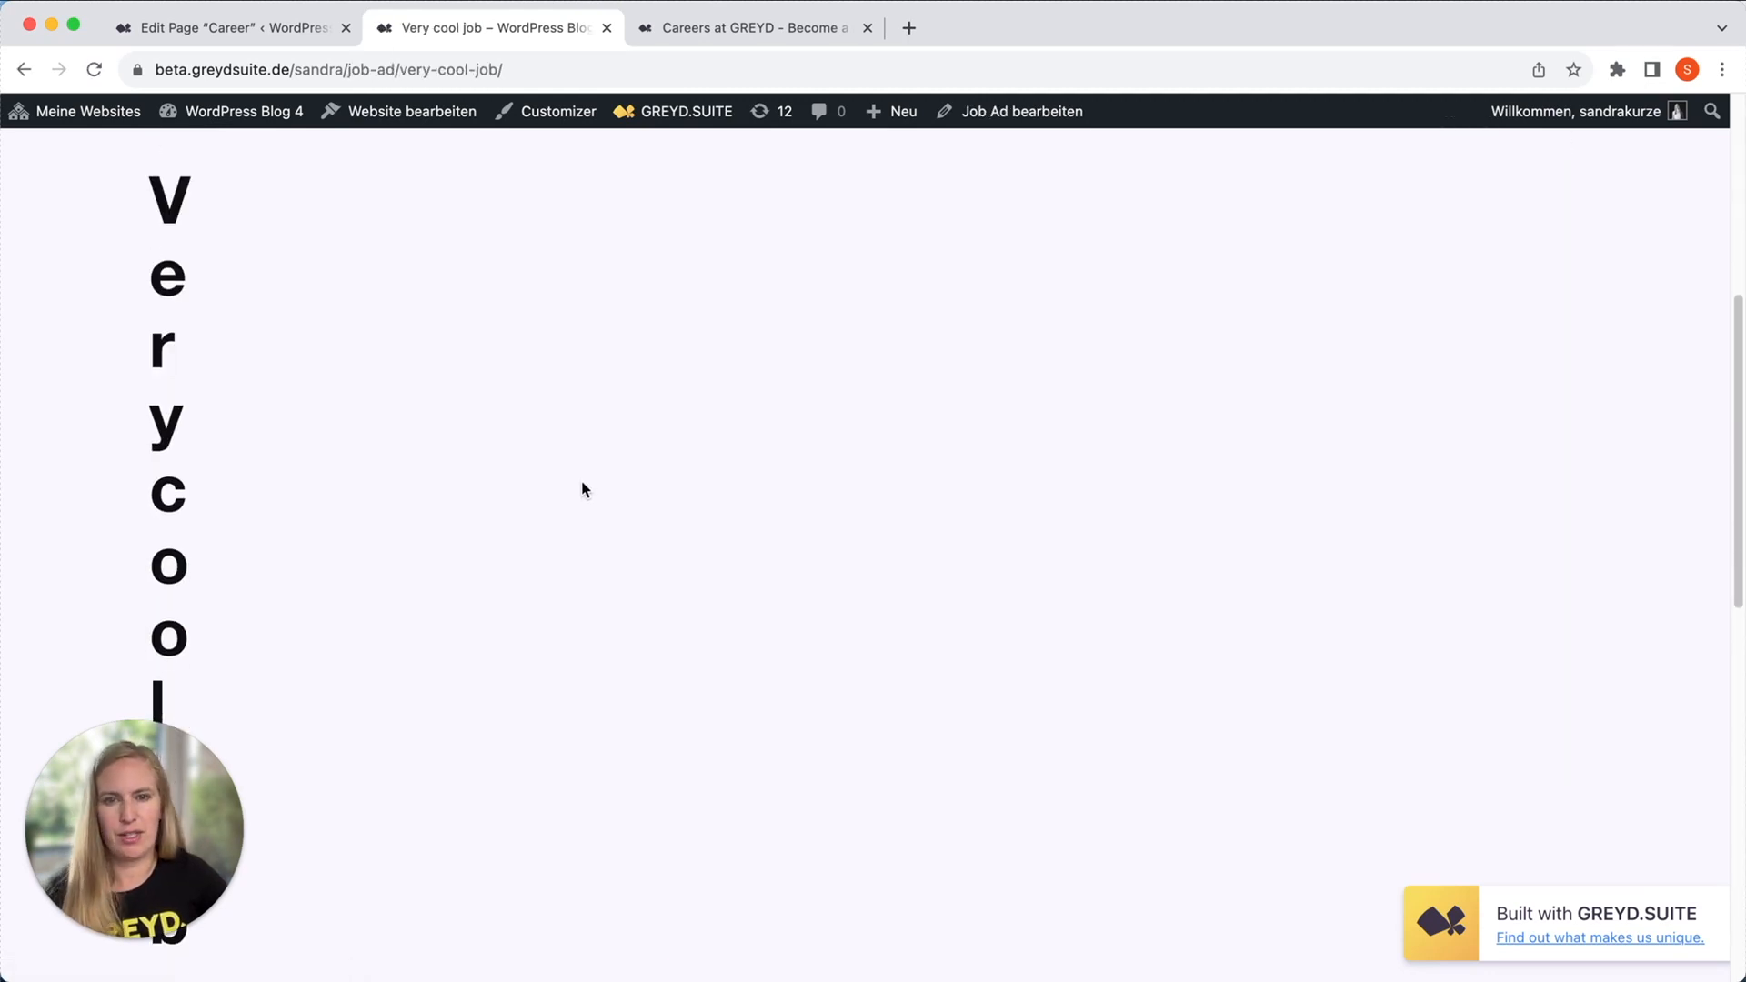
pyautogui.scroll(10, 583, 489)
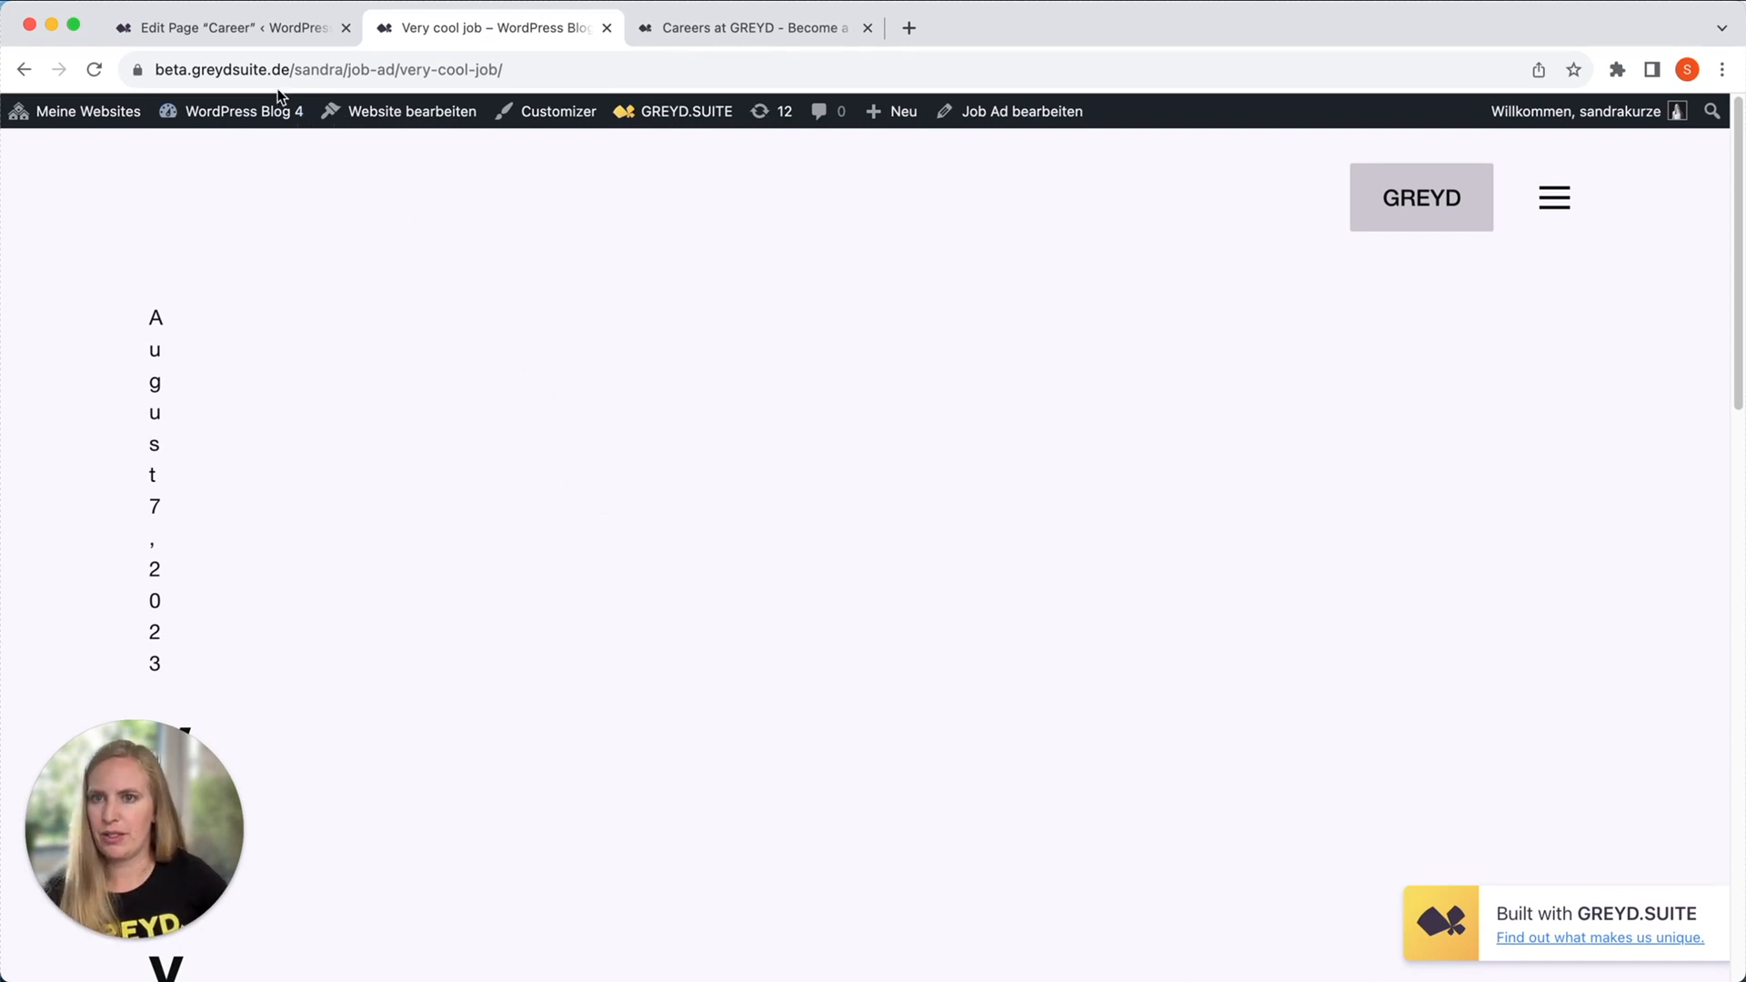
# Leave the Career page editor and open the template list in the site editor.
pyautogui.click(237, 27)
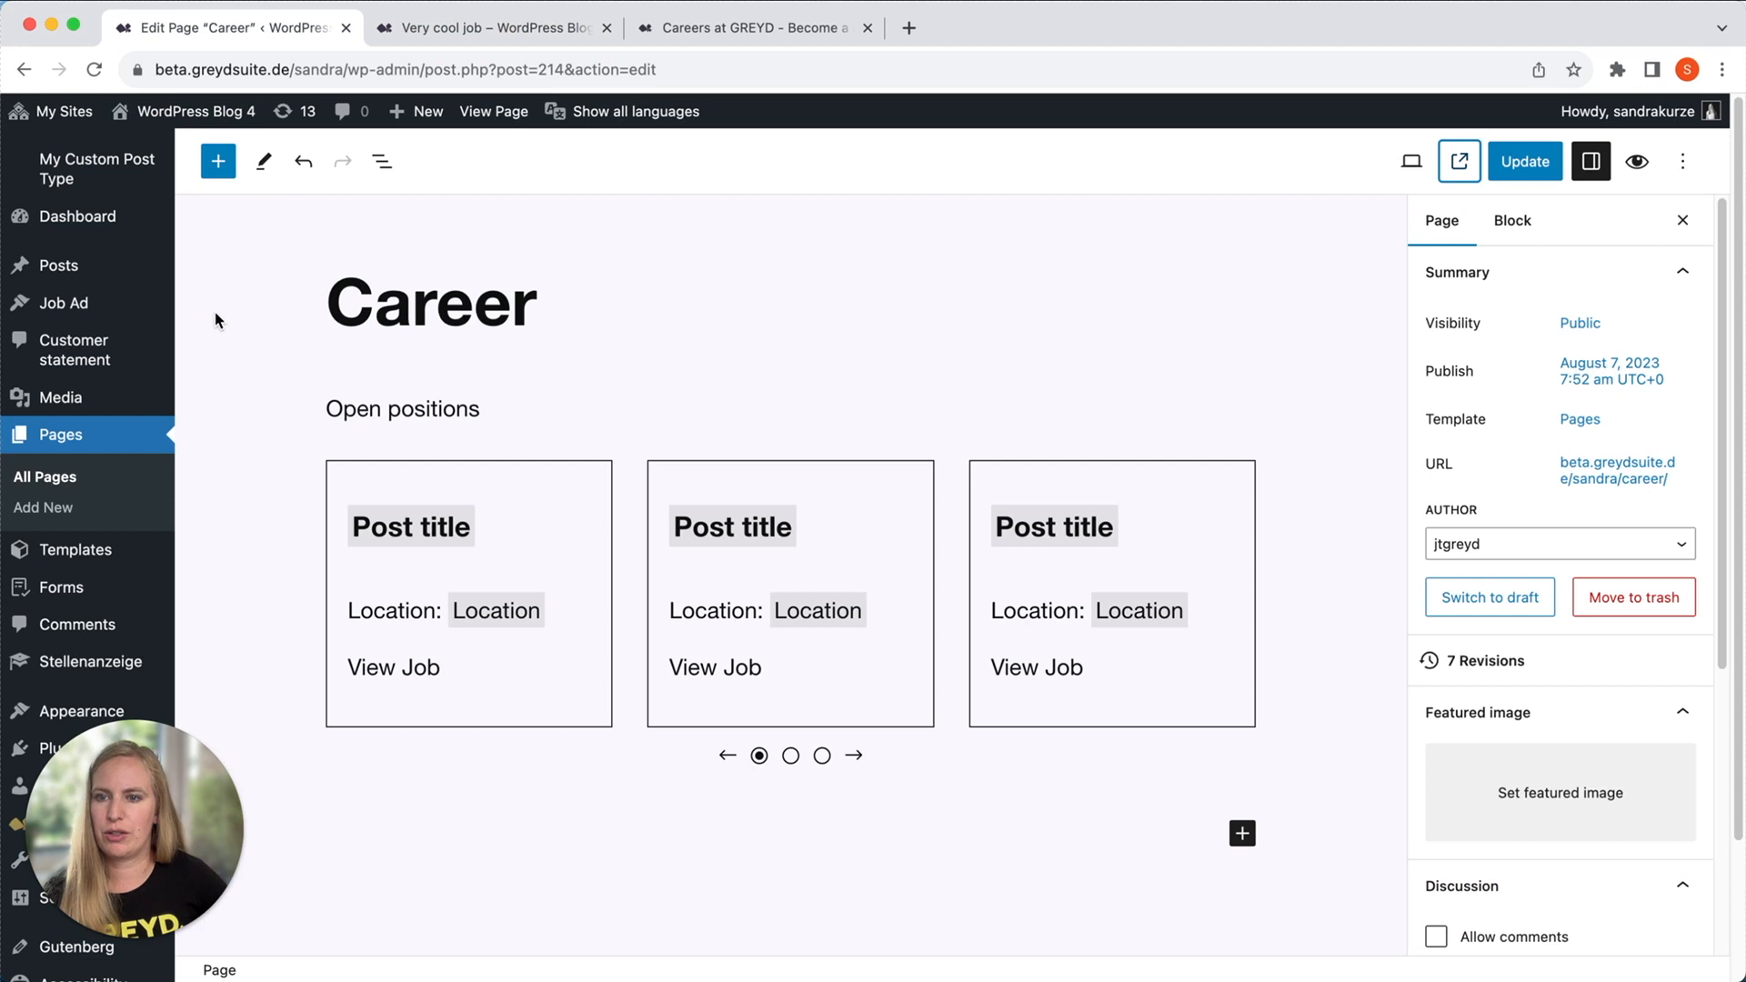
pyautogui.scroll(-3, 109, 582)
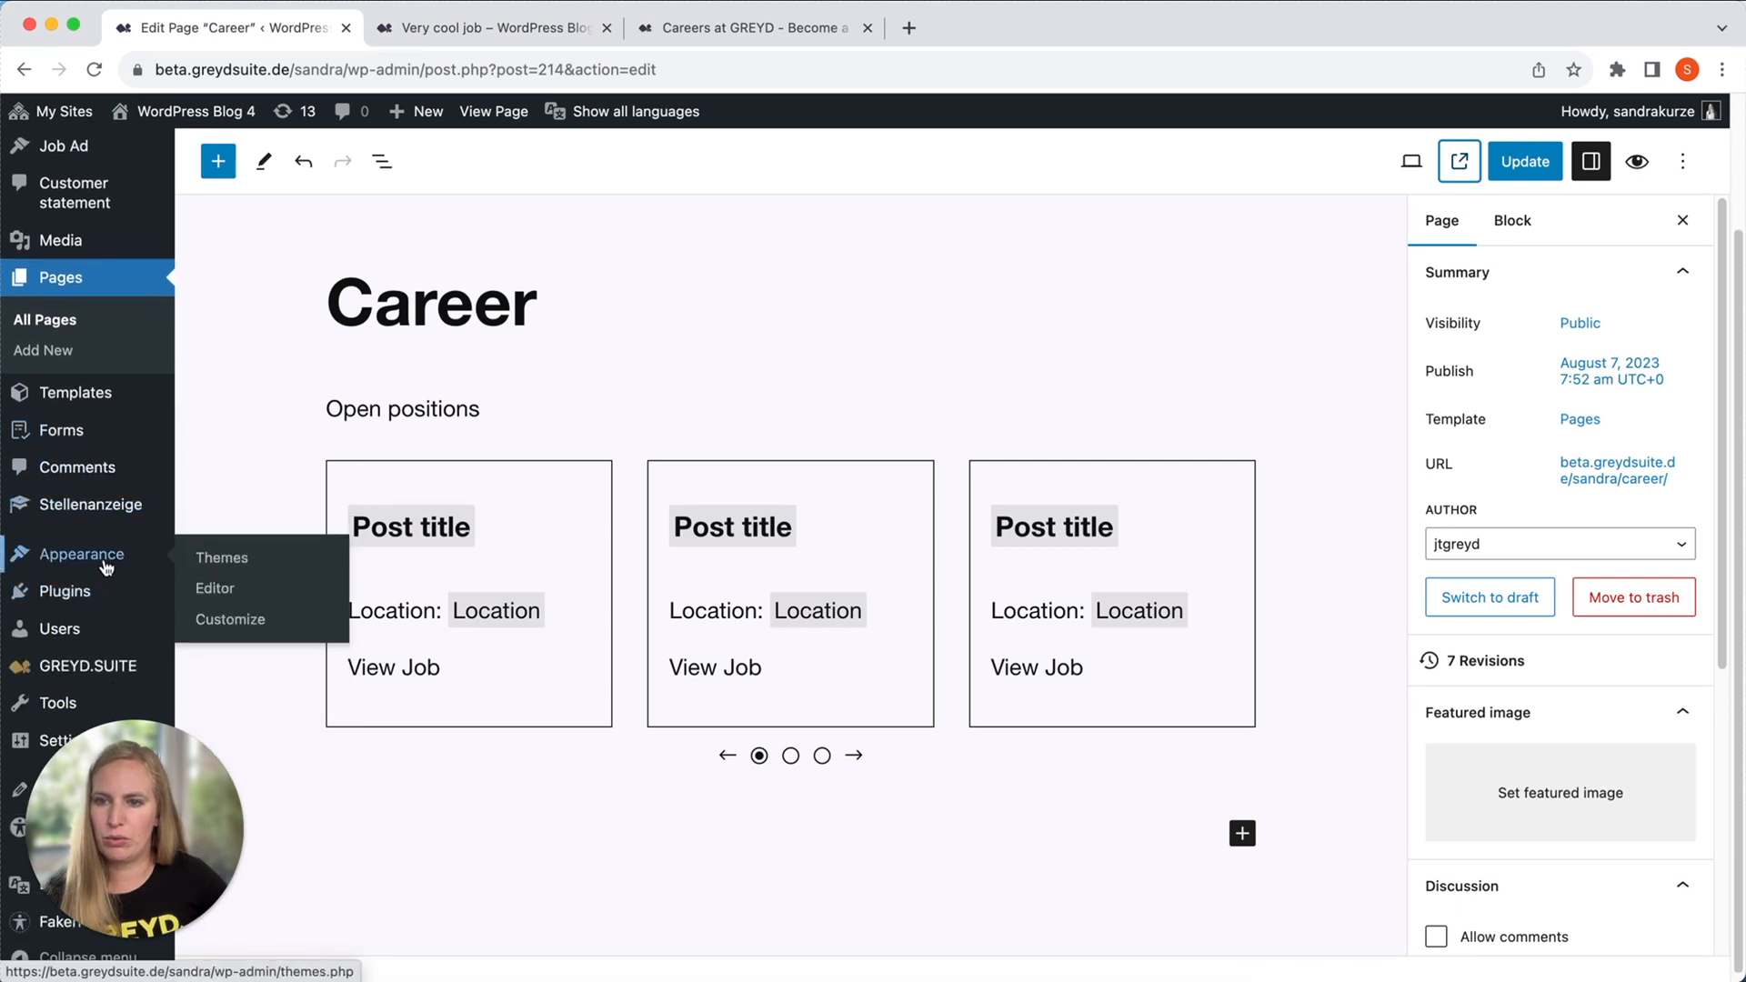
pyautogui.click(214, 588)
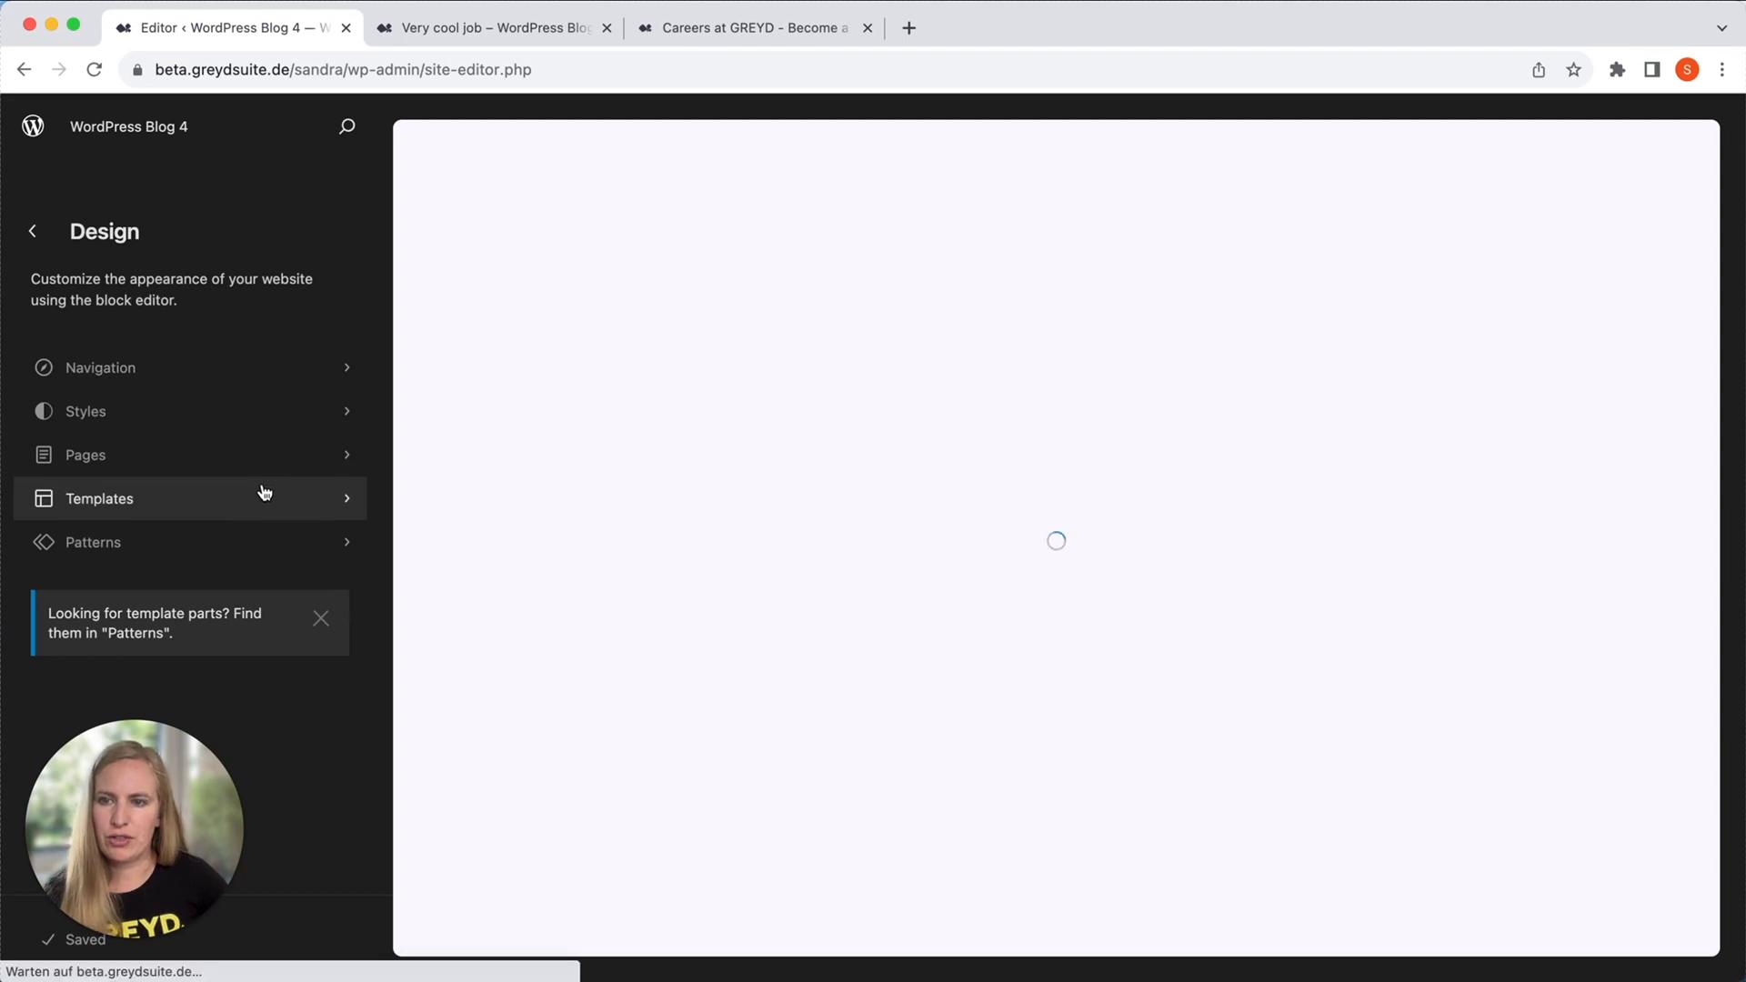
pyautogui.click(263, 492)
pyautogui.scroll(-2, 246, 611)
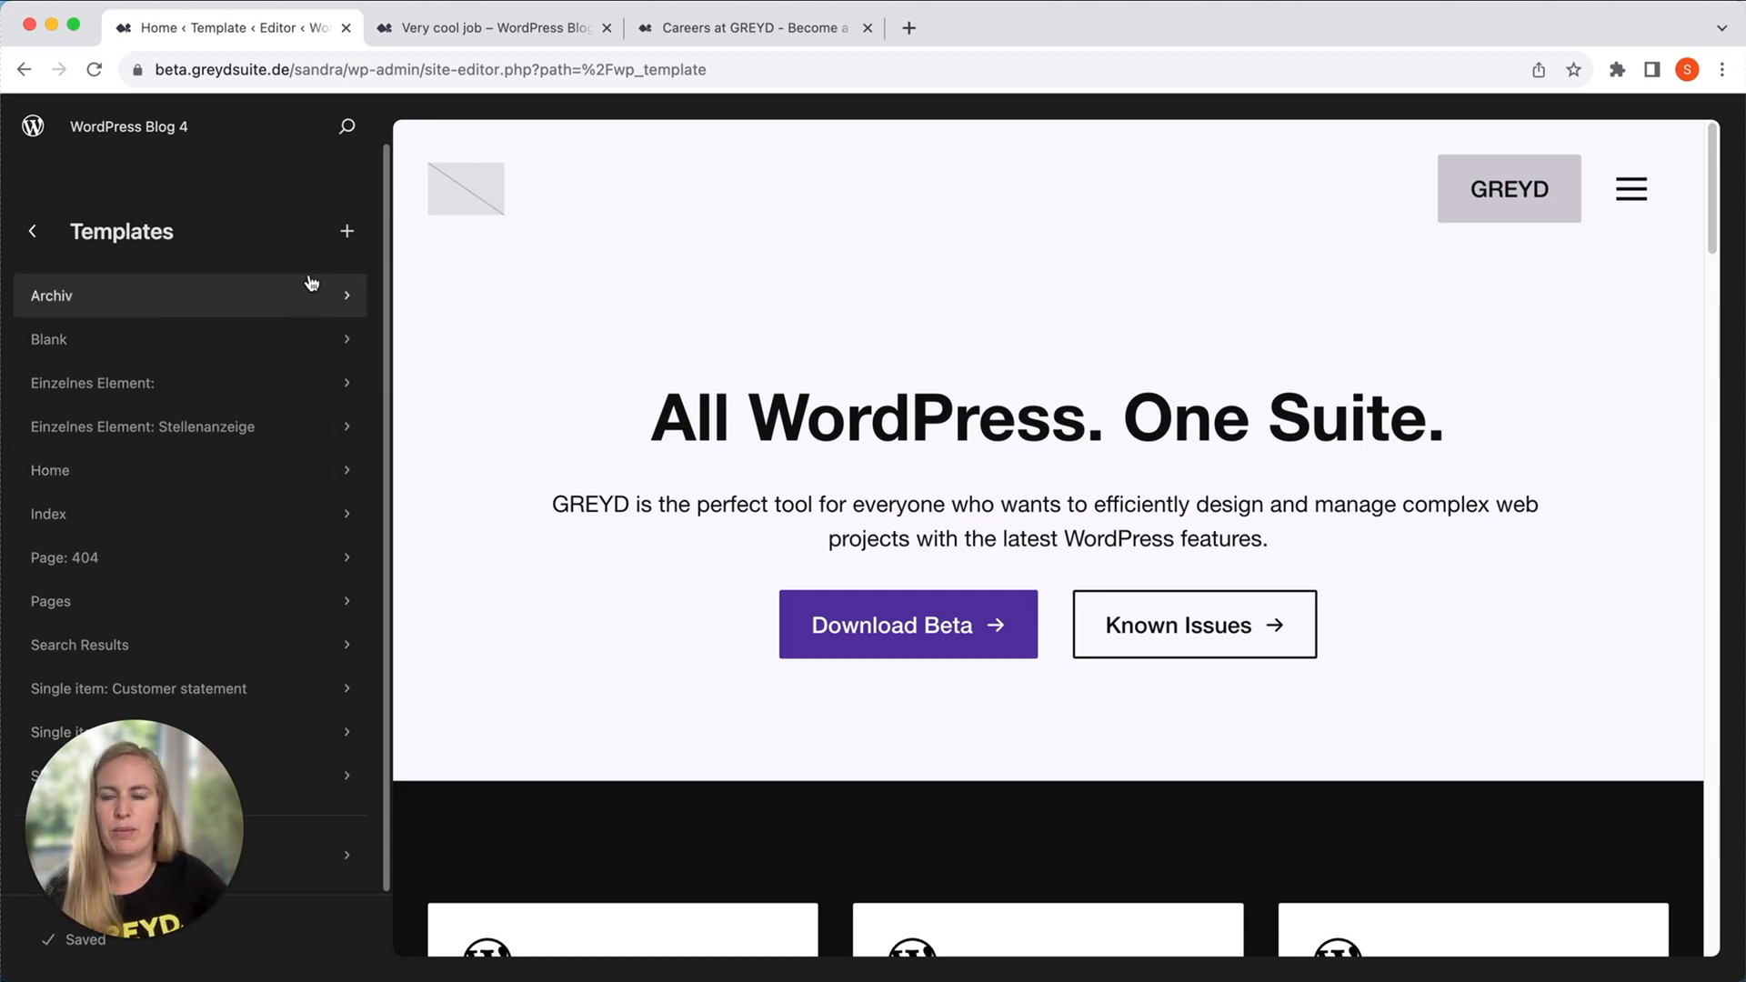
# Add a "Single item: Job Ad" template that applies to all job ads, starting blank without a pattern.
pyautogui.click(348, 233)
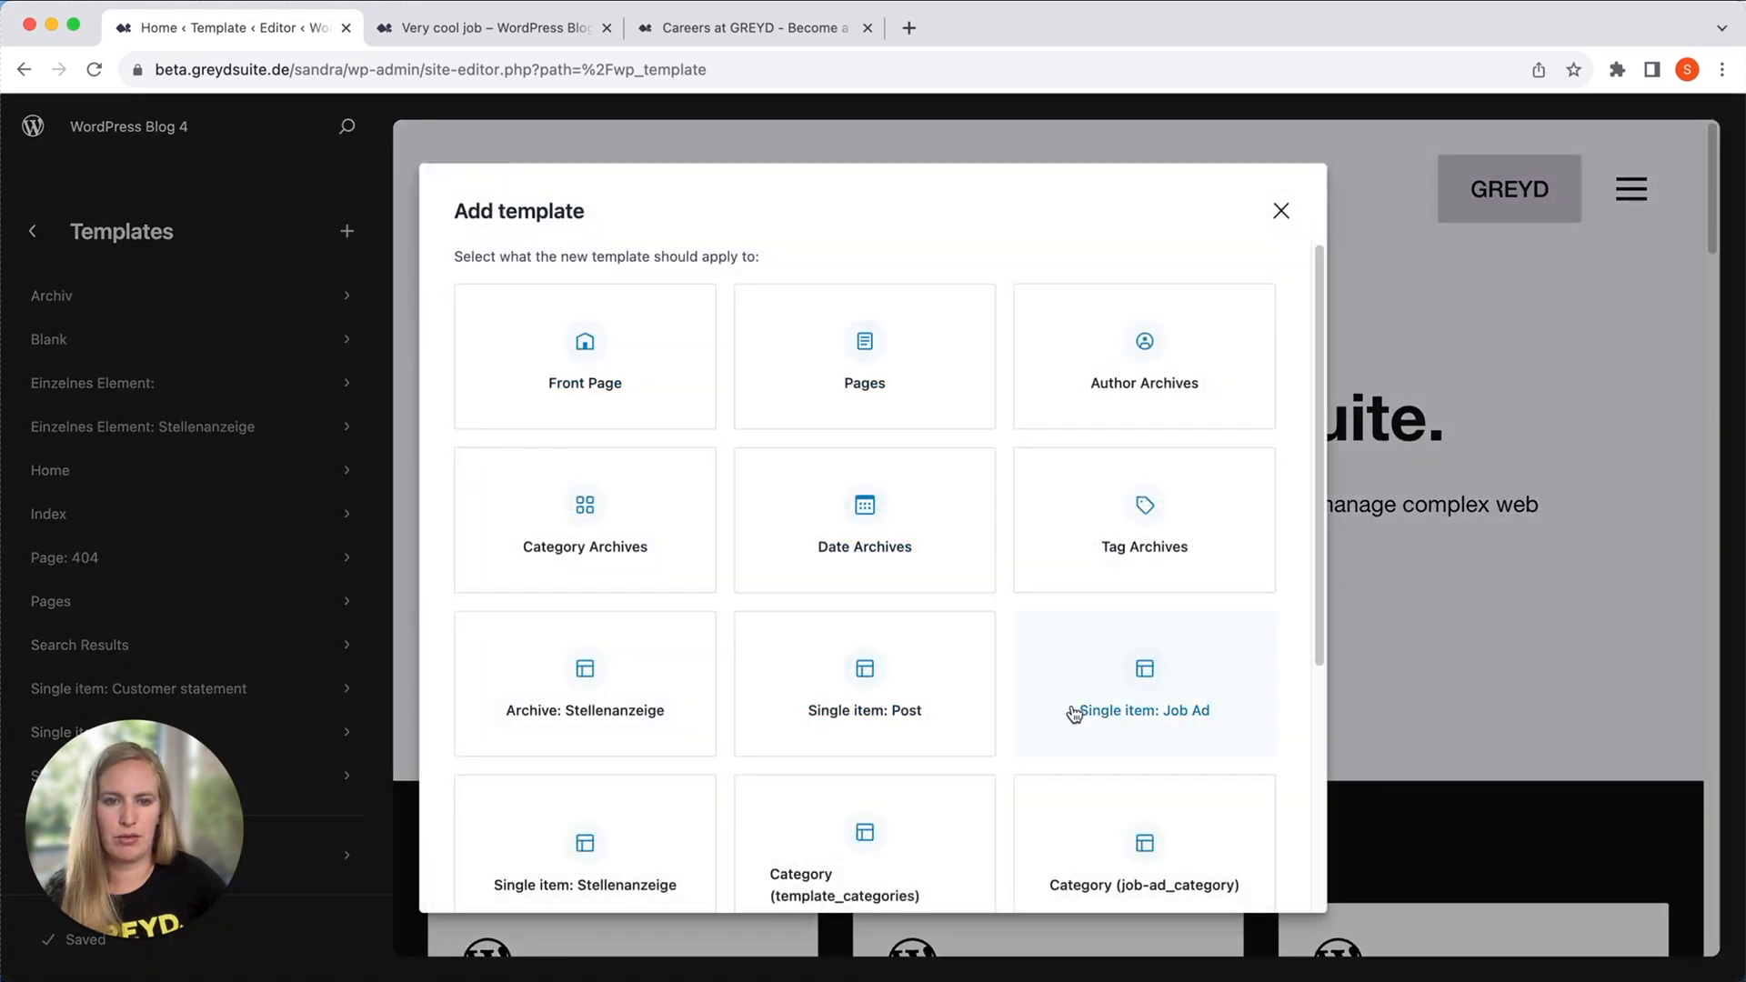
pyautogui.click(1200, 700)
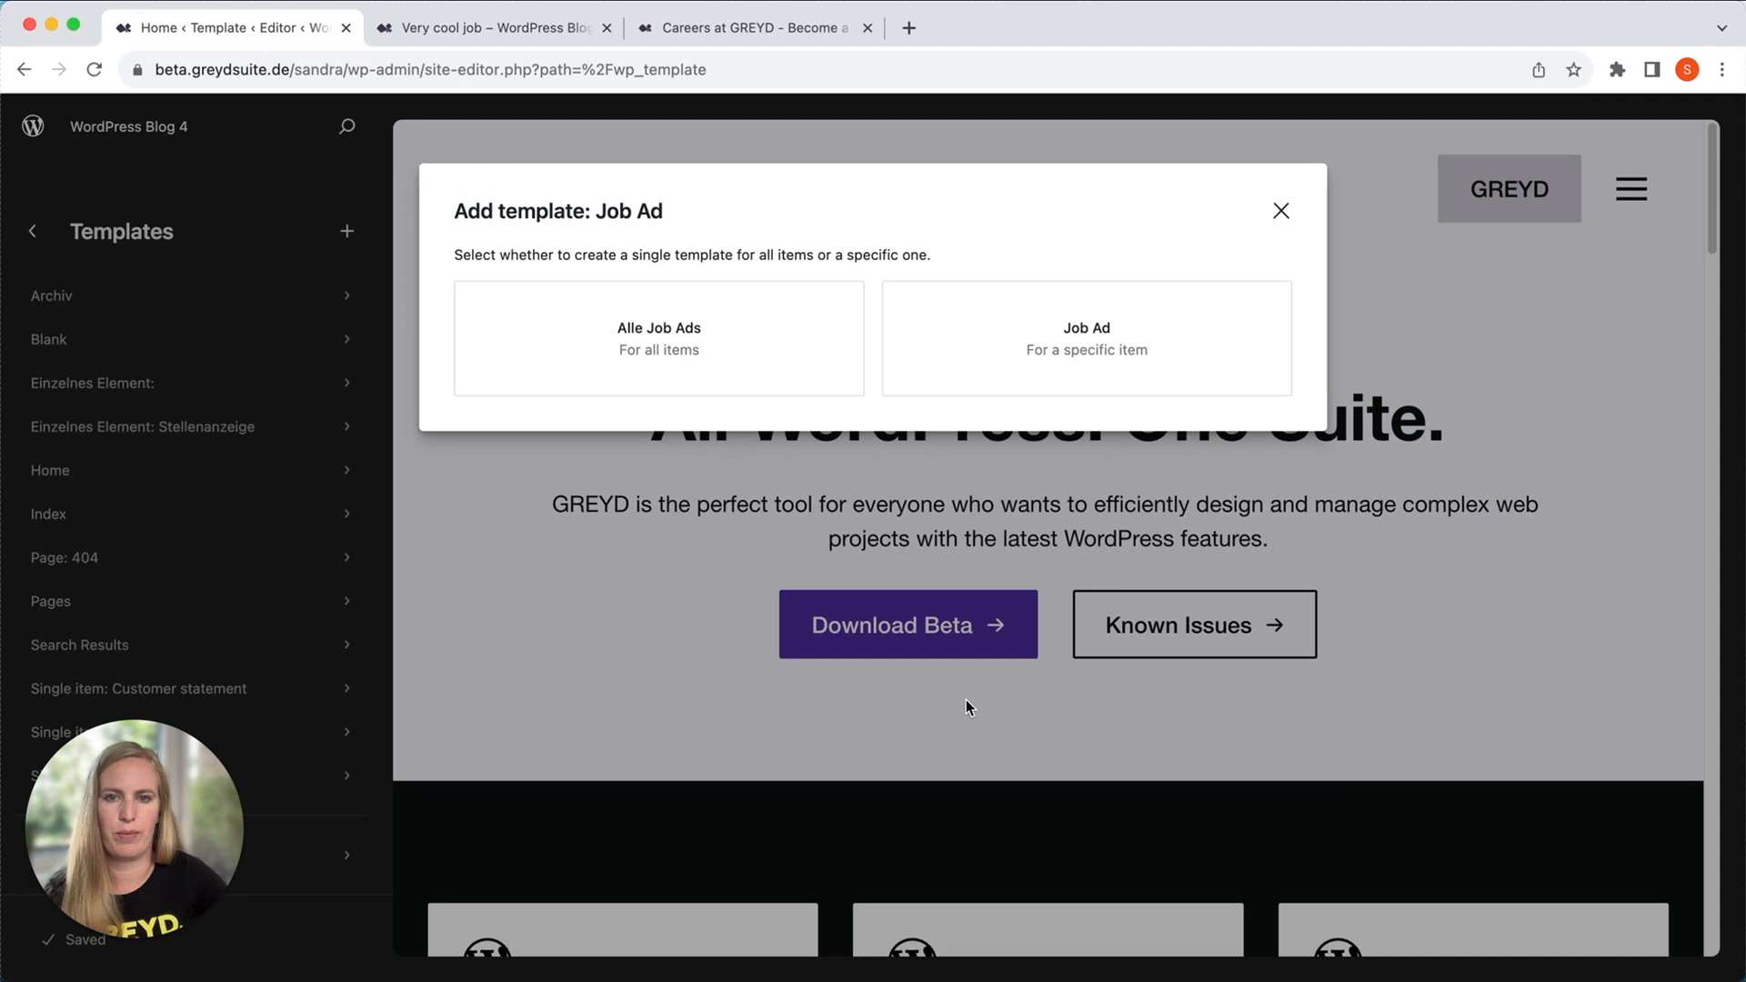
pyautogui.click(612, 363)
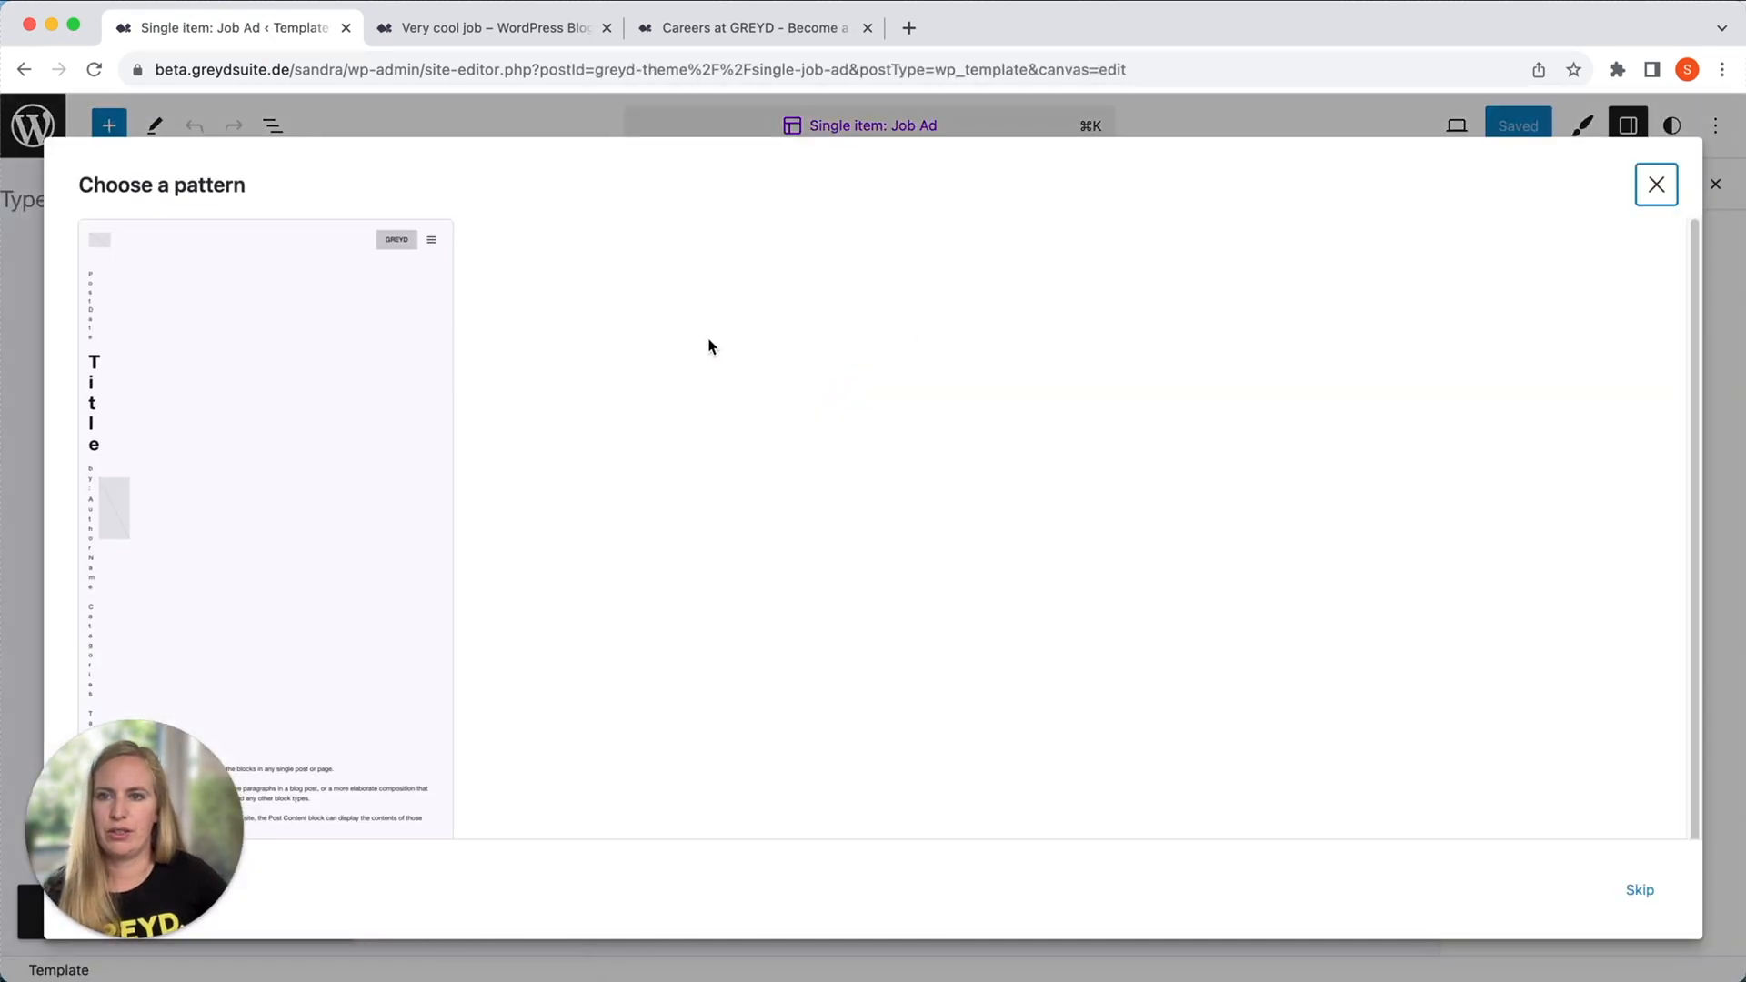
pyautogui.click(1640, 891)
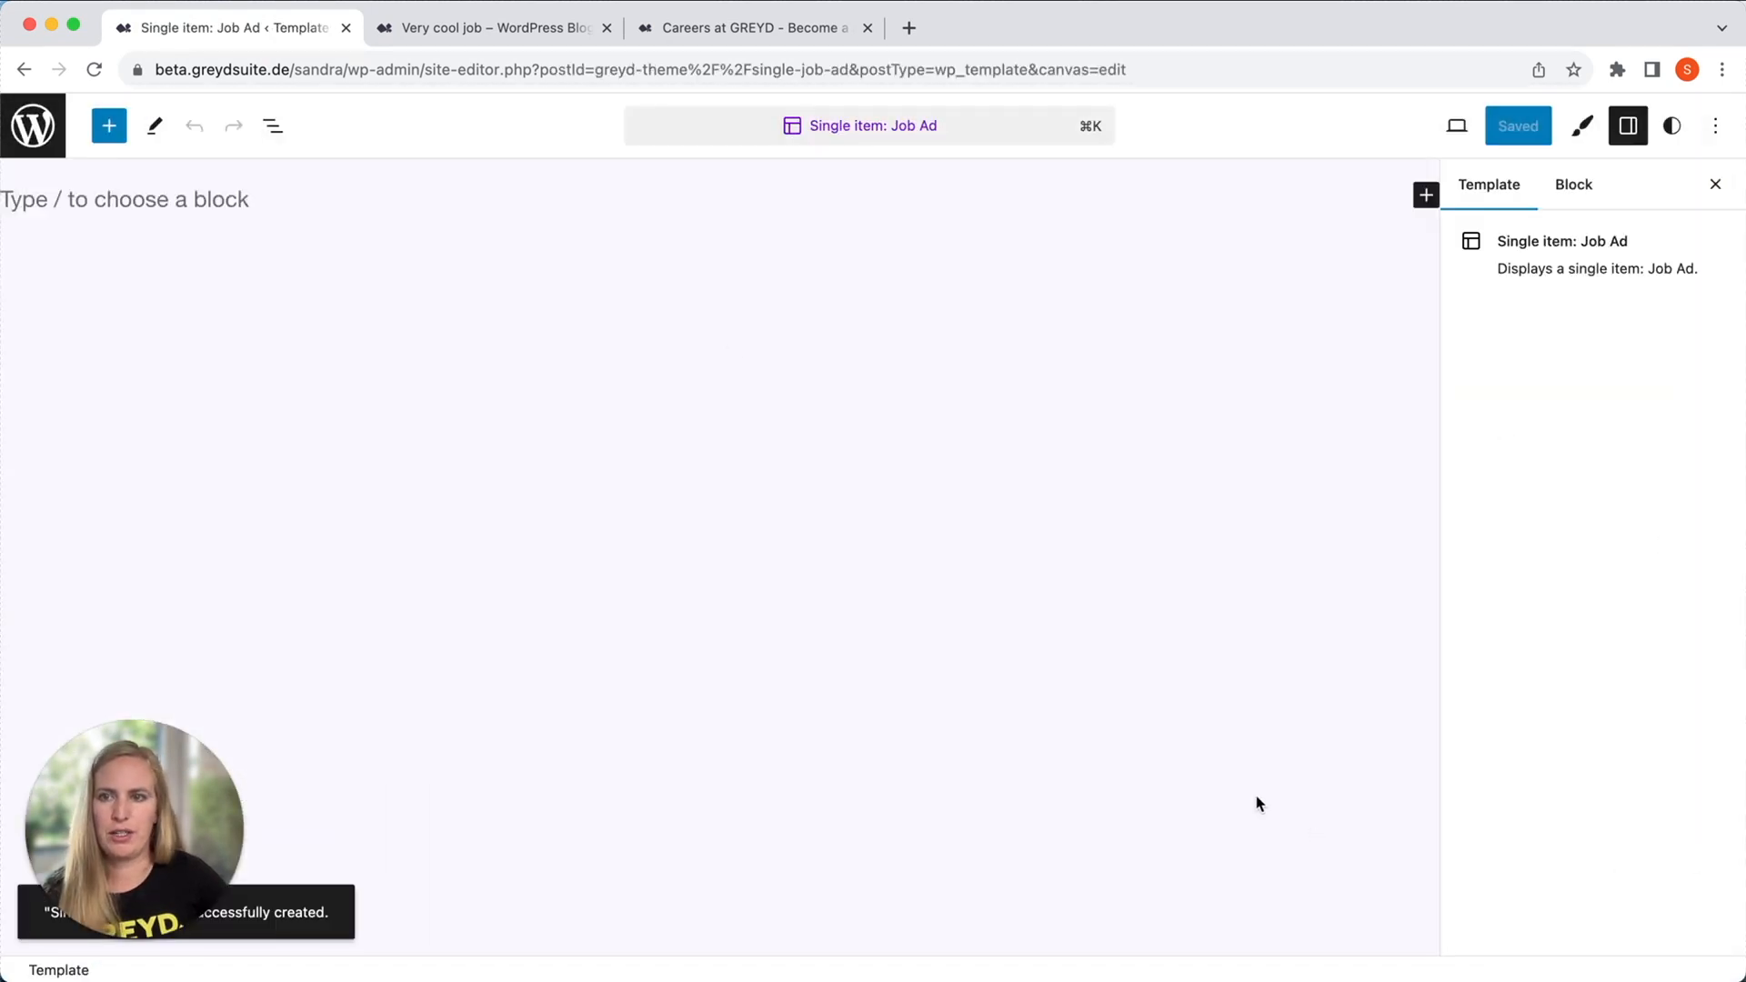
# Insert the Header template part as the first block of the empty Job Ad template.
pyautogui.click(227, 186)
pyautogui.write('/hea')
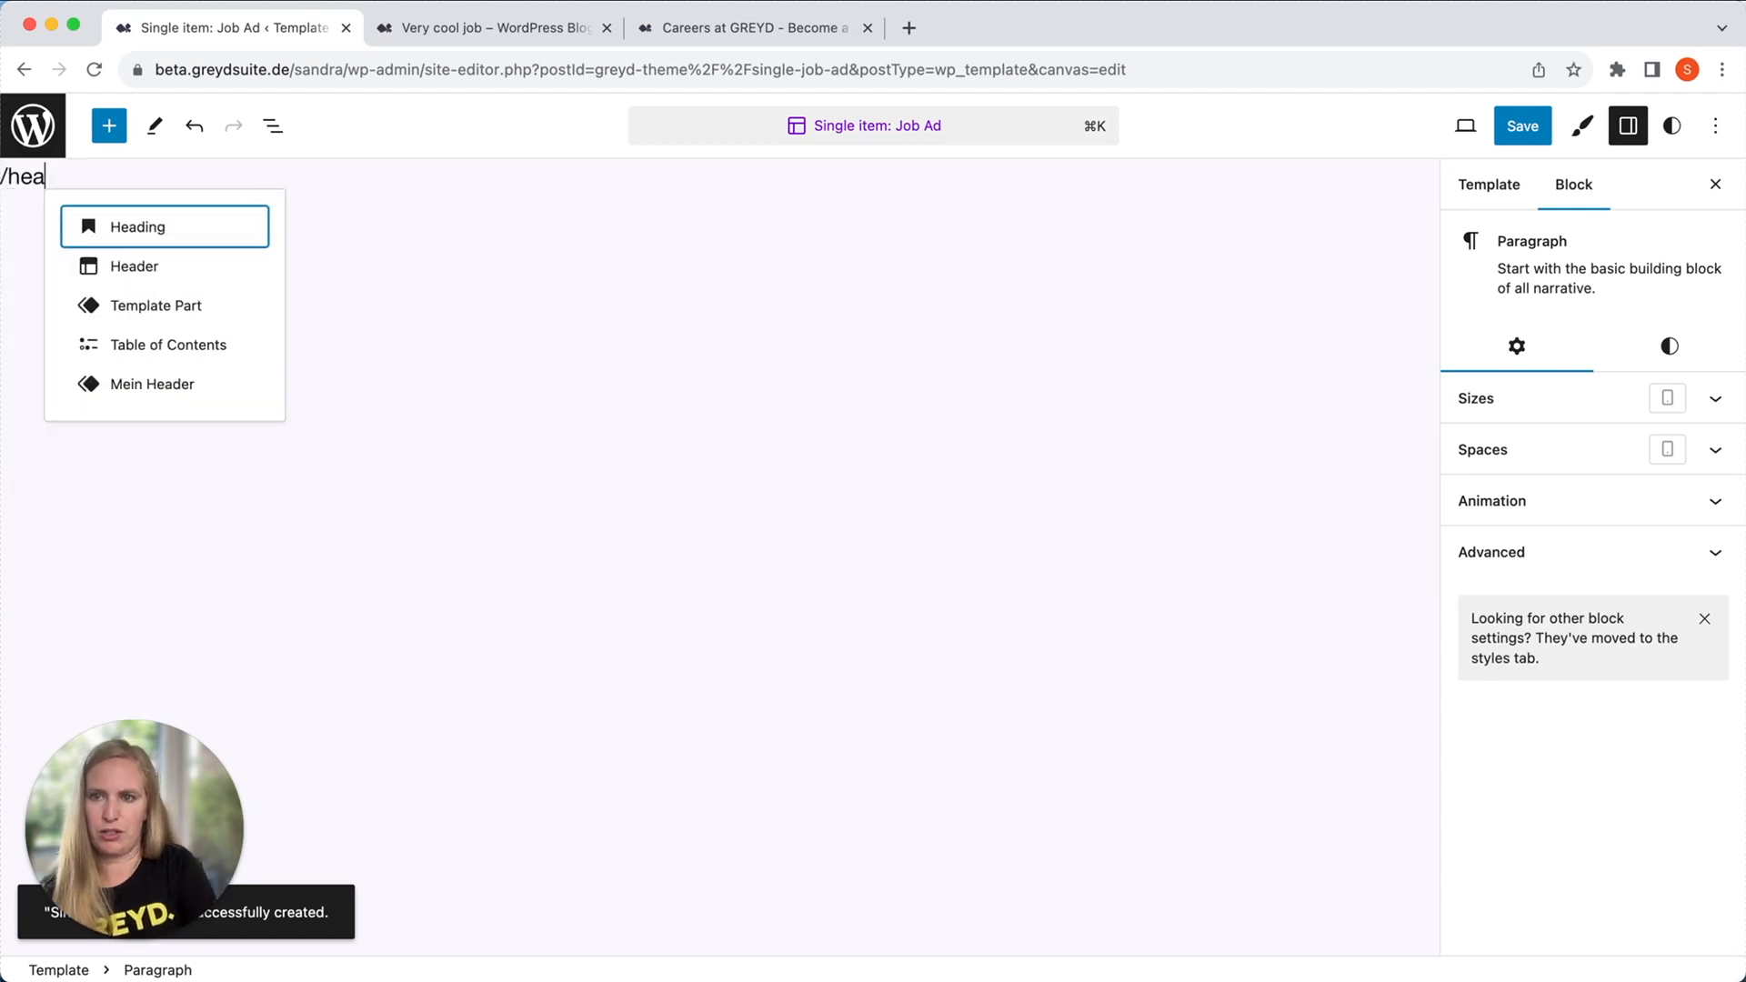
pyautogui.click(195, 265)
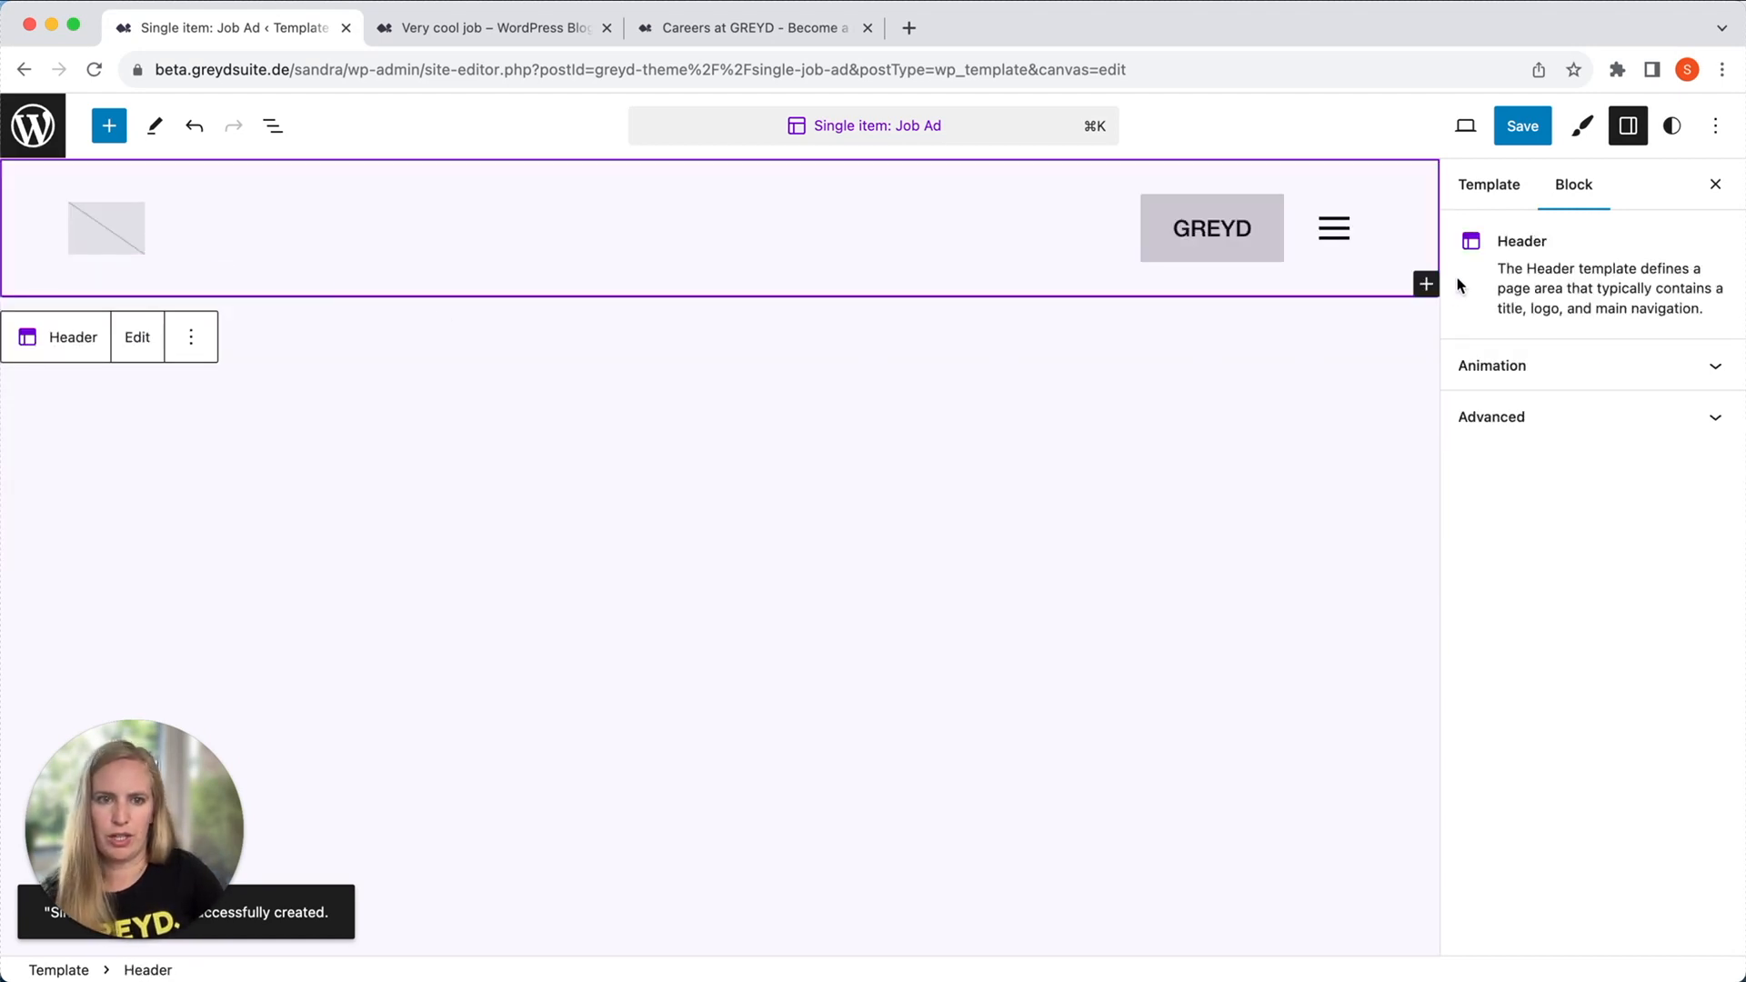
# Add a Heading block directly after the Header in the Job Ad template.
pyautogui.click(1192, 438)
pyautogui.click(272, 127)
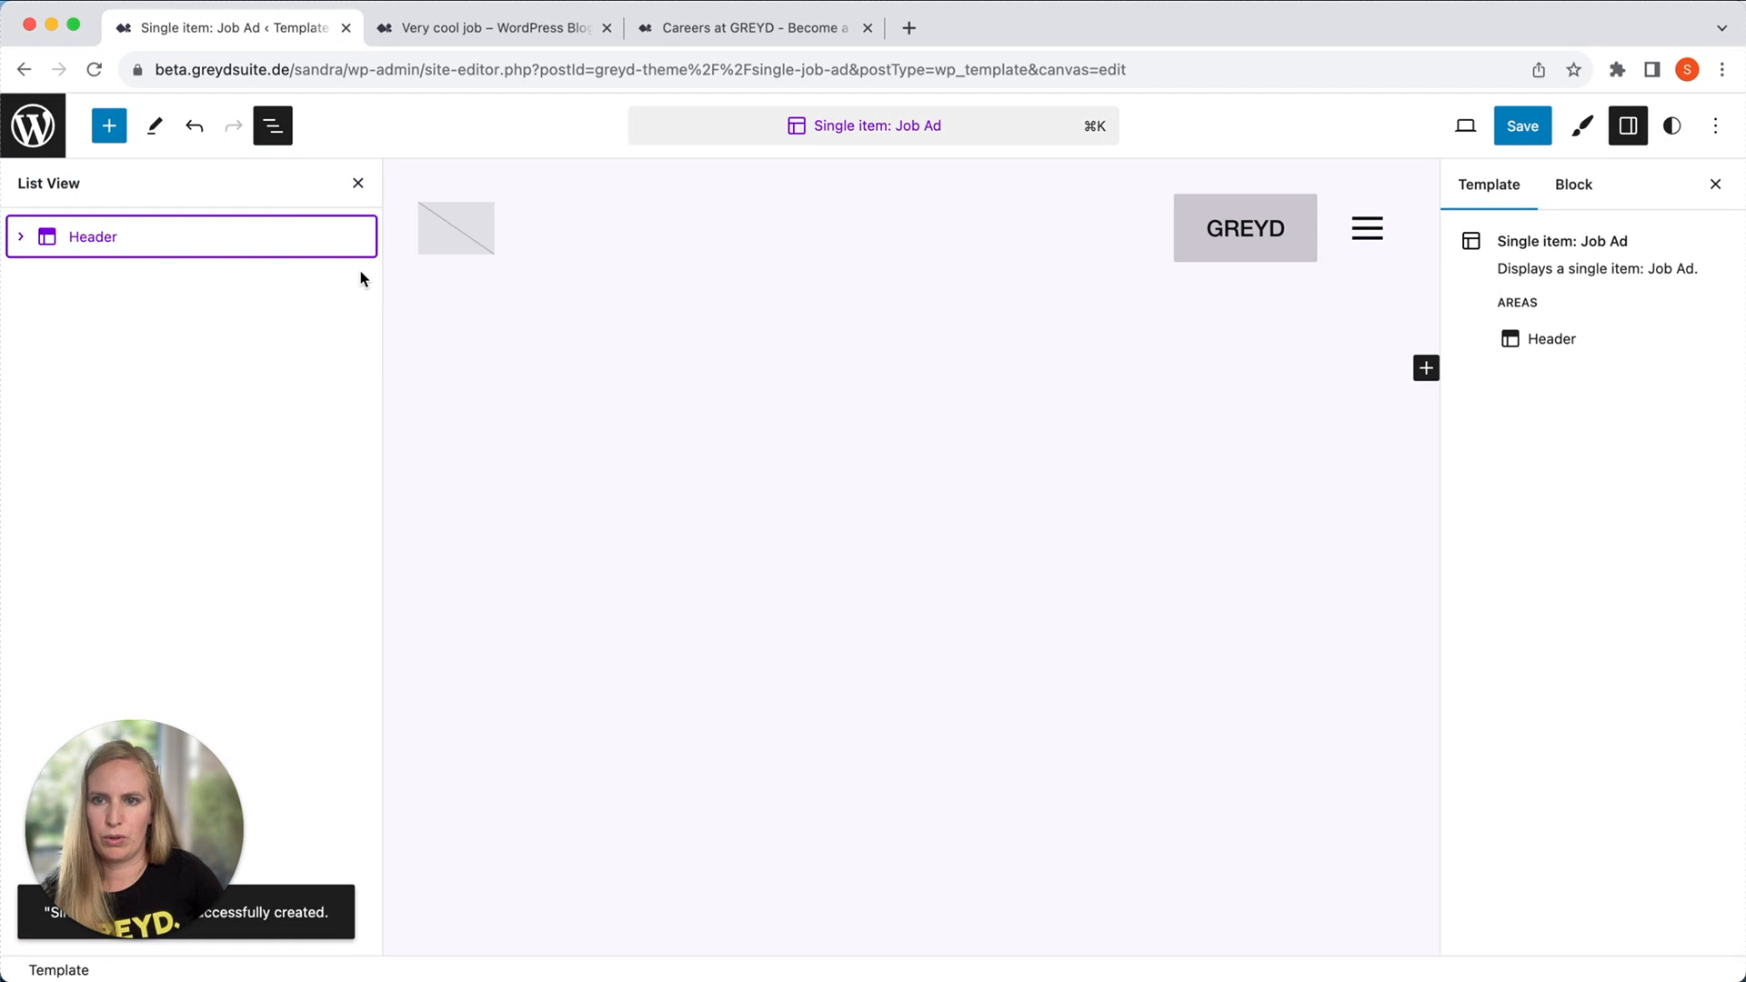
pyautogui.click(357, 236)
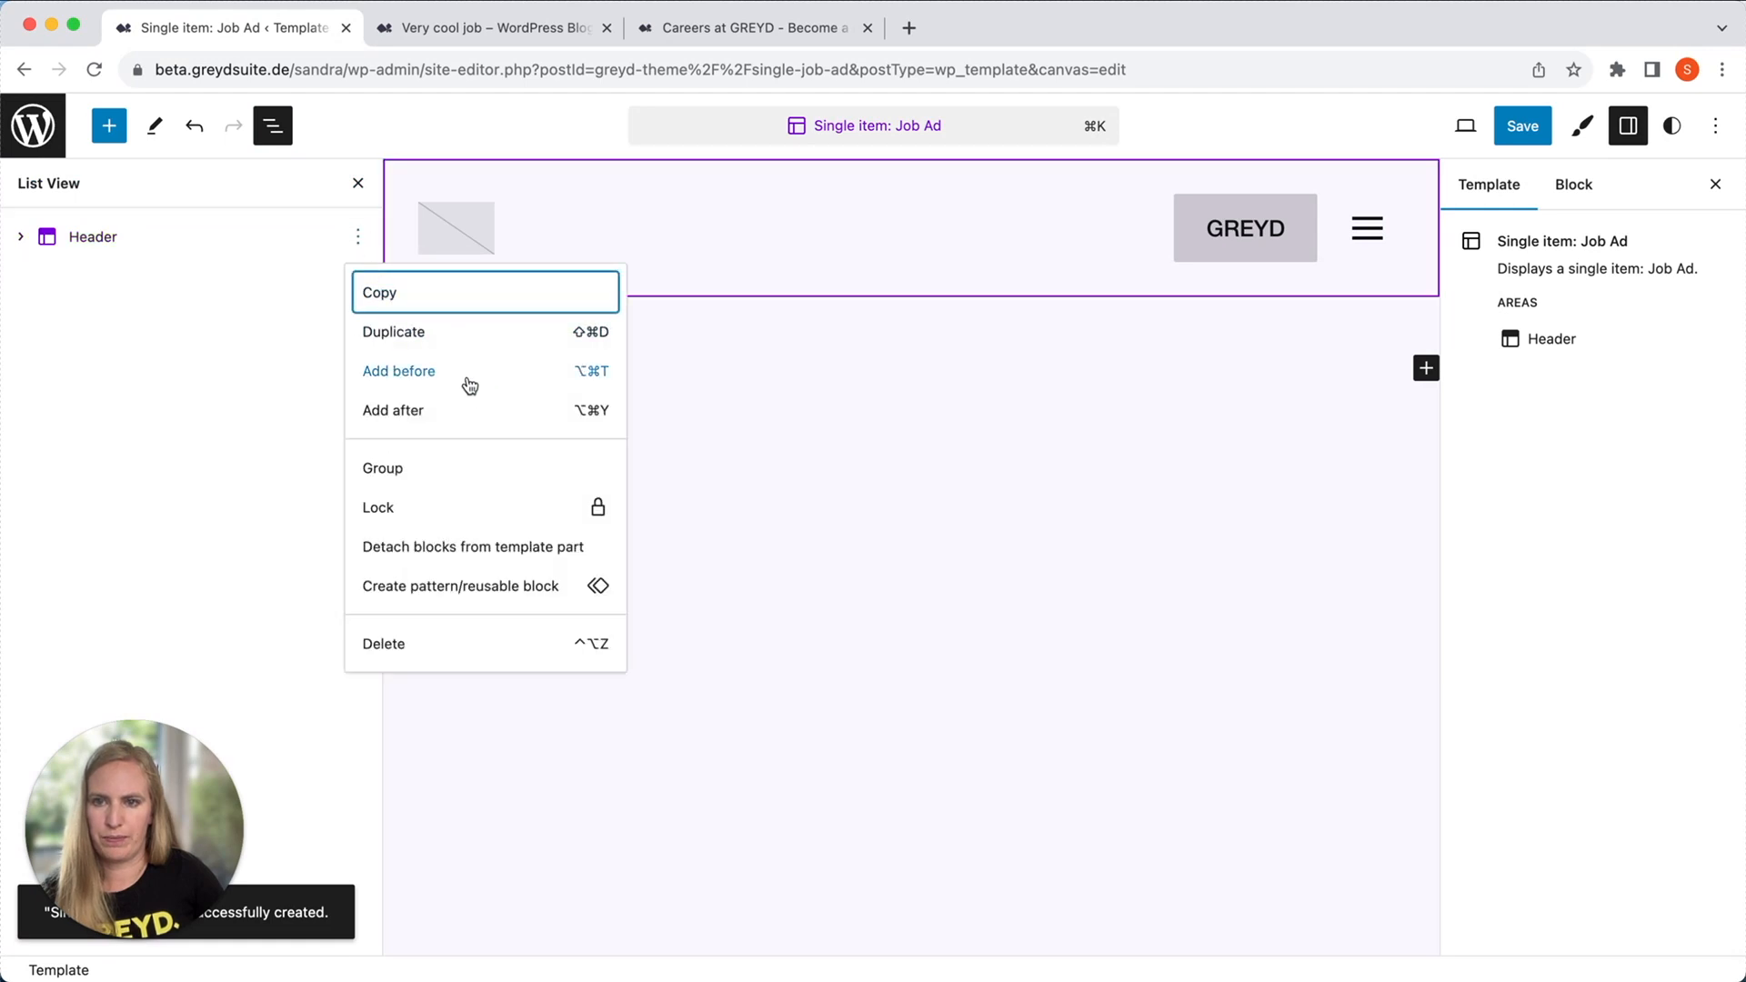
pyautogui.click(469, 407)
pyautogui.write('/head')
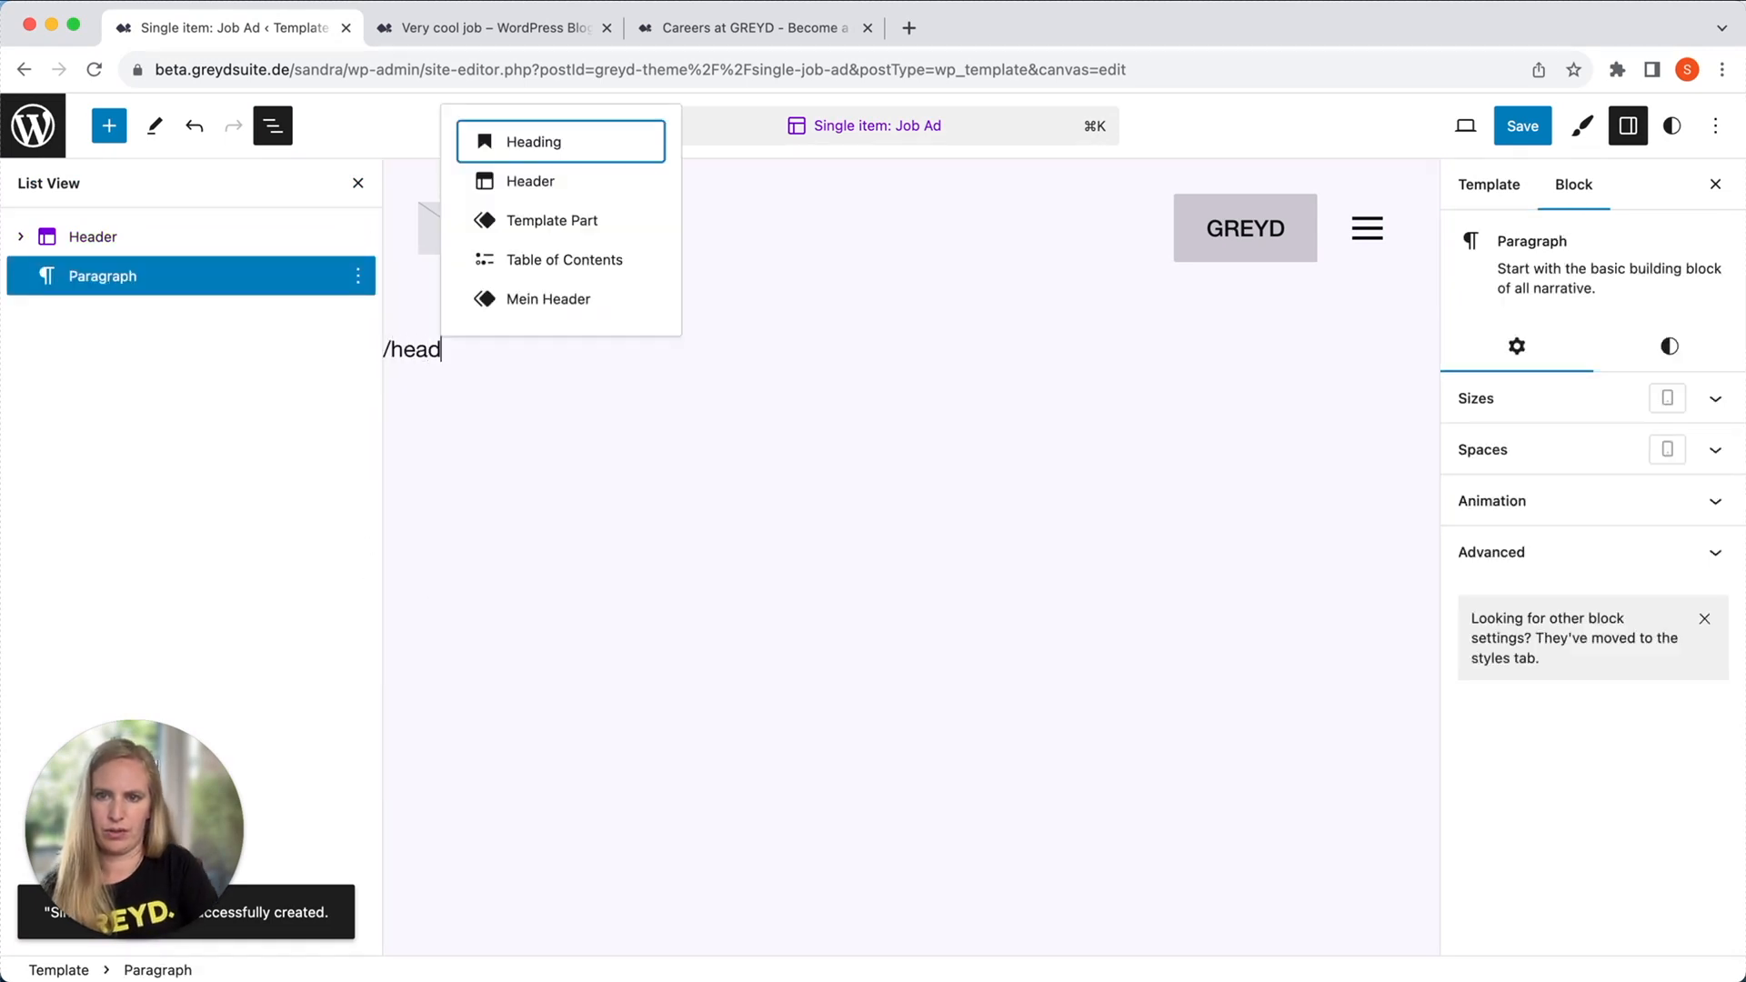
pyautogui.press('Return')
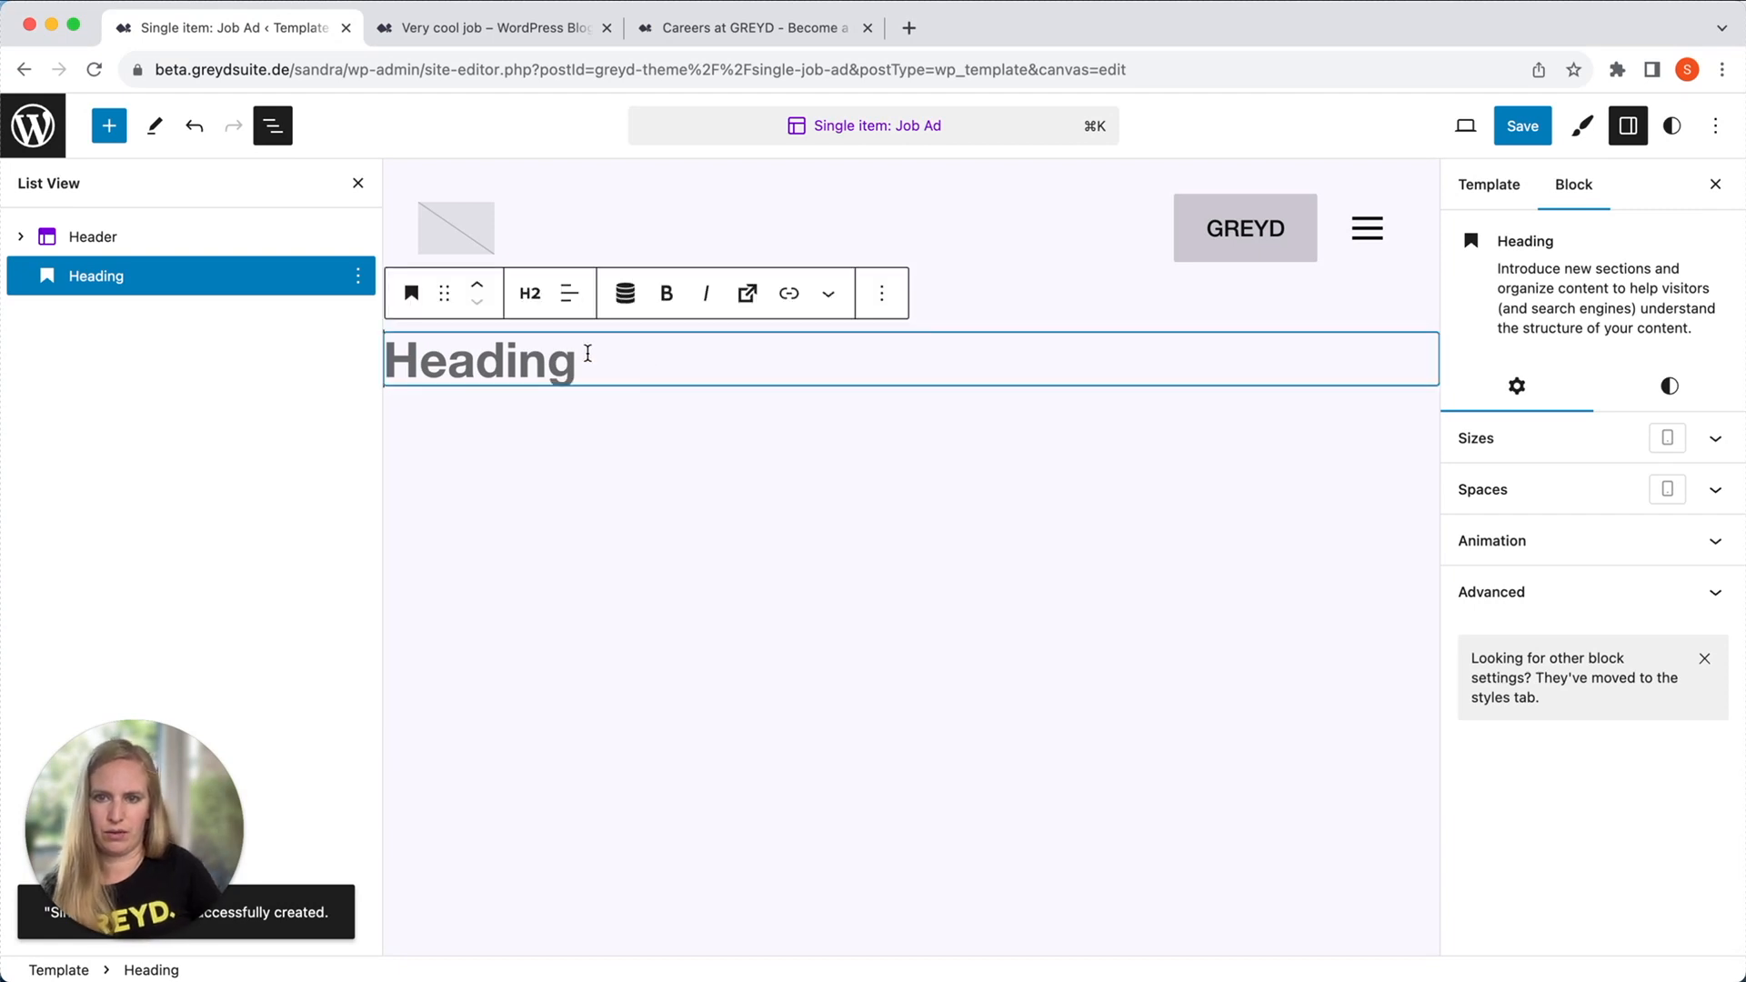
# Add a paragraph reading "Location" below the empty heading.
pyautogui.press('Return')
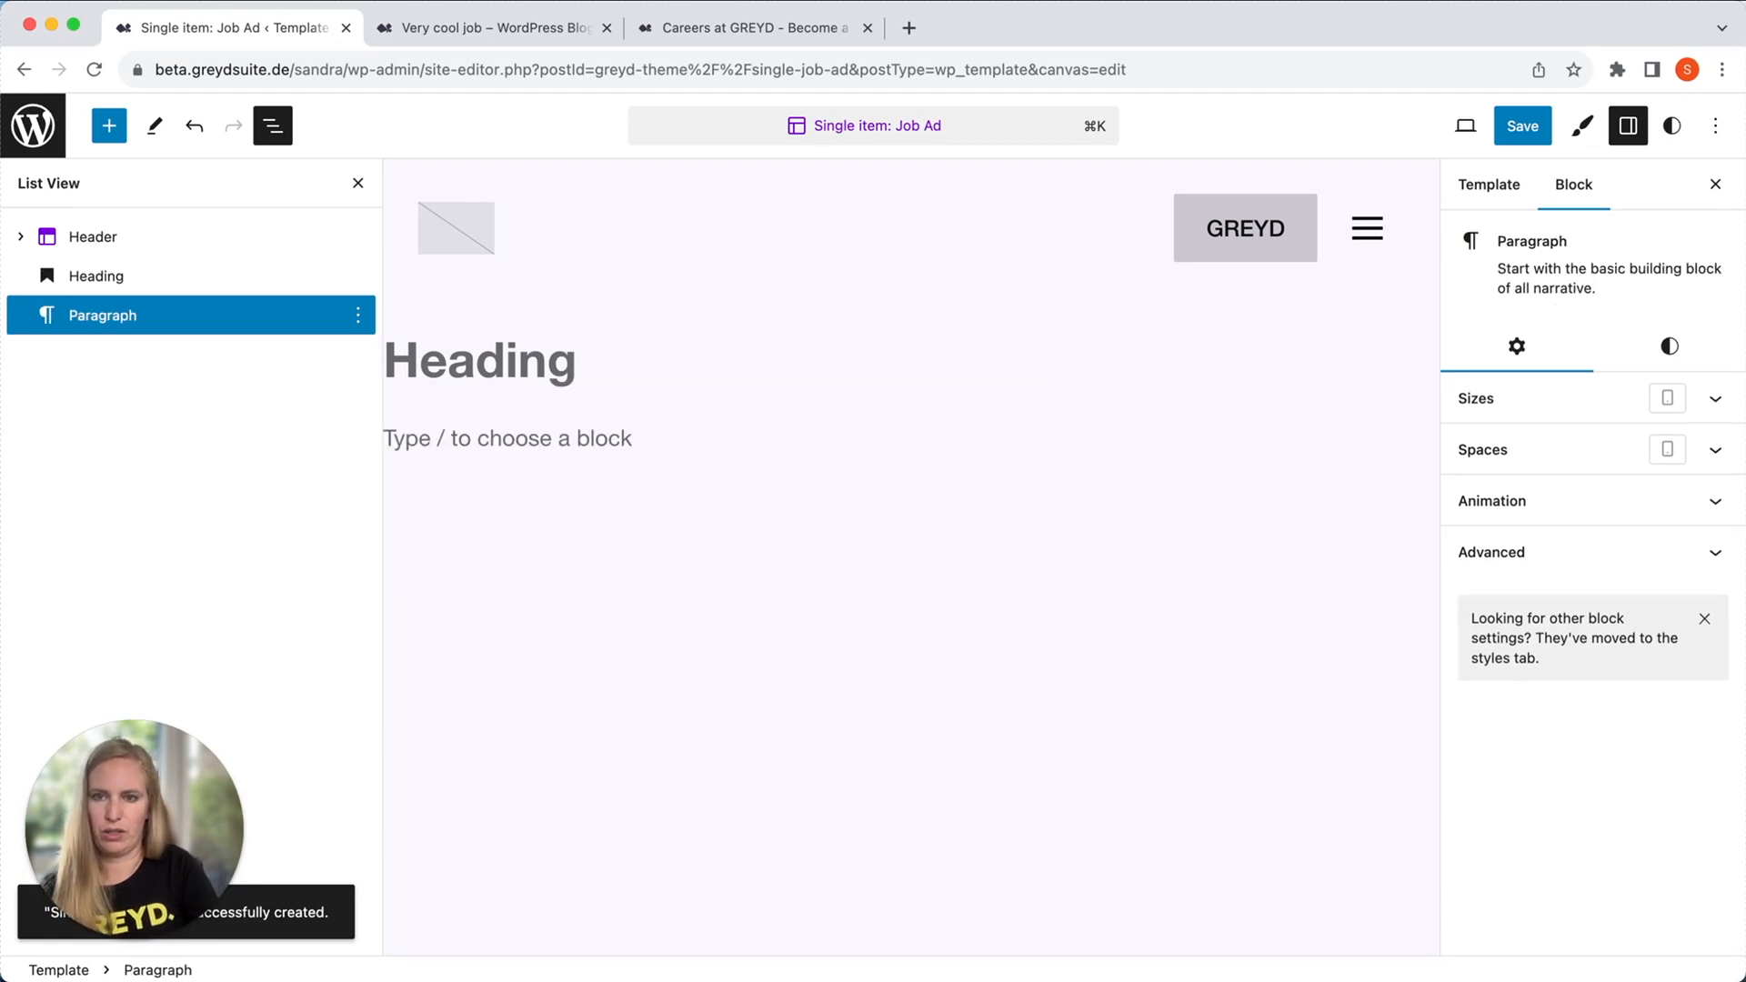
pyautogui.write('Loa')
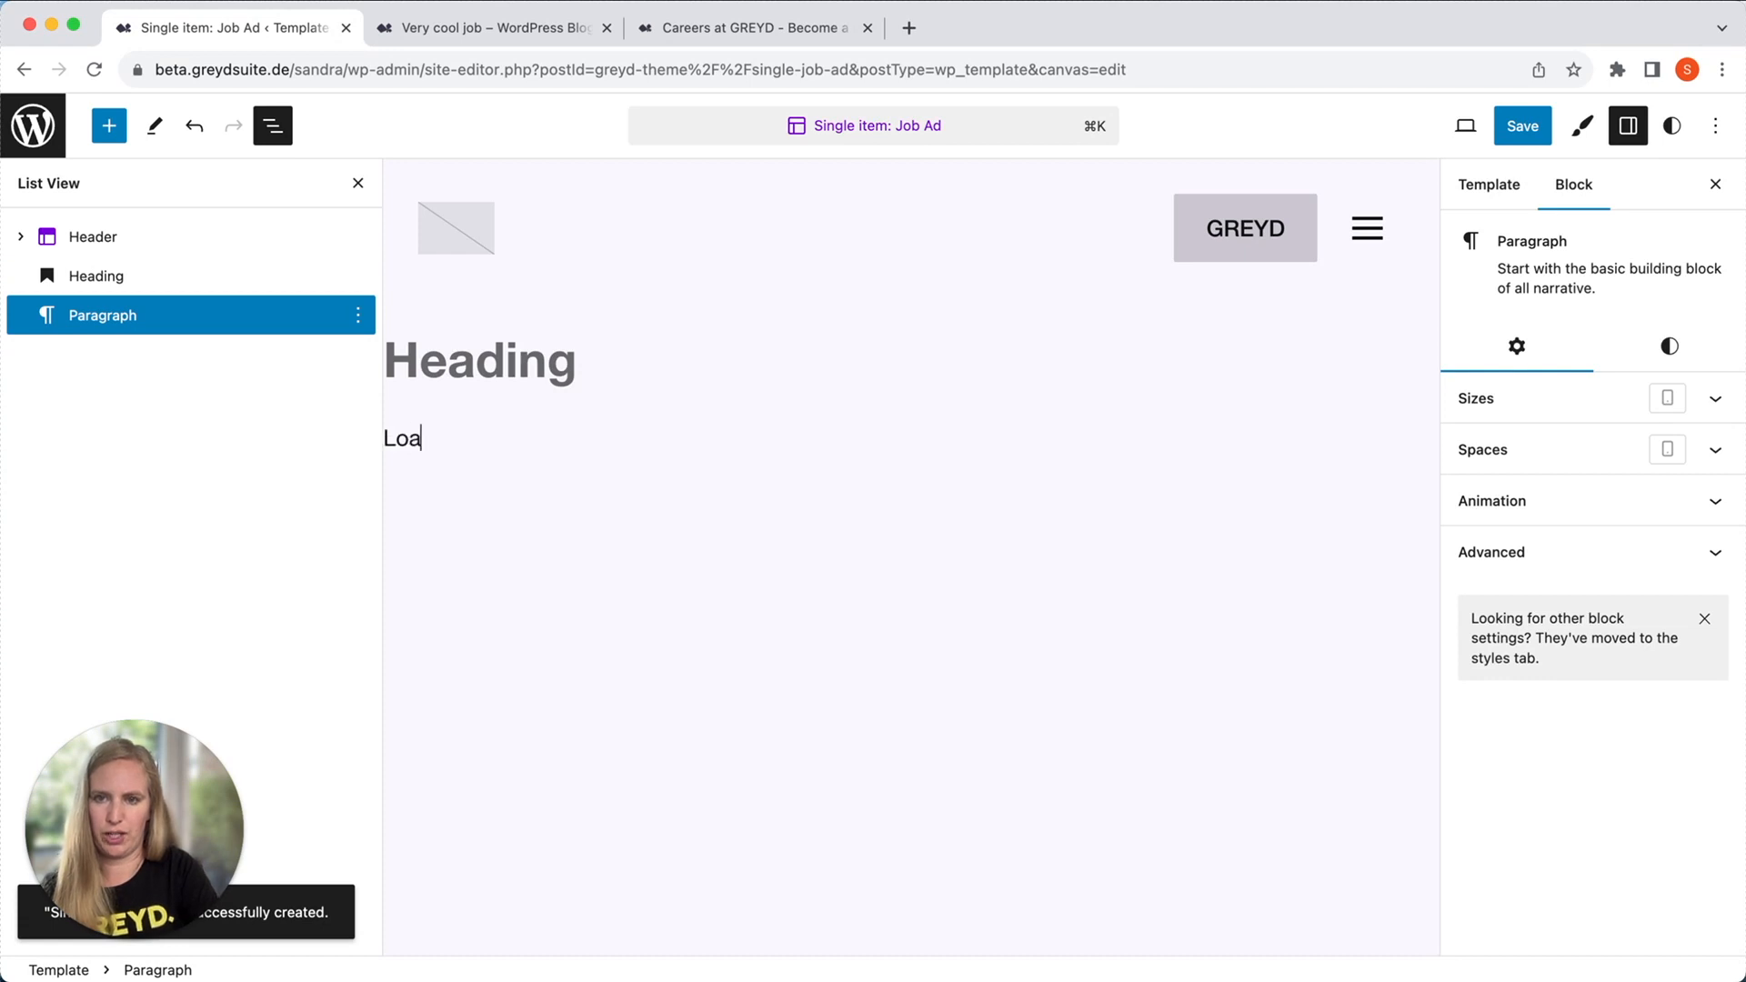
pyautogui.write('ation')
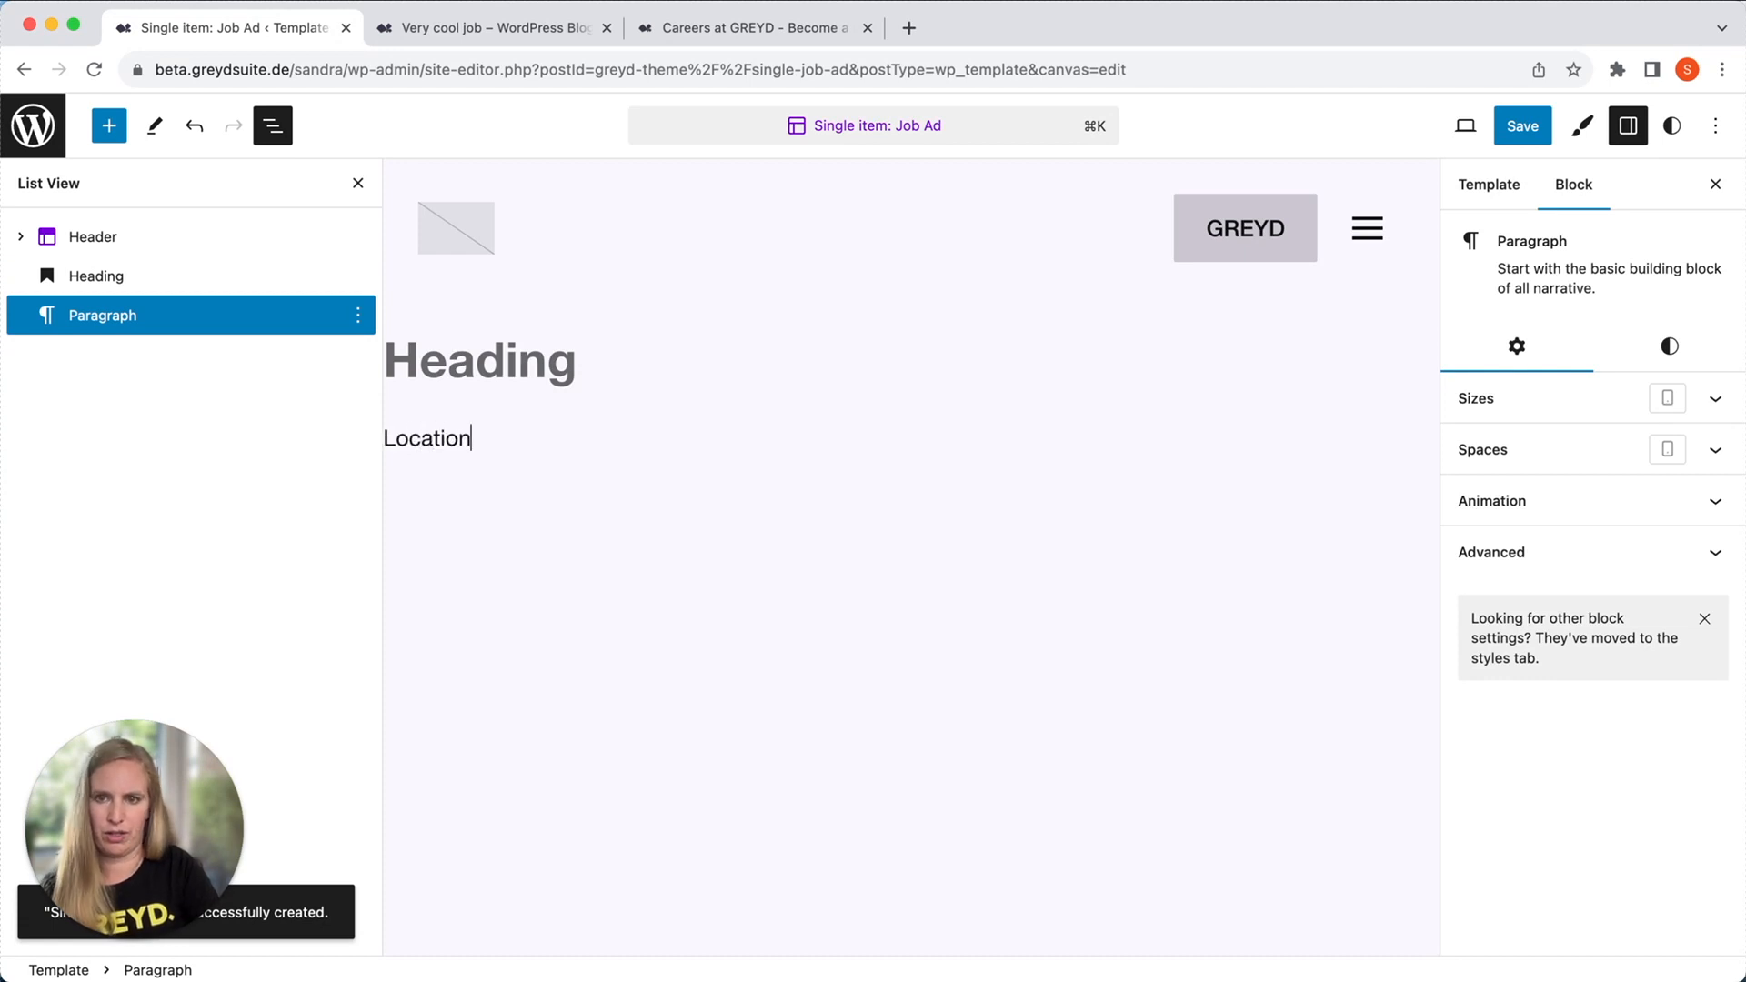
pyautogui.write('on')
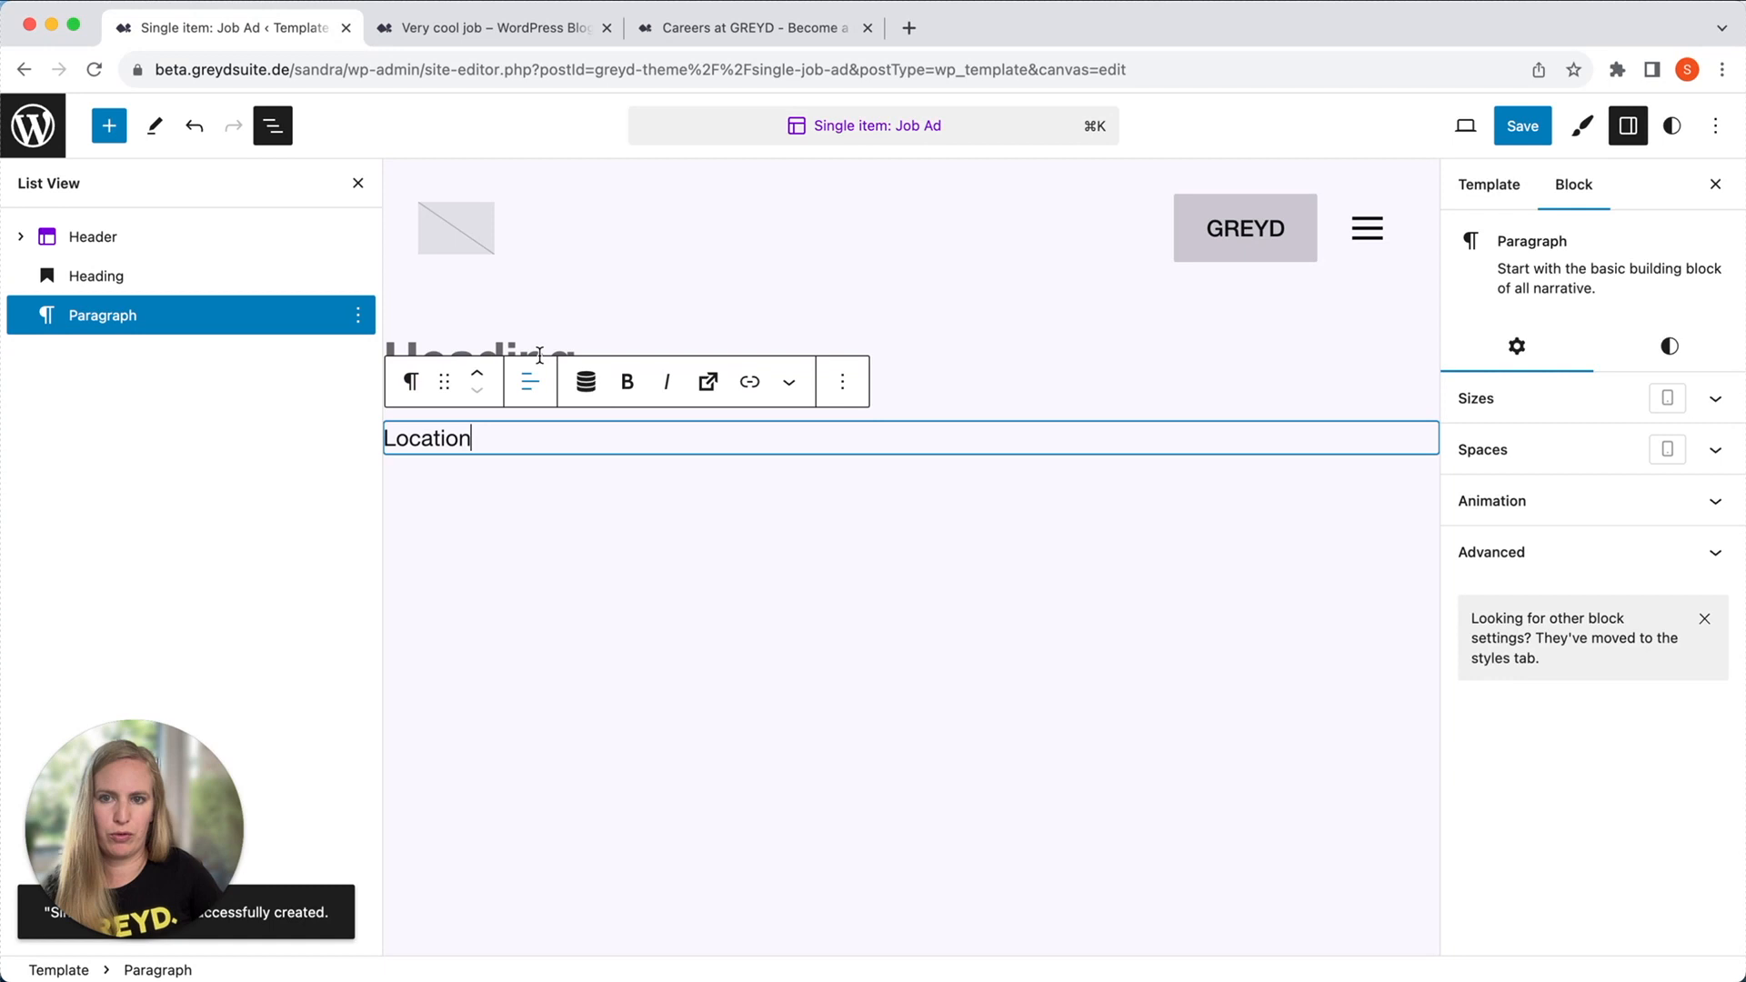
# Fill the heading with the dynamic Post title tag and replace the paragraph's "Location" text with the dynamic Location tag.
pyautogui.click(501, 336)
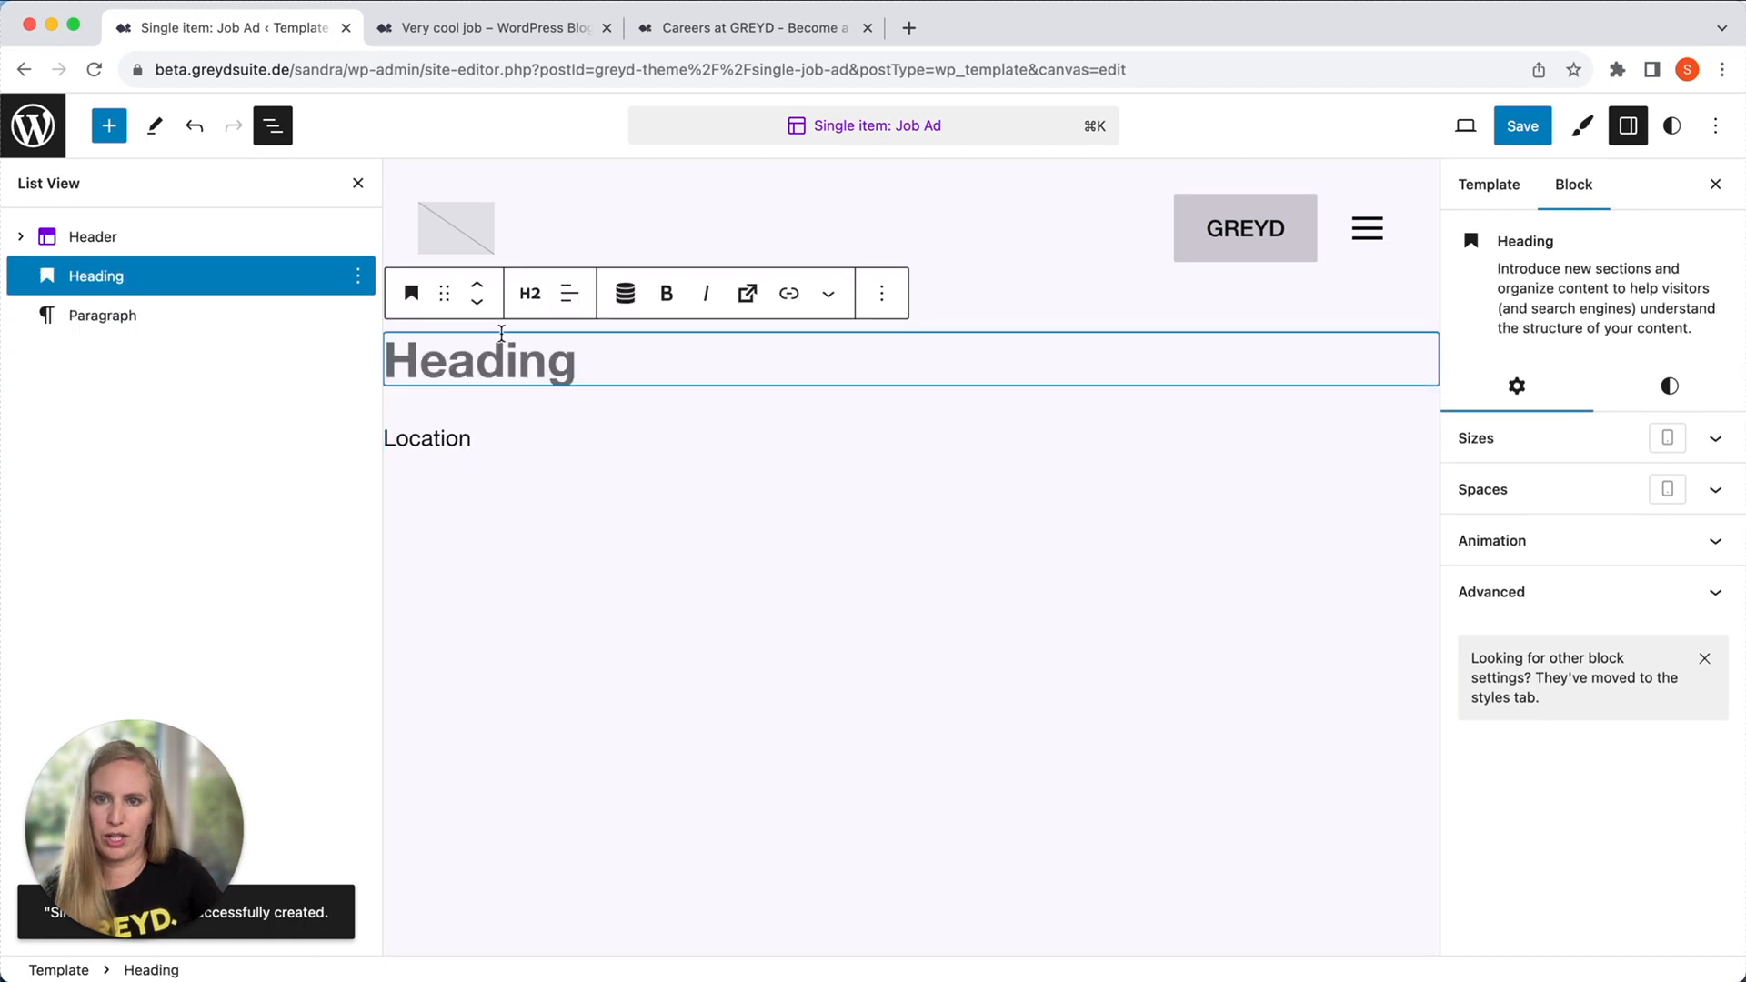
pyautogui.click(627, 292)
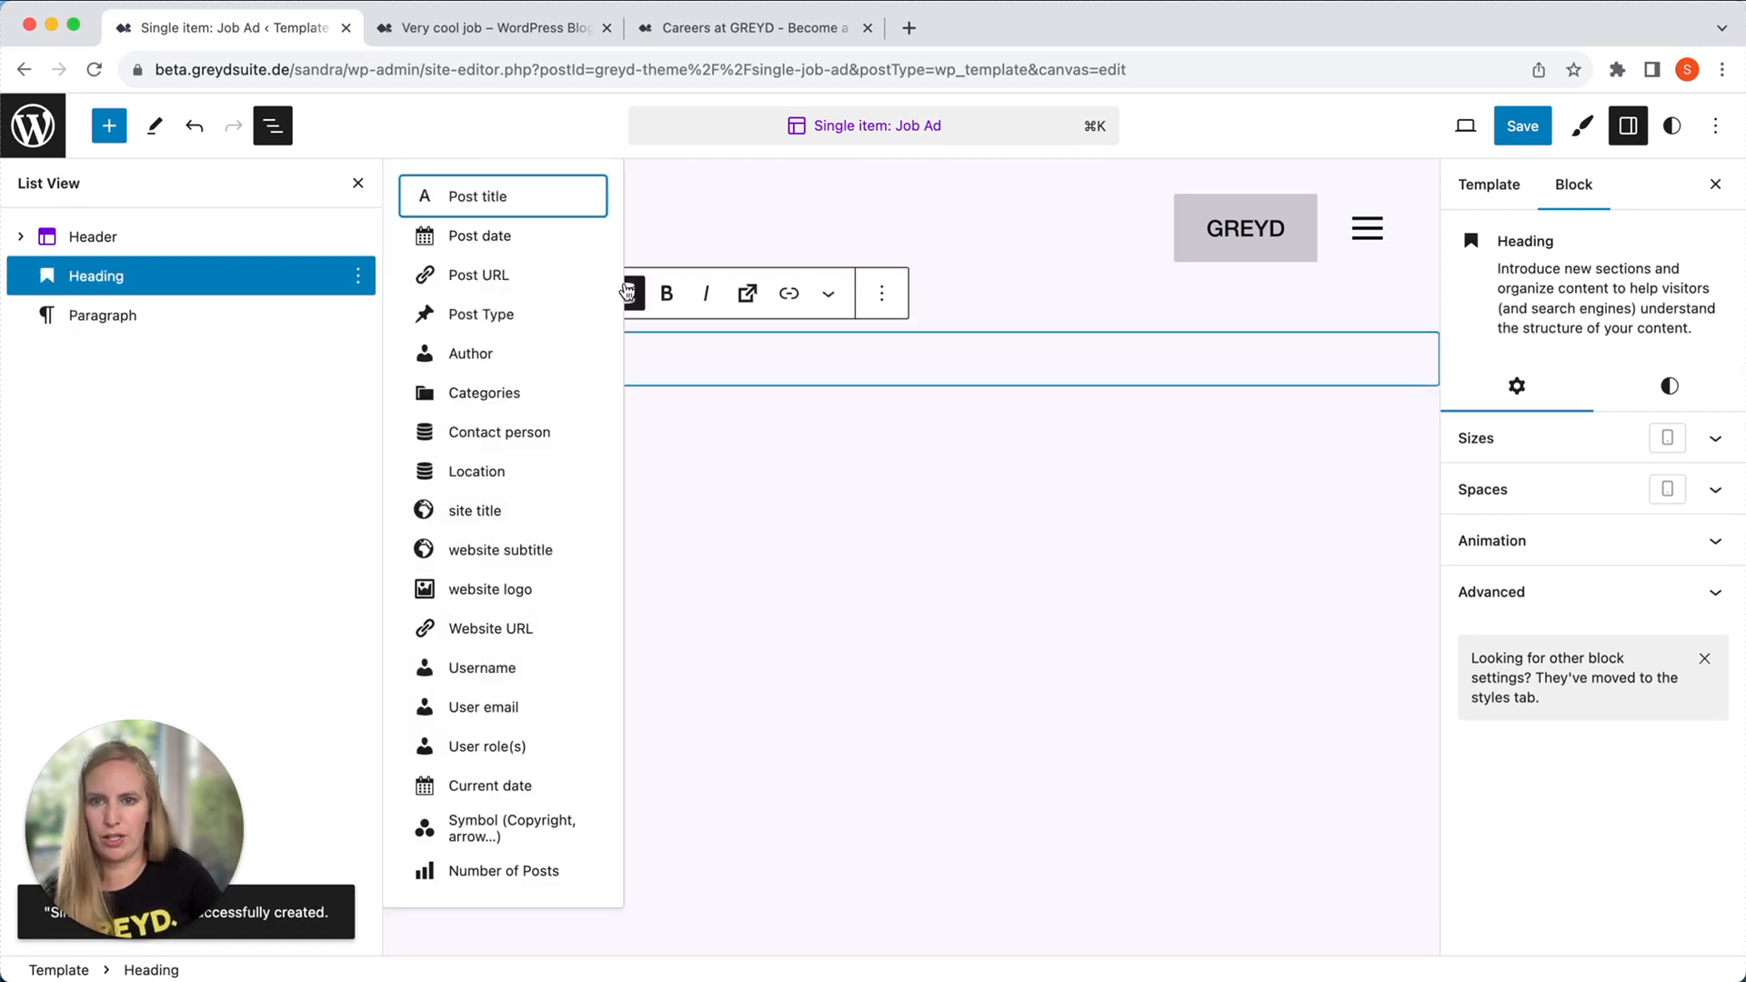
pyautogui.click(468, 196)
pyautogui.doubleClick(452, 437)
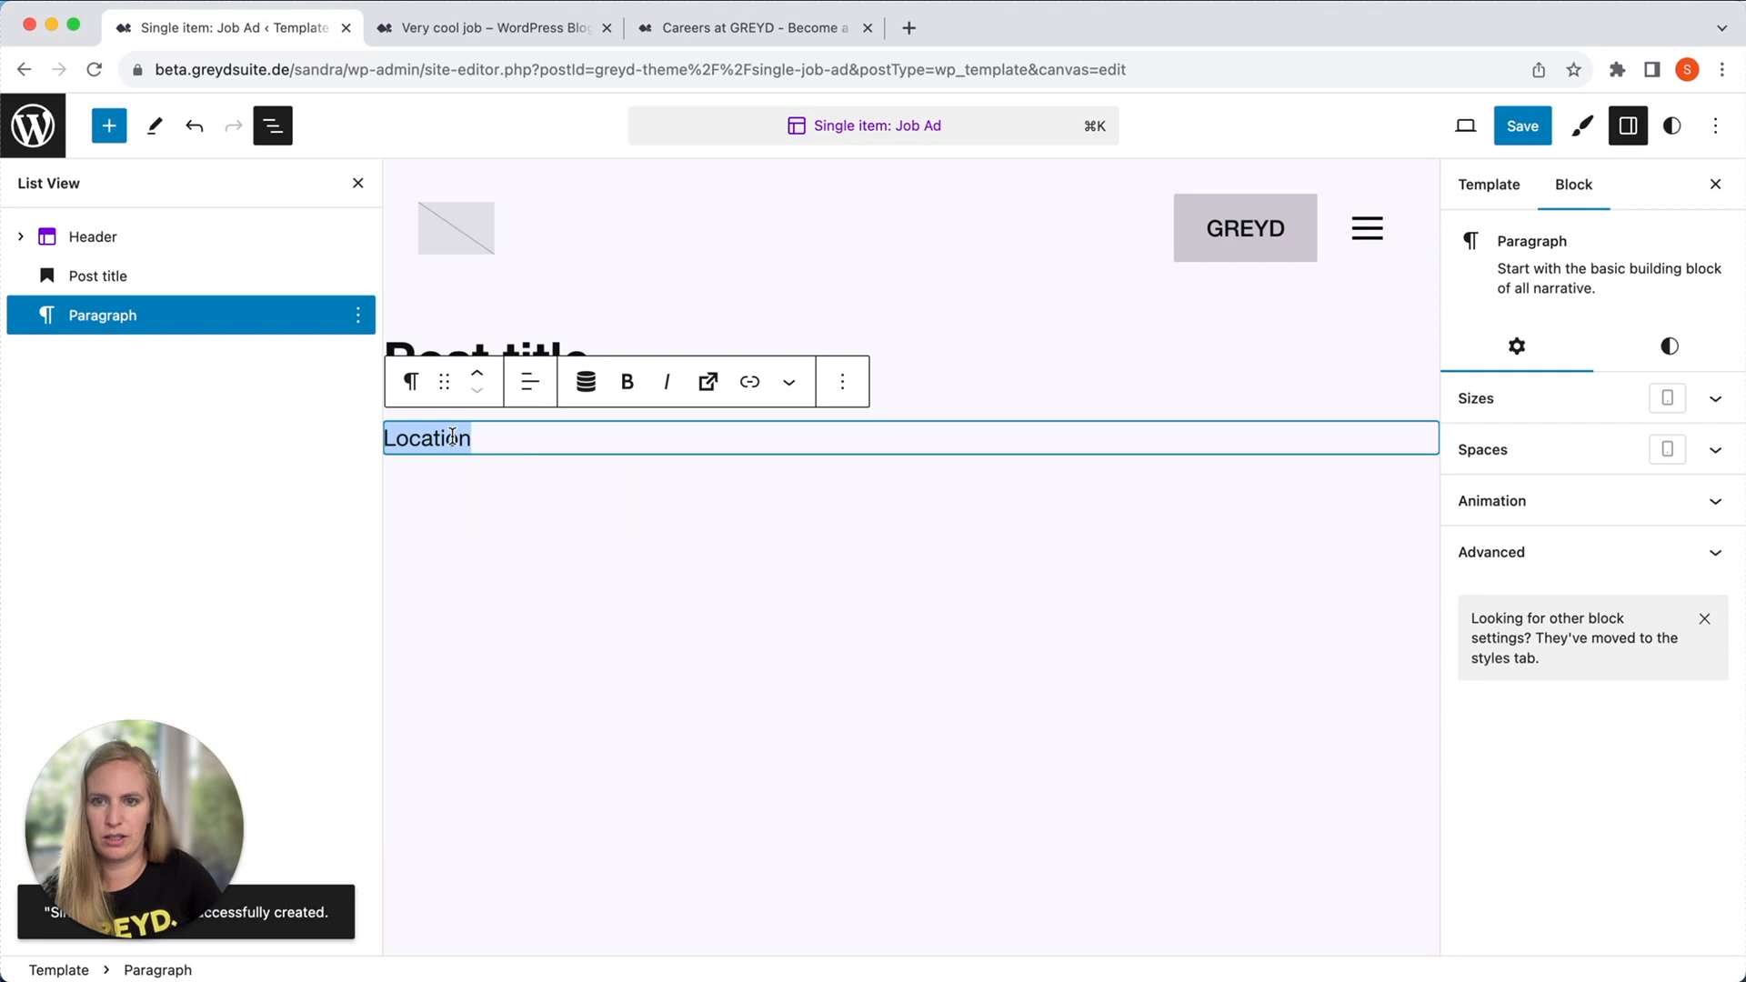
pyautogui.click(585, 381)
pyautogui.click(533, 773)
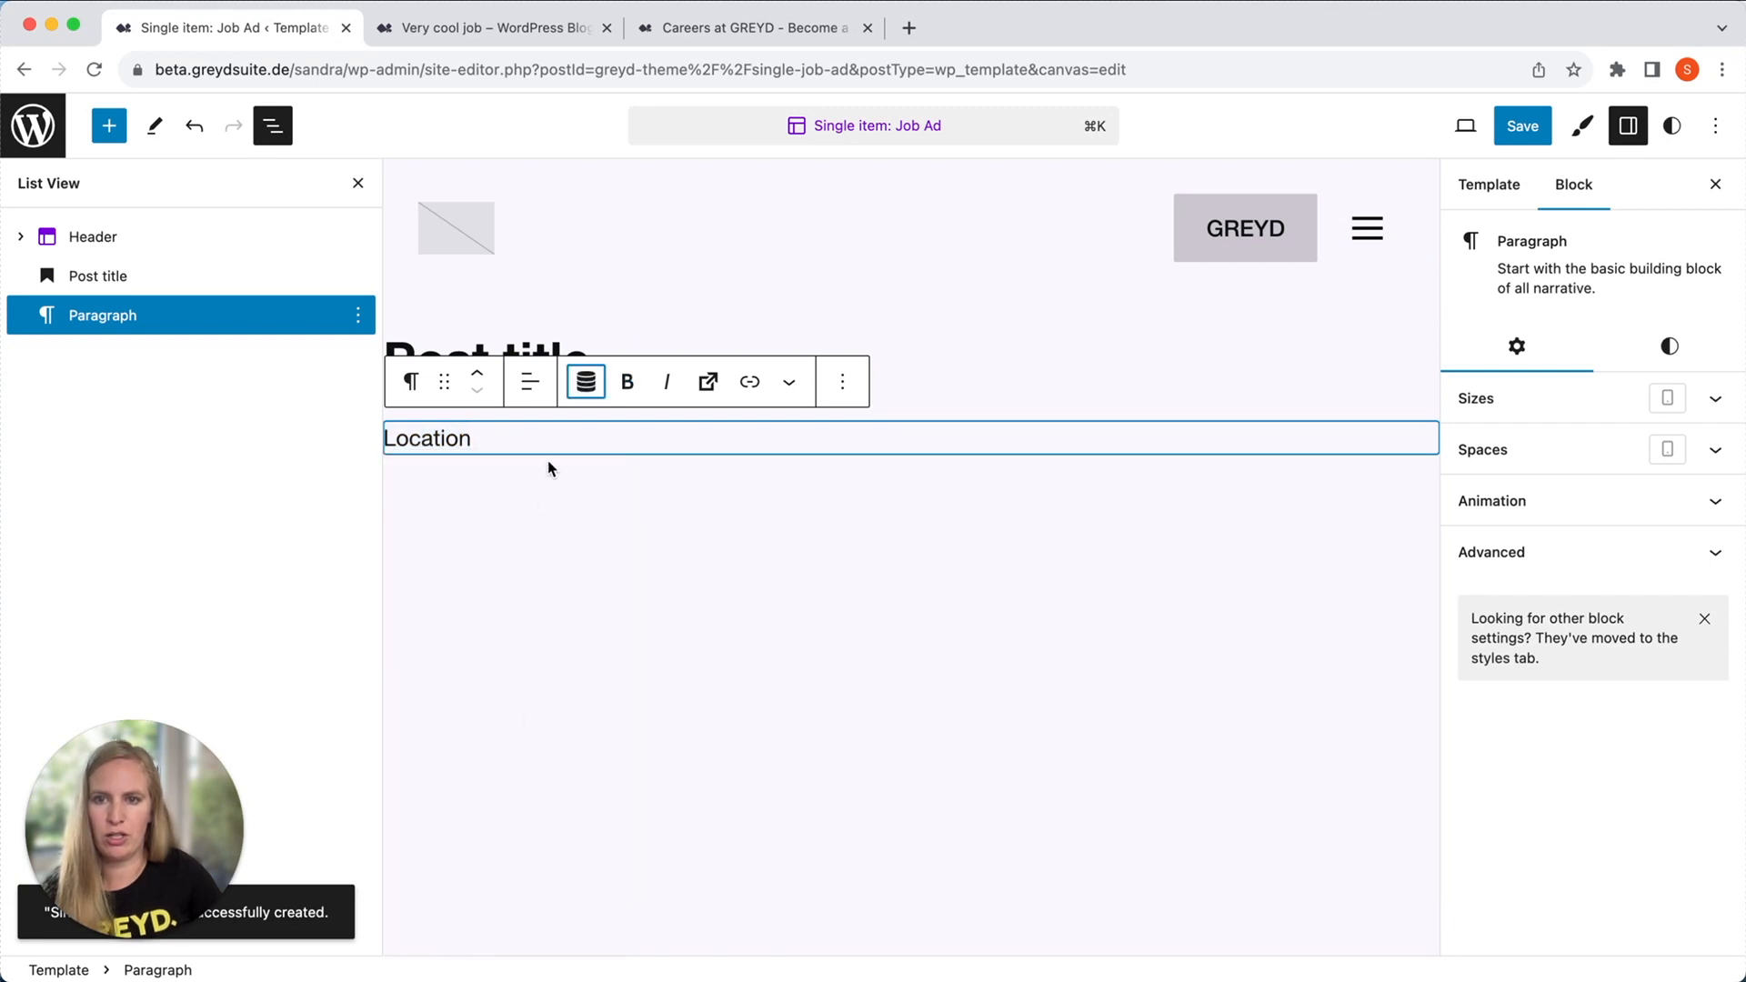
# Insert a Post Content block below the location paragraph.
pyautogui.press('Return')
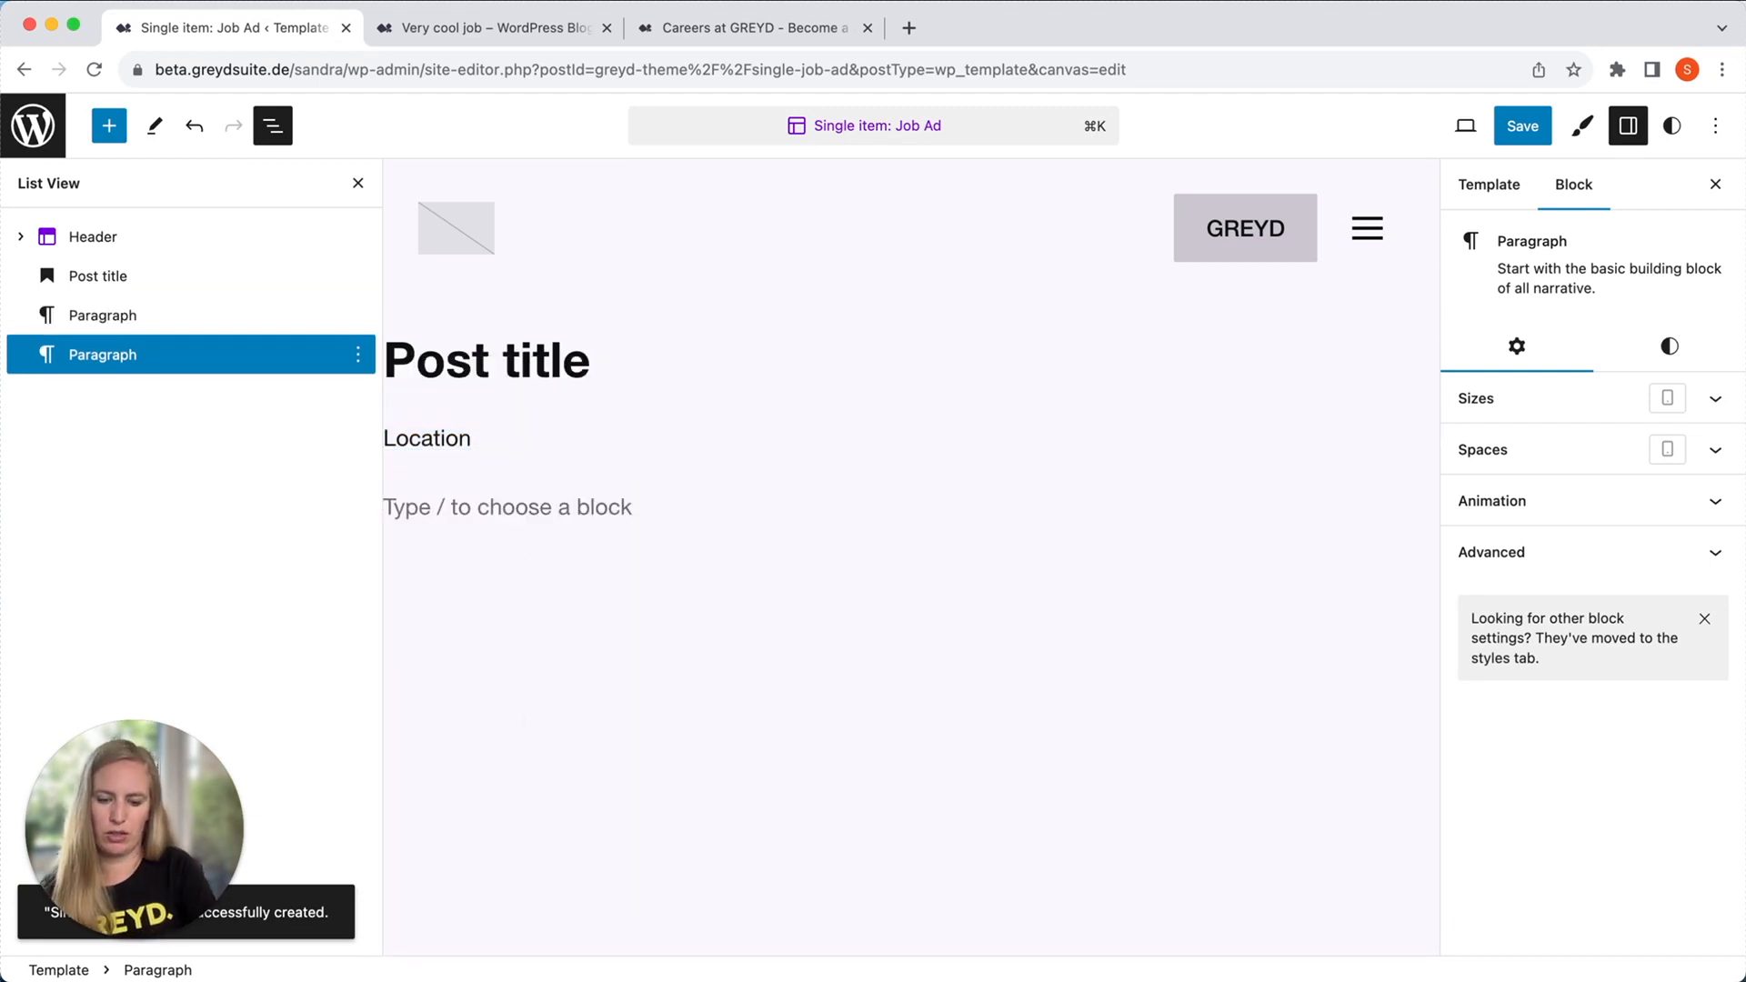
pyautogui.write('/post')
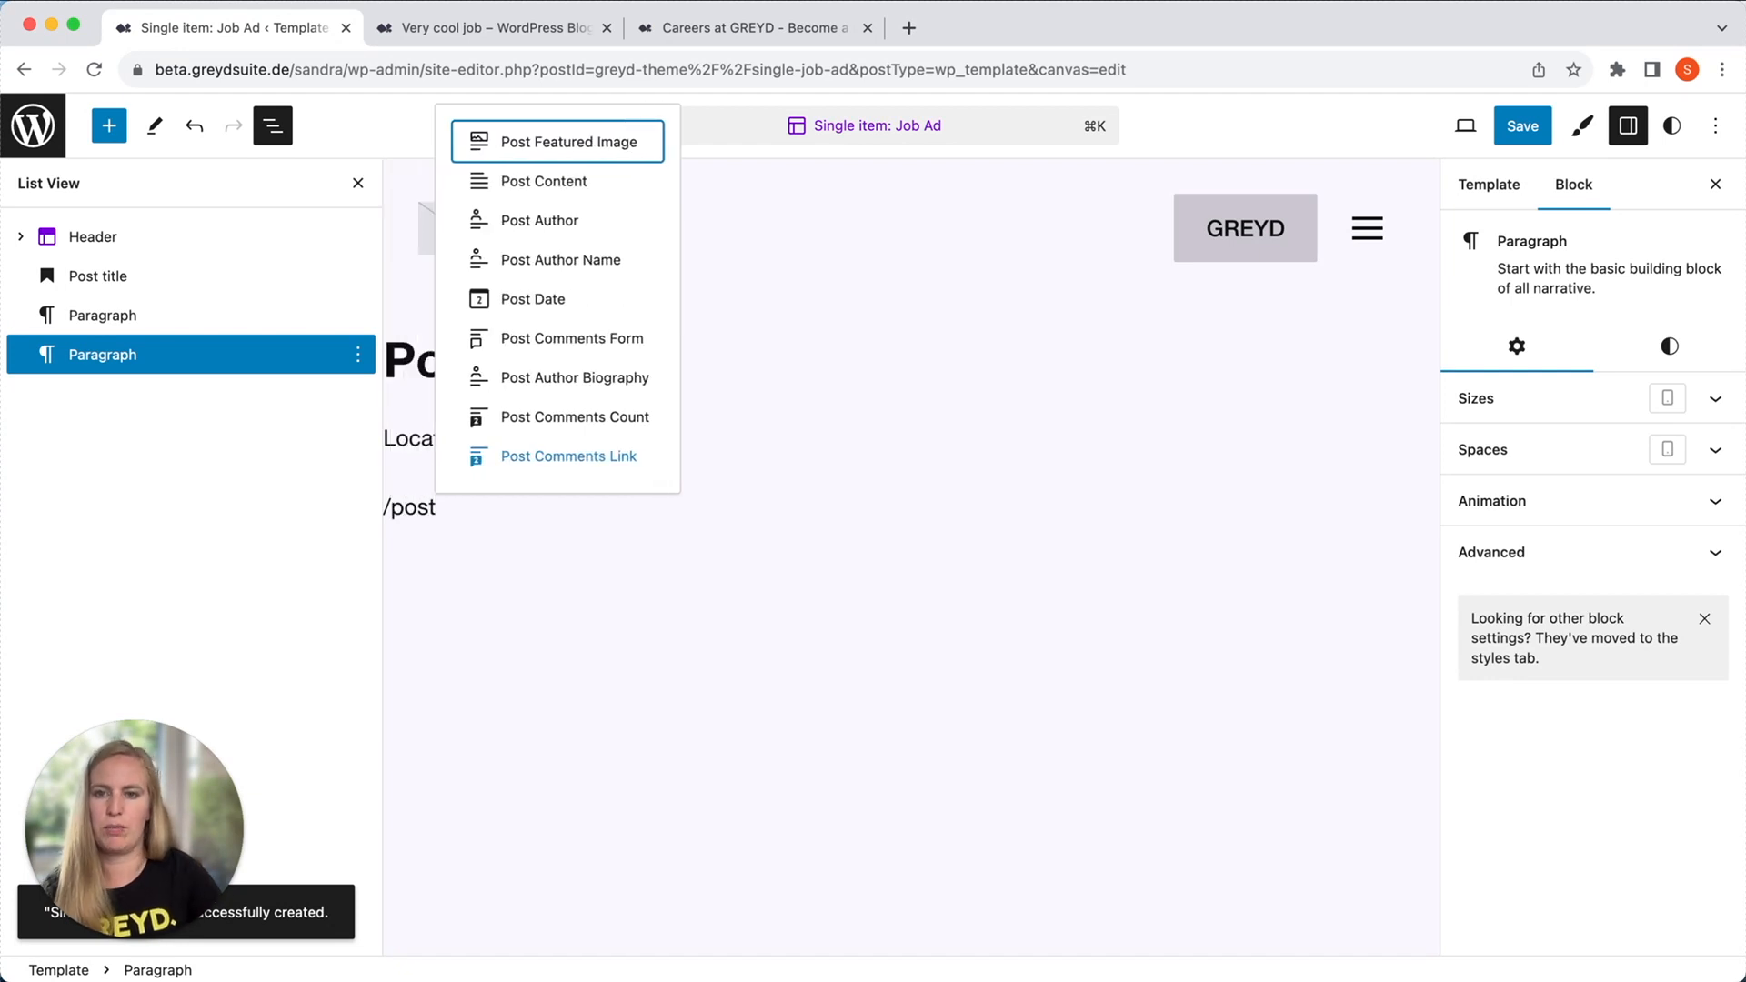
pyautogui.click(547, 179)
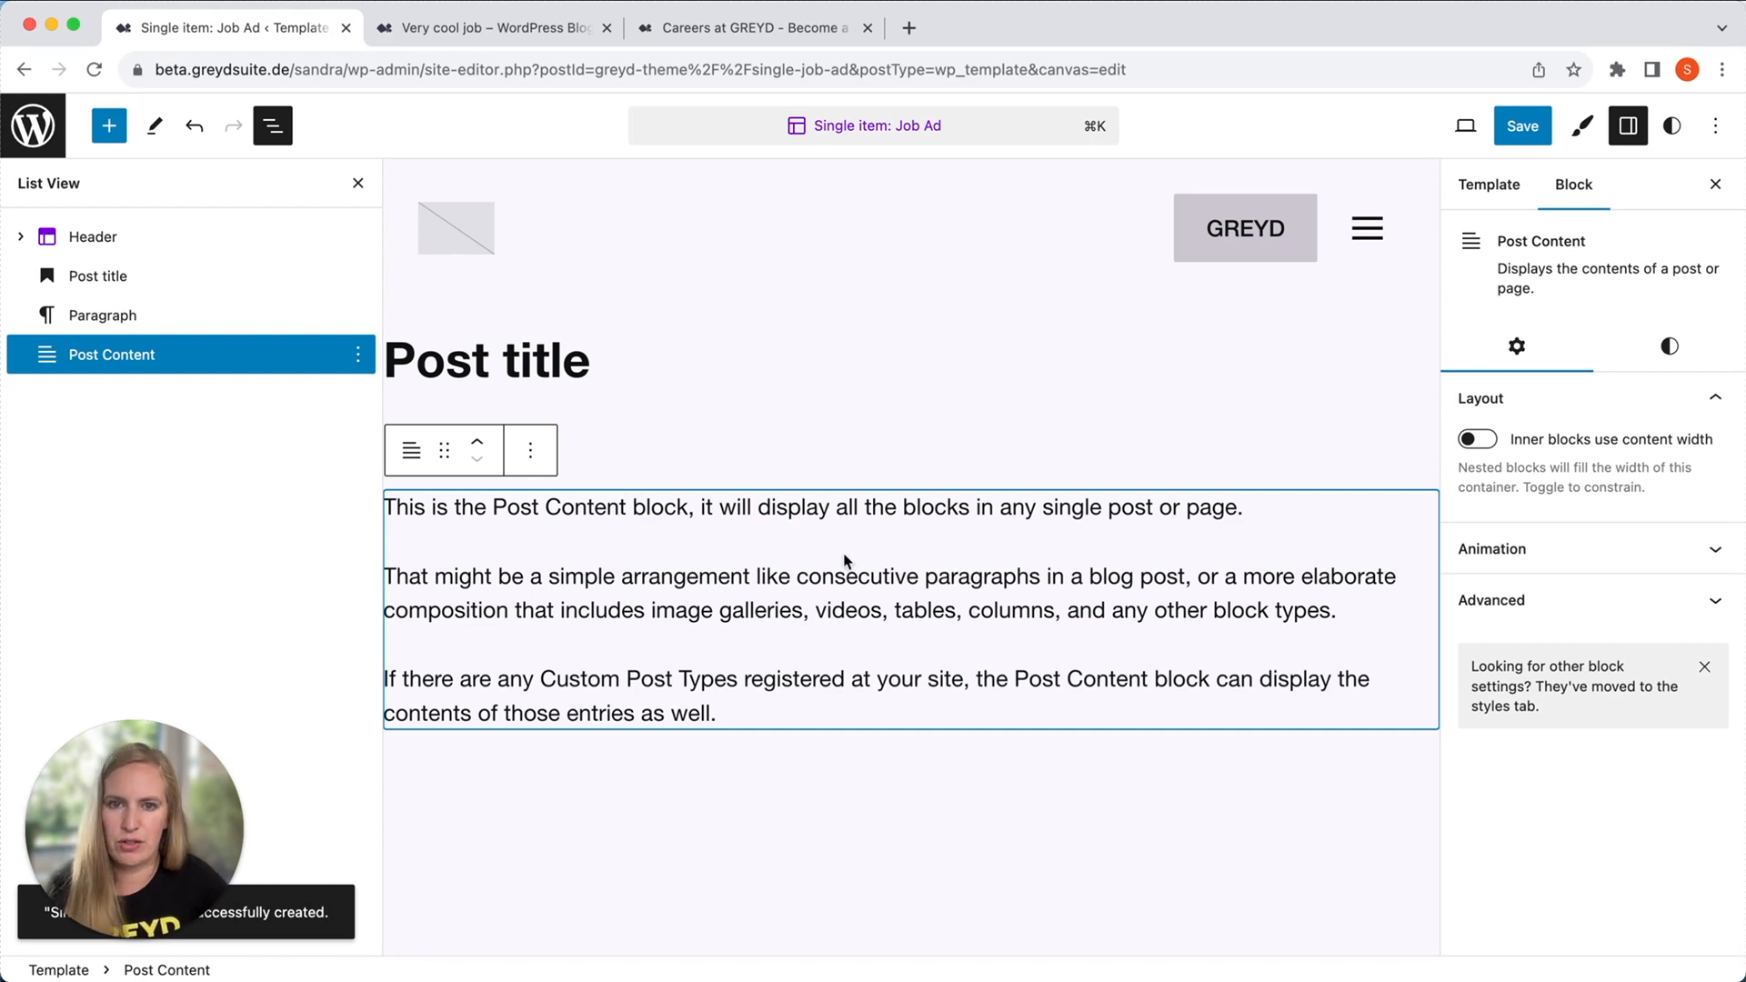
# Group the post title heading, the location paragraph and the Post Content block.
pyautogui.keyDown('shift'); pyautogui.click(302, 284); pyautogui.keyUp('shift')
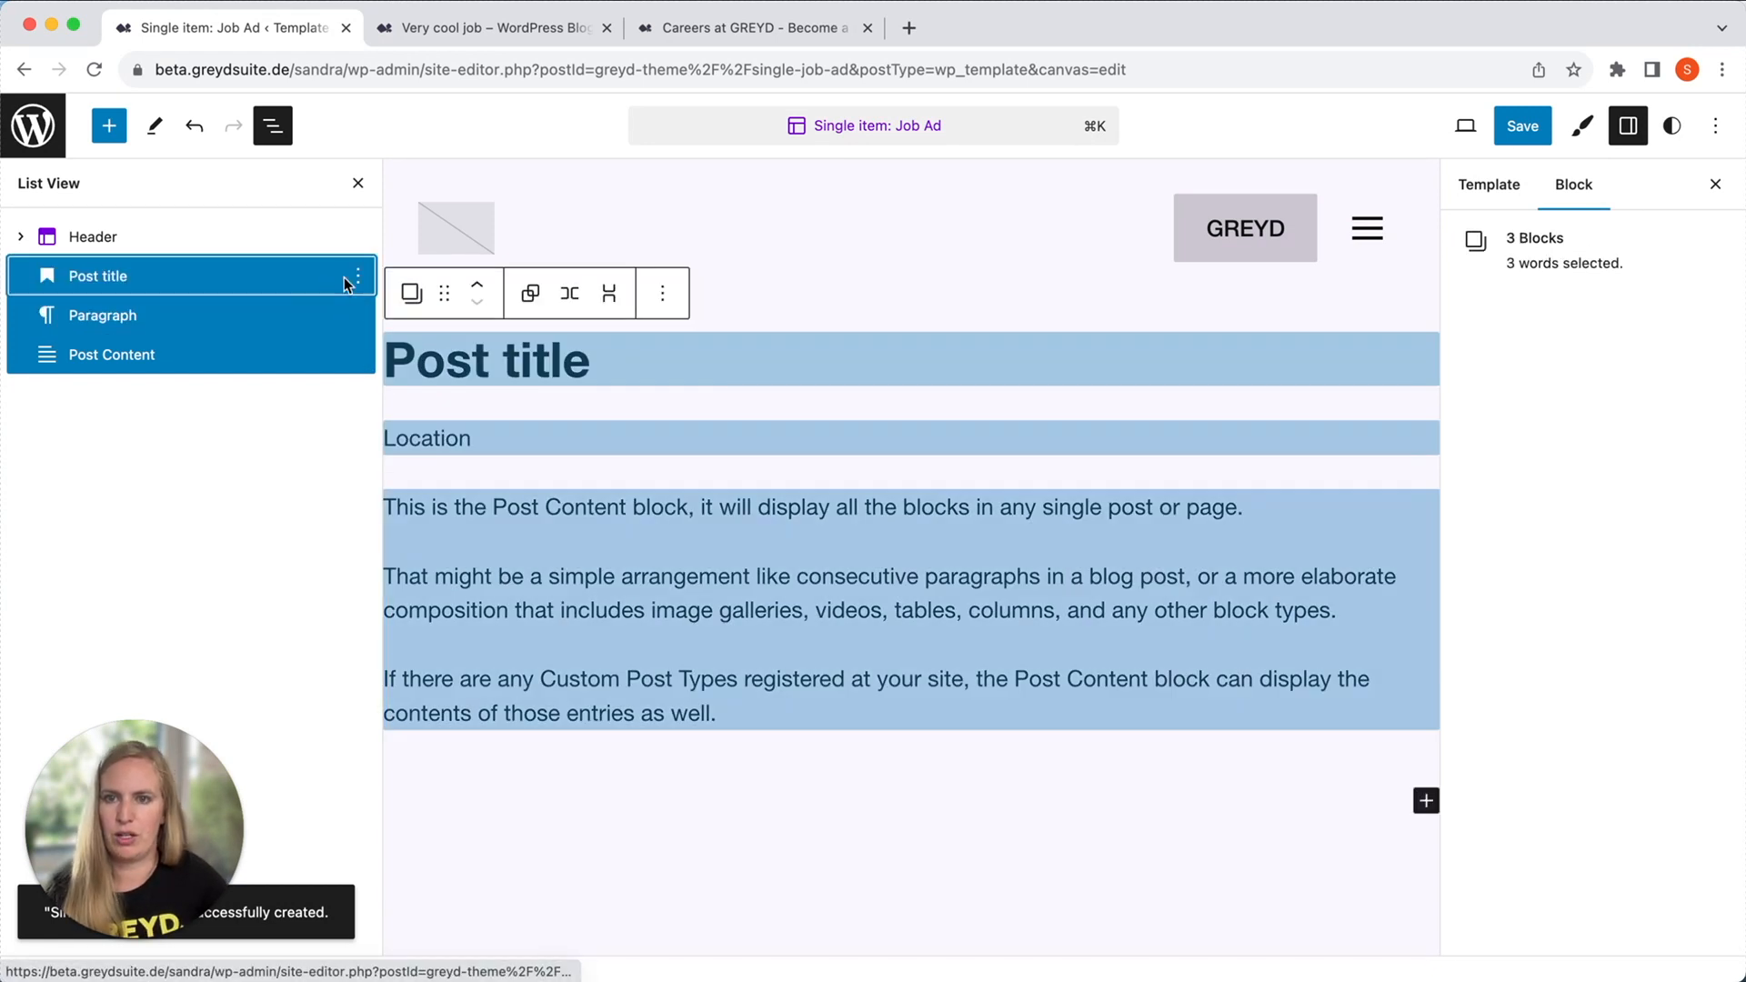
pyautogui.click(358, 276)
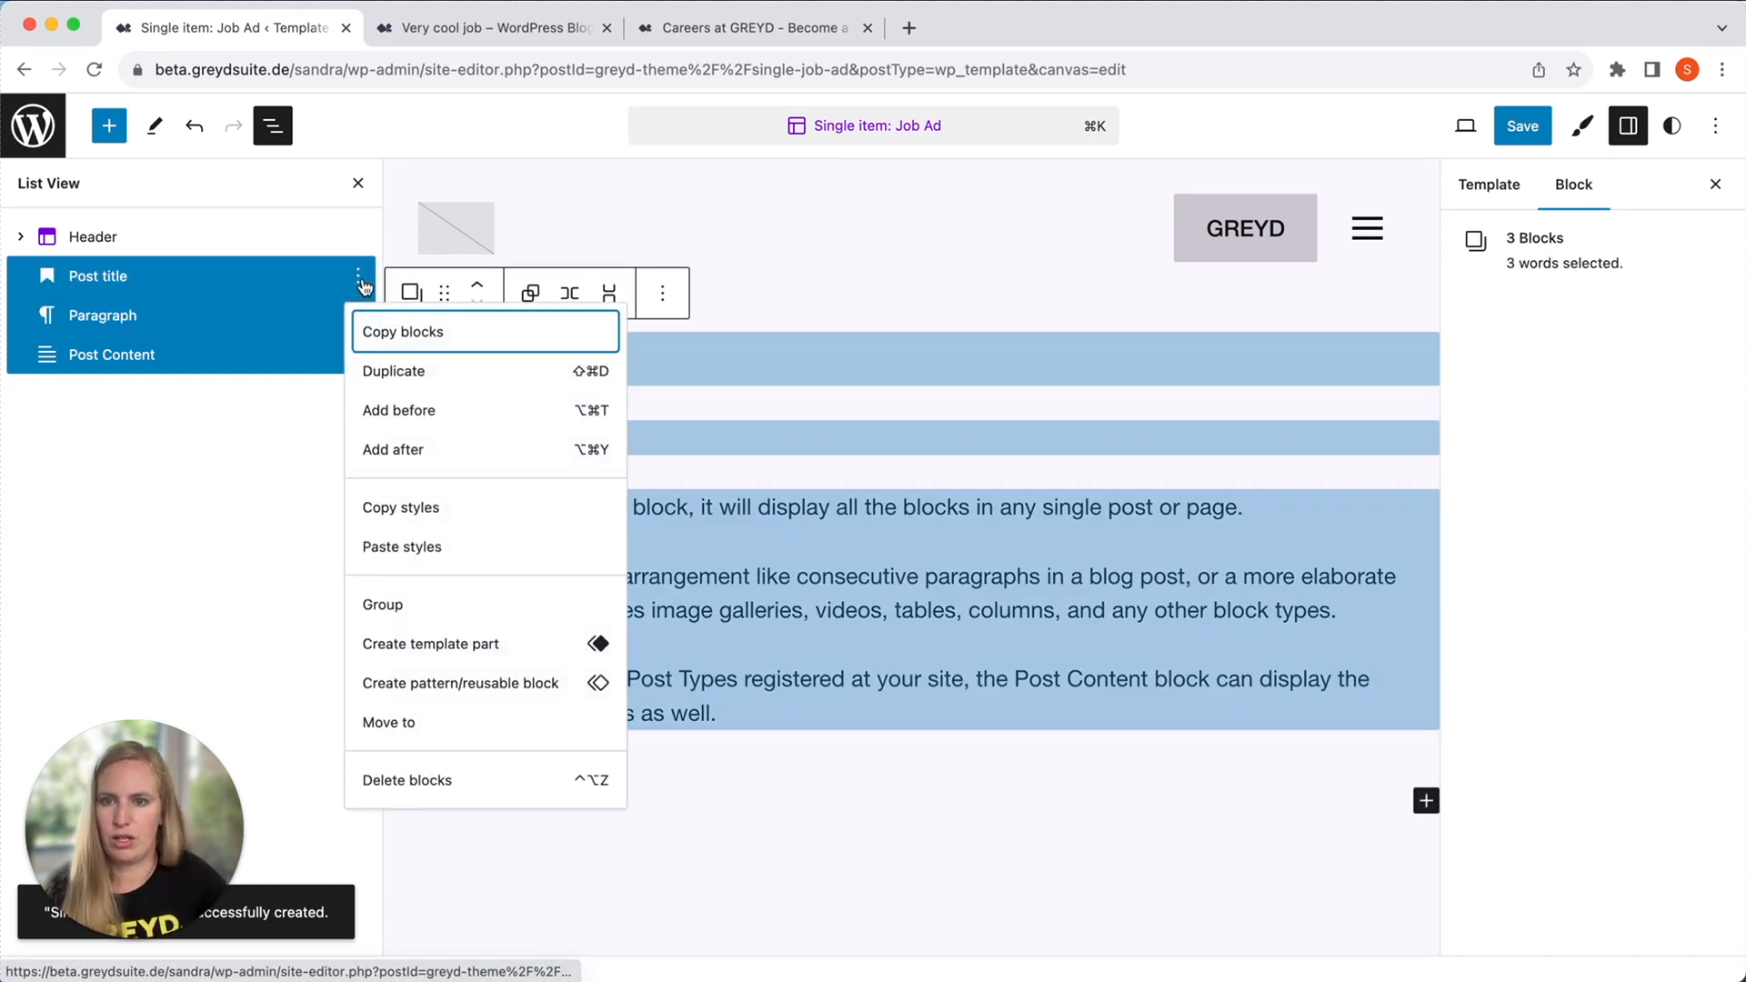
pyautogui.click(420, 604)
pyautogui.click(885, 864)
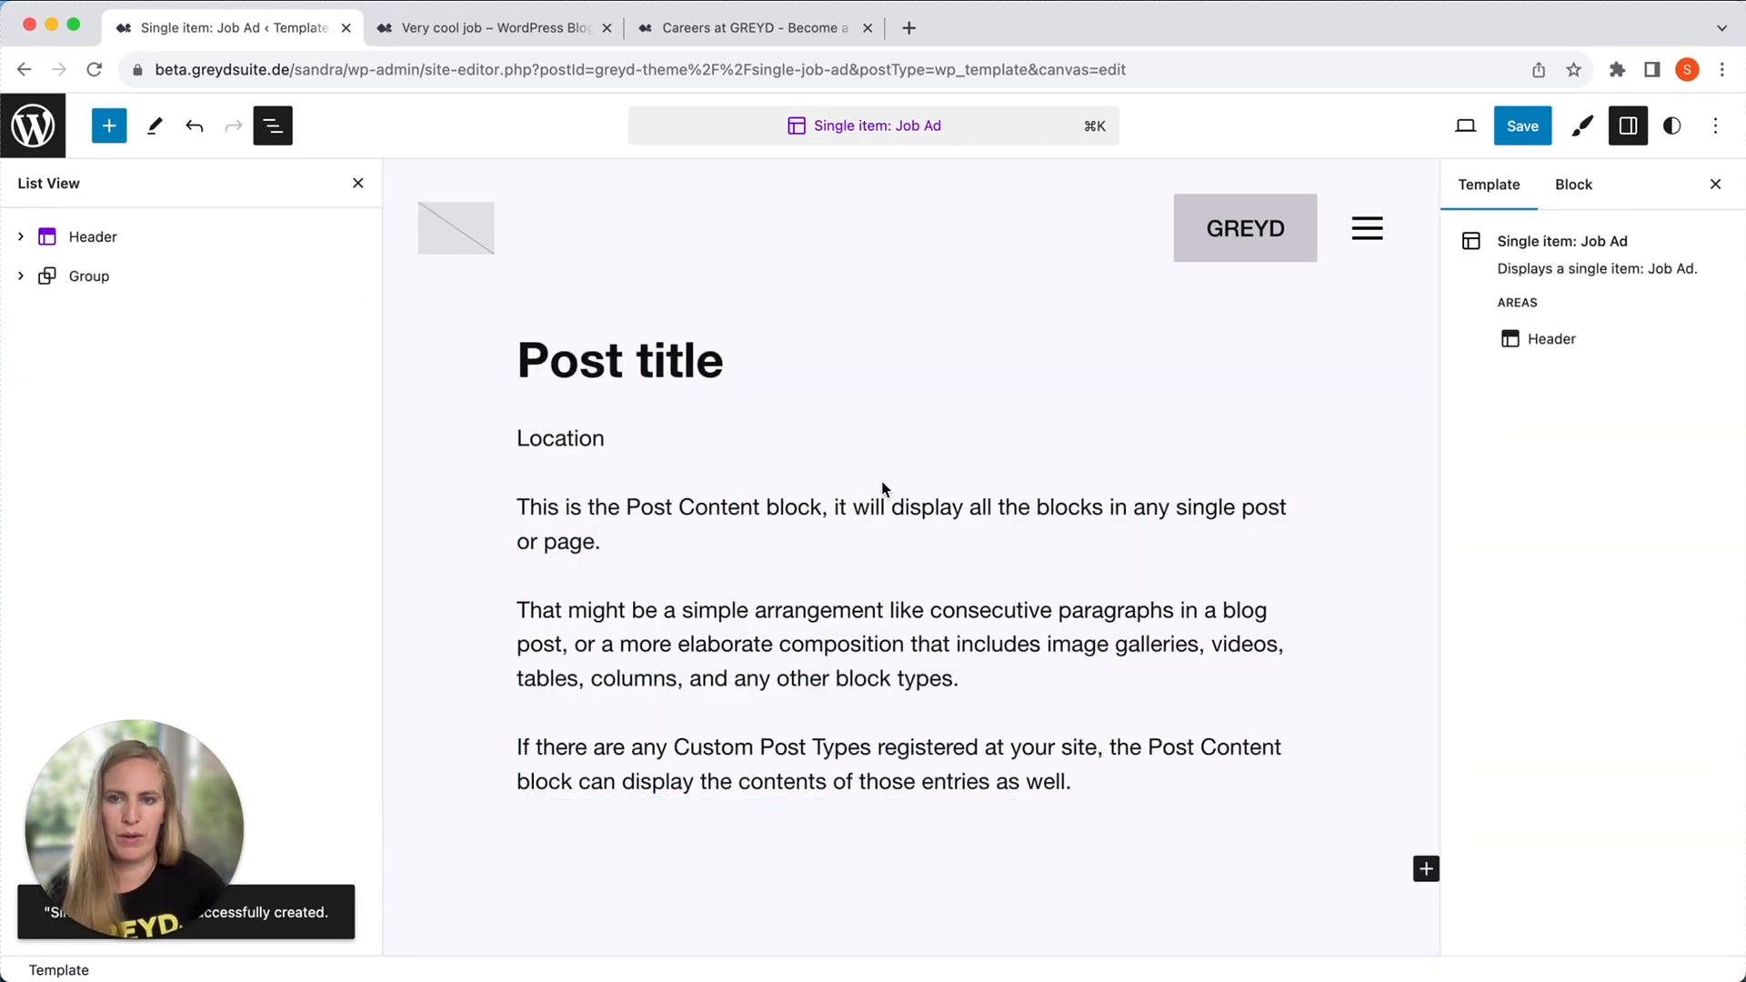
# Save the "Single item: Job Ad" template and reload the published "Very cool job" ad on the website.
pyautogui.click(1514, 134)
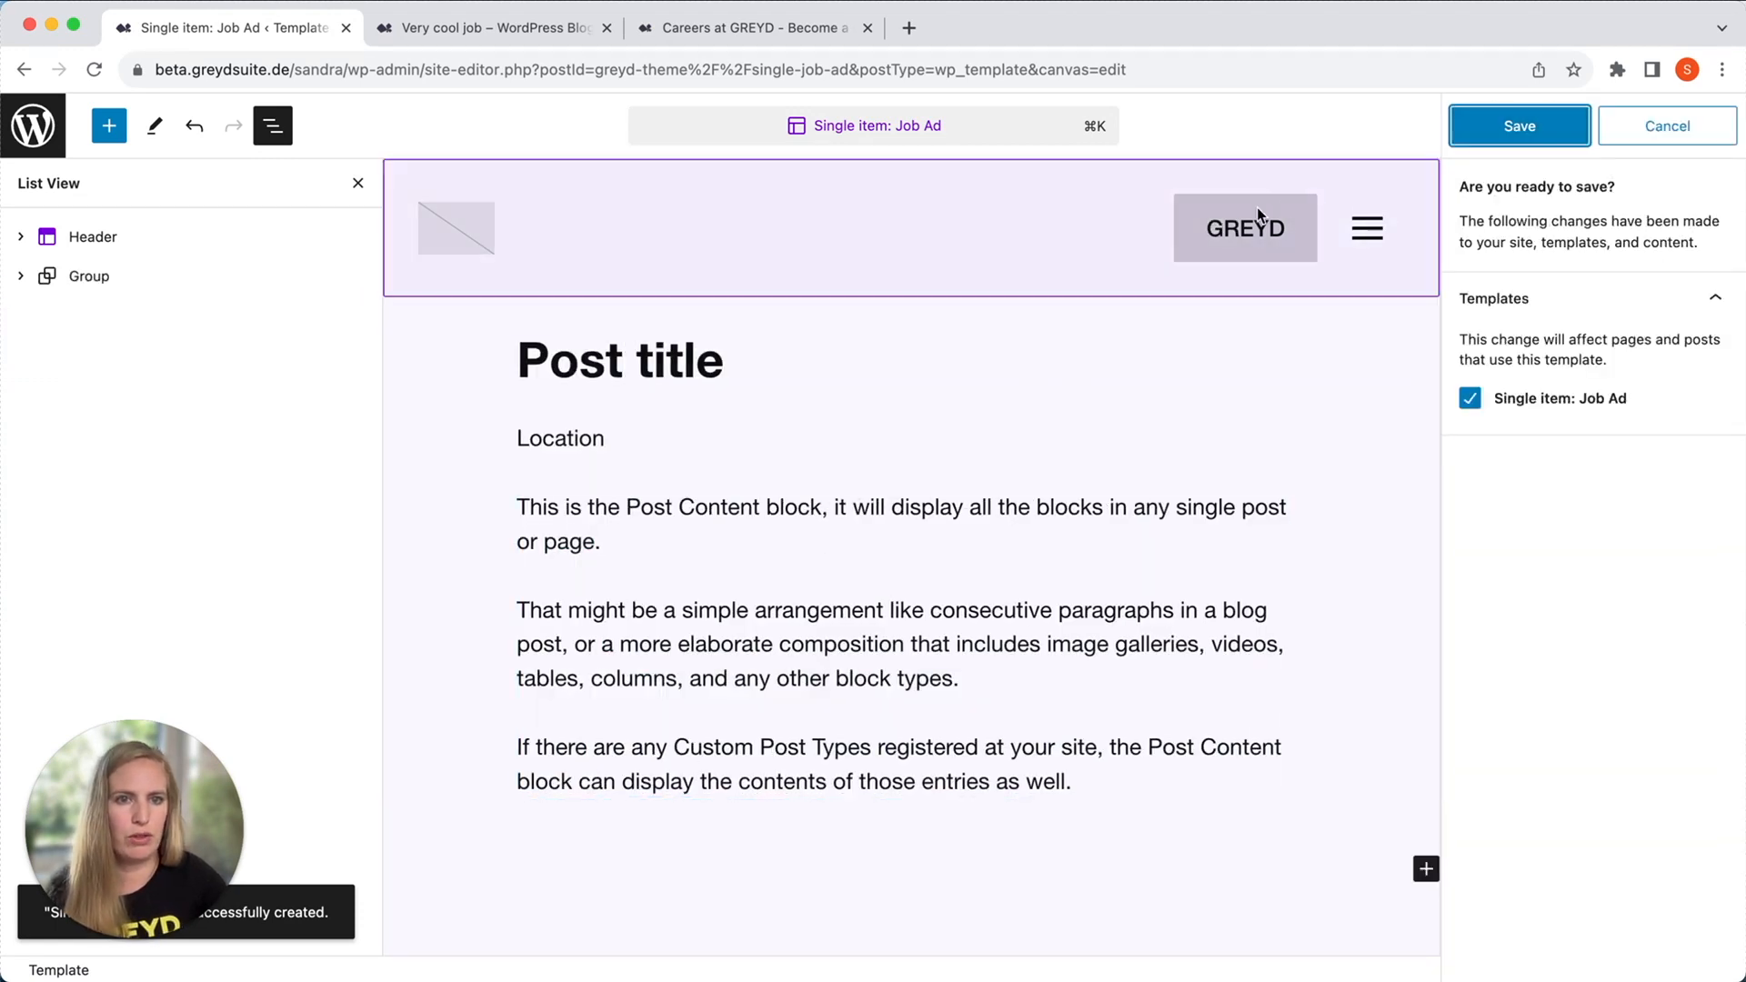
pyautogui.click(1514, 129)
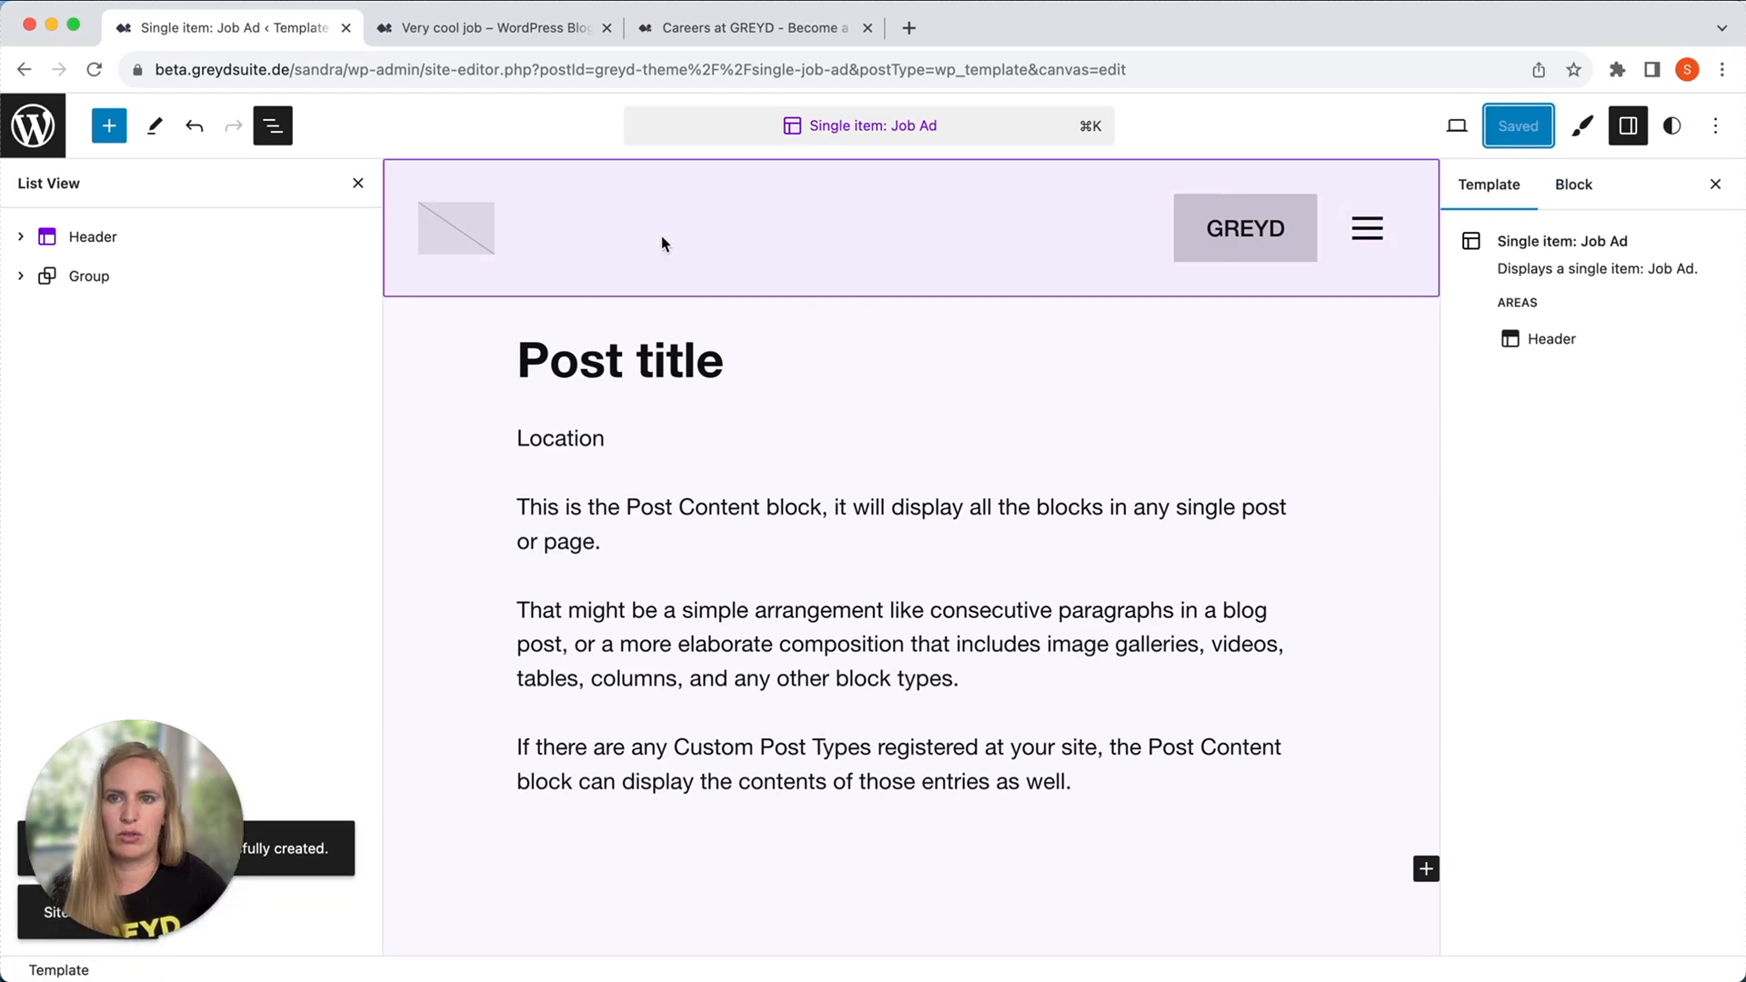
pyautogui.click(498, 29)
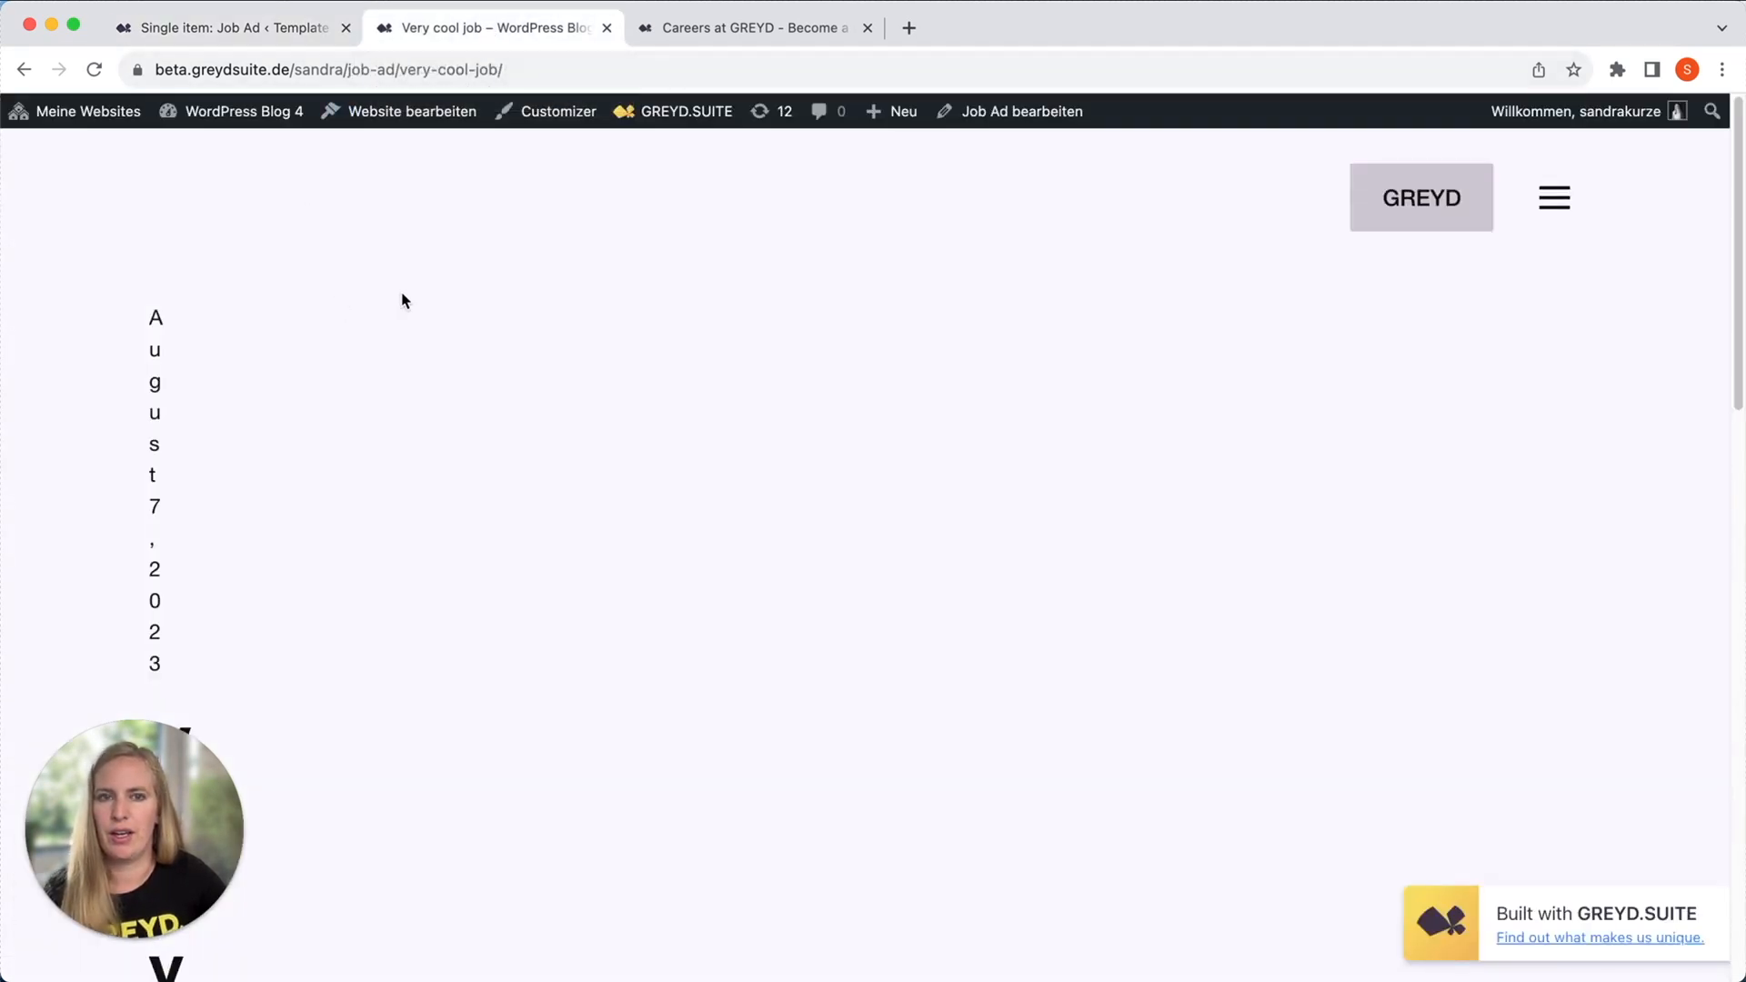
pyautogui.click(95, 70)
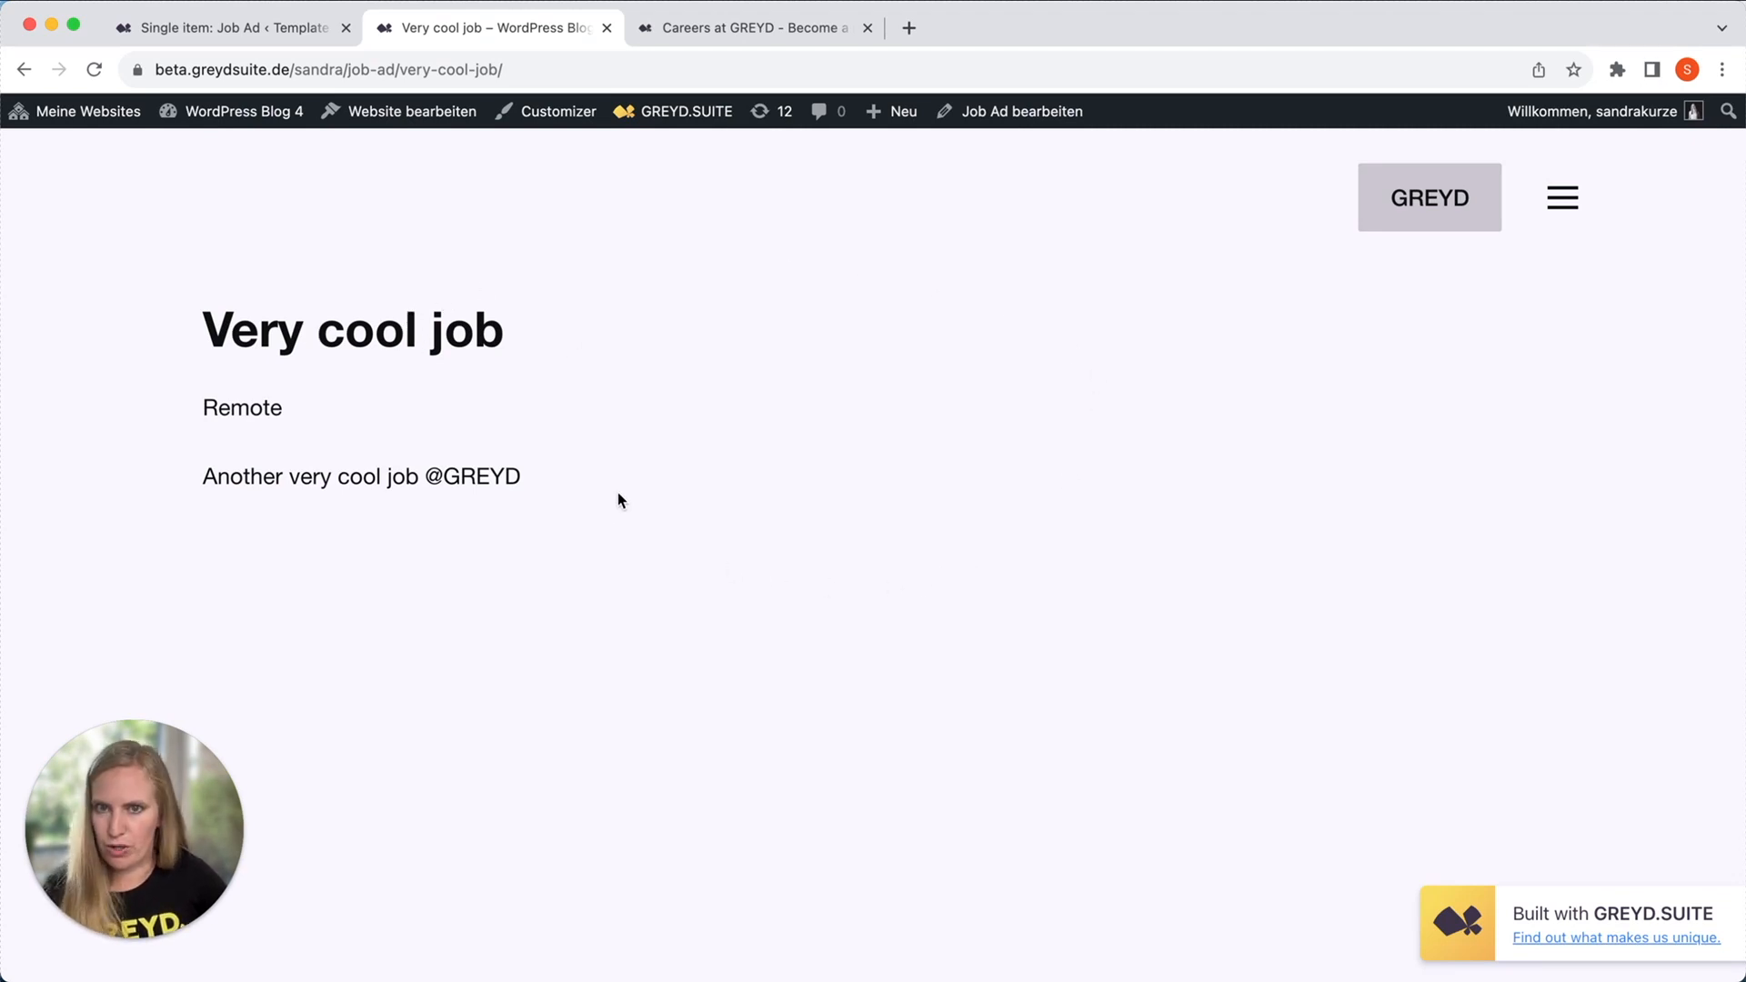
# View the "Developer (m/f/d)" ad from the Career page to check its layout, and return to the Career page.
pyautogui.click(24, 69)
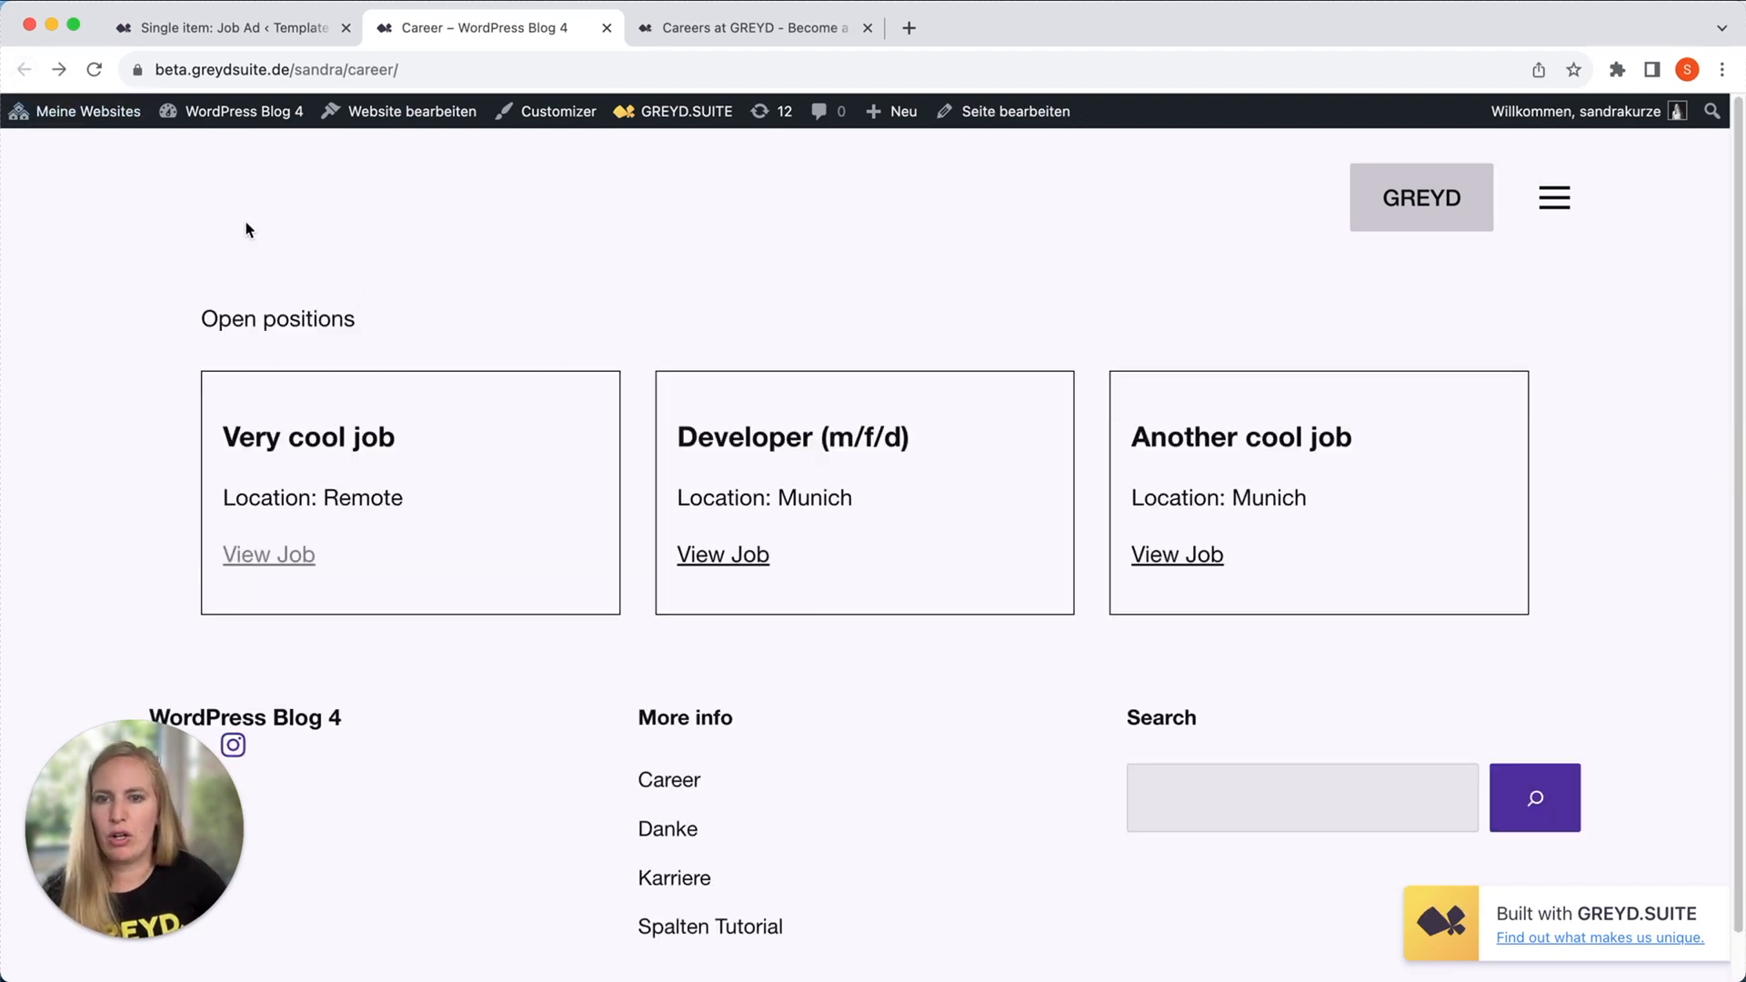
pyautogui.click(730, 549)
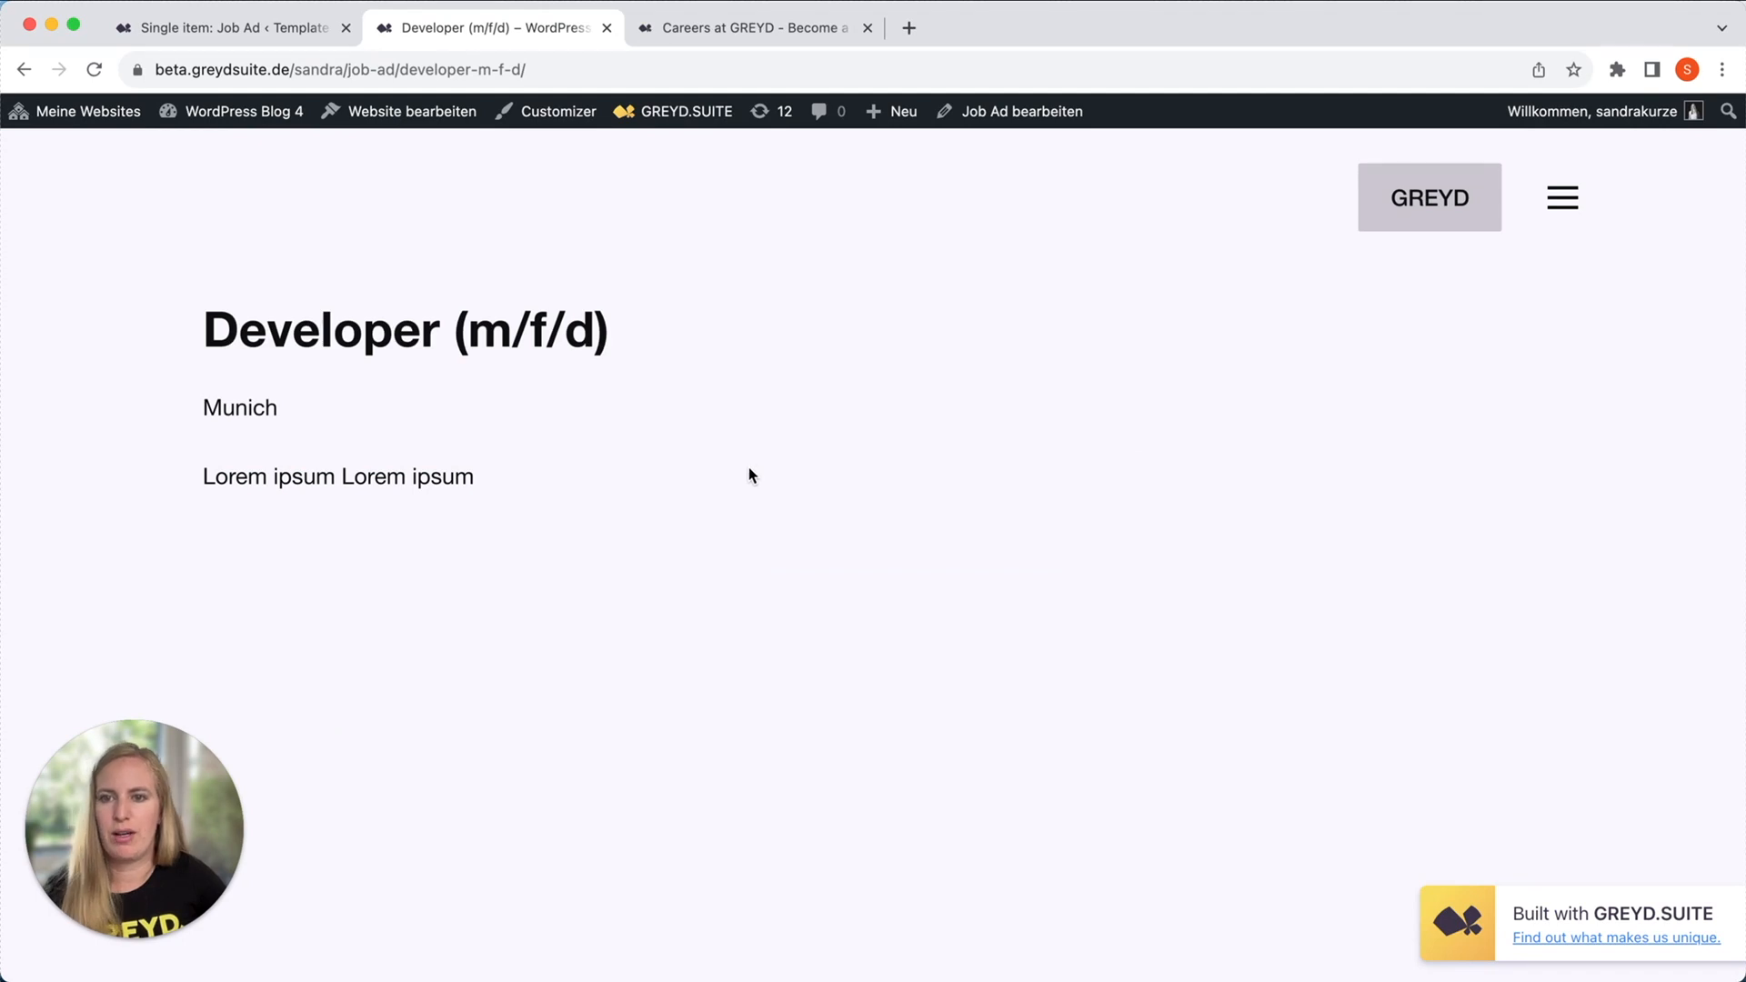
pyautogui.click(16, 76)
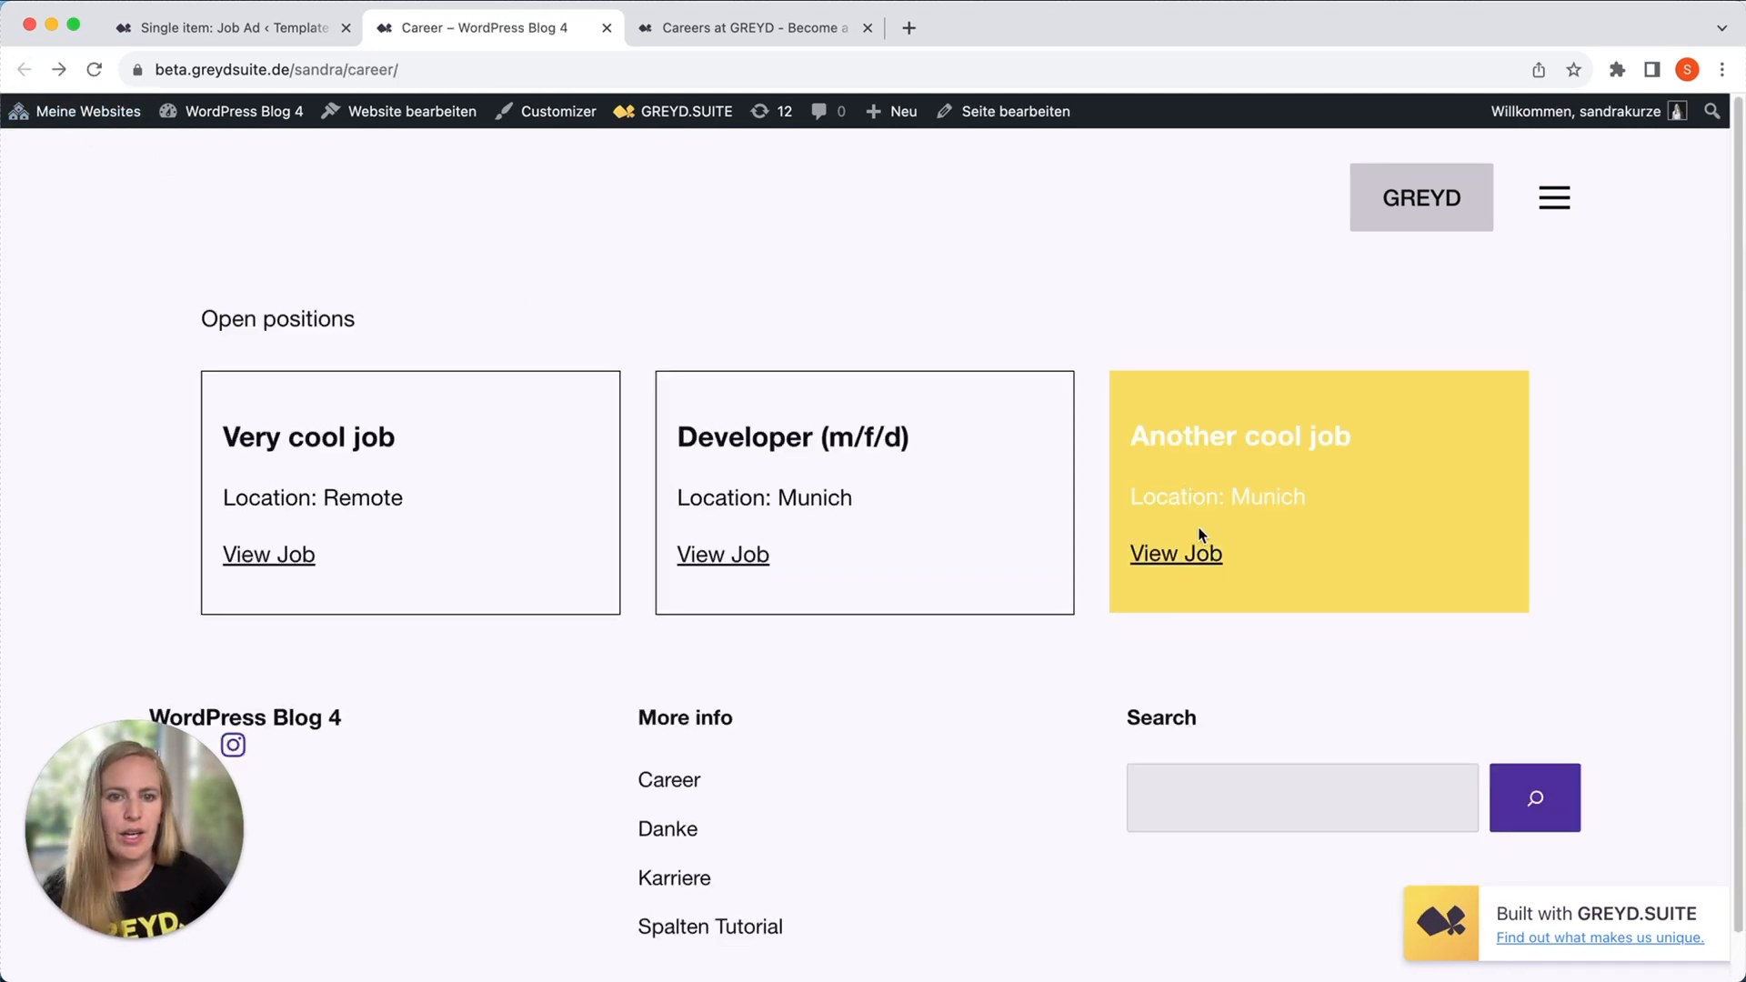
# View the "Another cool job" ad from the Career page and return to the "Single item: Job Ad" template.
pyautogui.click(1186, 554)
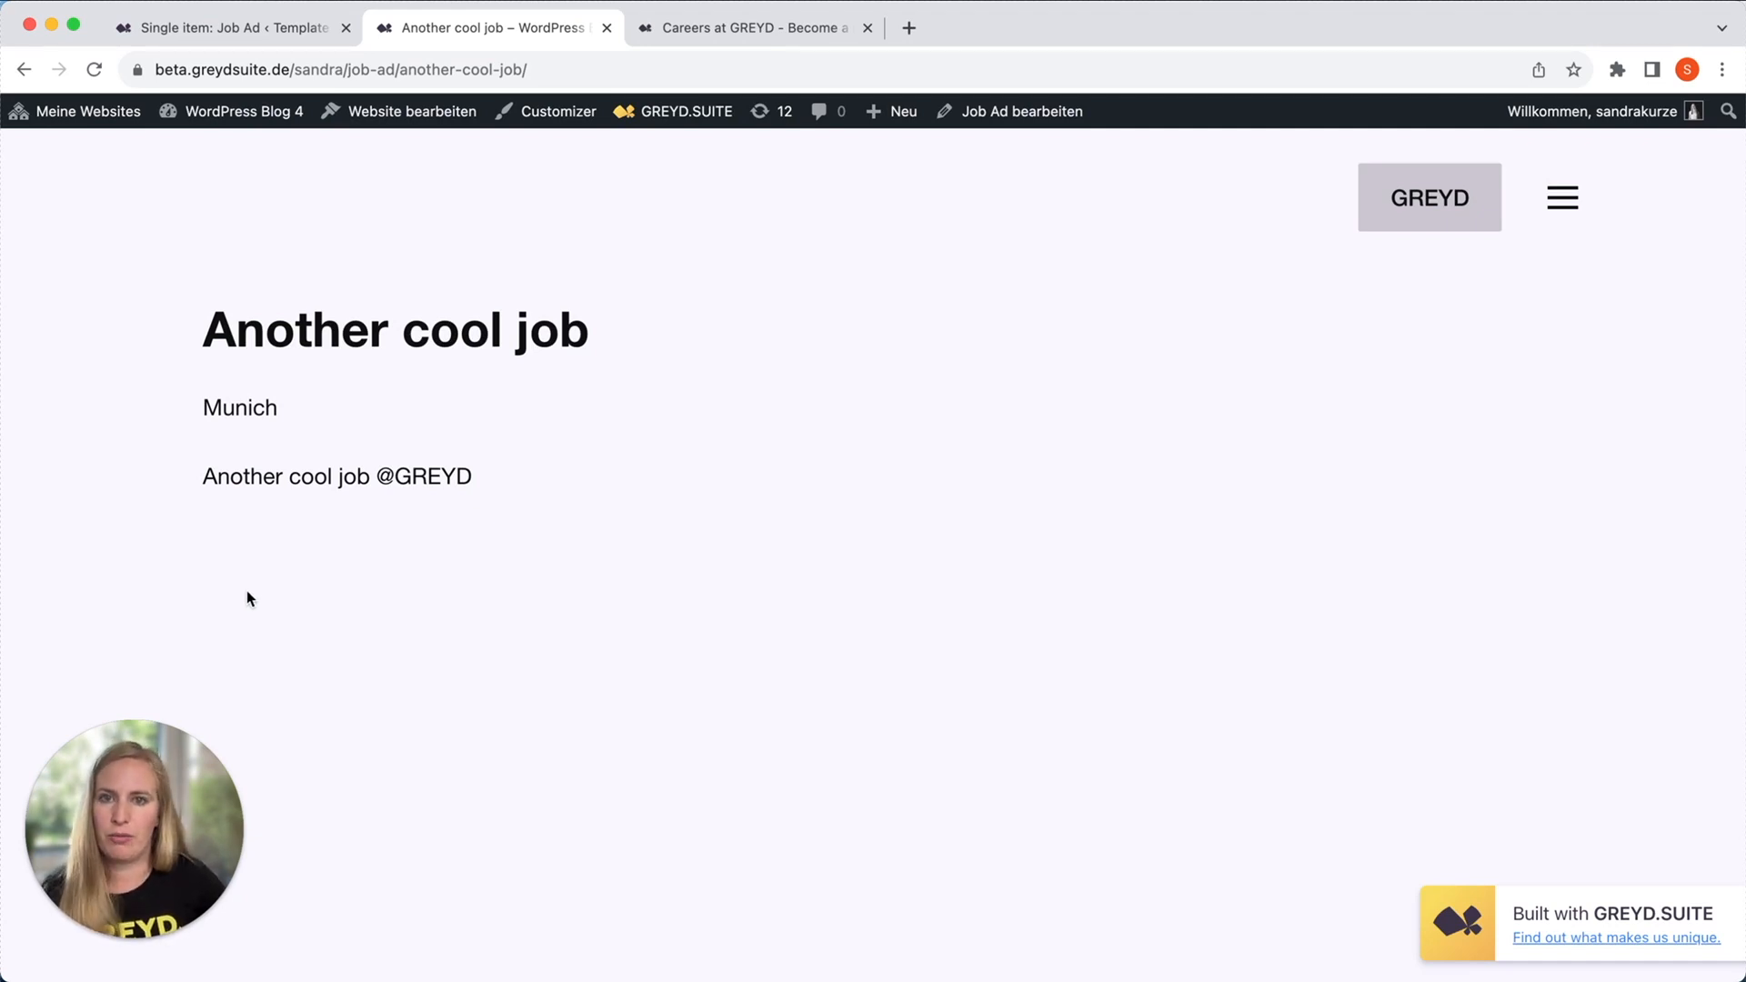
pyautogui.click(229, 30)
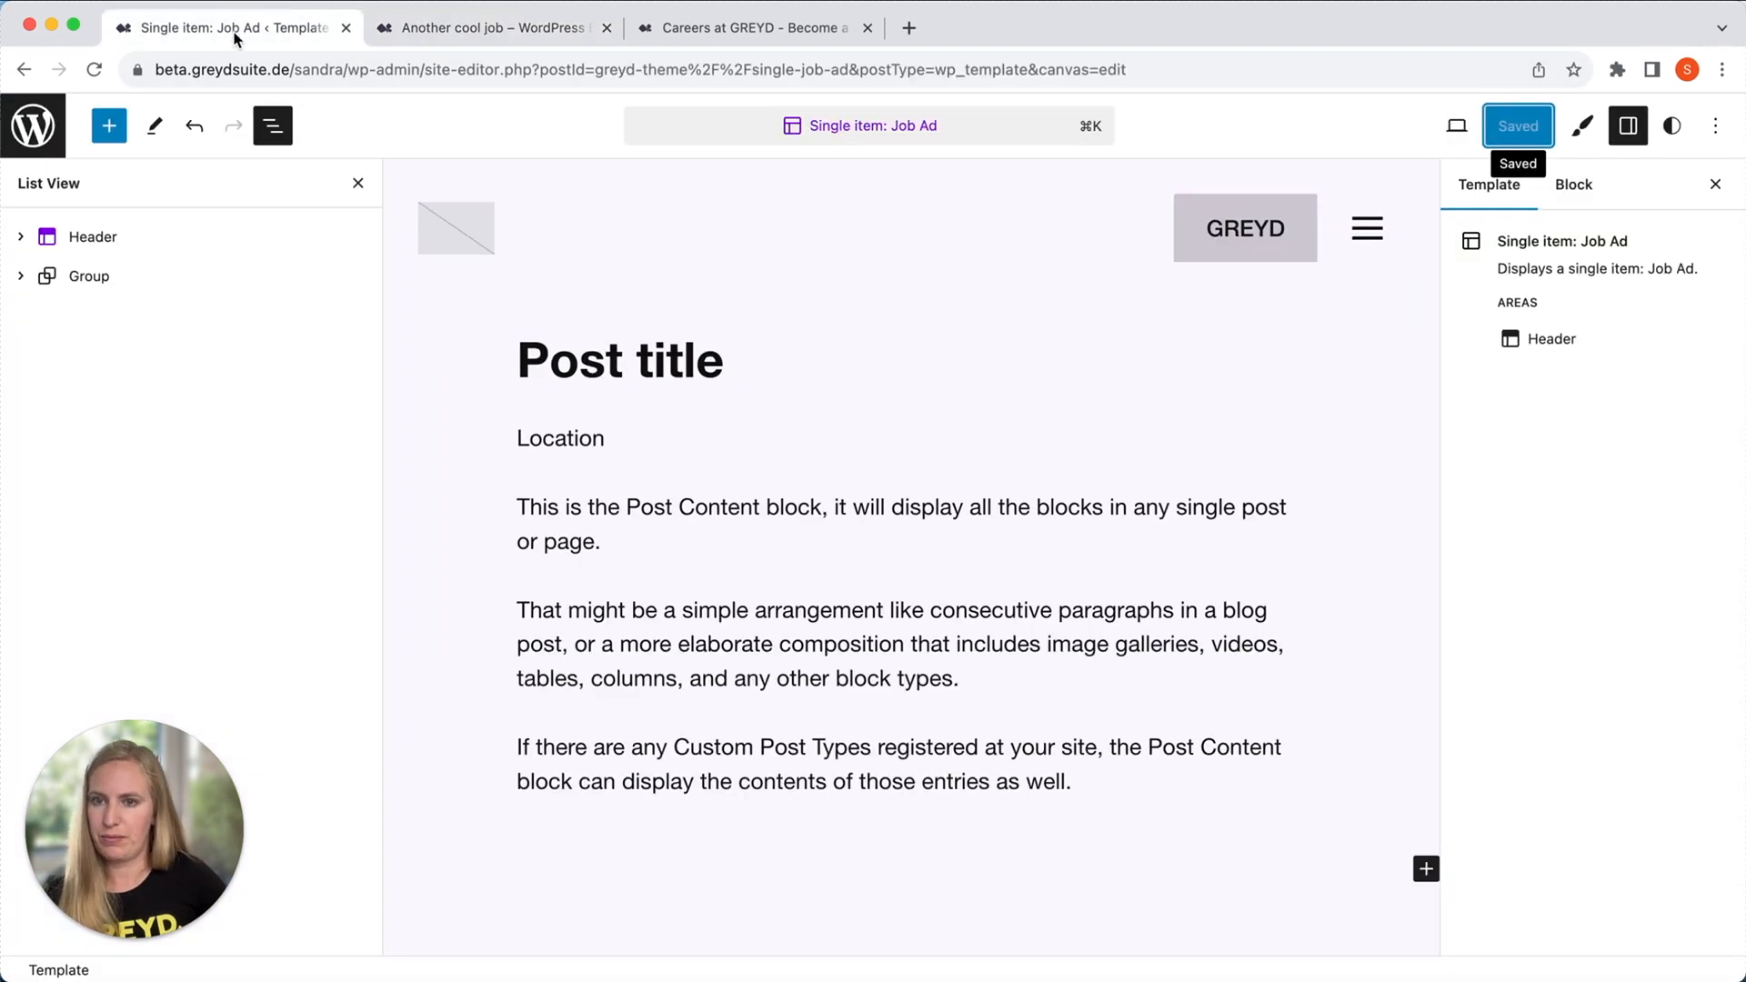
# Add the heading "Other cool jobs for you:" inside the group, below the Post Content block.
pyautogui.click(1118, 793)
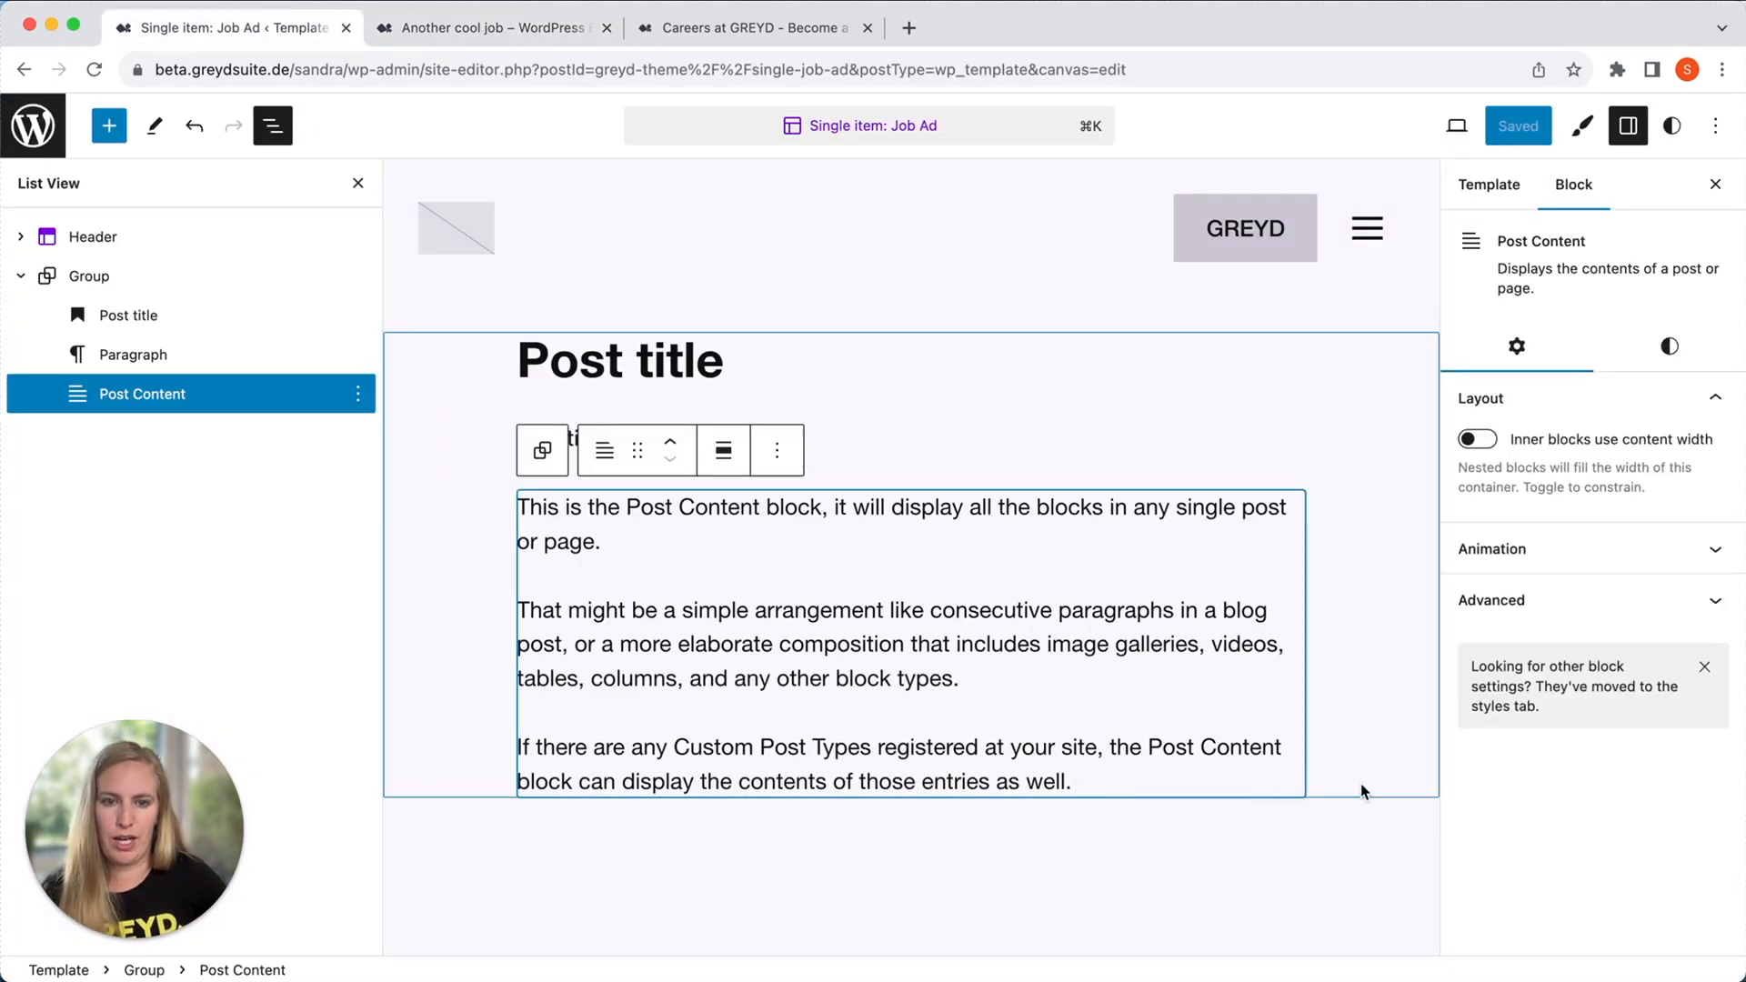
pyautogui.click(1360, 788)
pyautogui.click(1409, 785)
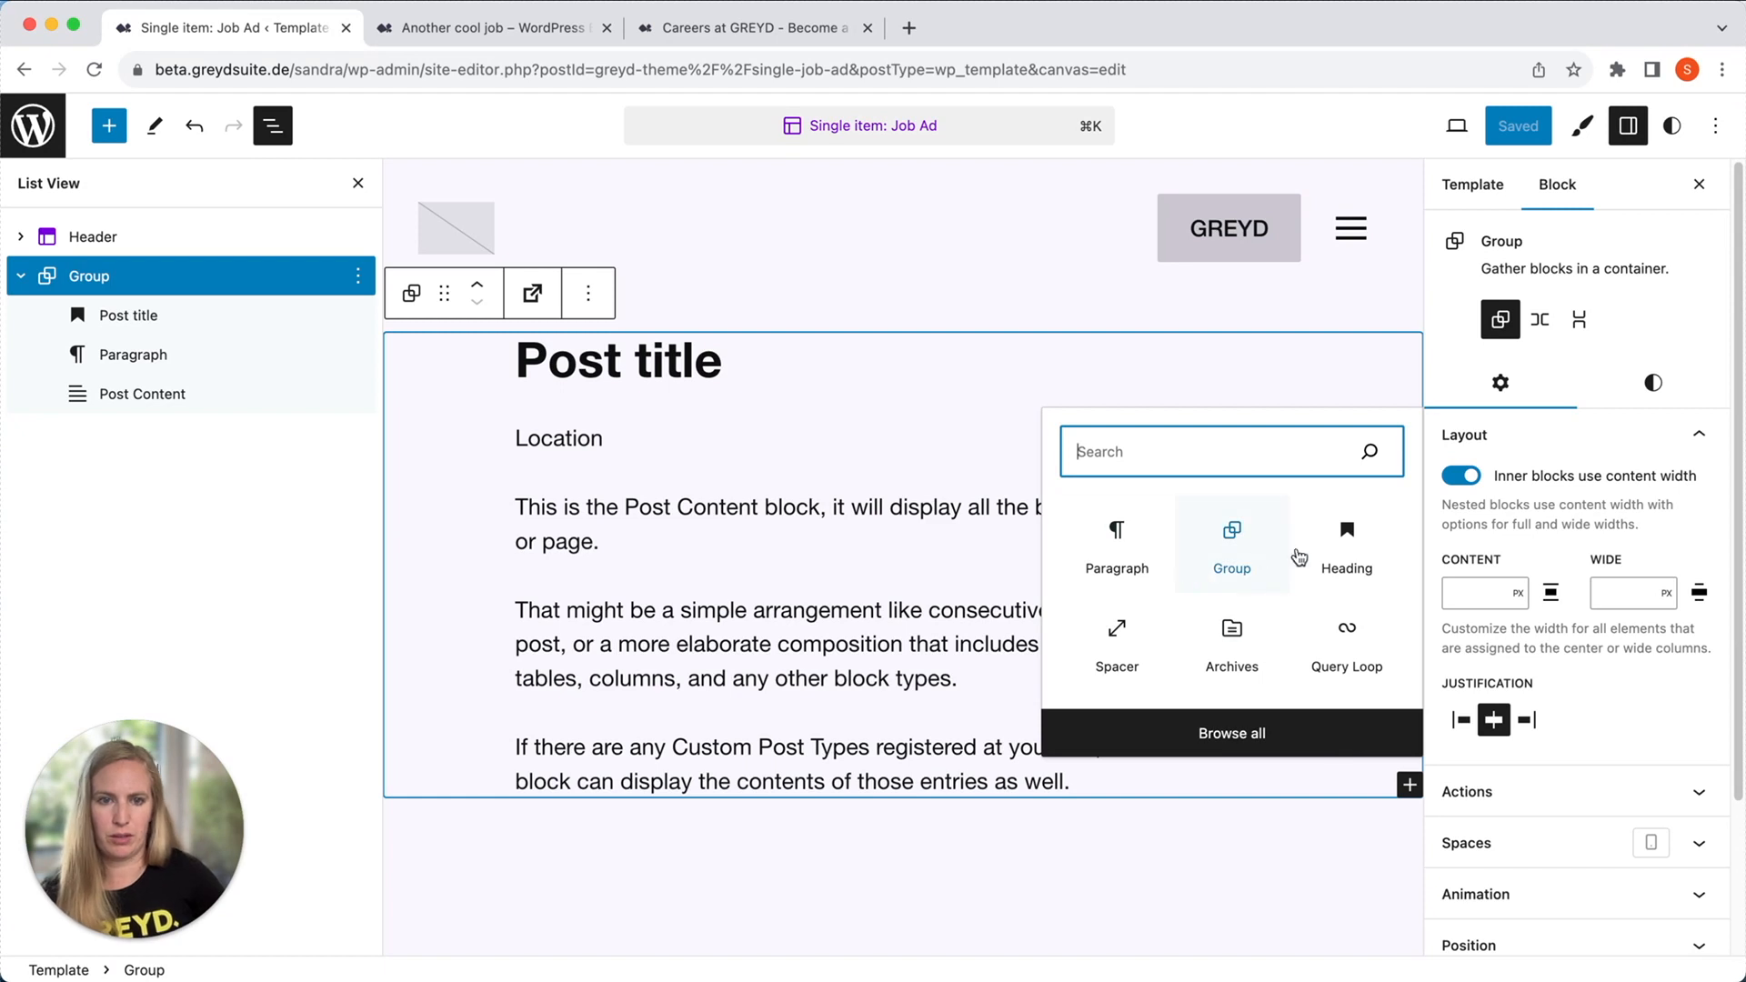
pyautogui.click(1353, 553)
pyautogui.write('O')
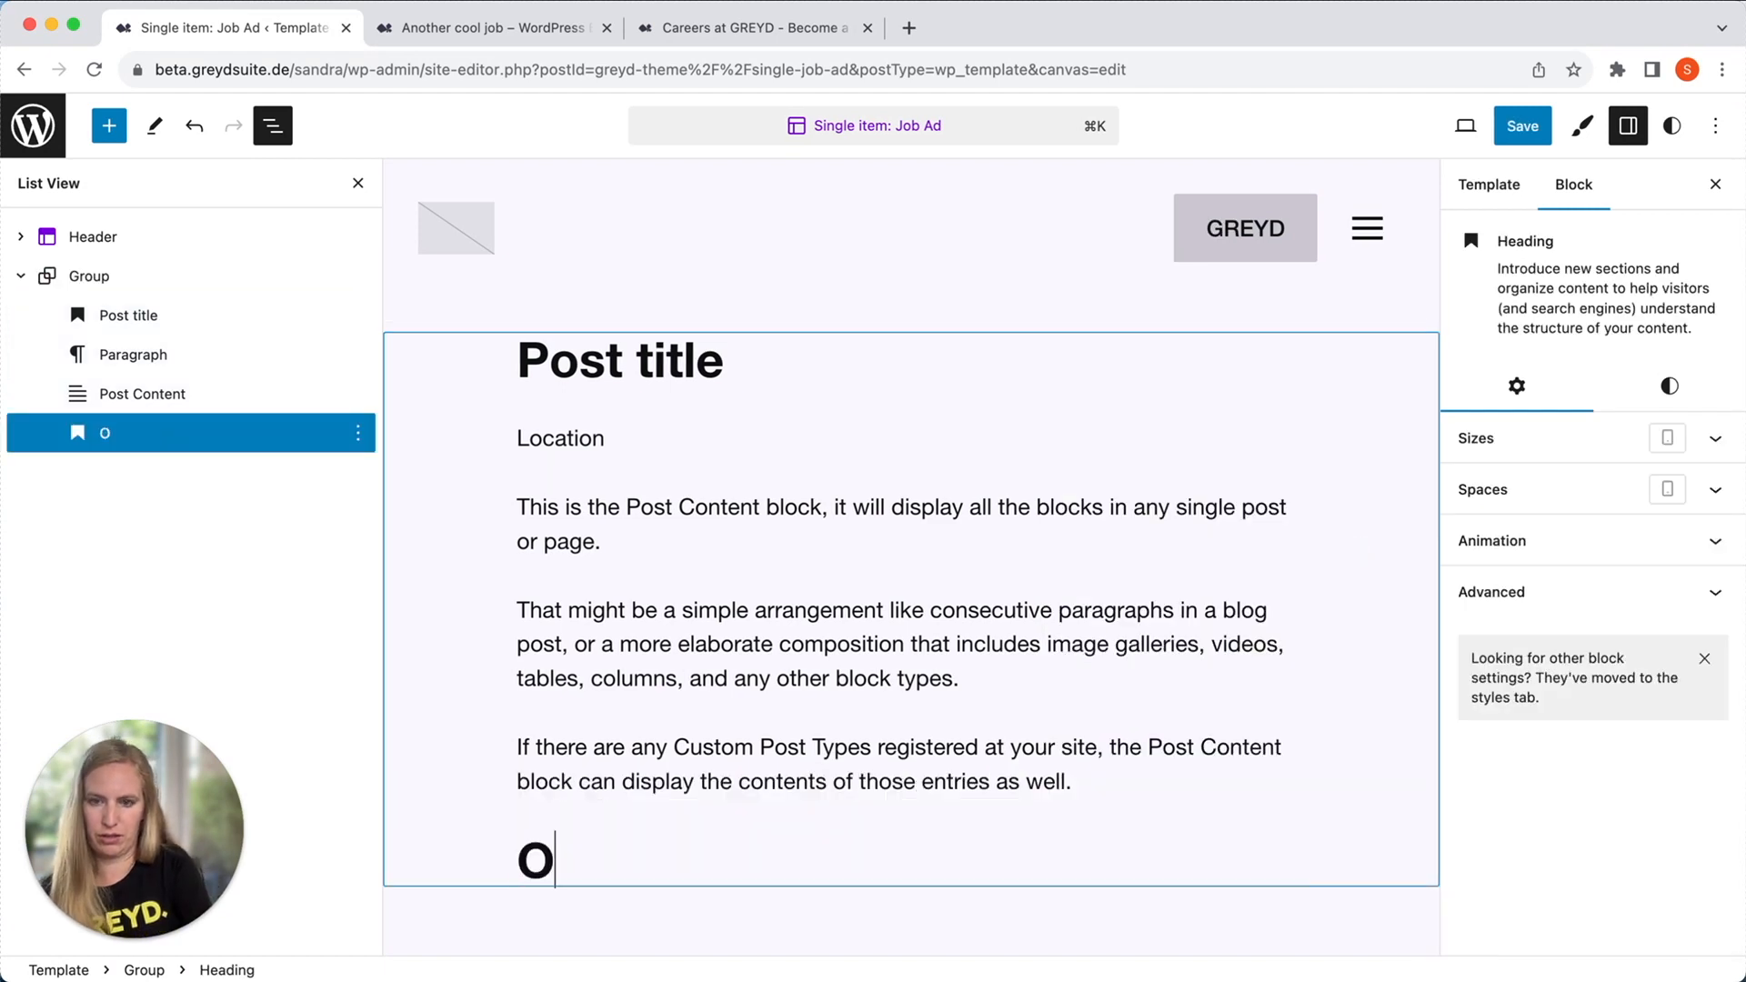
pyautogui.write('ther cool jogs')
pyautogui.press('BackSpace')
pyautogui.press('BackSpace')
pyautogui.write('bs for y')
pyautogui.press('BackSpace')
pyautogui.write('you:')
# Insert a Spacer block below the "Other cool jobs for you:" heading and reduce its height to 16 px.
pyautogui.press('Return')
pyautogui.write('/')
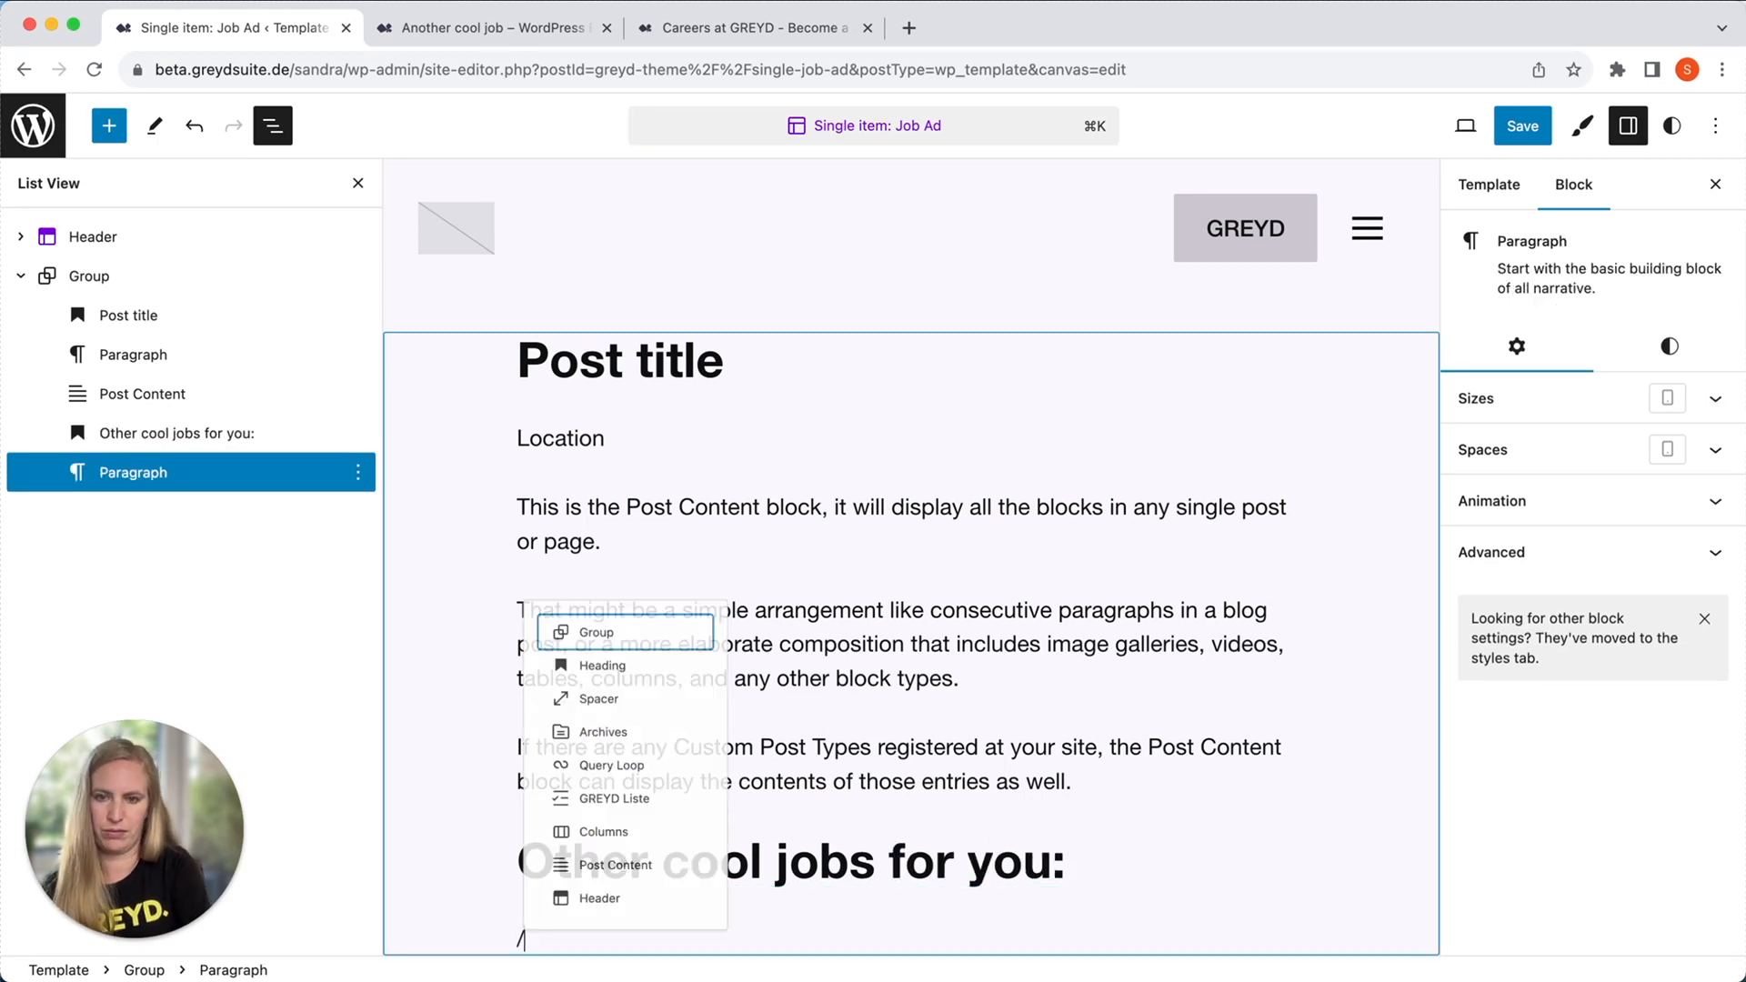
pyautogui.write('spa')
pyautogui.press('Return')
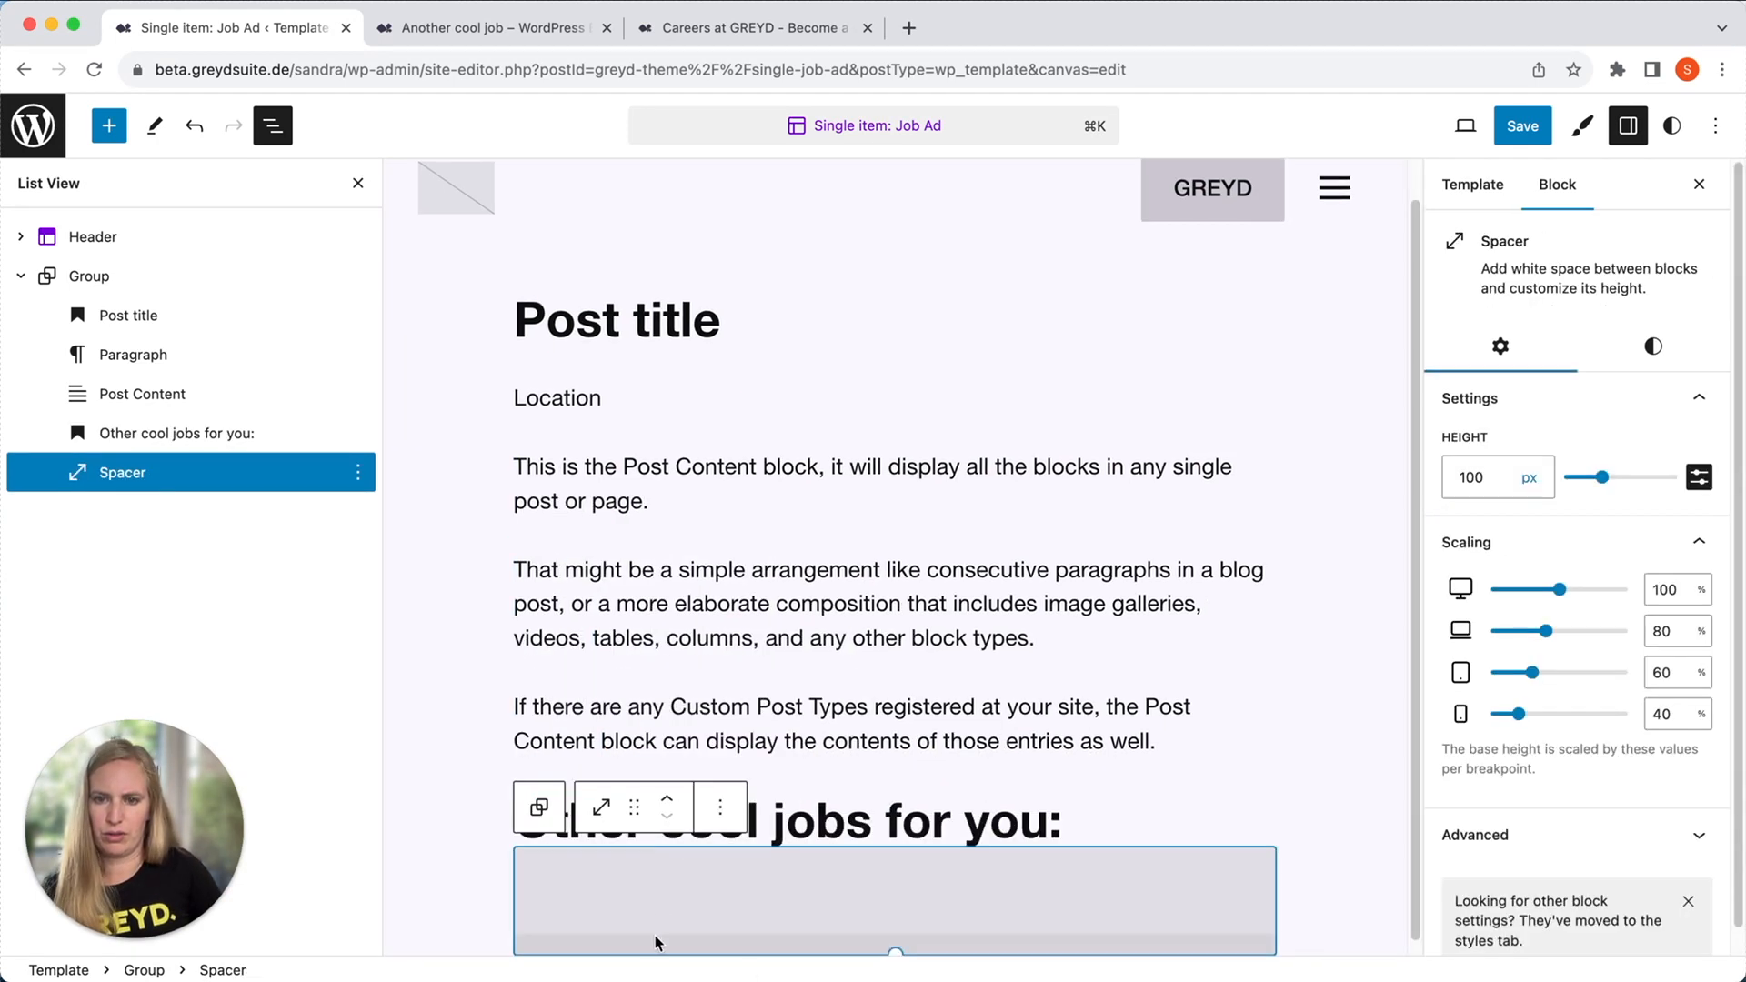
pyautogui.moveTo(888, 939); pyautogui.dragTo(739, 837)
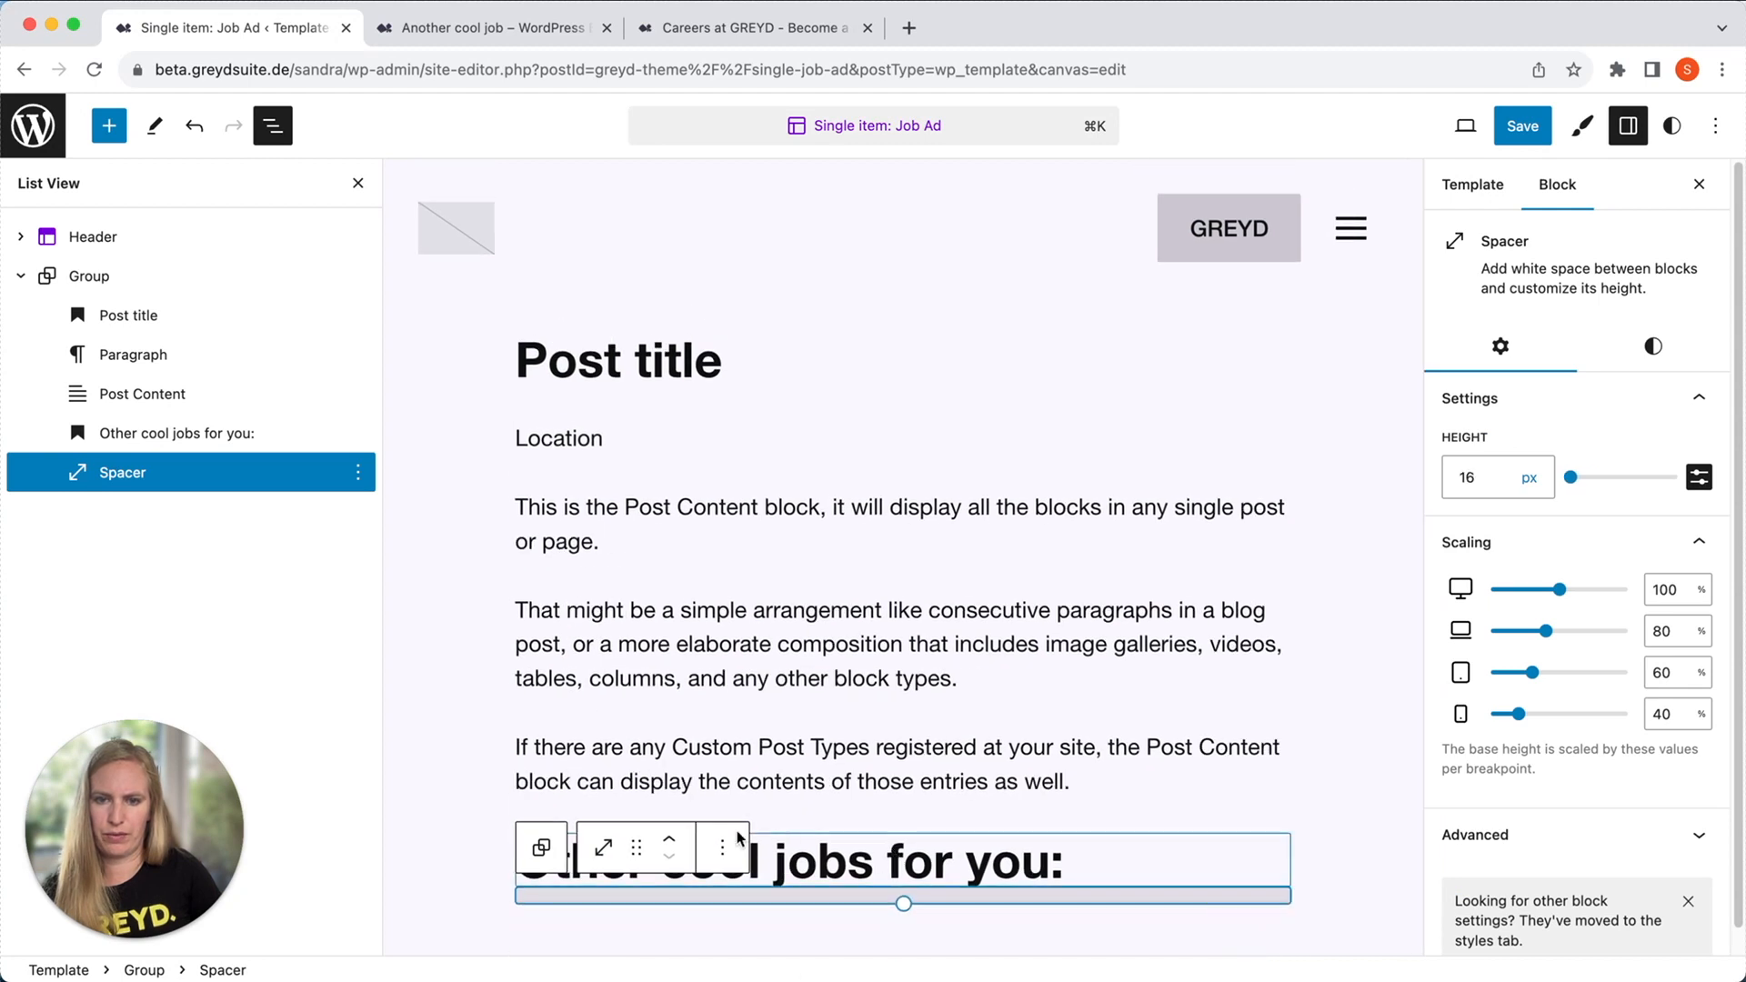
# Add an Archives block after the spacer, close the list view and keep the Archives block selected.
pyautogui.click(722, 846)
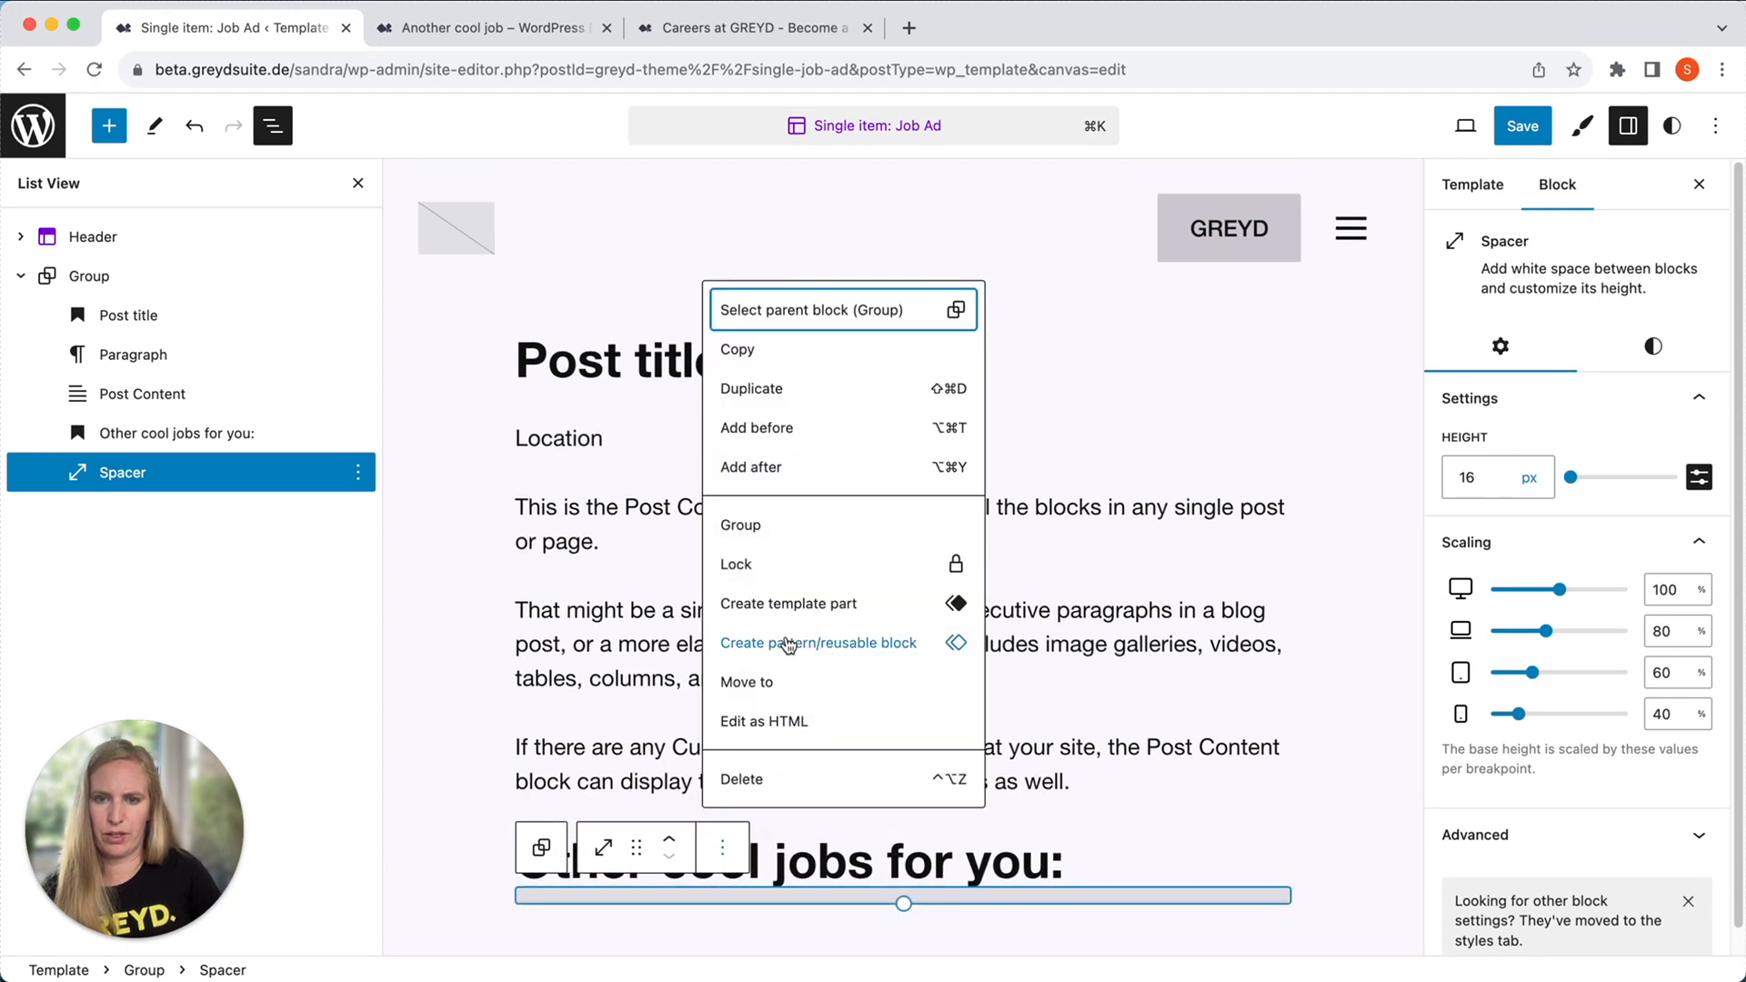
pyautogui.click(809, 464)
pyautogui.write('/archi')
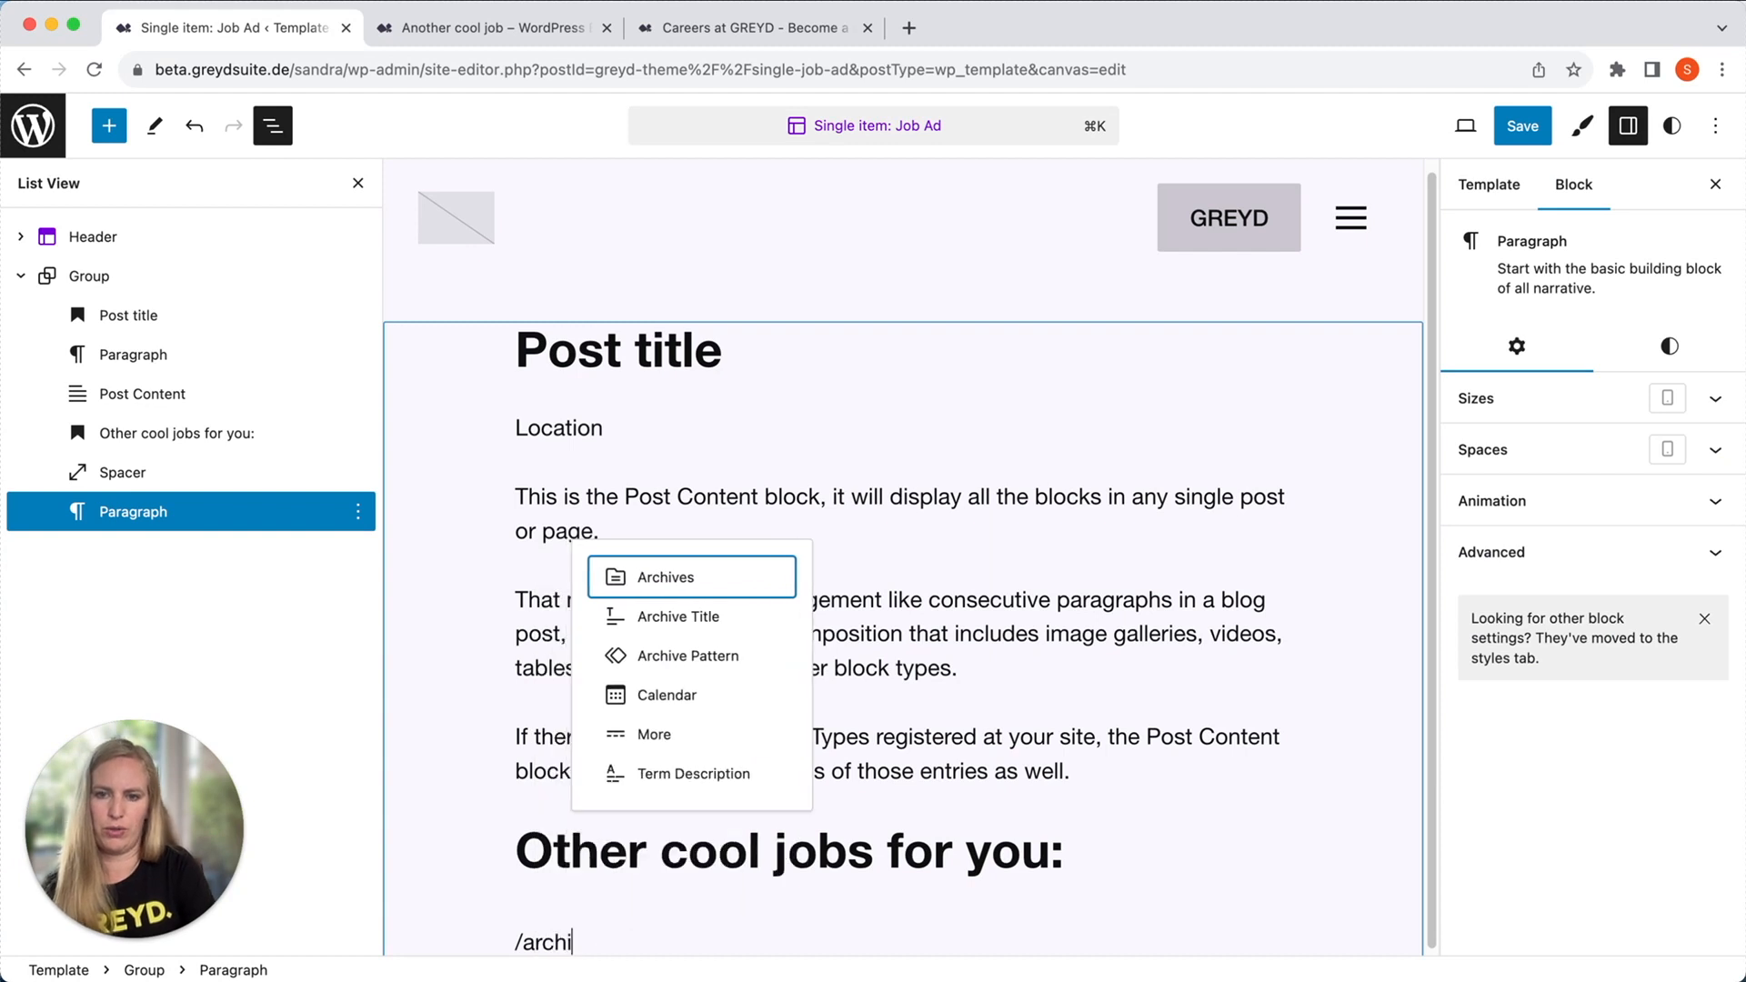
pyautogui.click(712, 575)
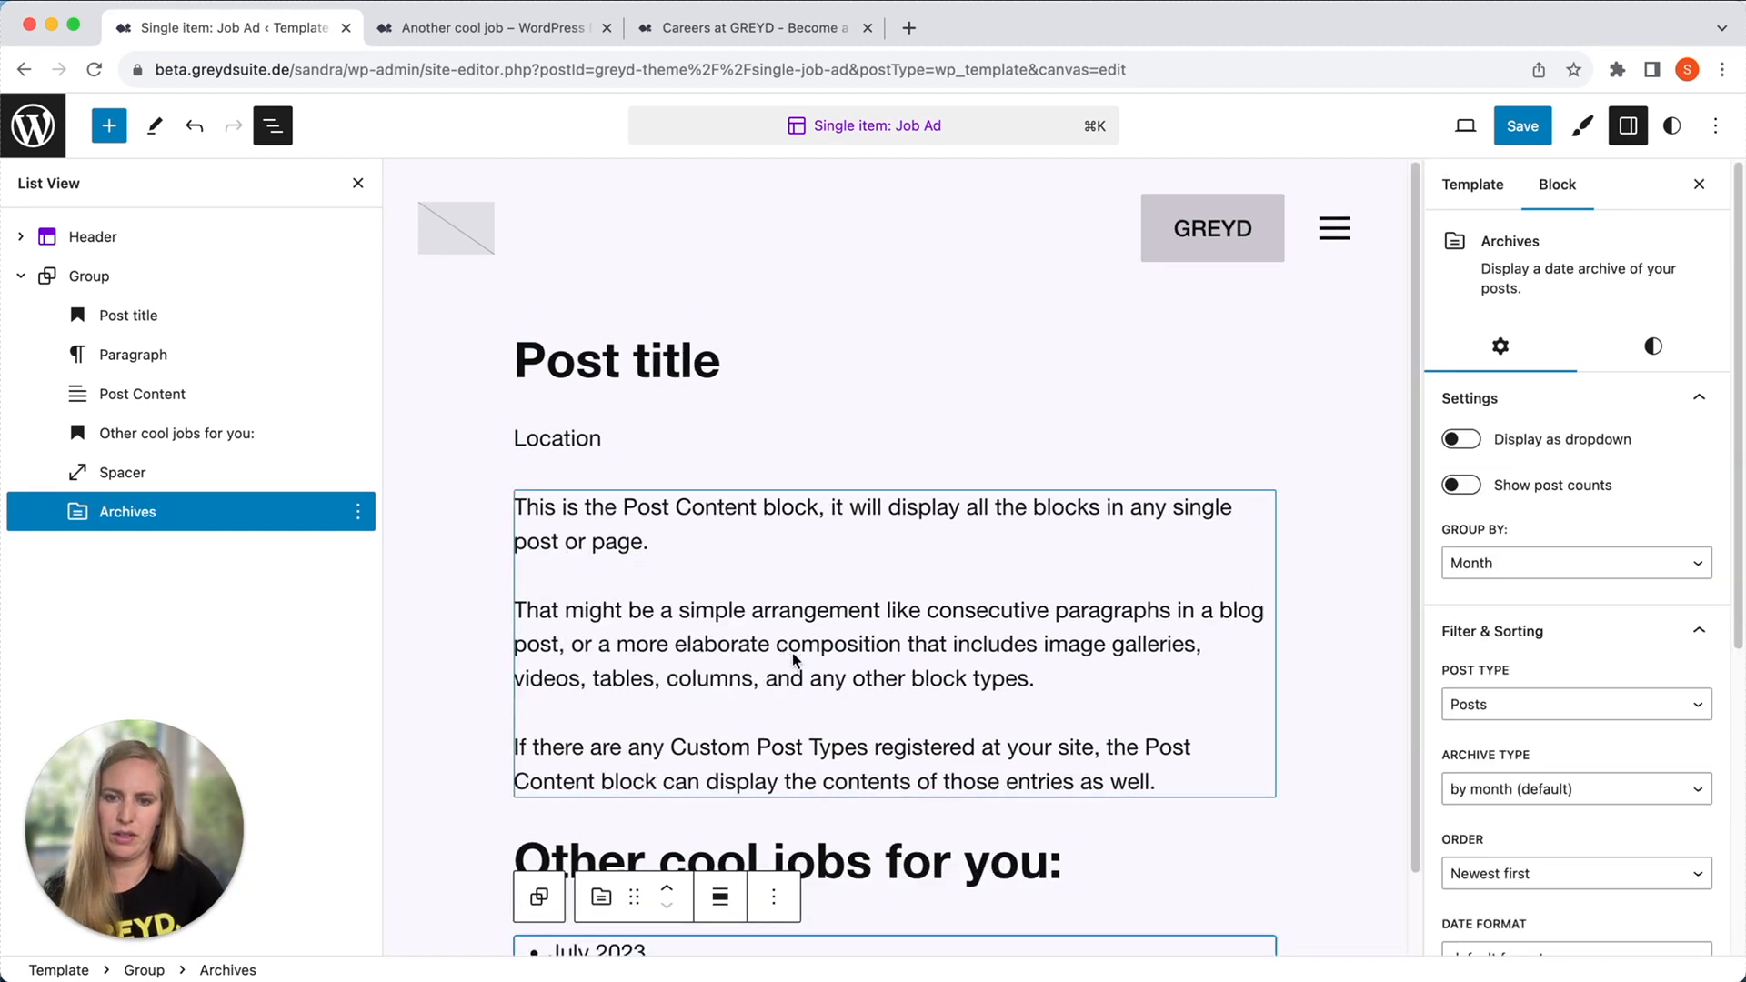
pyautogui.click(359, 183)
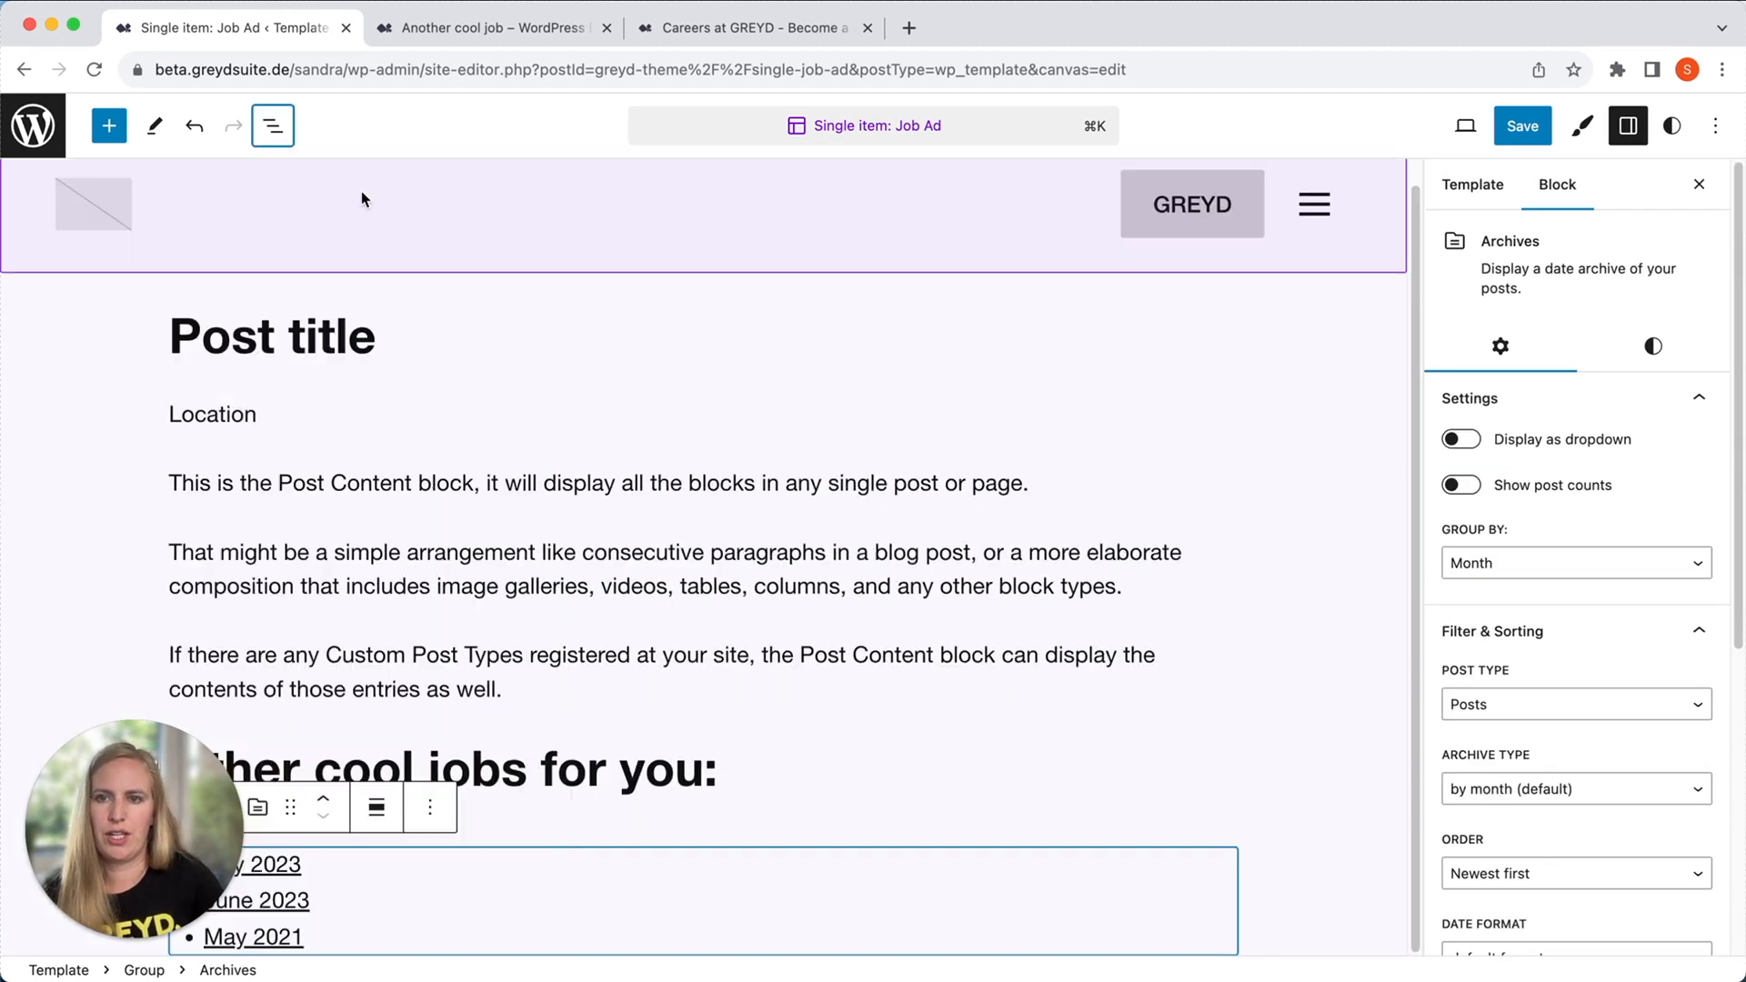
pyautogui.click(449, 873)
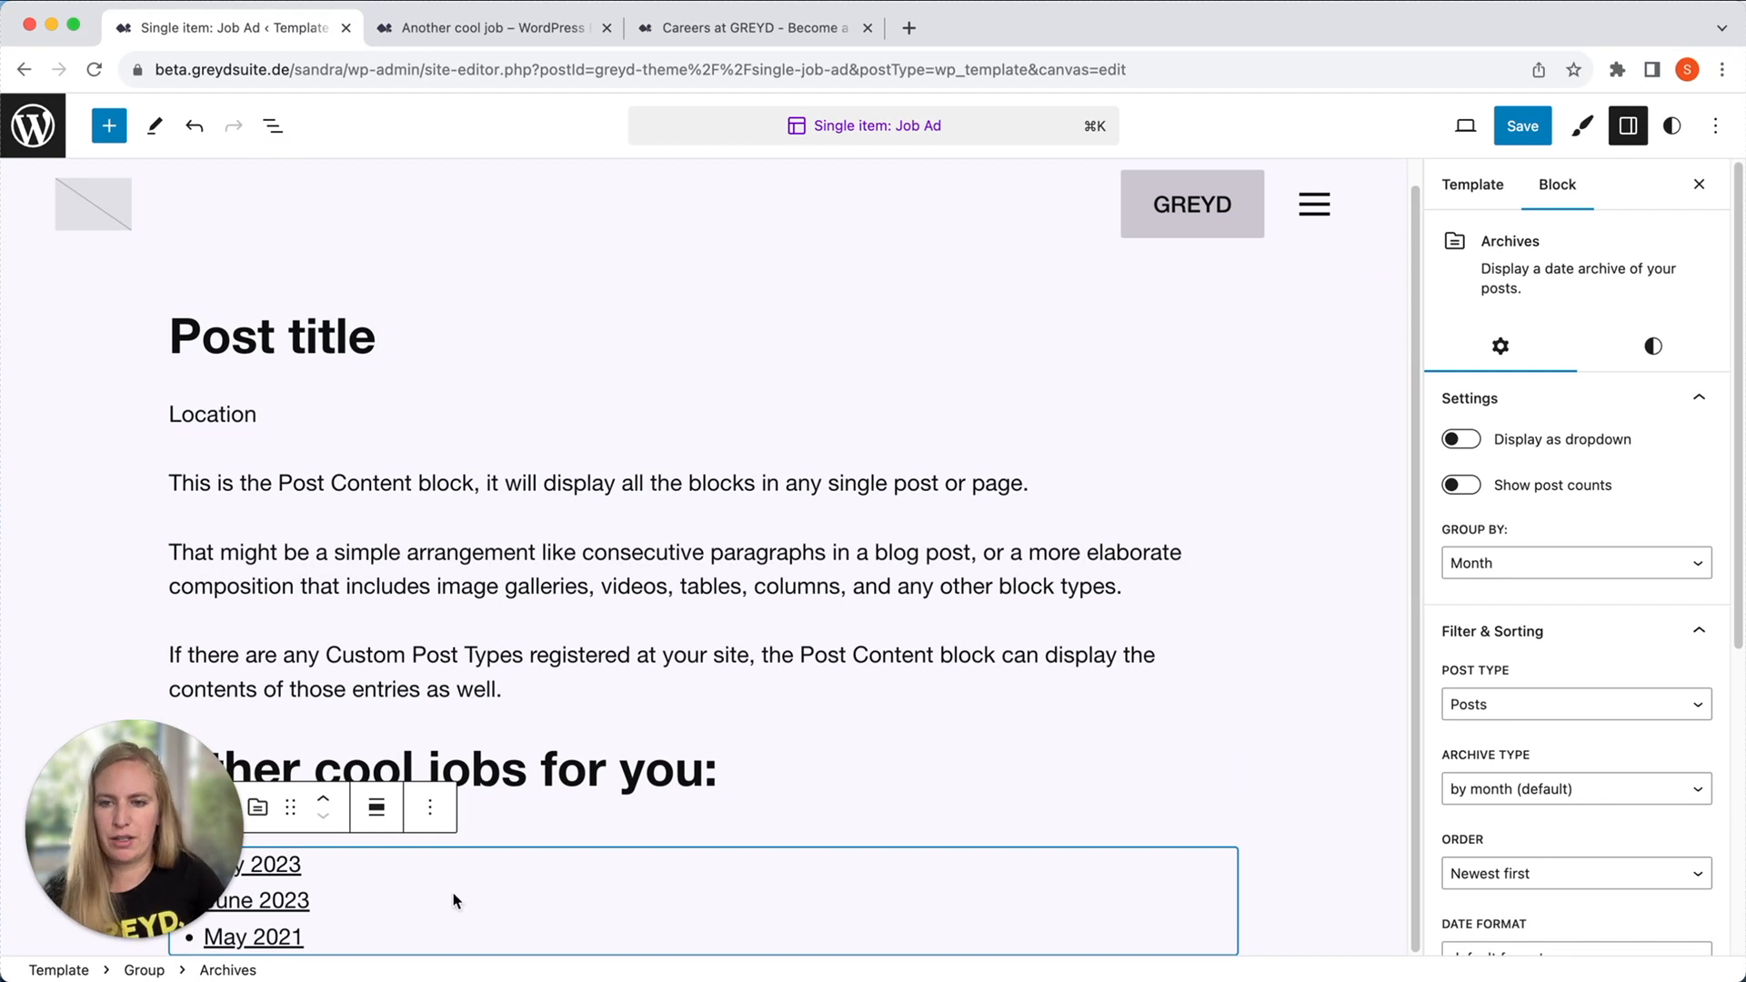
# Set the Archives block's post type to Job Ads and check the available archive types.
pyautogui.click(1530, 711)
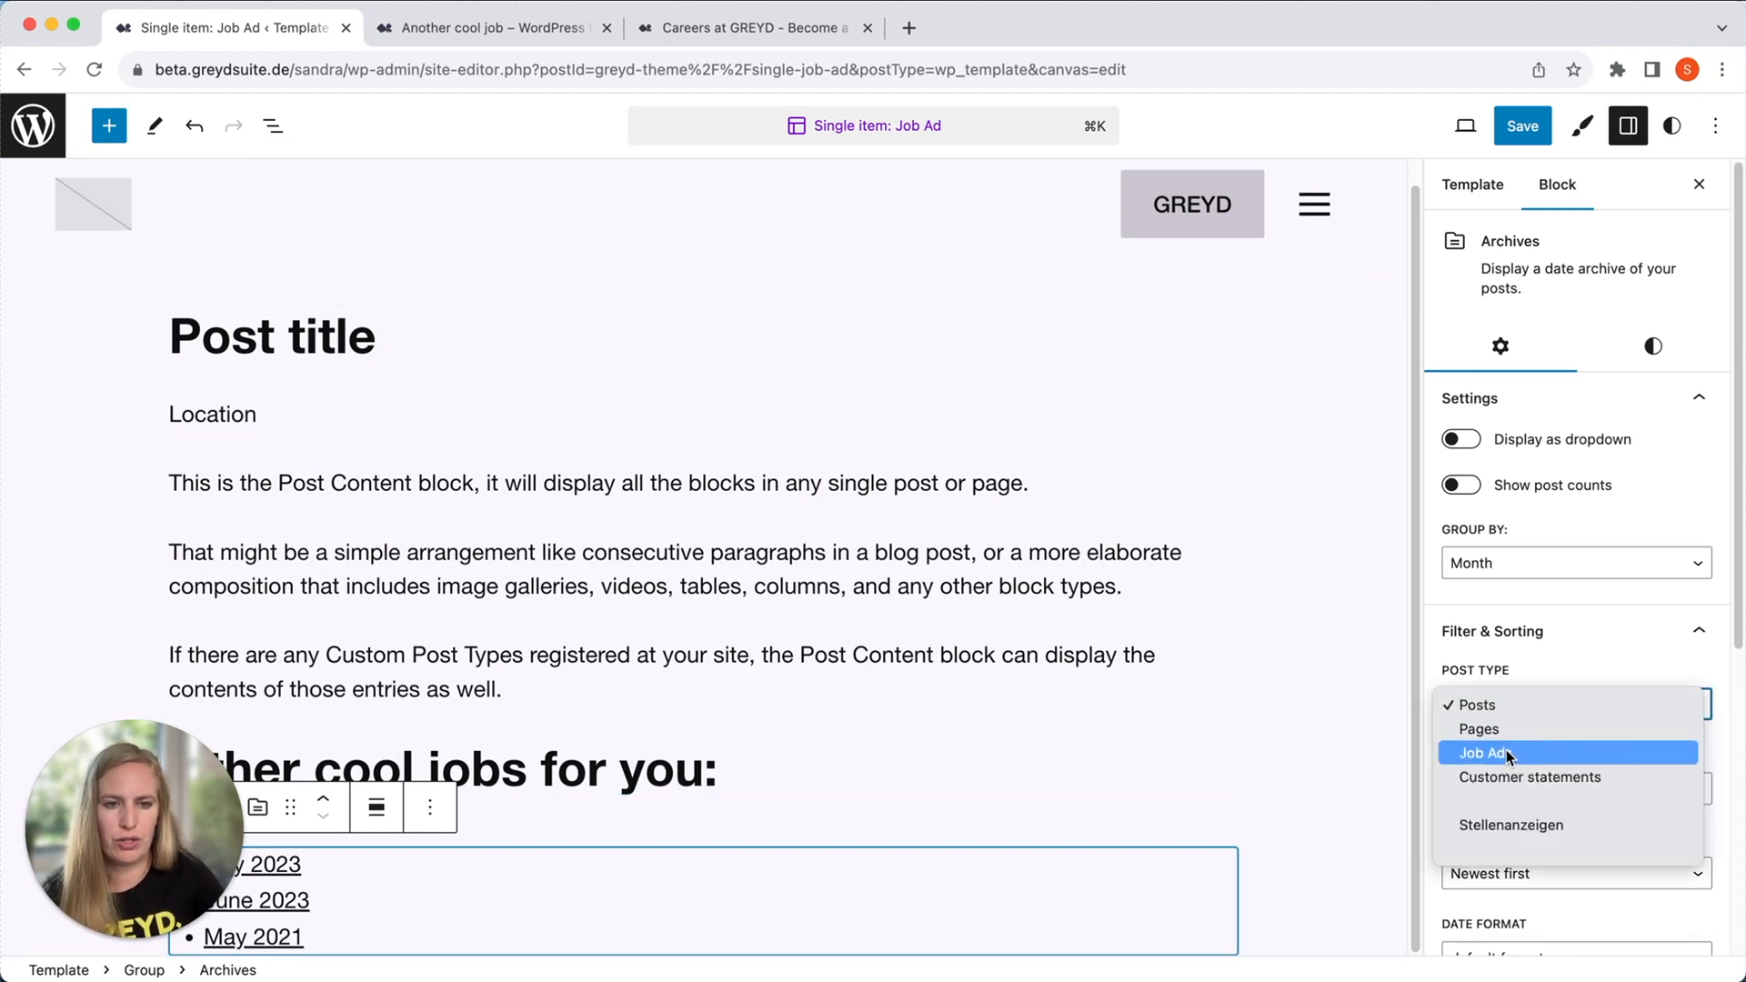
pyautogui.click(1511, 751)
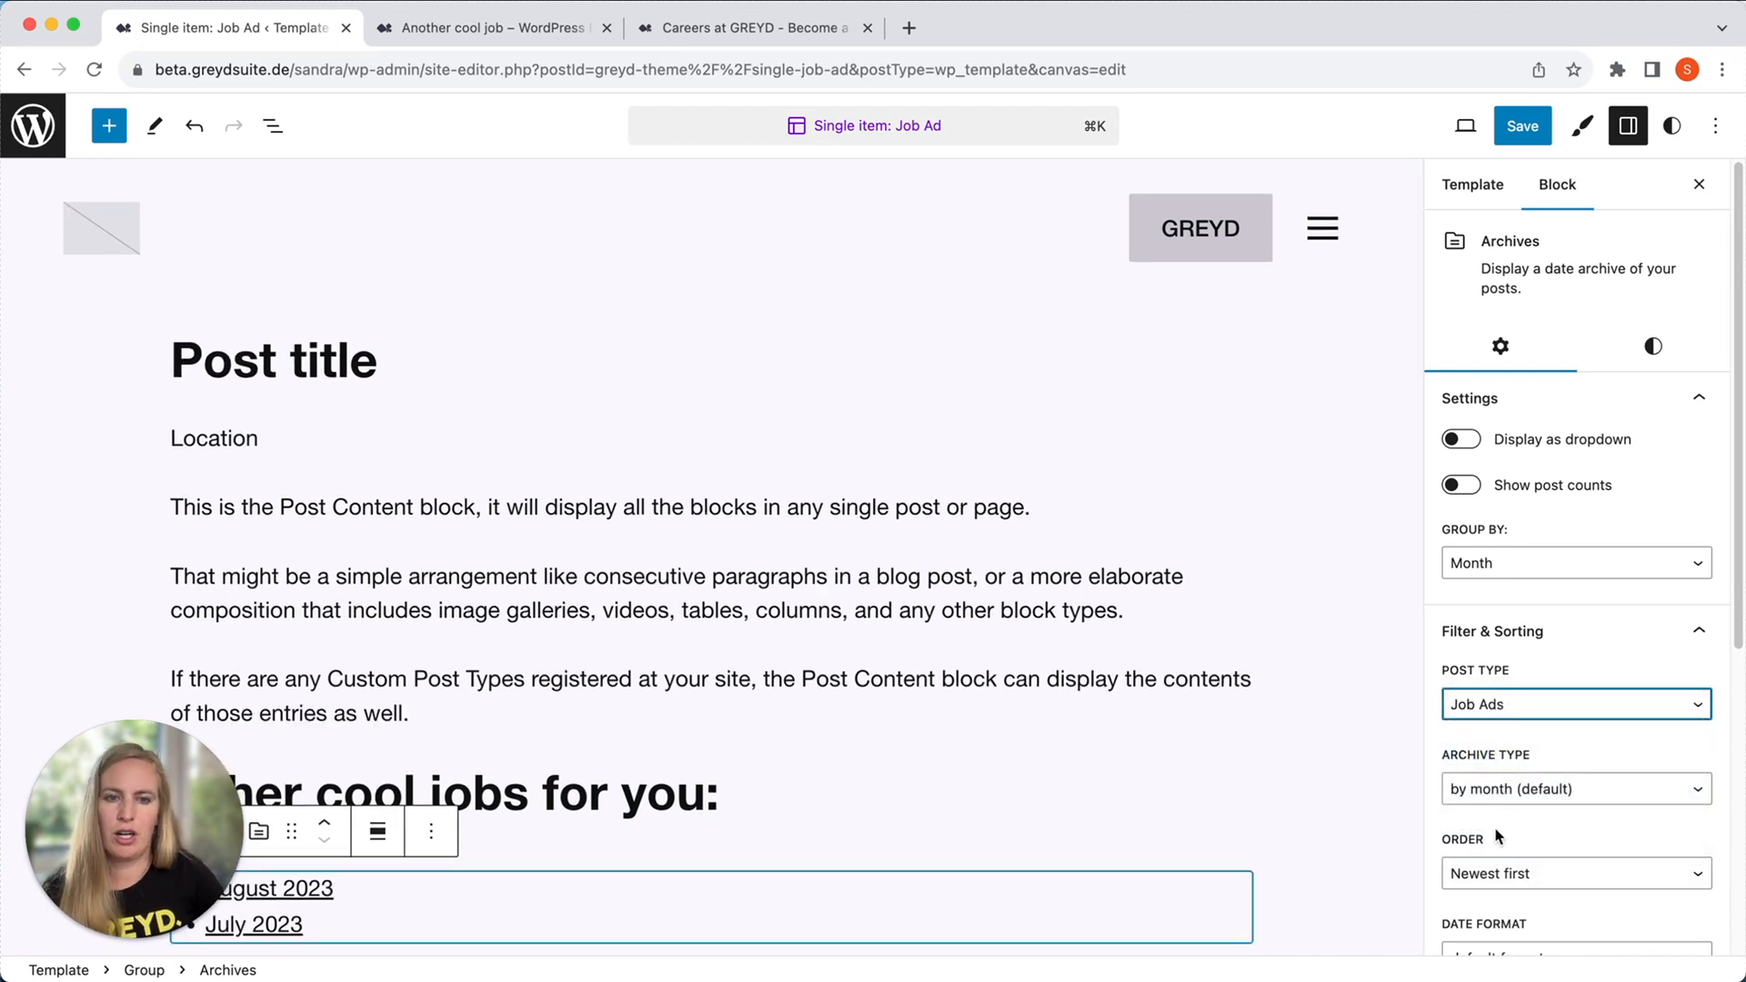
pyautogui.click(1534, 788)
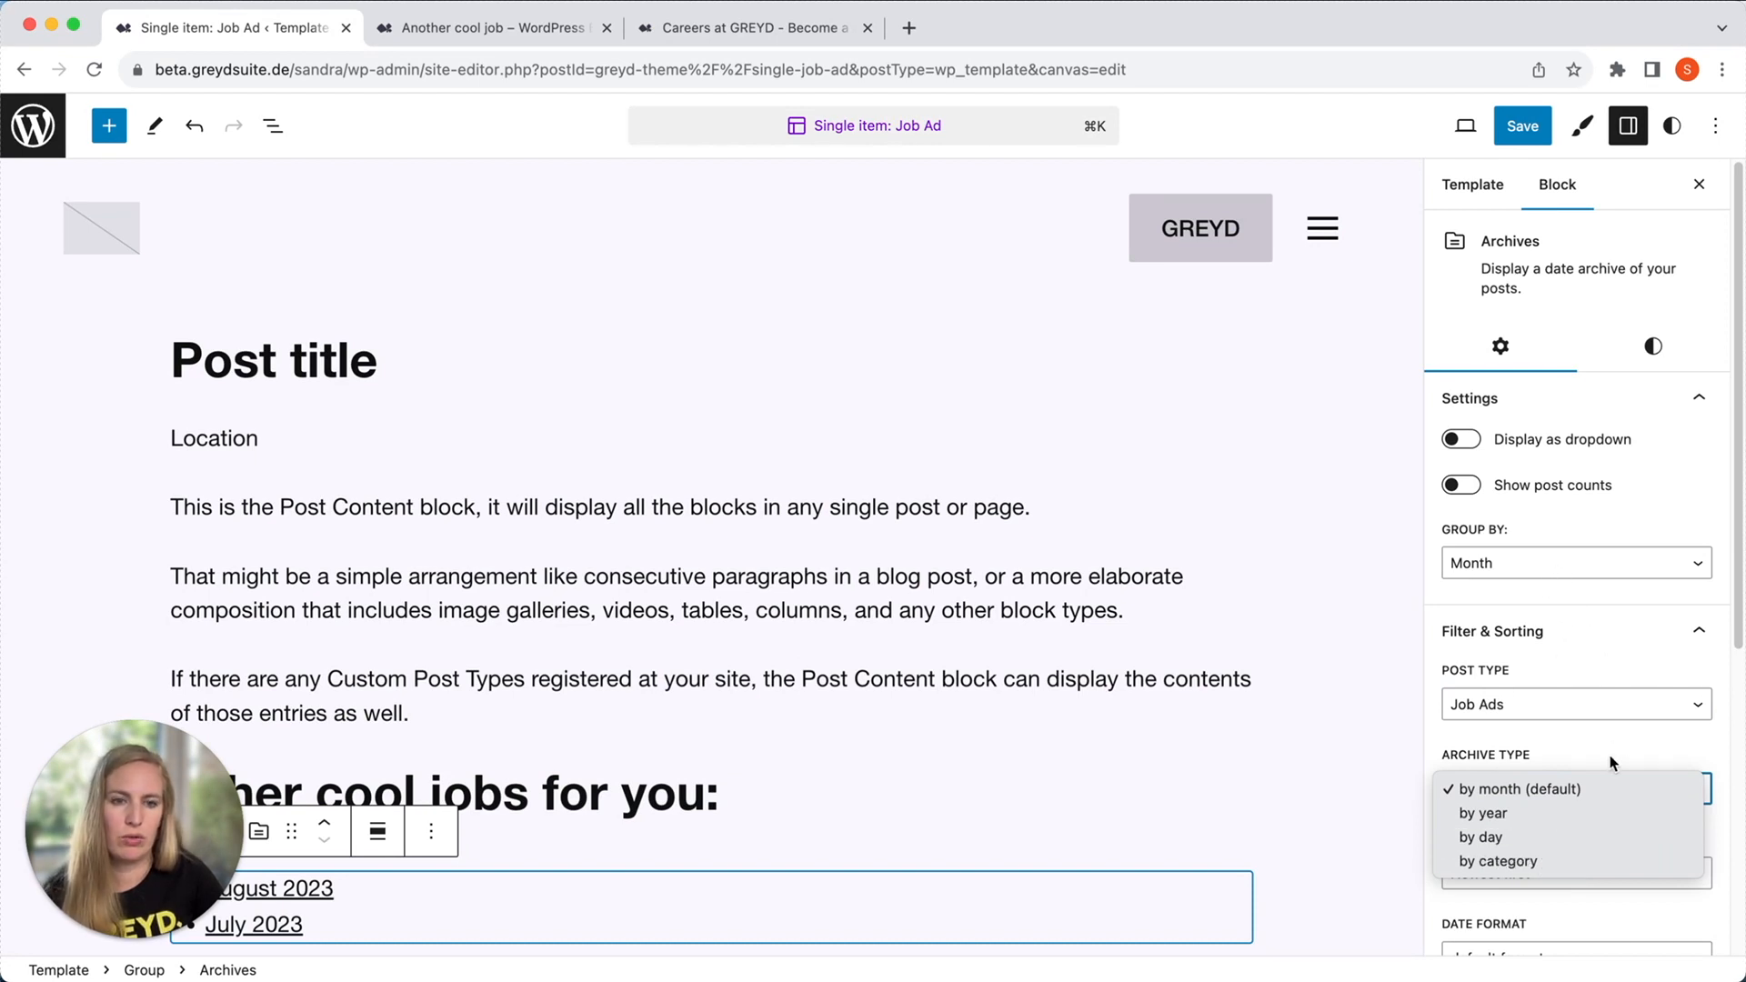
pyautogui.click(1602, 651)
# Set the Archives block's date format to "month yy" and turn on the display of post counts.
pyautogui.scroll(-2, 1598, 766)
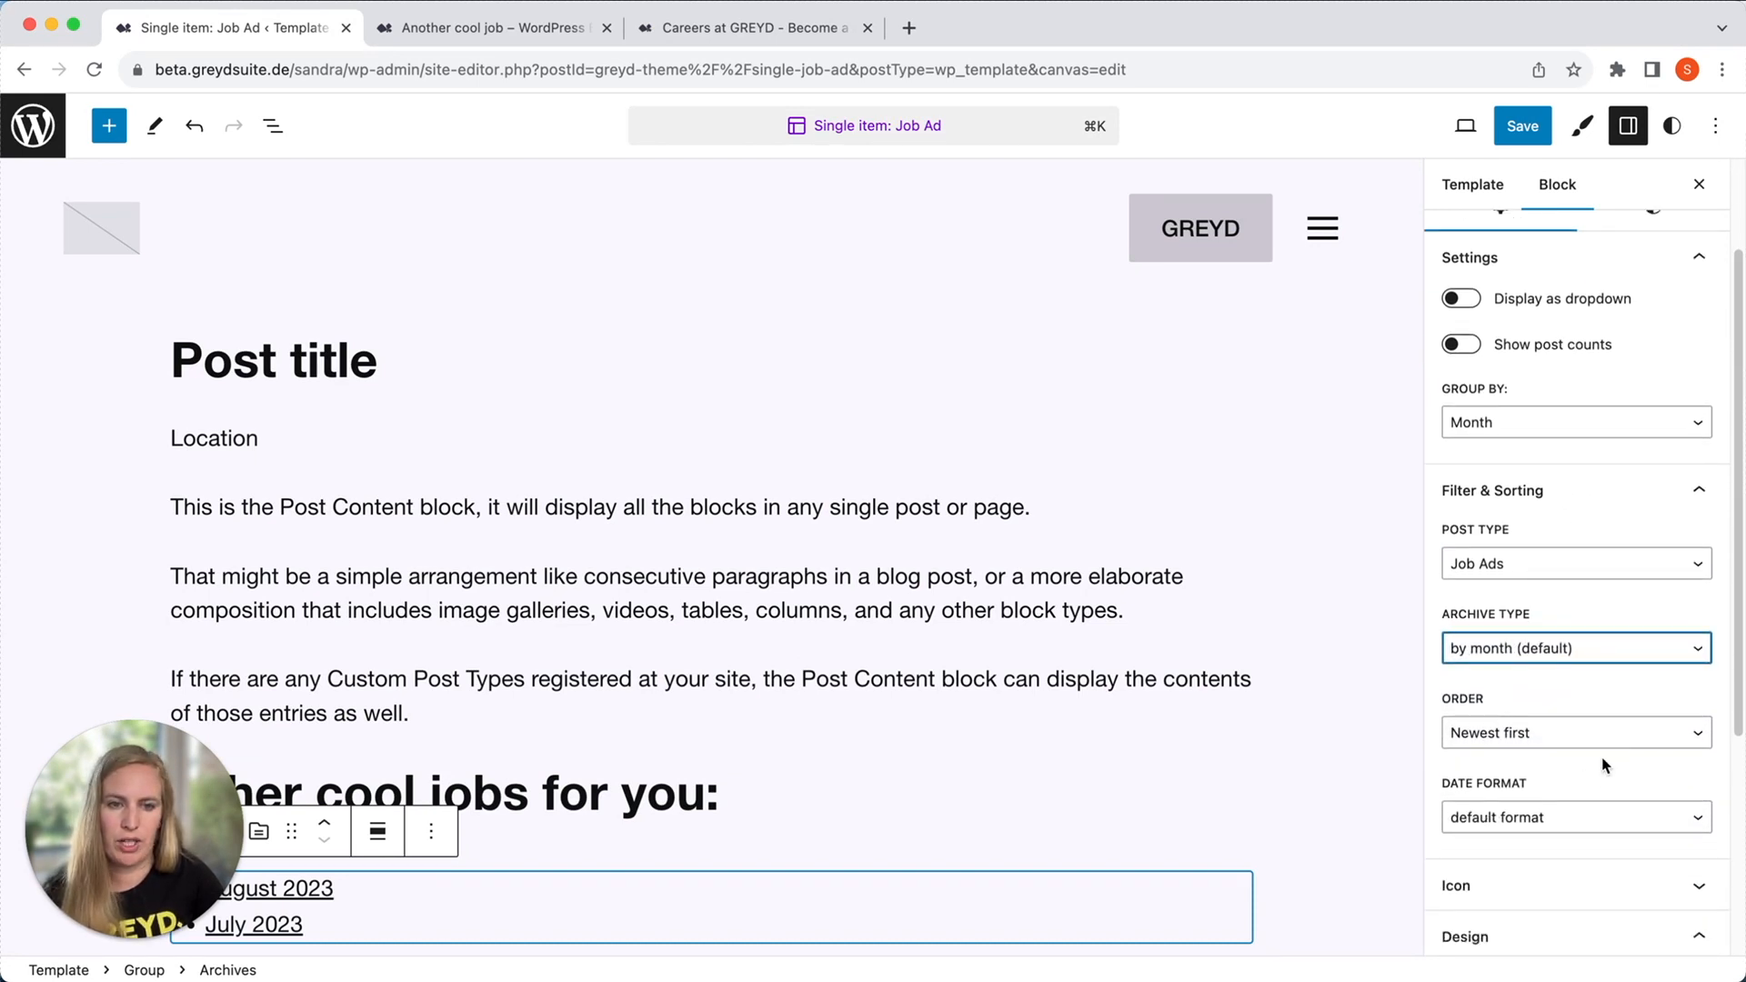
pyautogui.click(1559, 818)
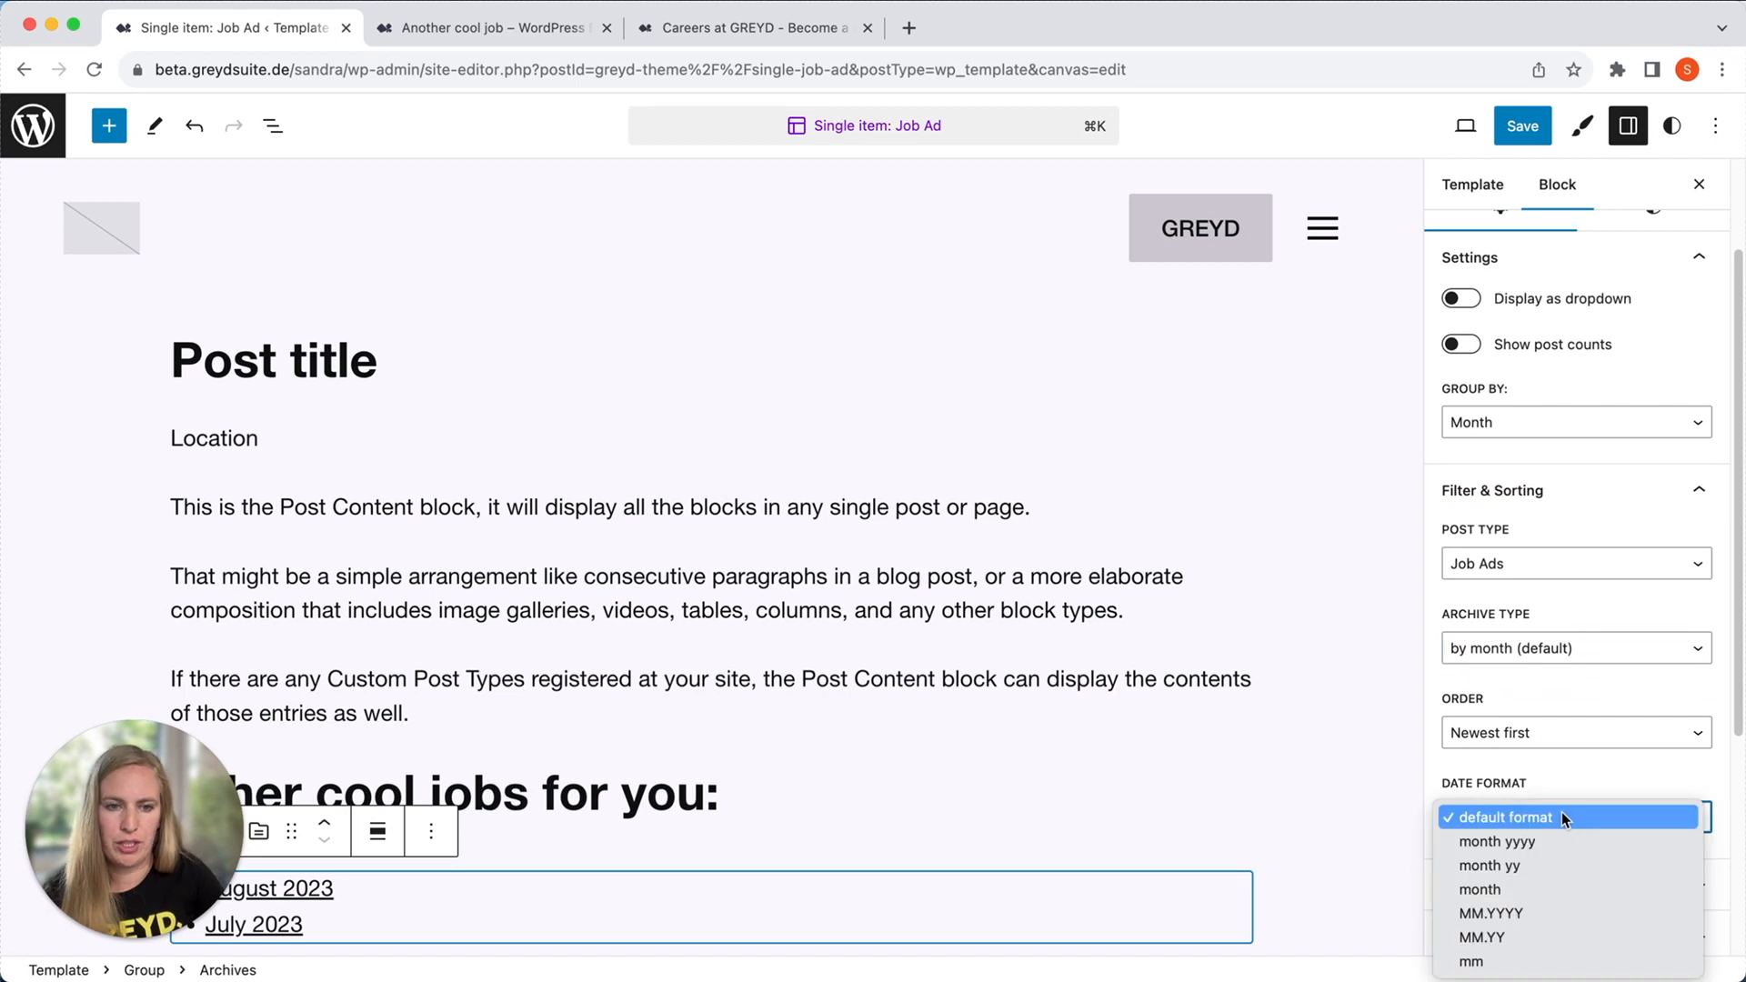
pyautogui.click(1534, 864)
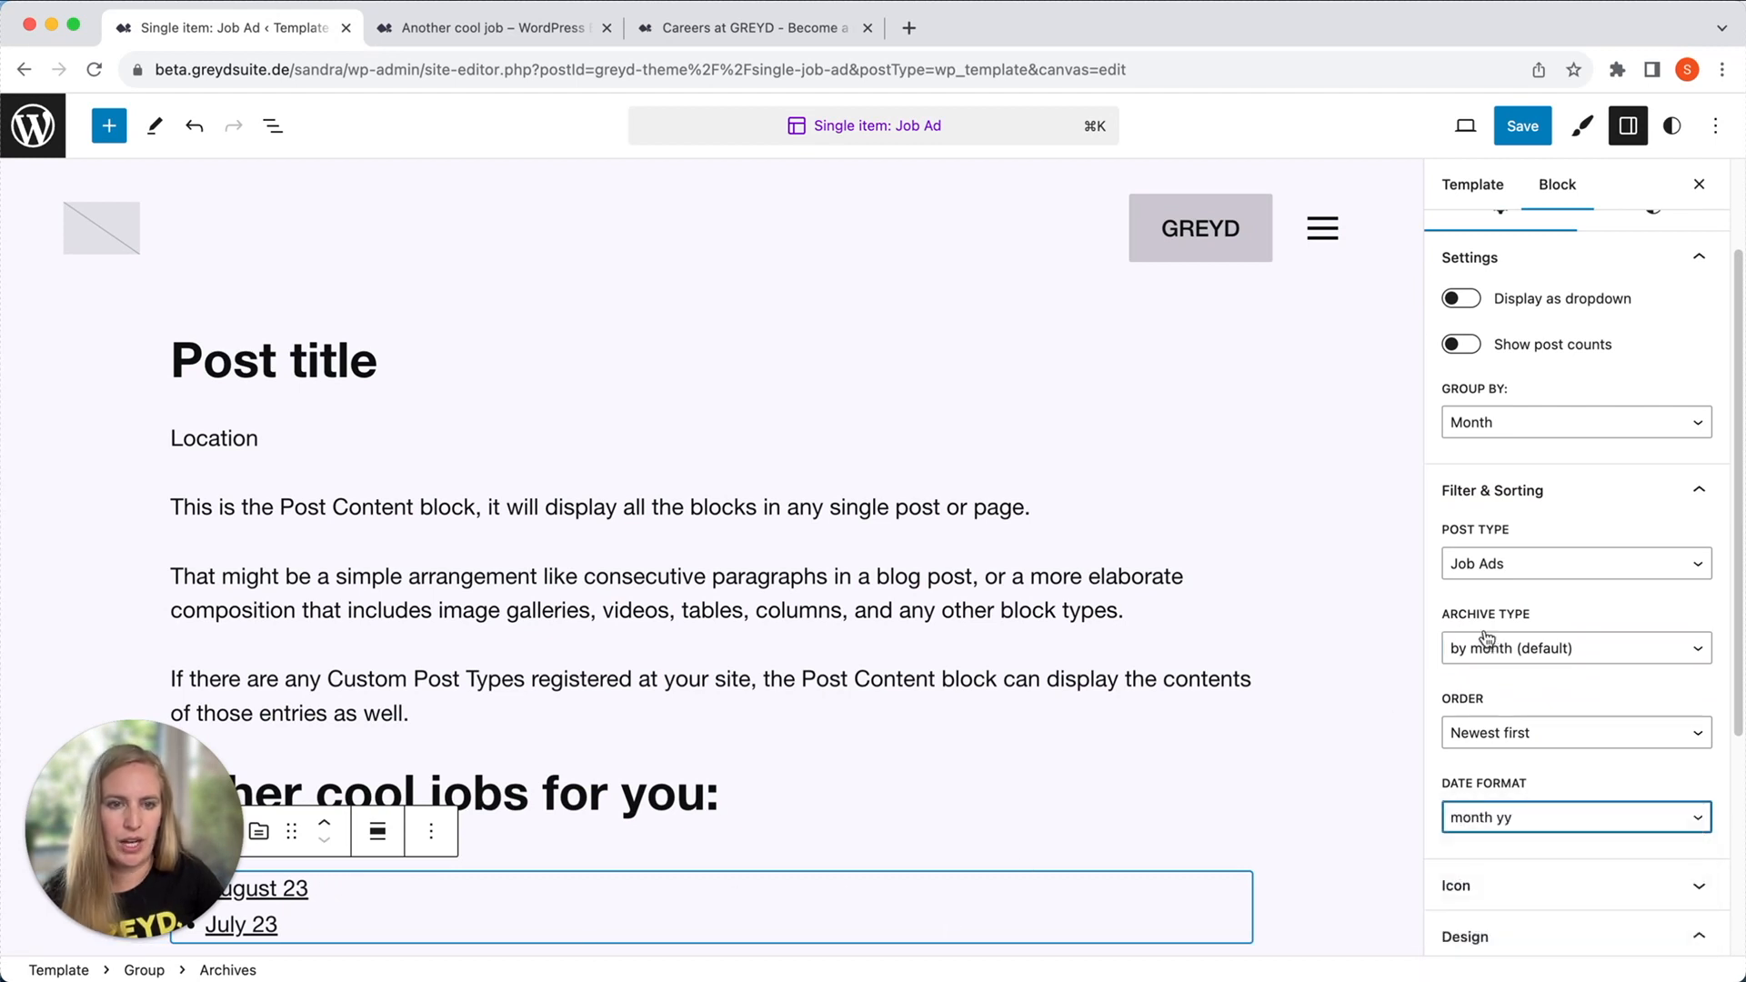
pyautogui.scroll(-2, 1545, 644)
pyautogui.scroll(4, 1533, 712)
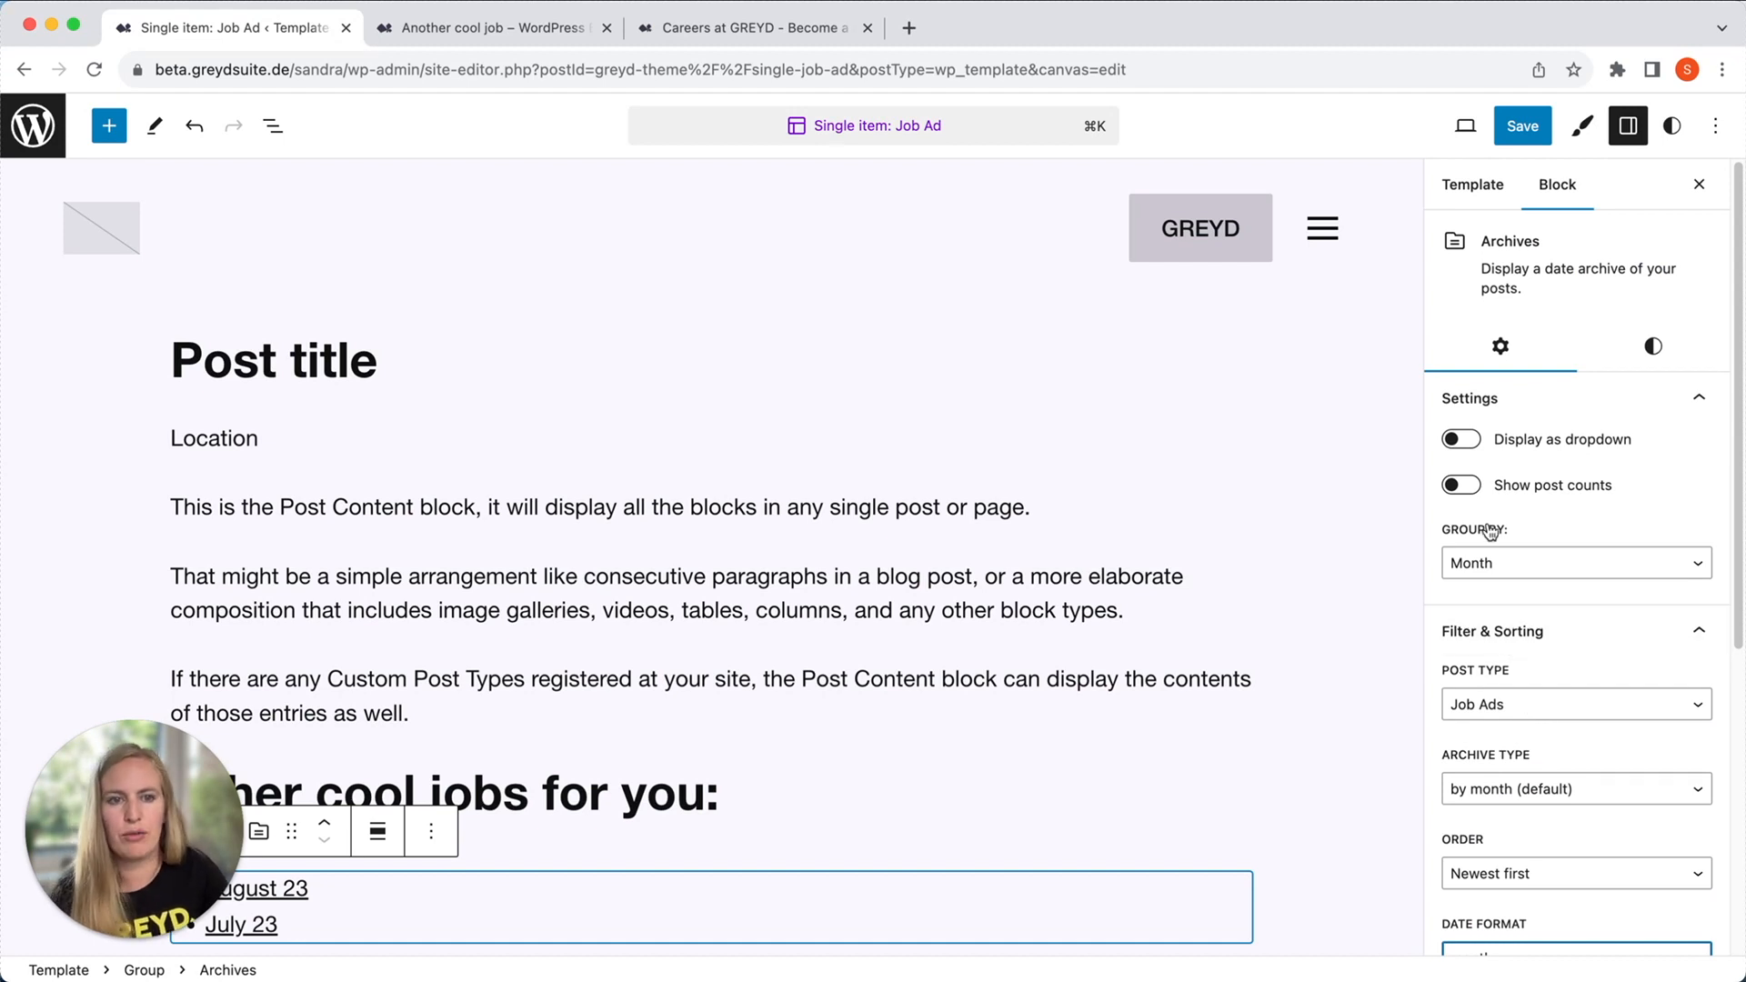
pyautogui.click(1463, 489)
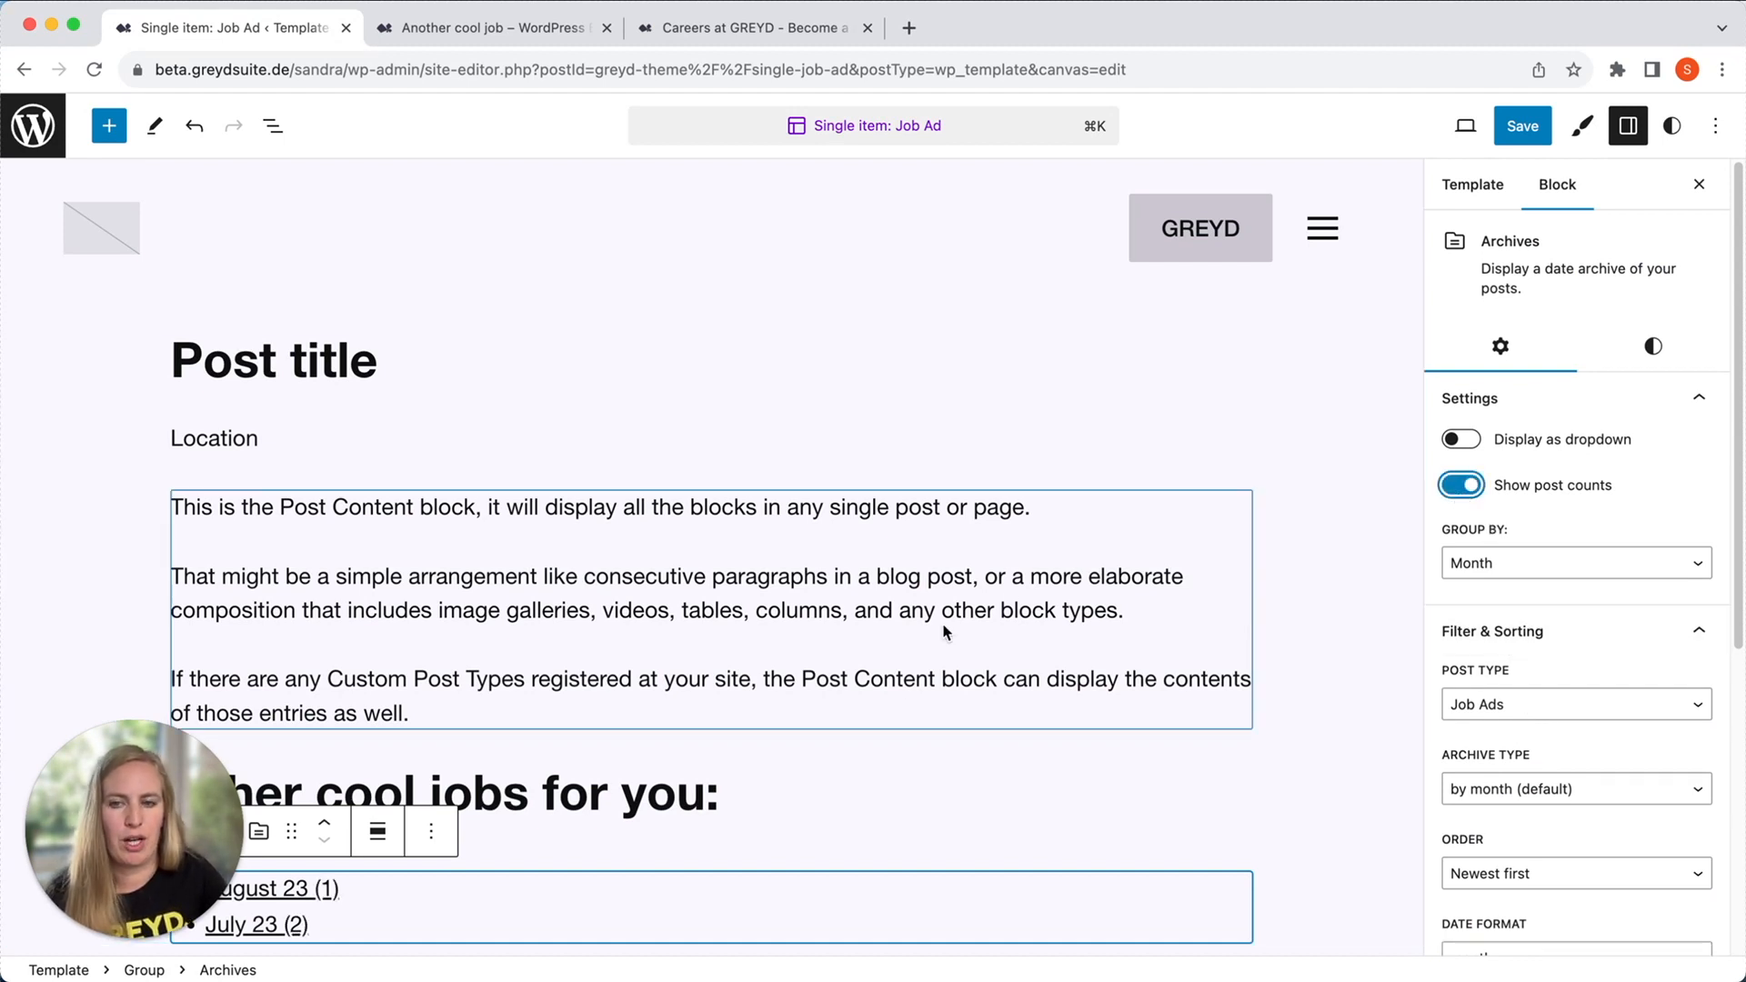
pyautogui.click(610, 854)
pyautogui.click(666, 871)
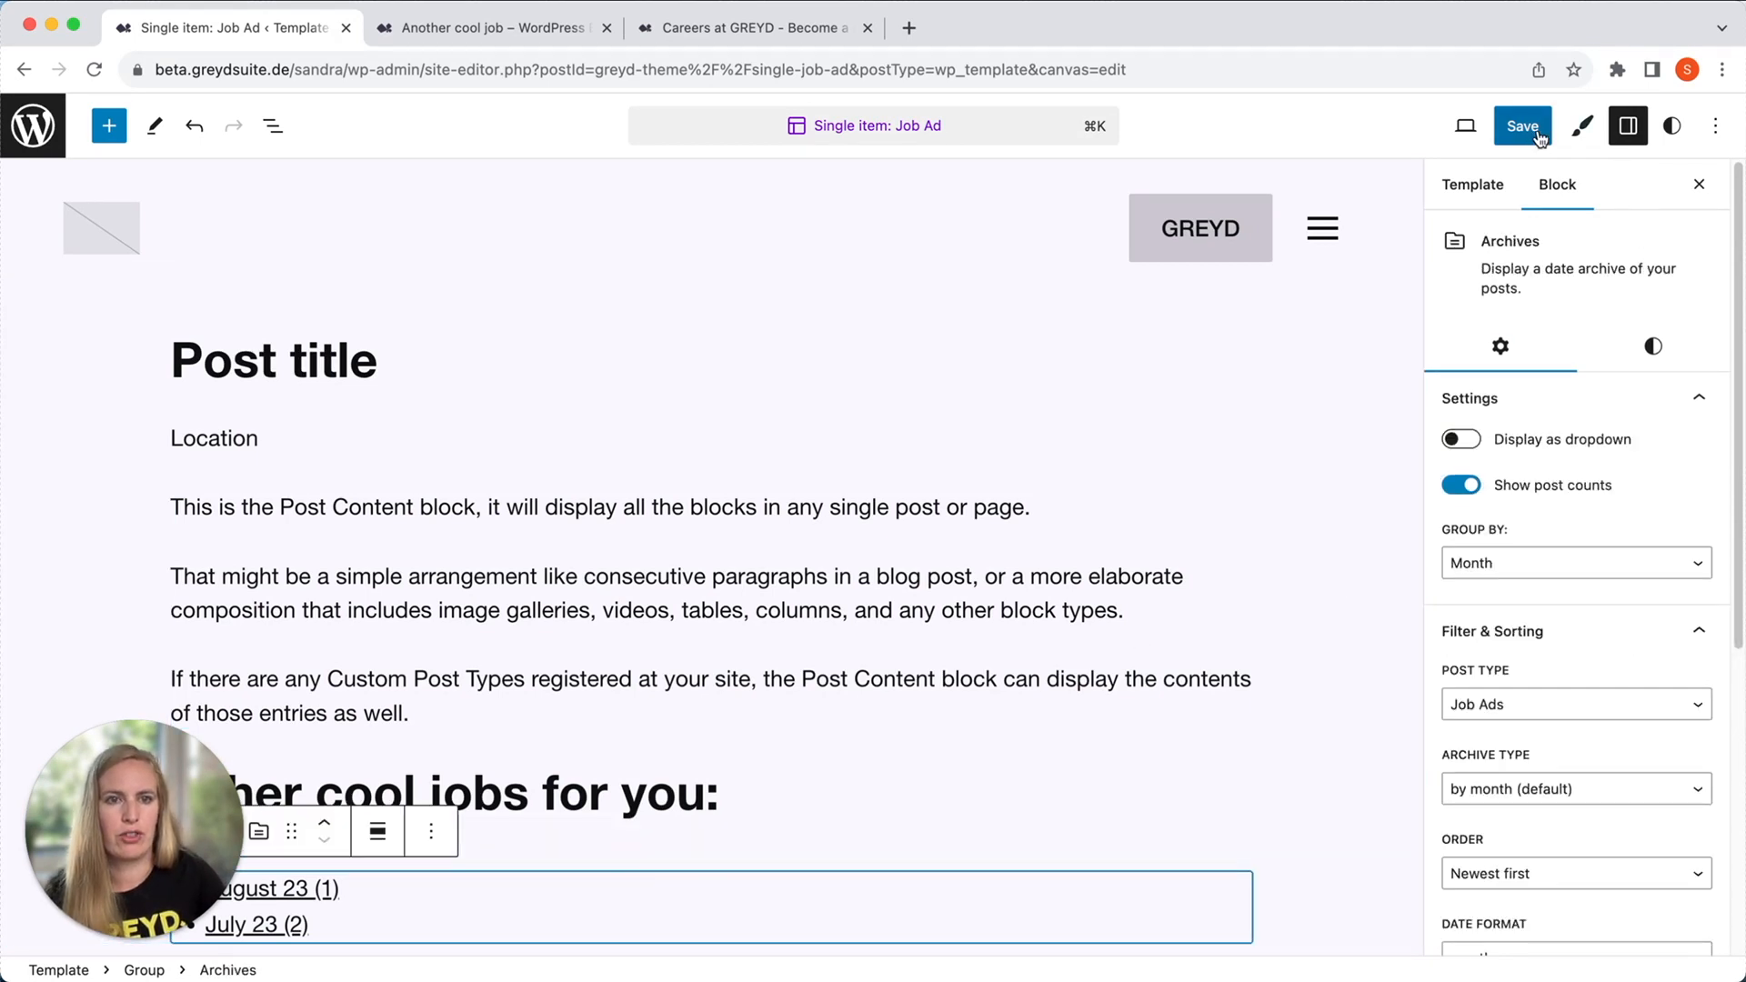
# Save the "Single item: Job Ad" template and reload the published "Another cool job" ad.
pyautogui.click(1505, 136)
pyautogui.click(1488, 138)
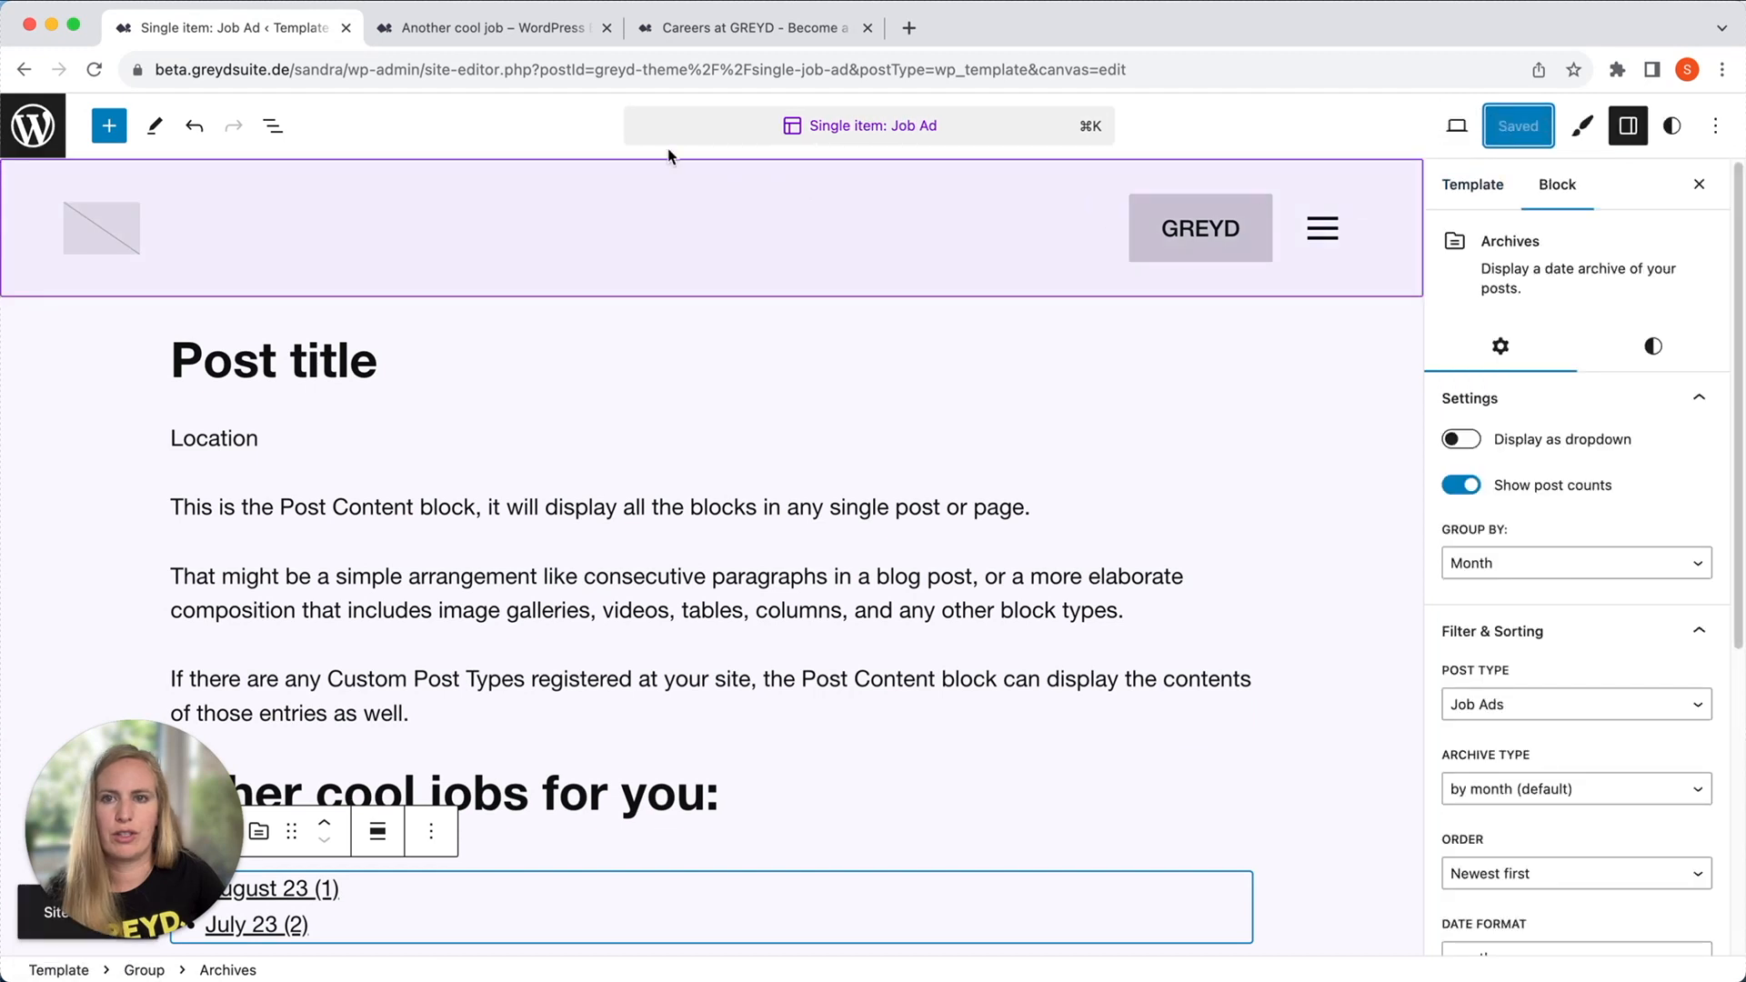
pyautogui.click(523, 40)
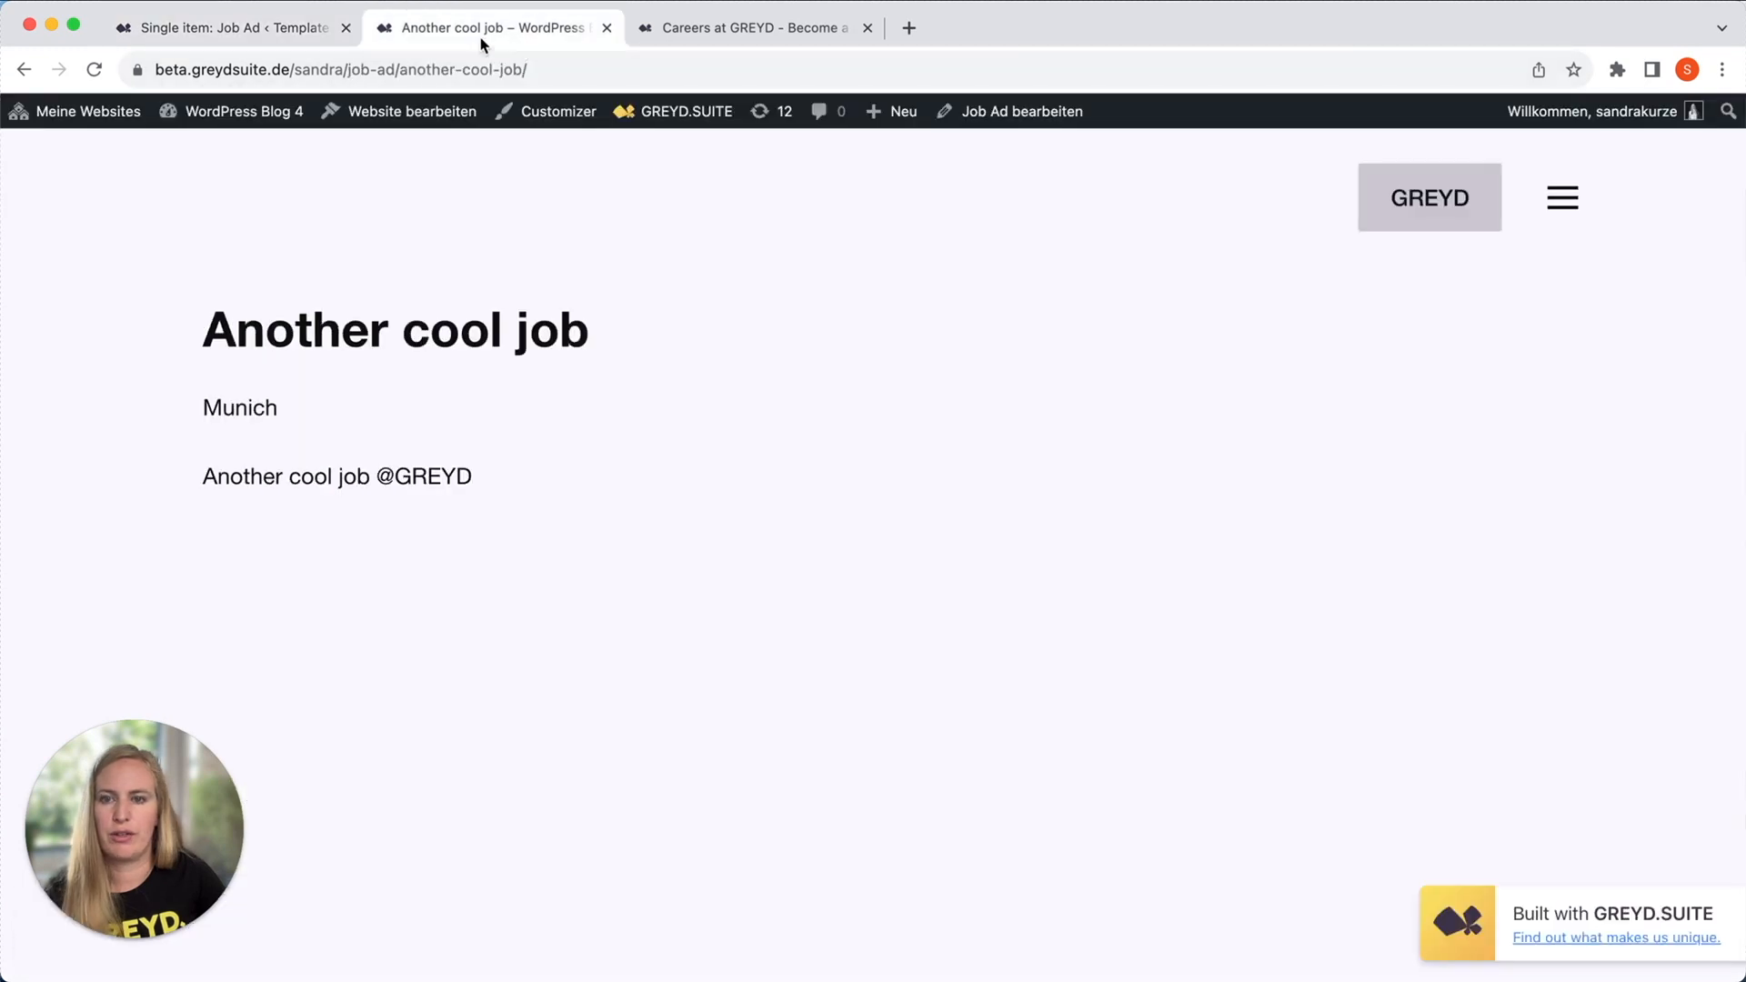
pyautogui.click(93, 70)
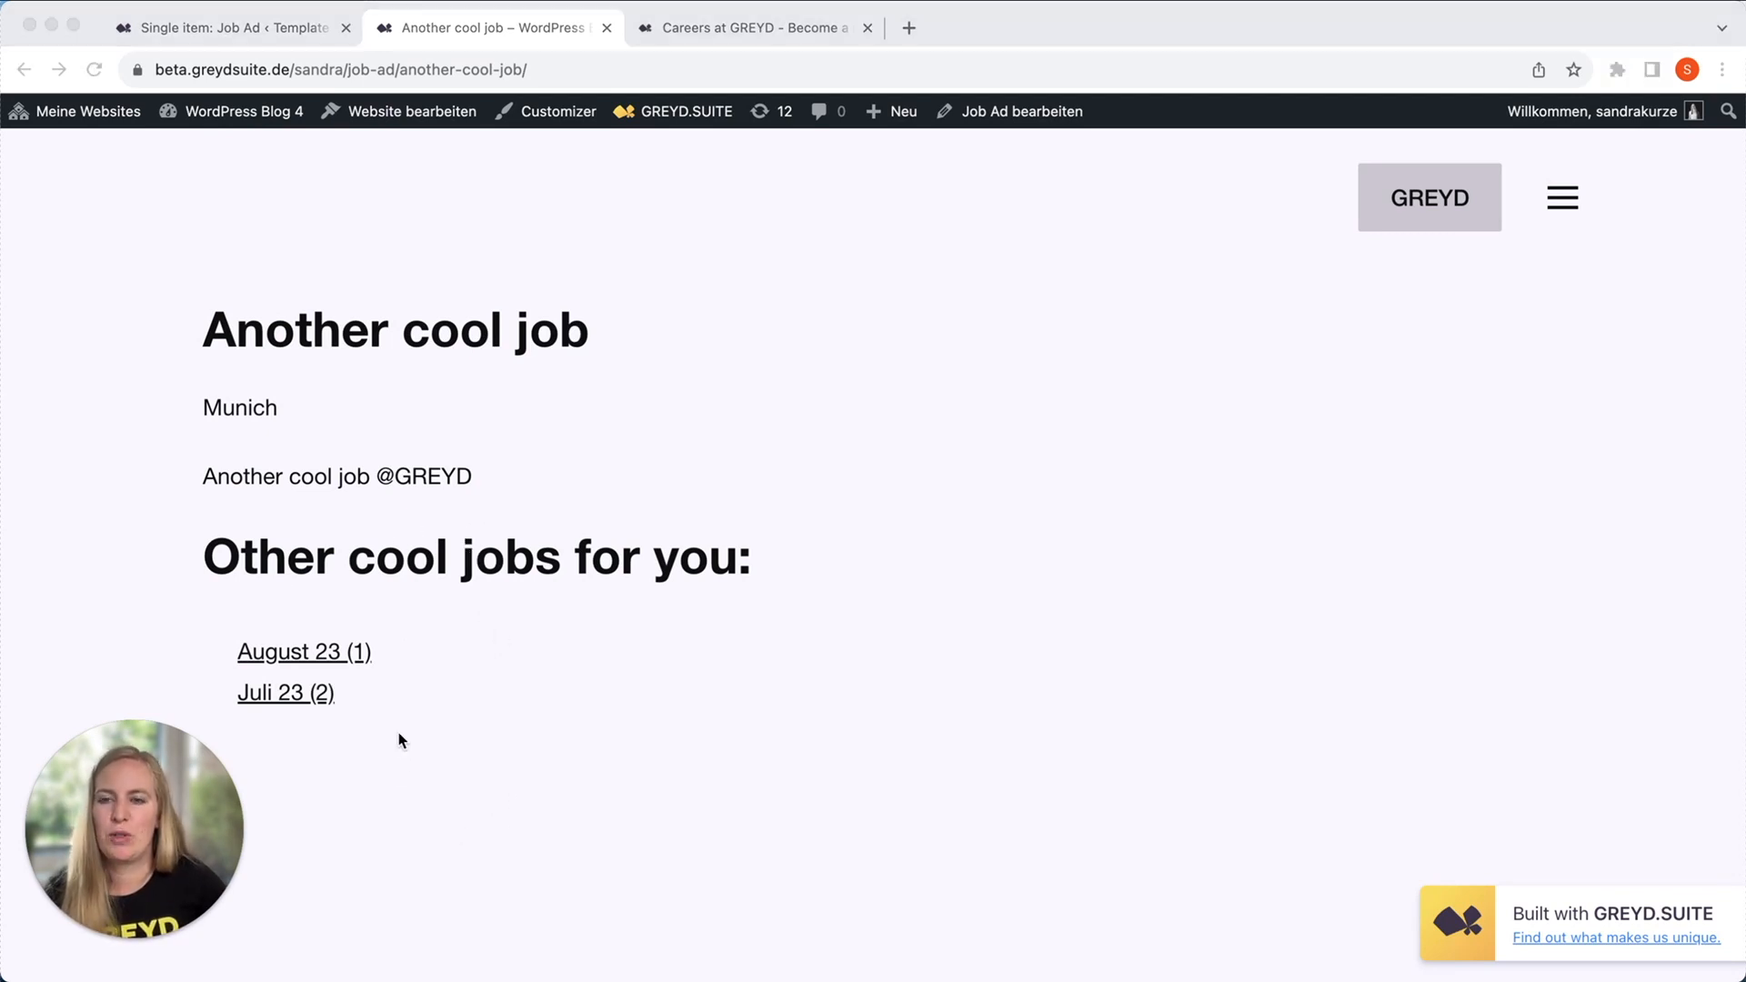
# Open the "Juli 23" archive linked below the job ad to check how its job ads are listed.
pyautogui.click(871, 394)
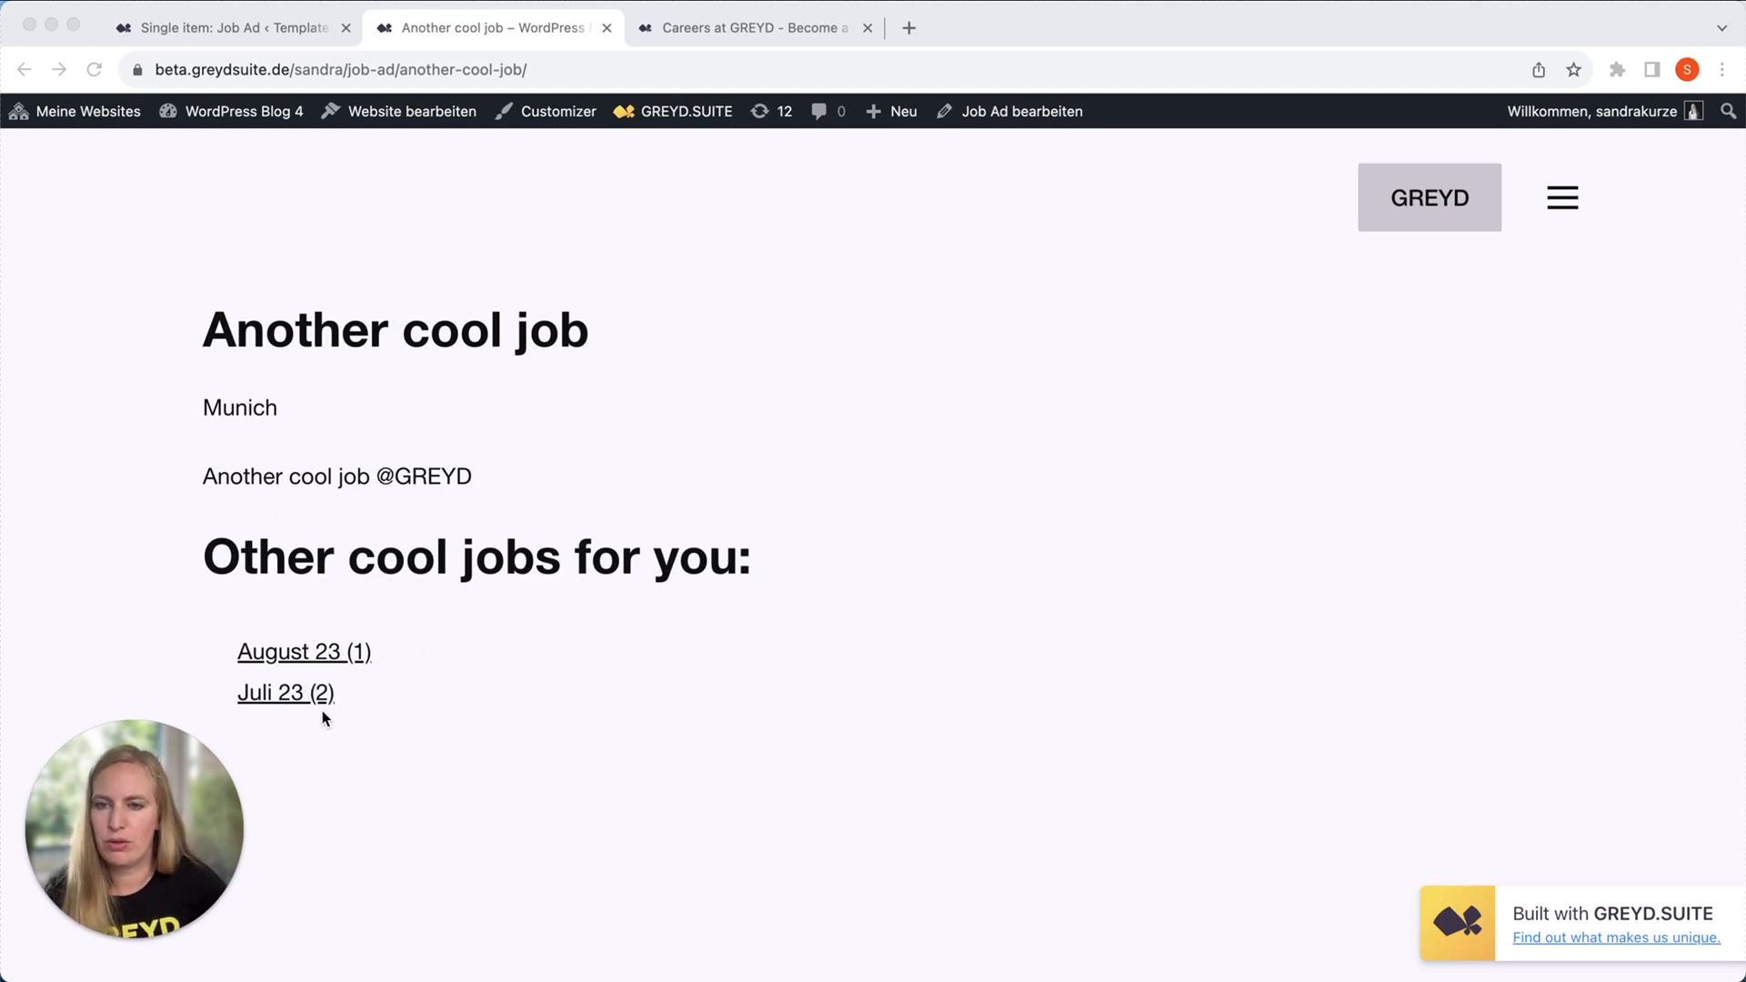
pyautogui.click(297, 700)
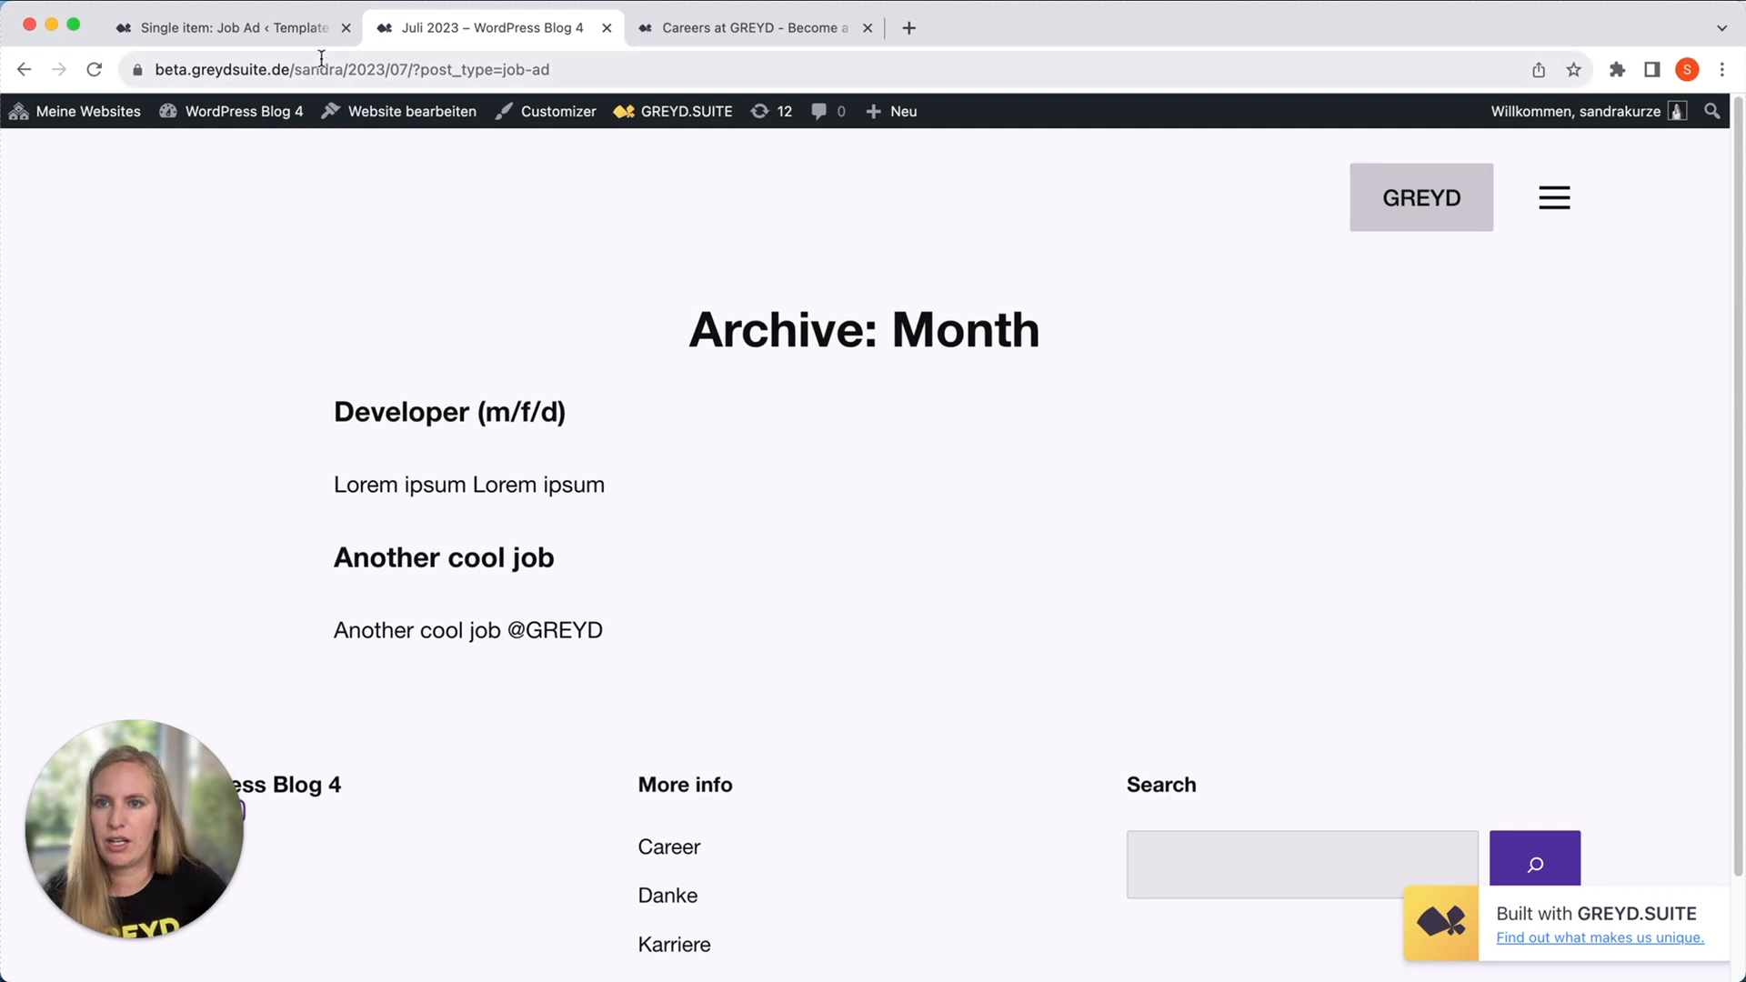
# Open the "Archiv" template for editing from the site's template list and select the content of its Query Loop.
pyautogui.click(291, 29)
pyautogui.click(42, 138)
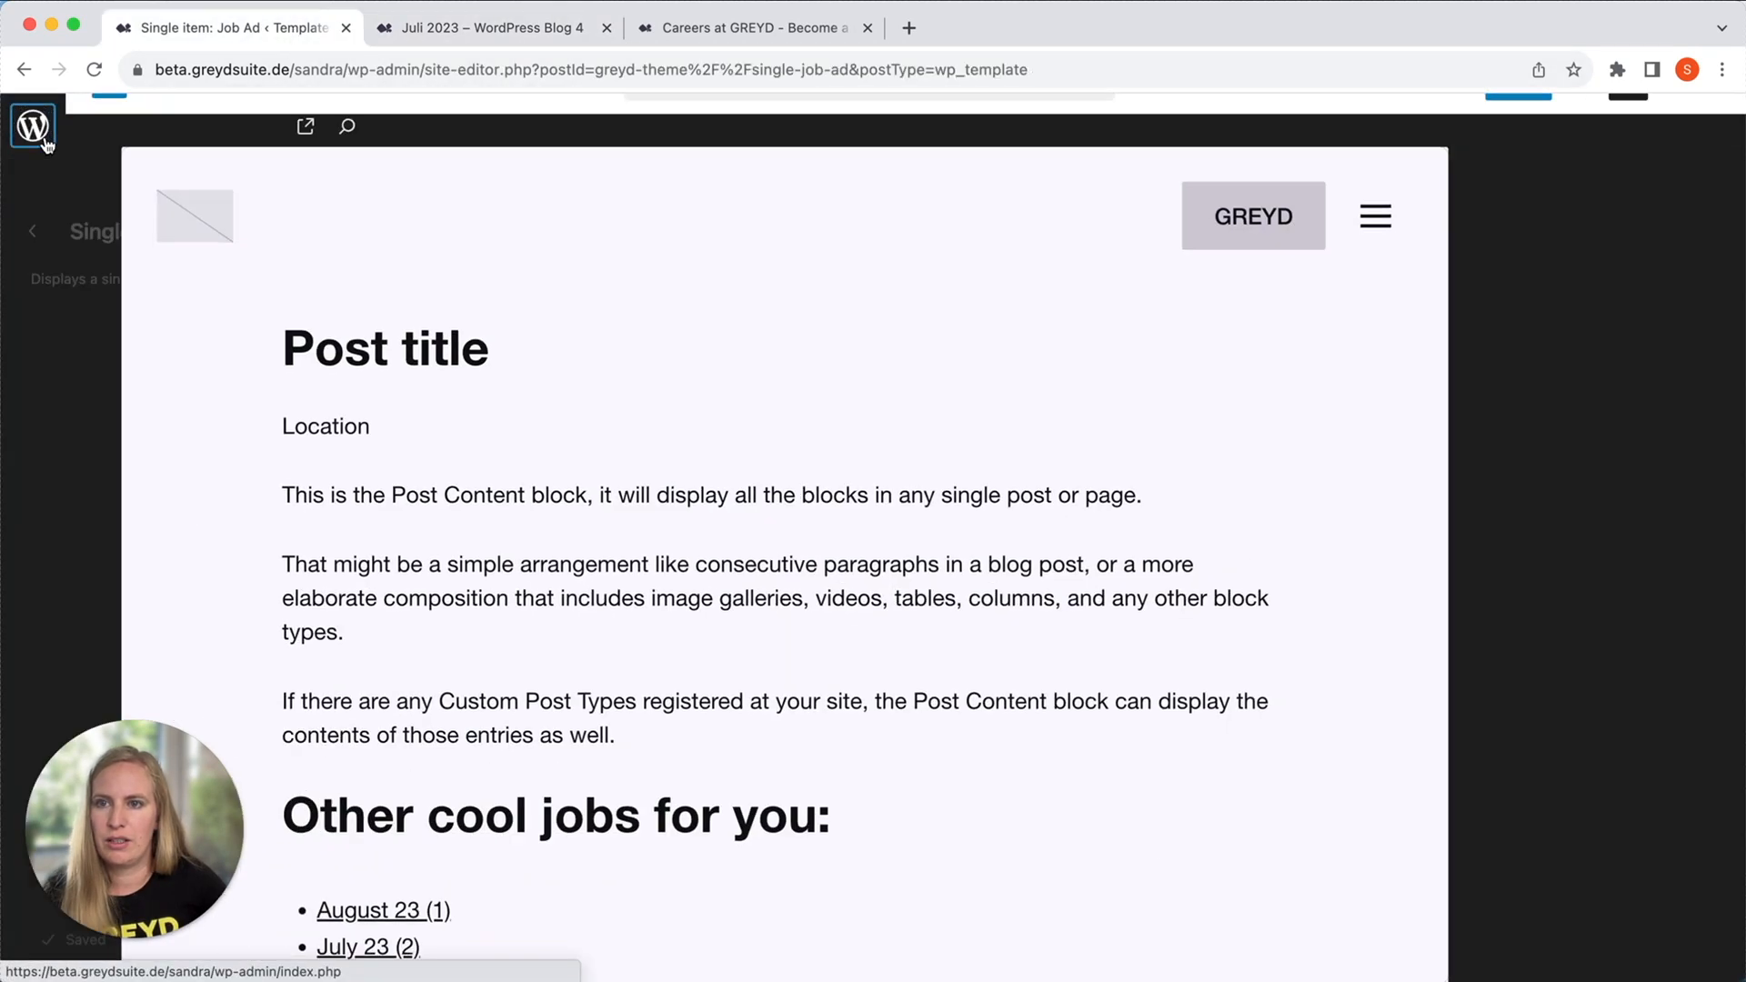
pyautogui.click(35, 232)
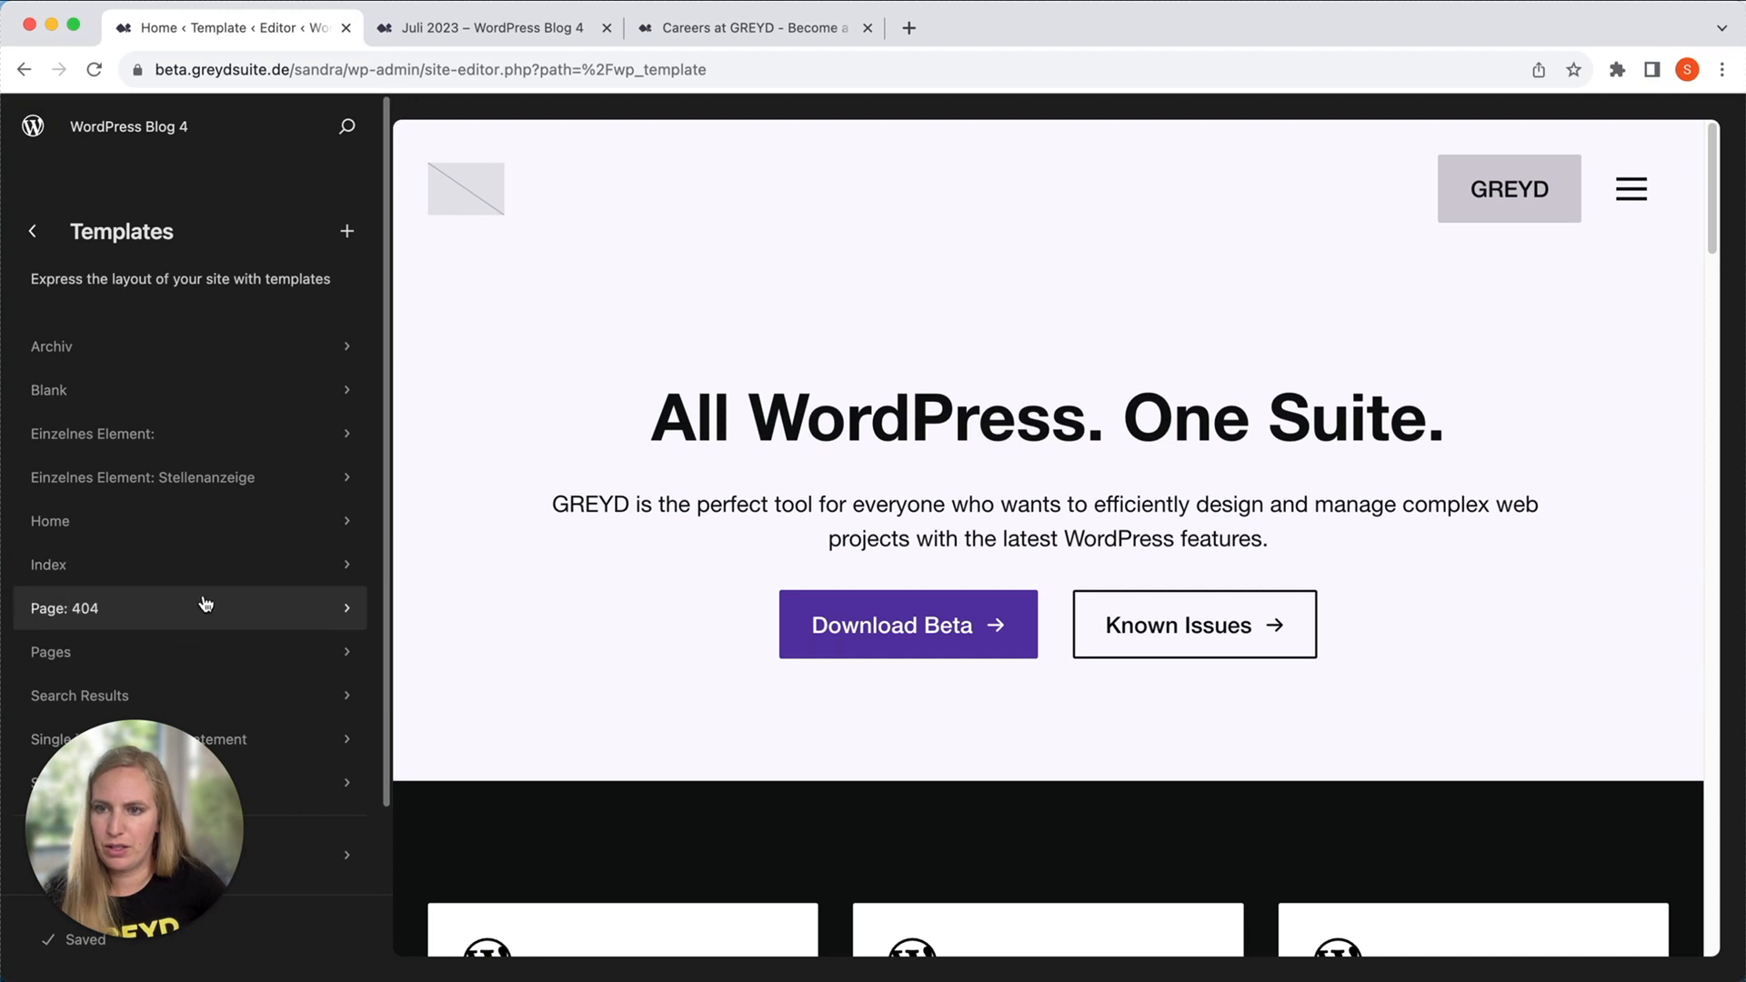
pyautogui.scroll(-2, 200, 423)
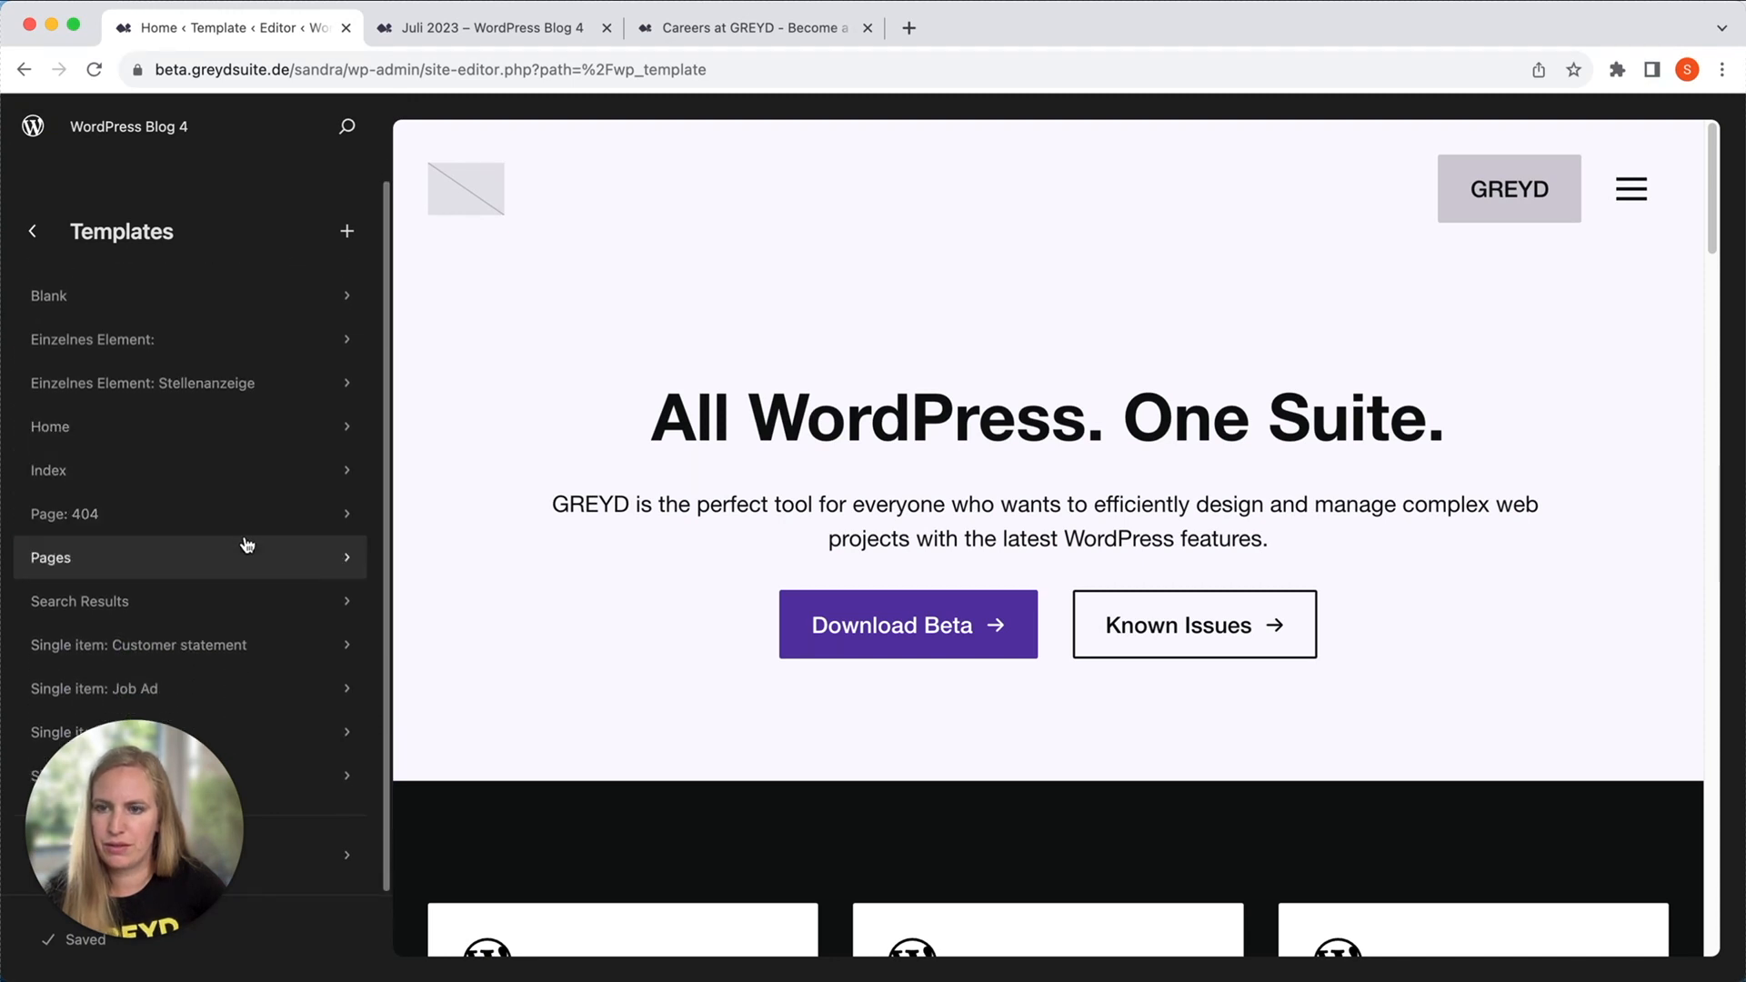
pyautogui.scroll(2, 218, 510)
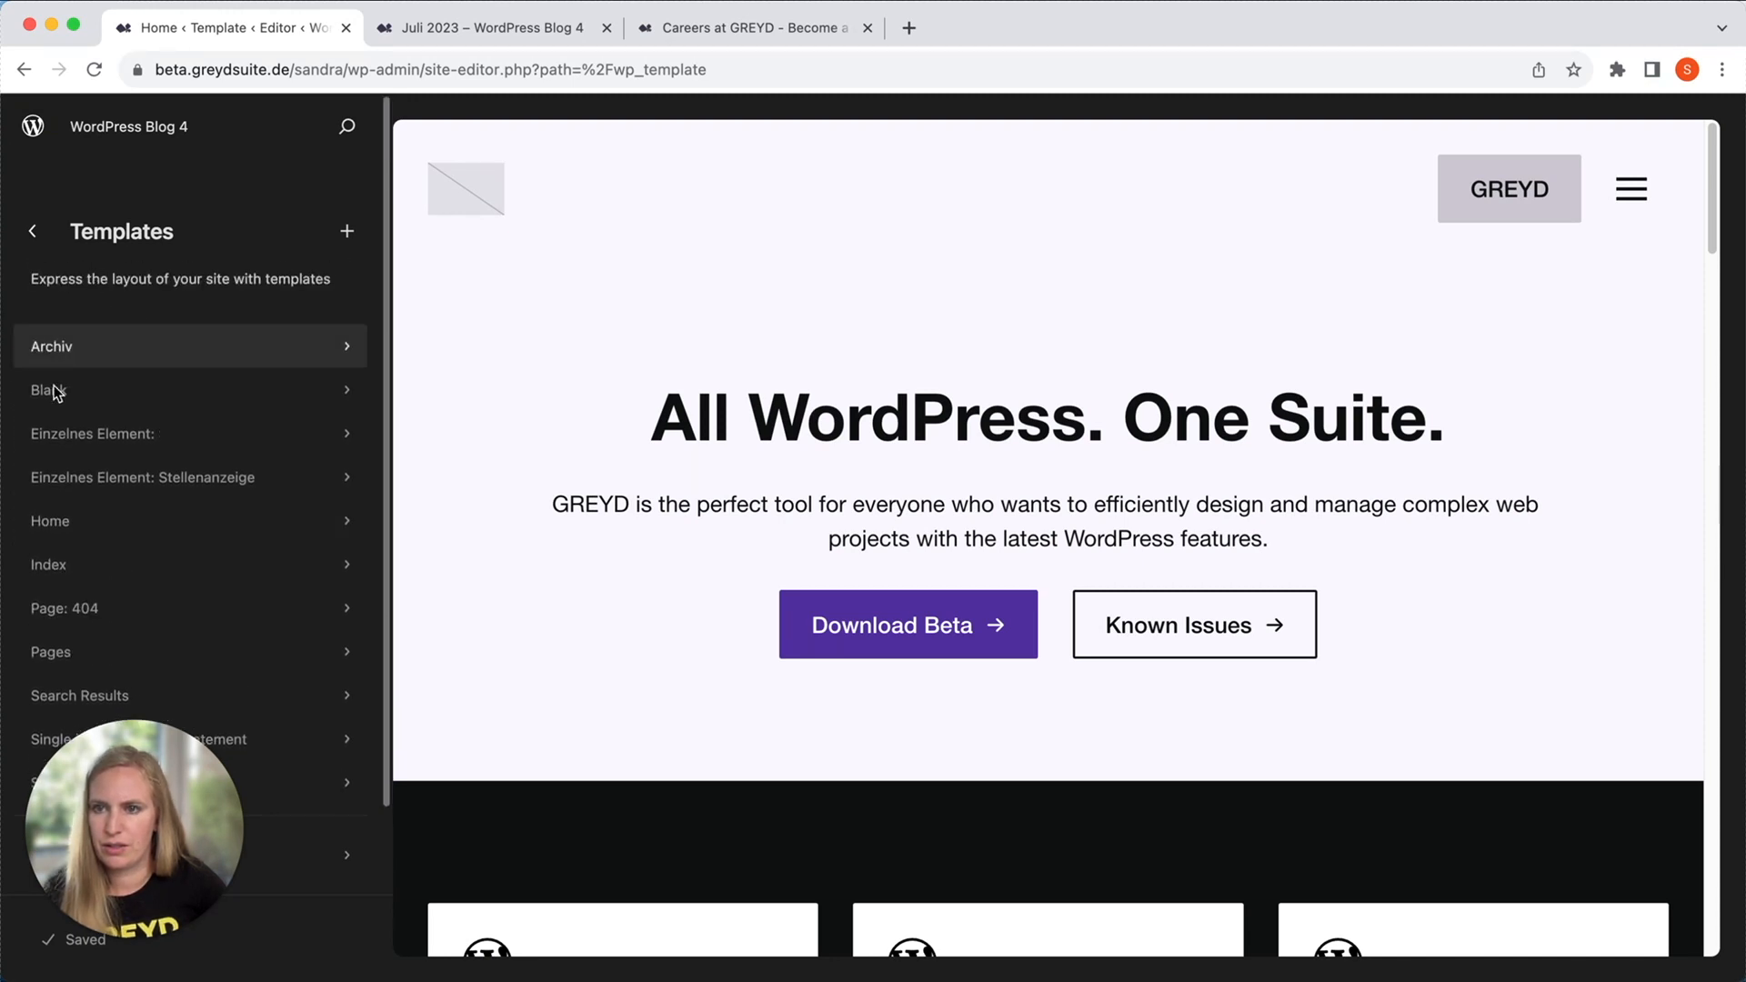
pyautogui.click(275, 340)
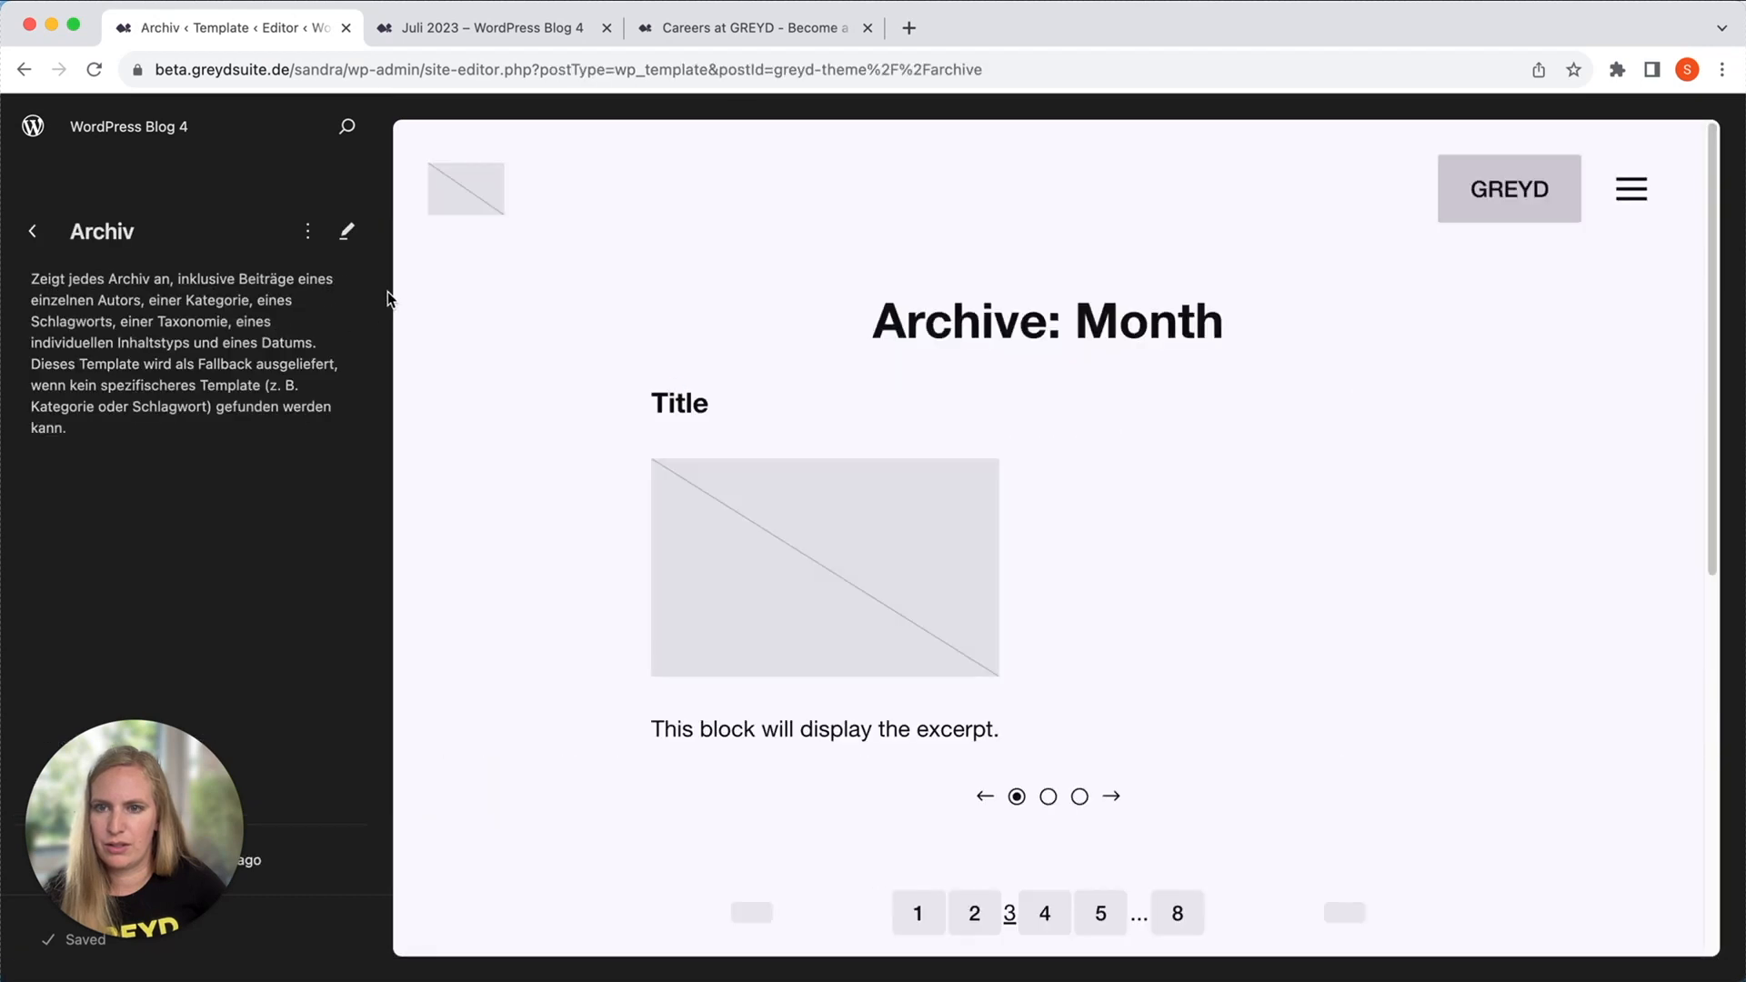
pyautogui.click(351, 235)
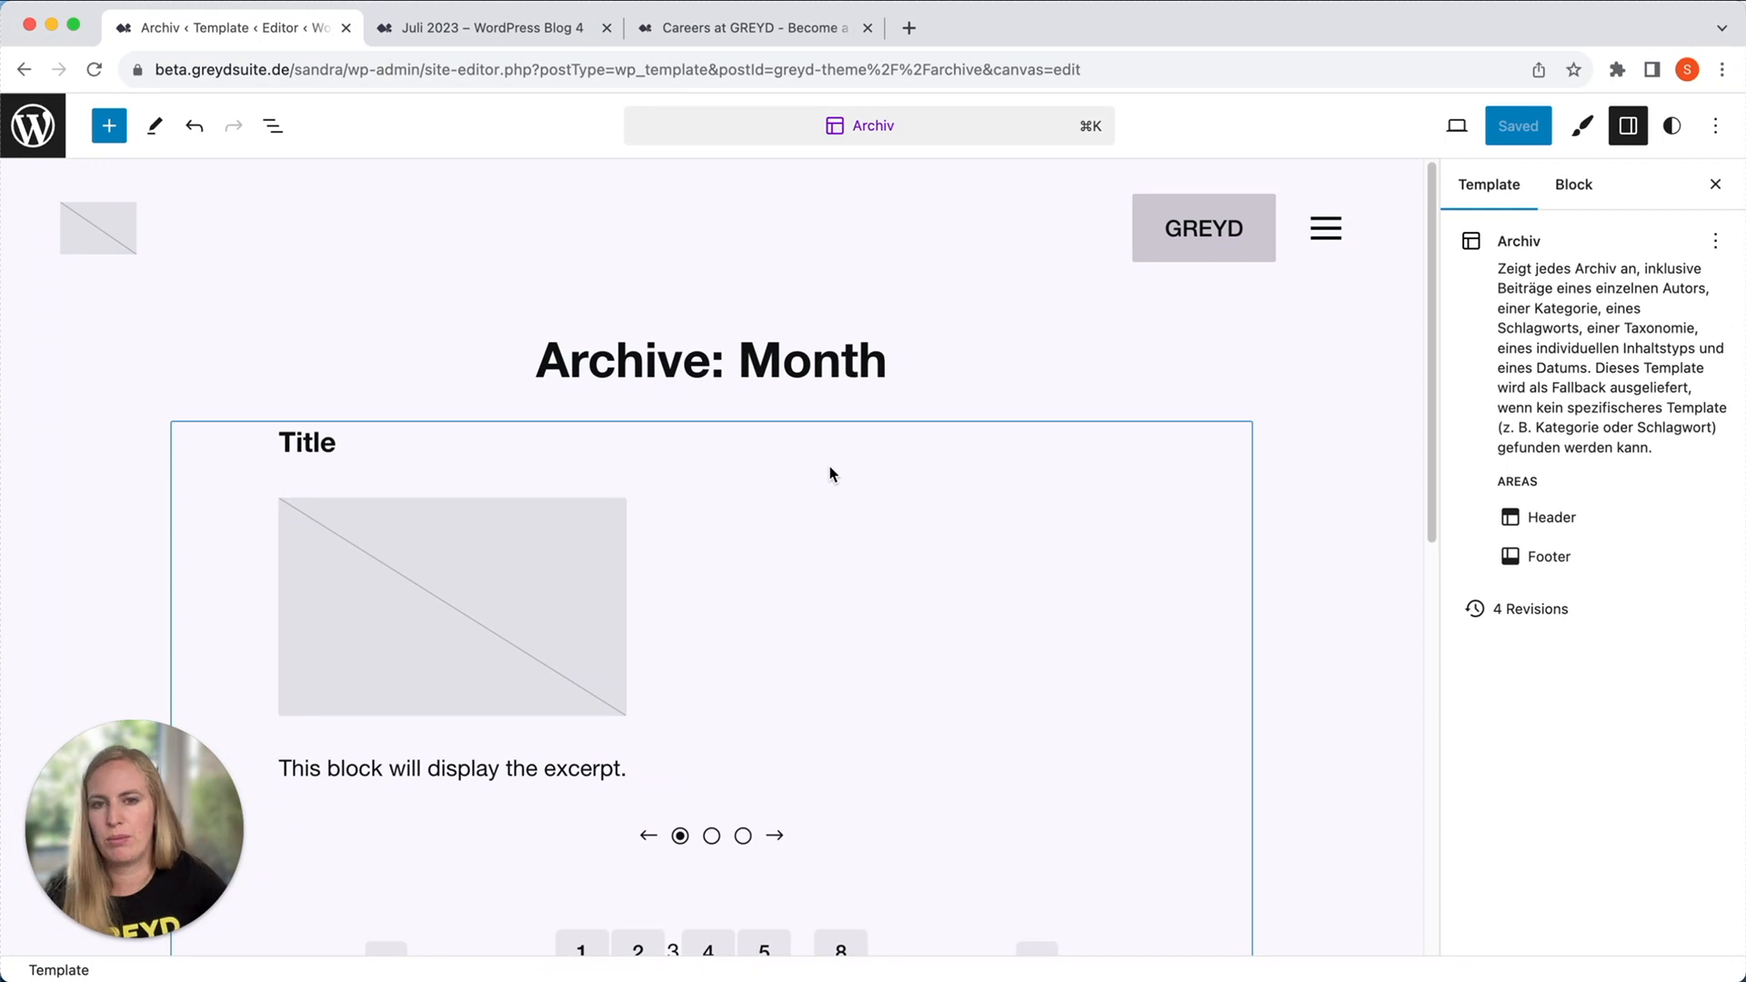
pyautogui.moveTo(1071, 394)
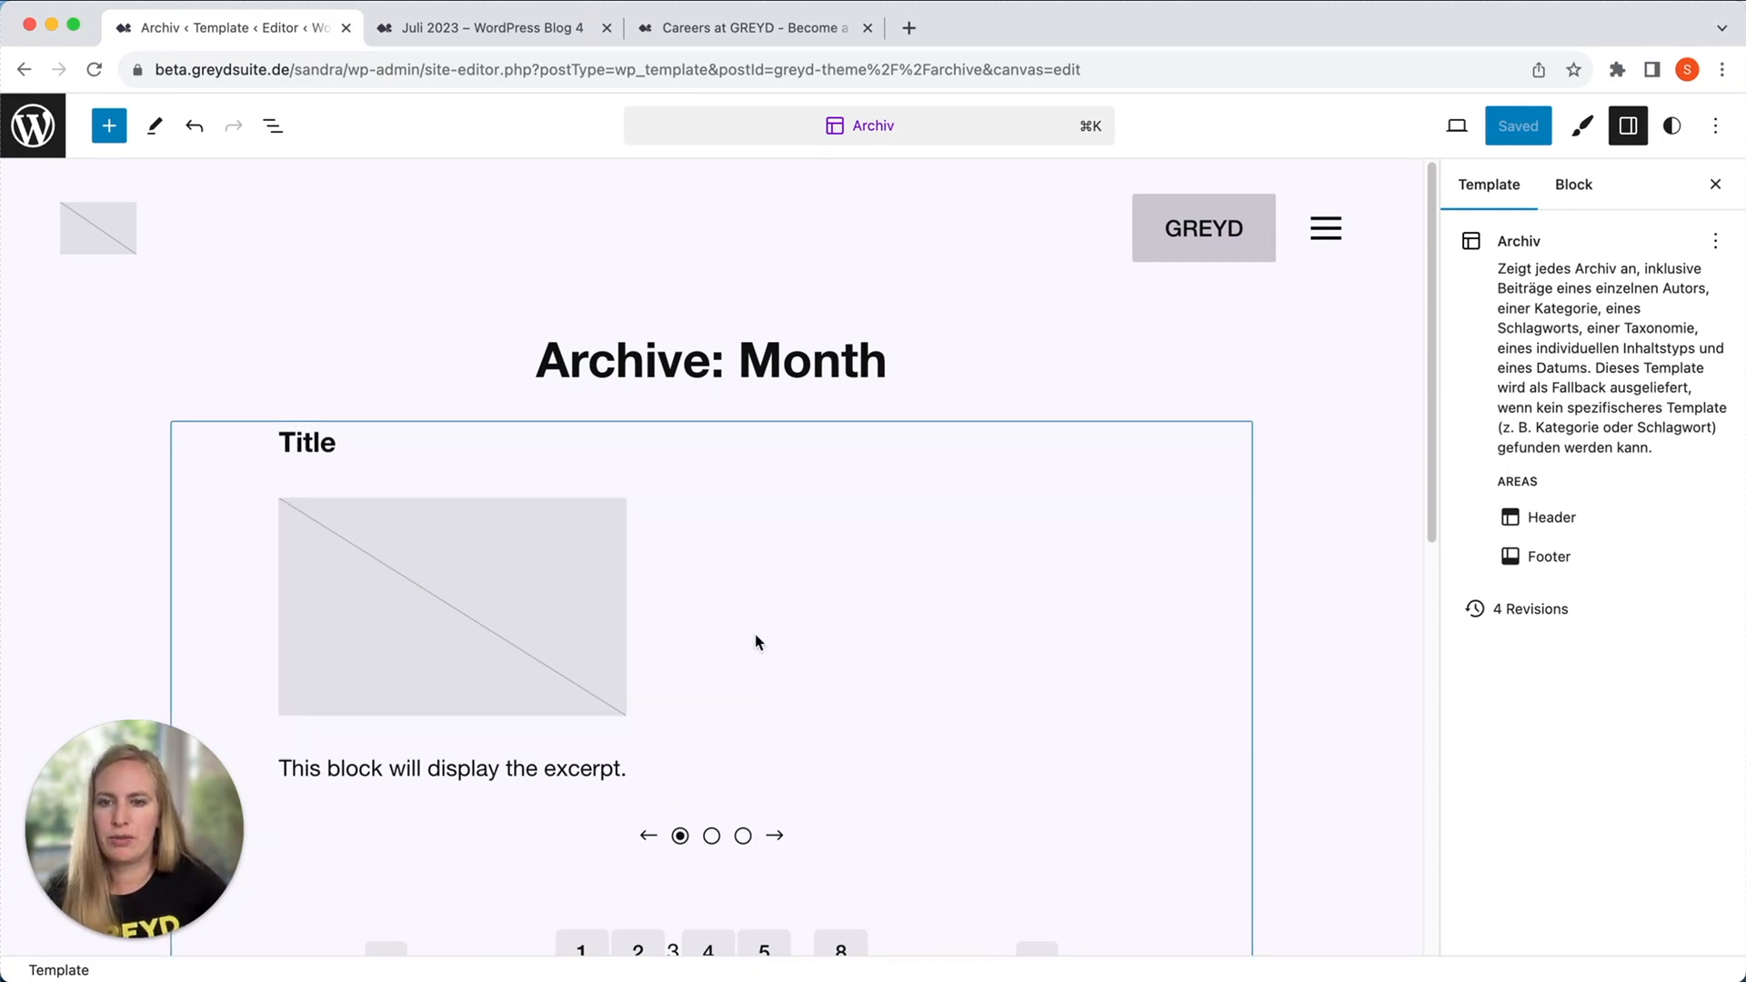
pyautogui.click(768, 680)
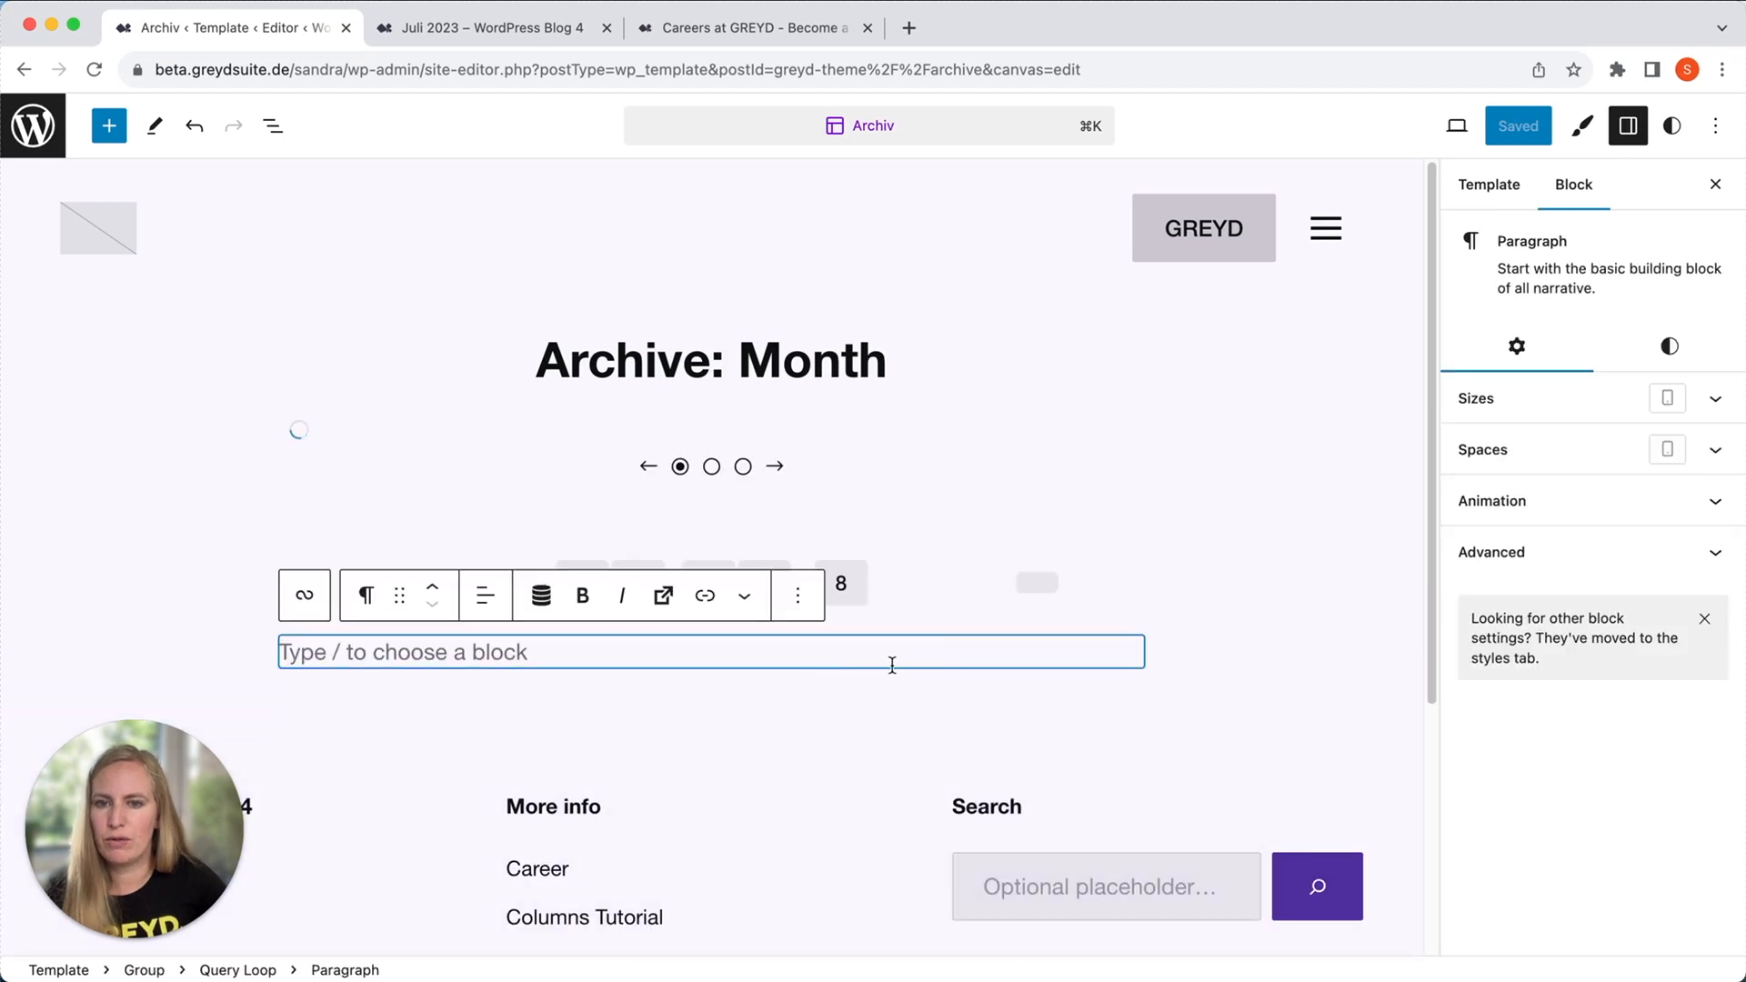
# Check the Query Loop's layout and query inheritance settings and compare them with the published "Juli 2023" job ad archive.
pyautogui.click(991, 527)
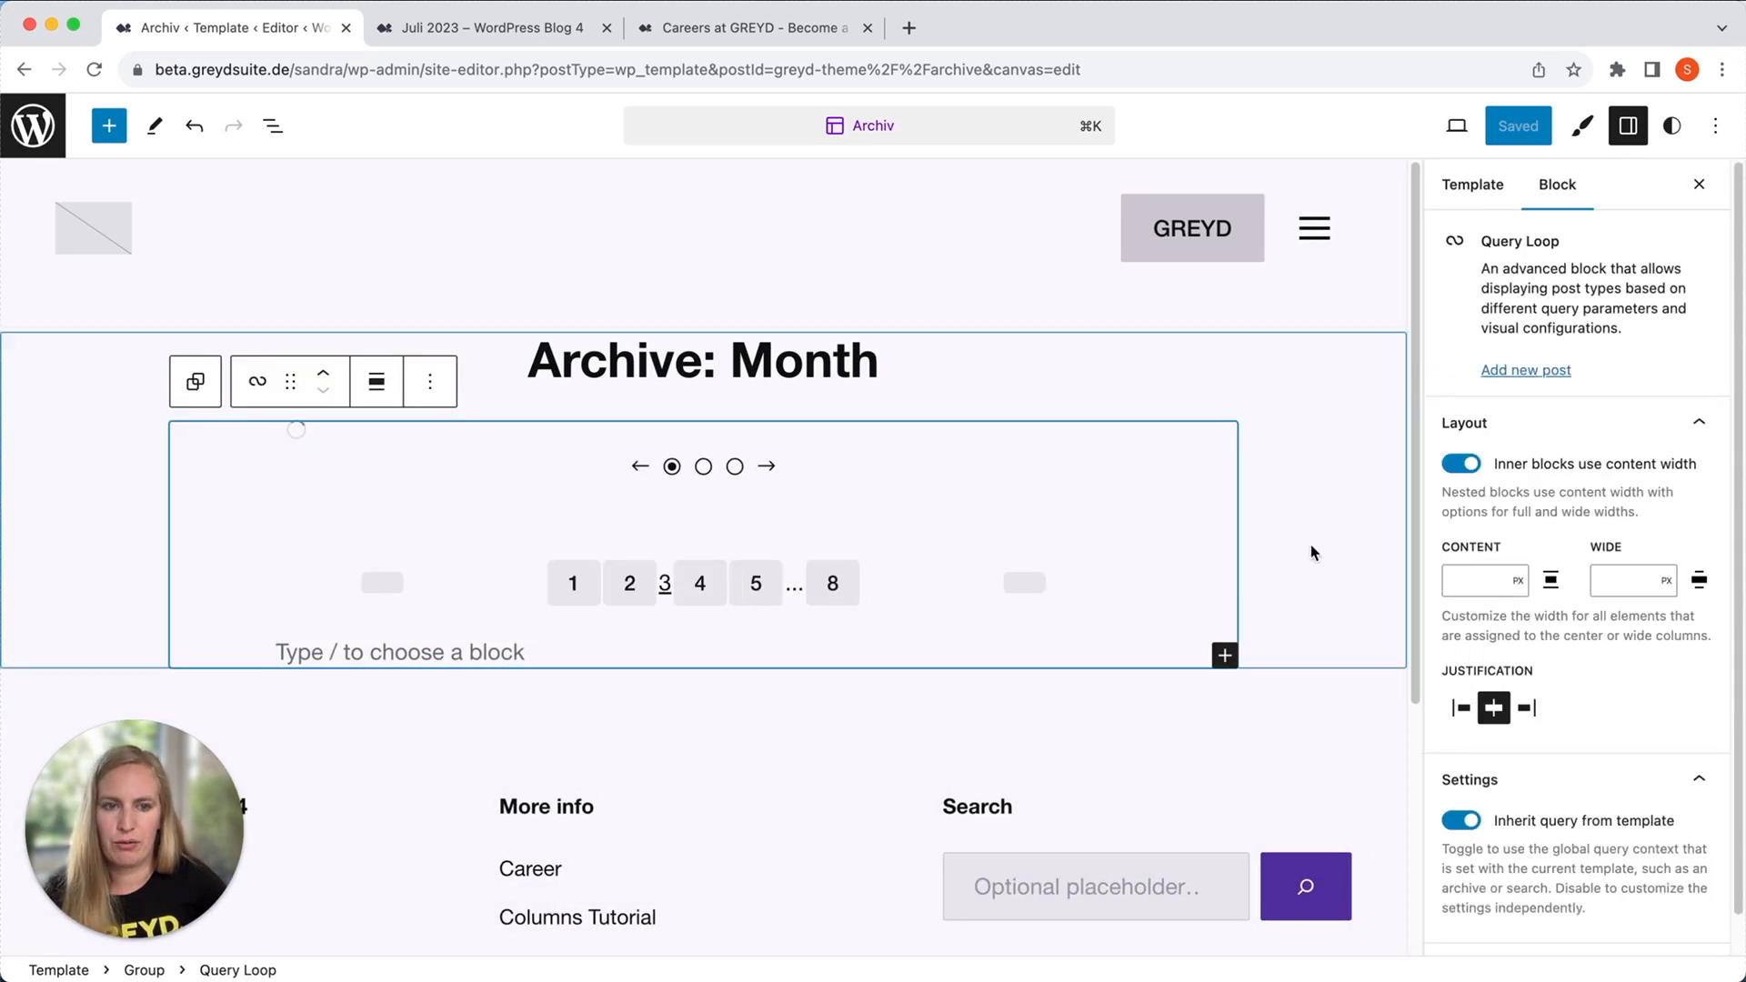
pyautogui.scroll(-1, 1628, 791)
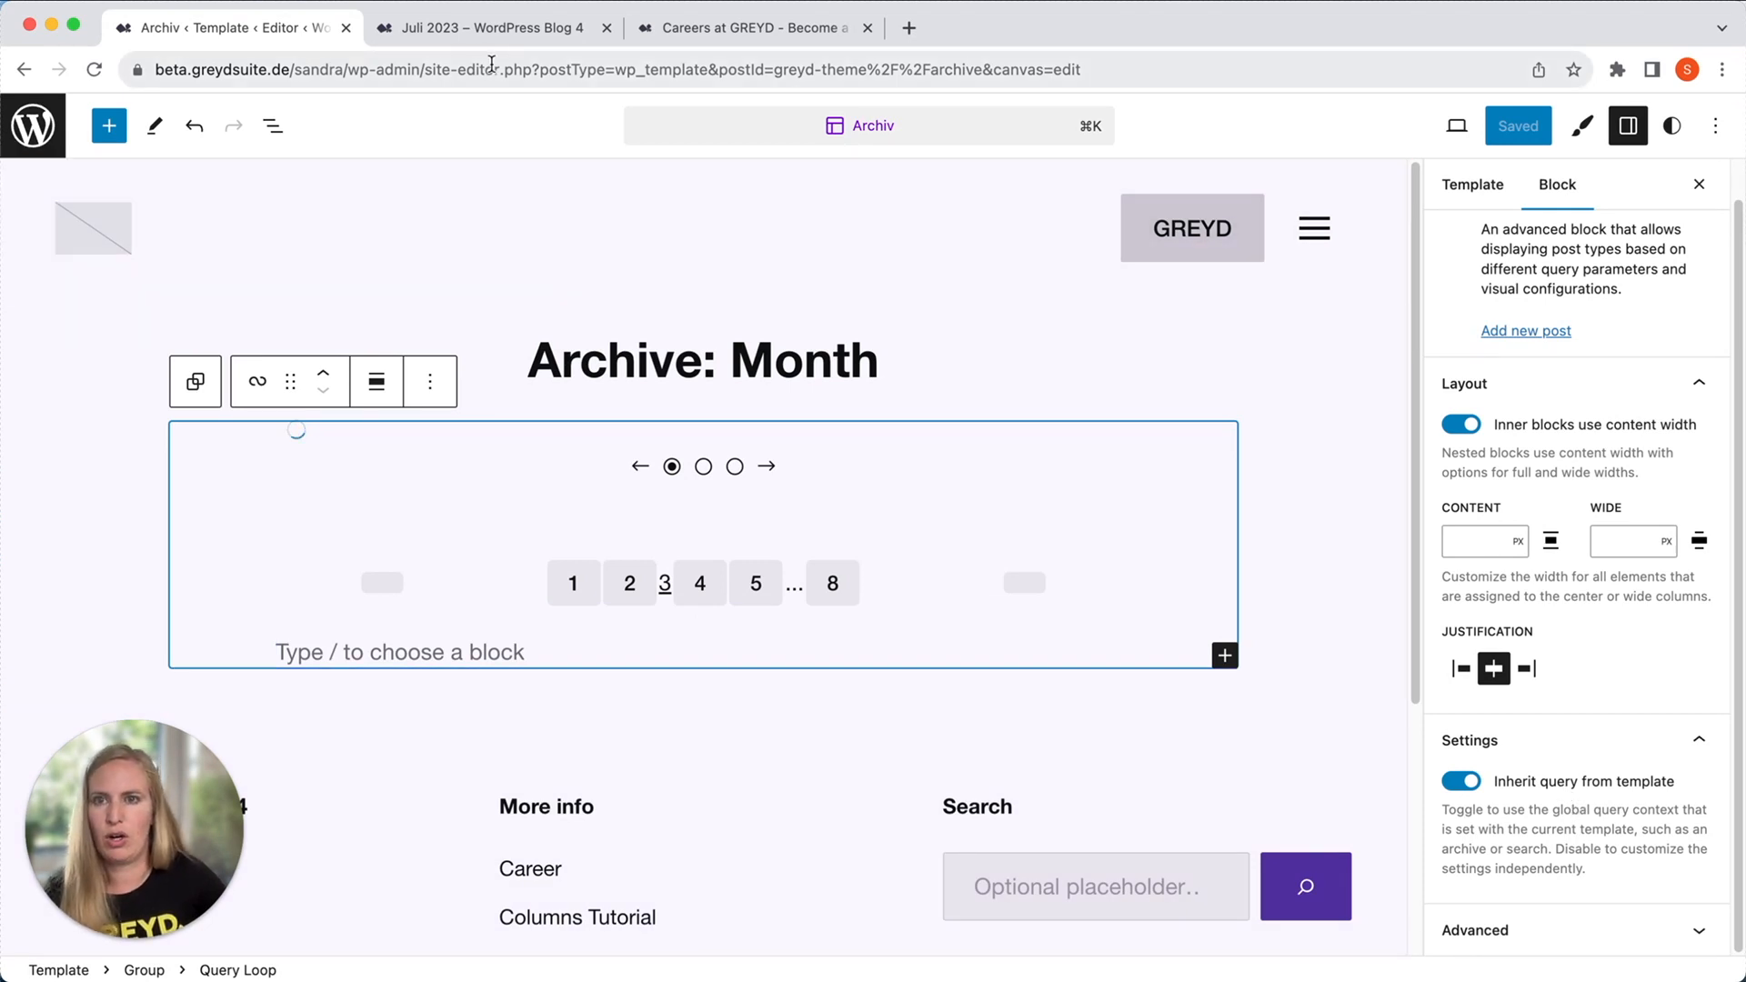
pyautogui.click(484, 36)
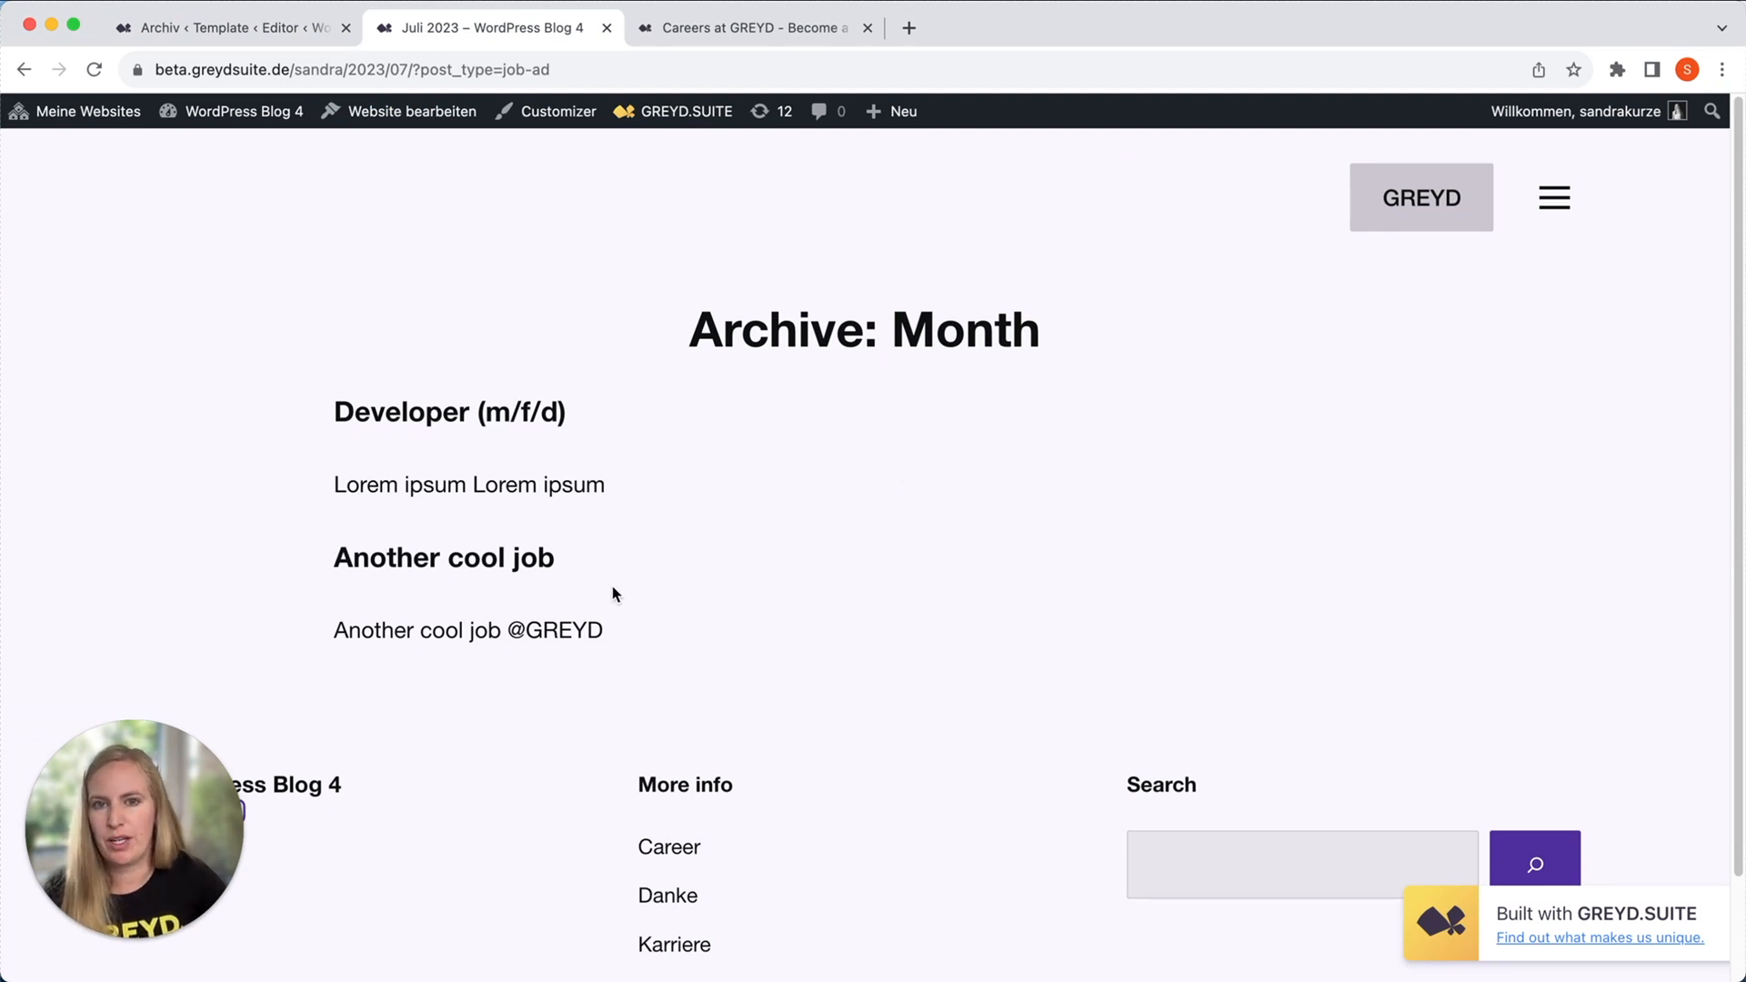
pyautogui.scroll(-3, 658, 615)
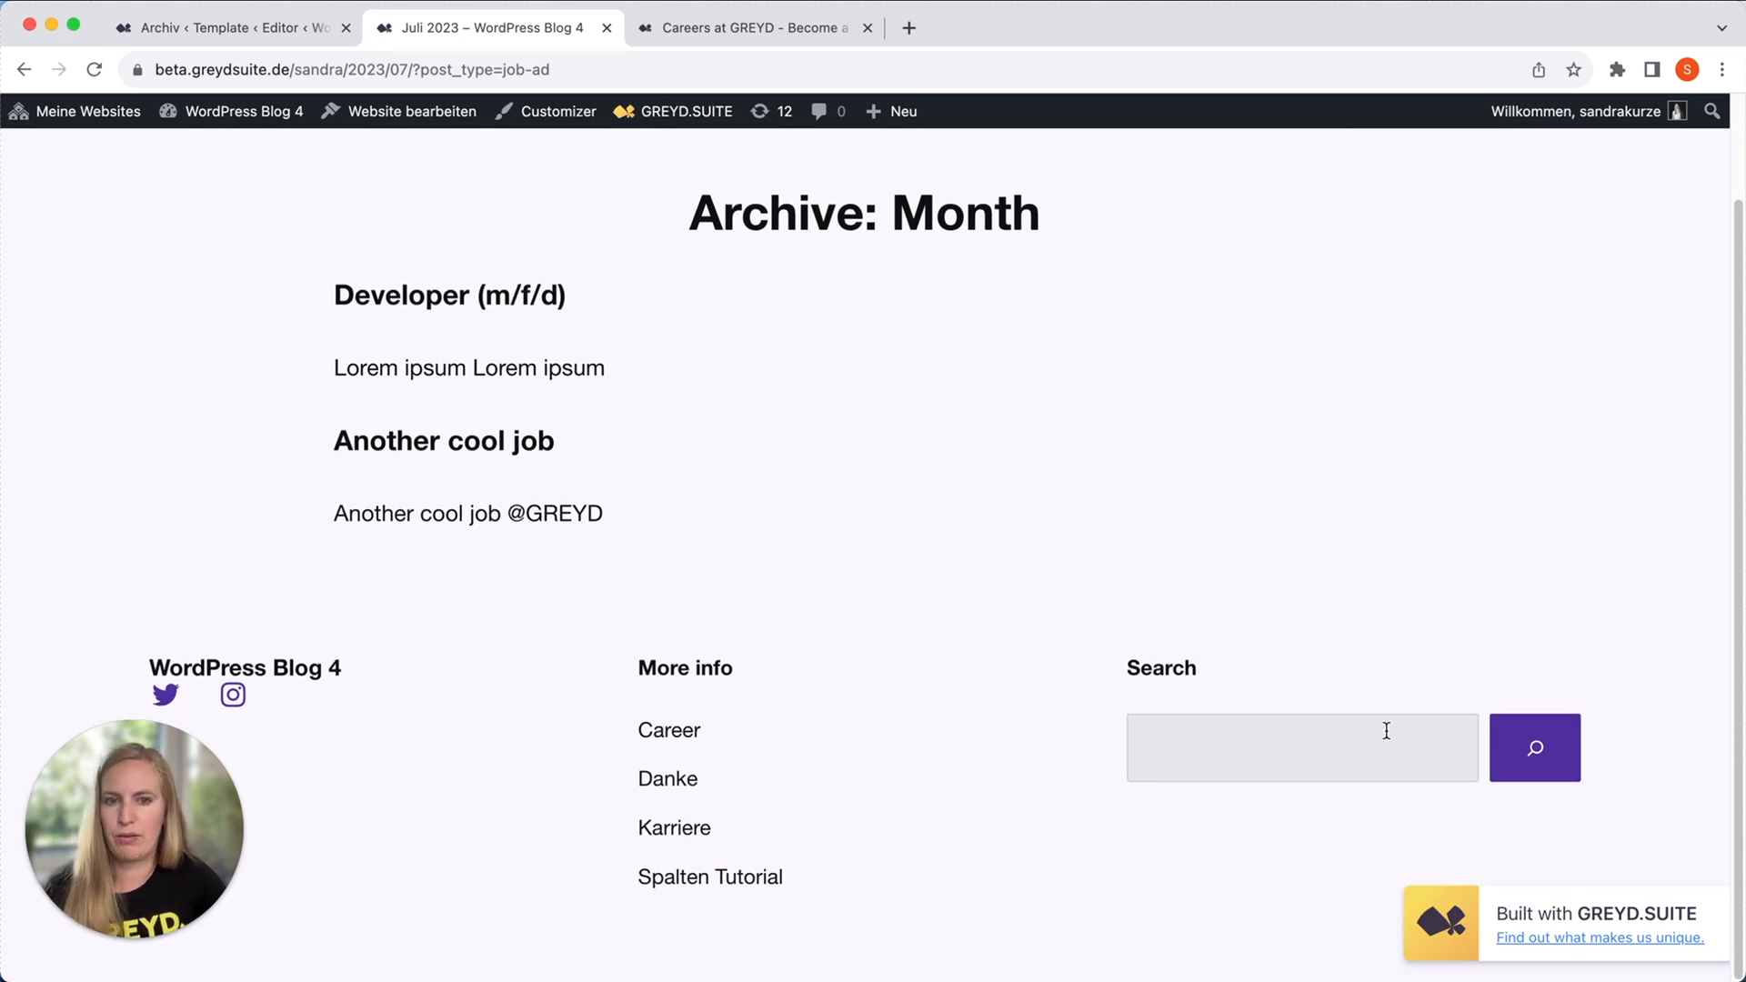
# Return to the "Archiv" template and insert a GREYD Search block into the group below the Query Loop.
pyautogui.hotkey('ctrl', 'shift', 'Tab')
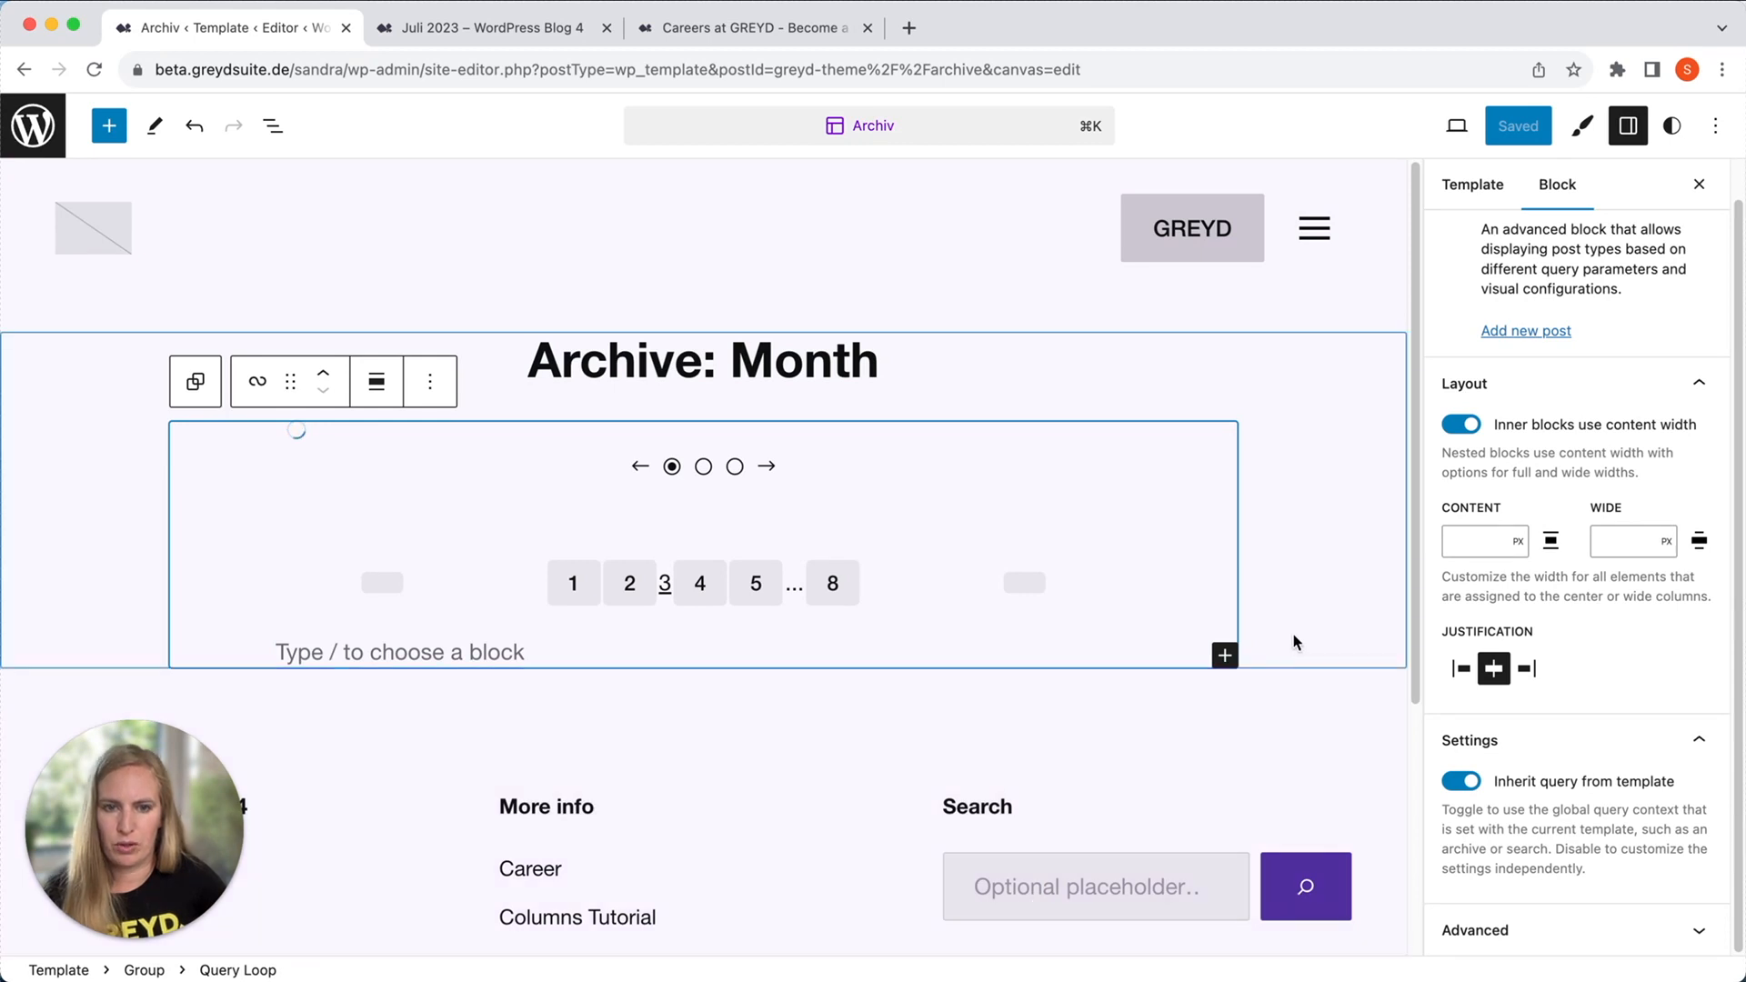
pyautogui.click(1325, 652)
pyautogui.click(1391, 655)
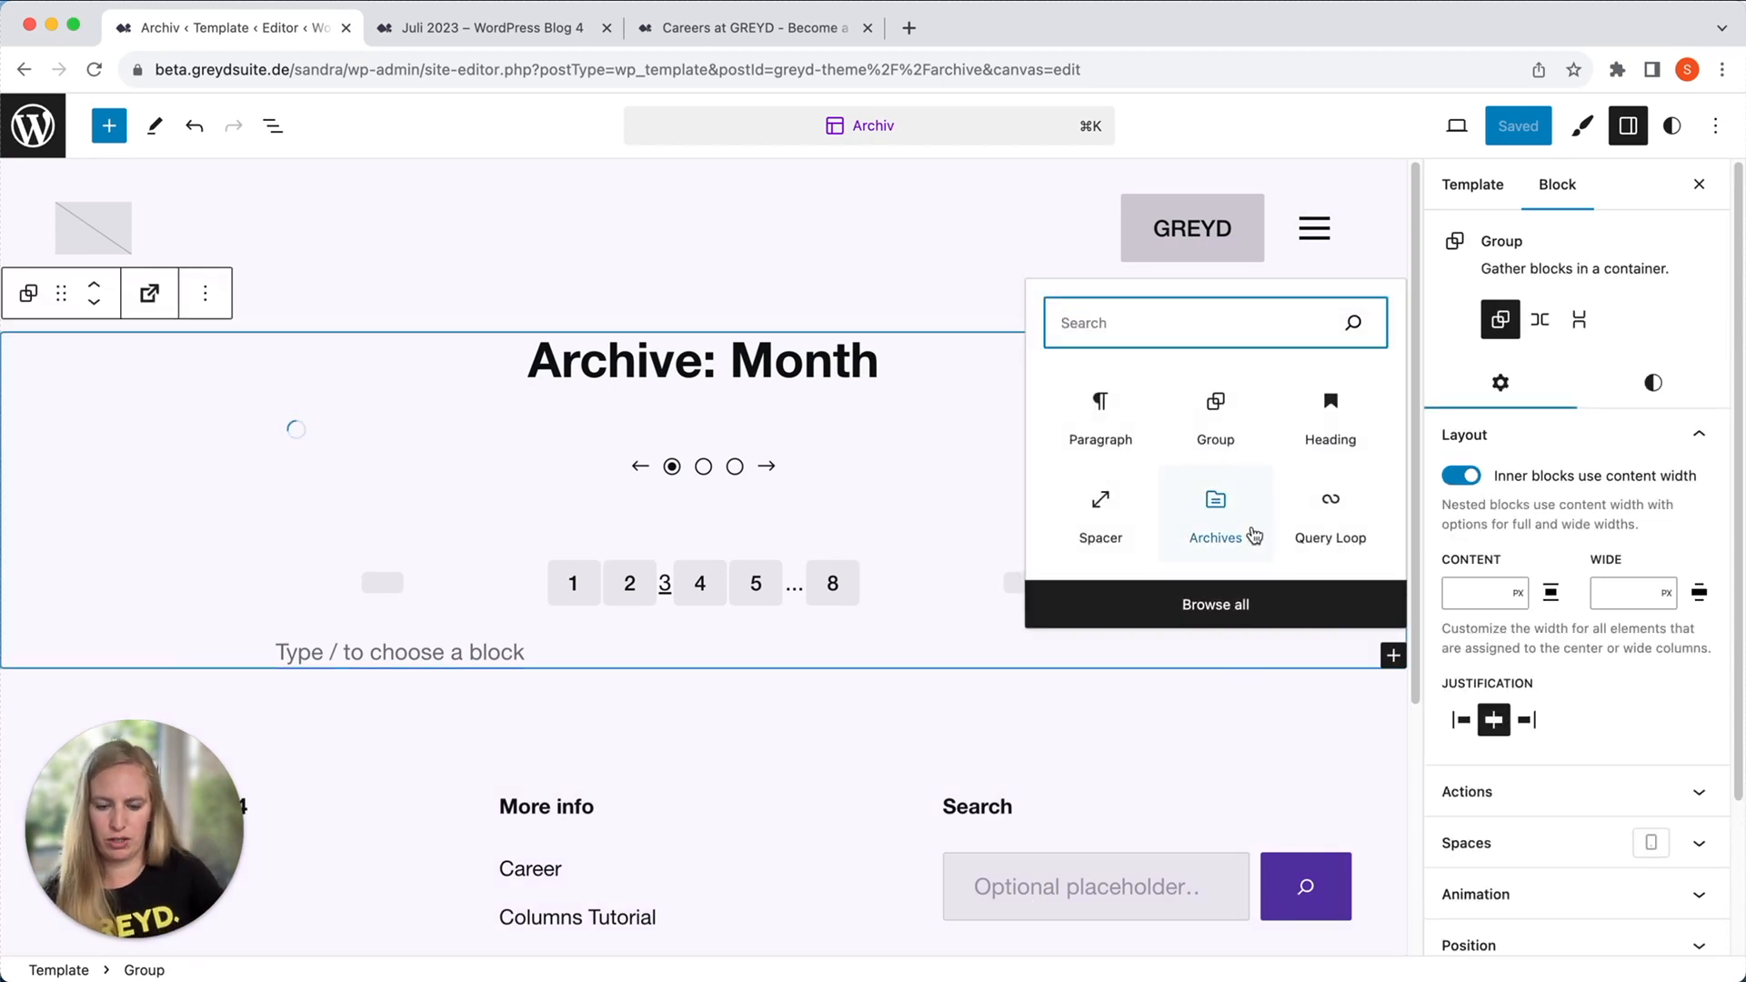
pyautogui.write('/greyd')
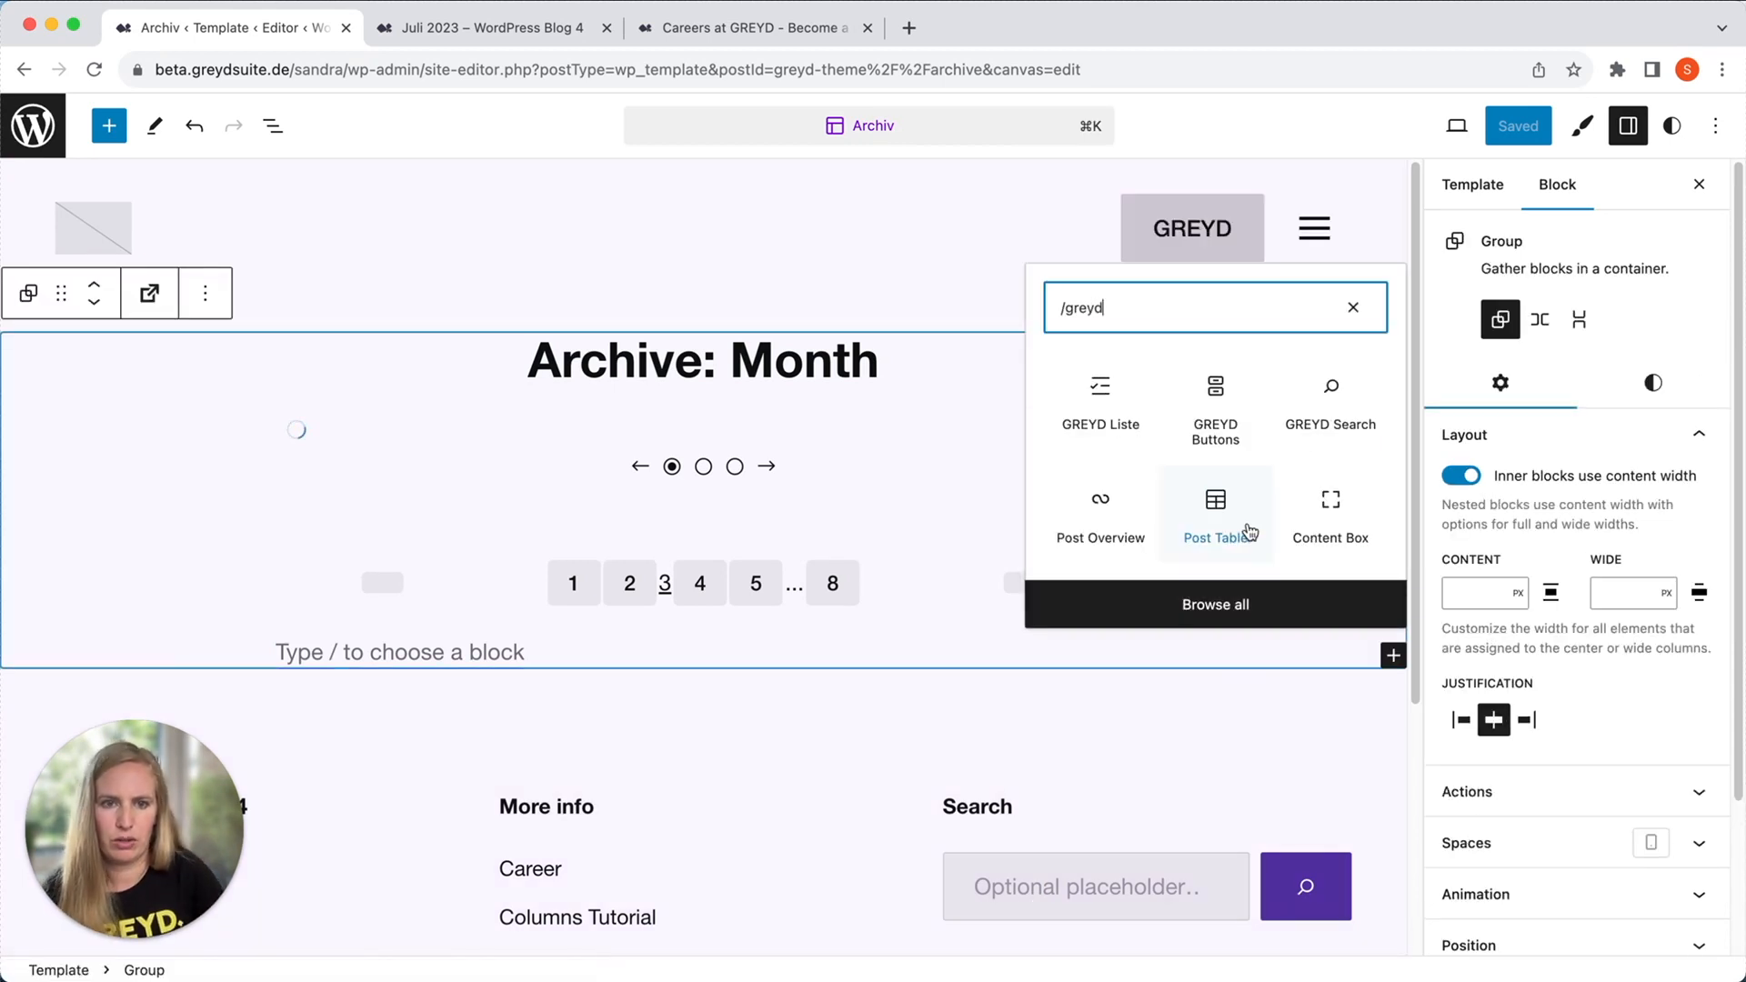
pyautogui.write(' sear')
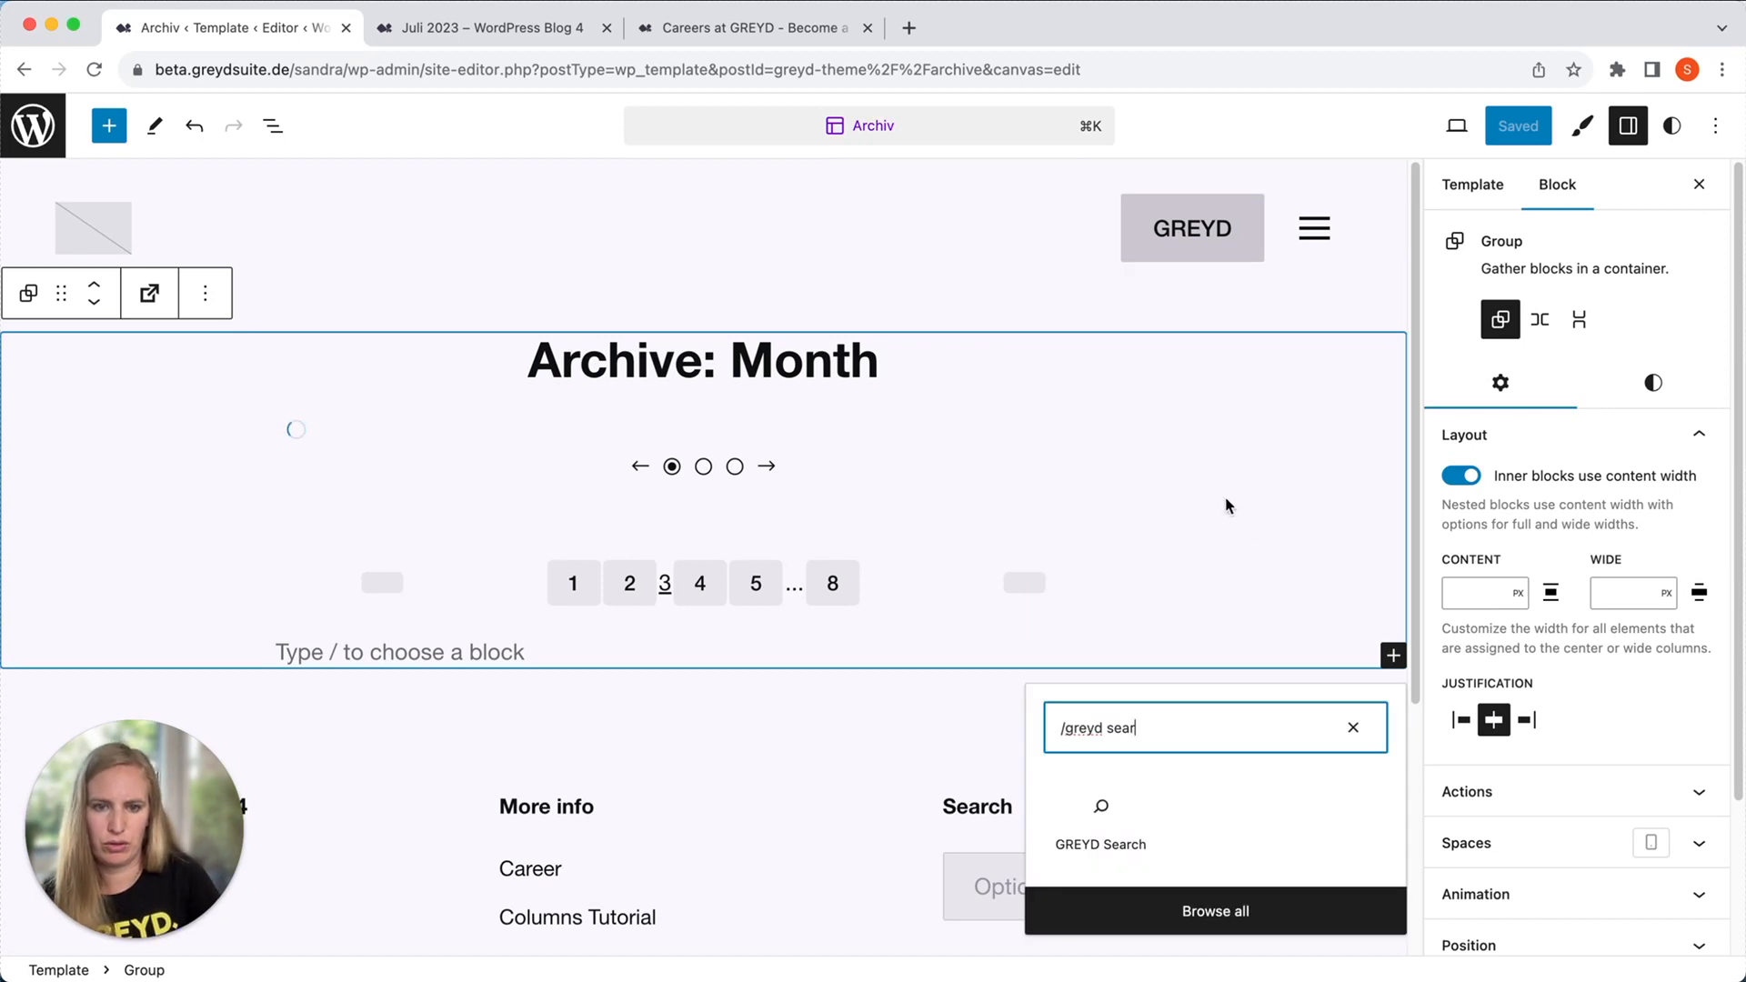
pyautogui.click(1114, 814)
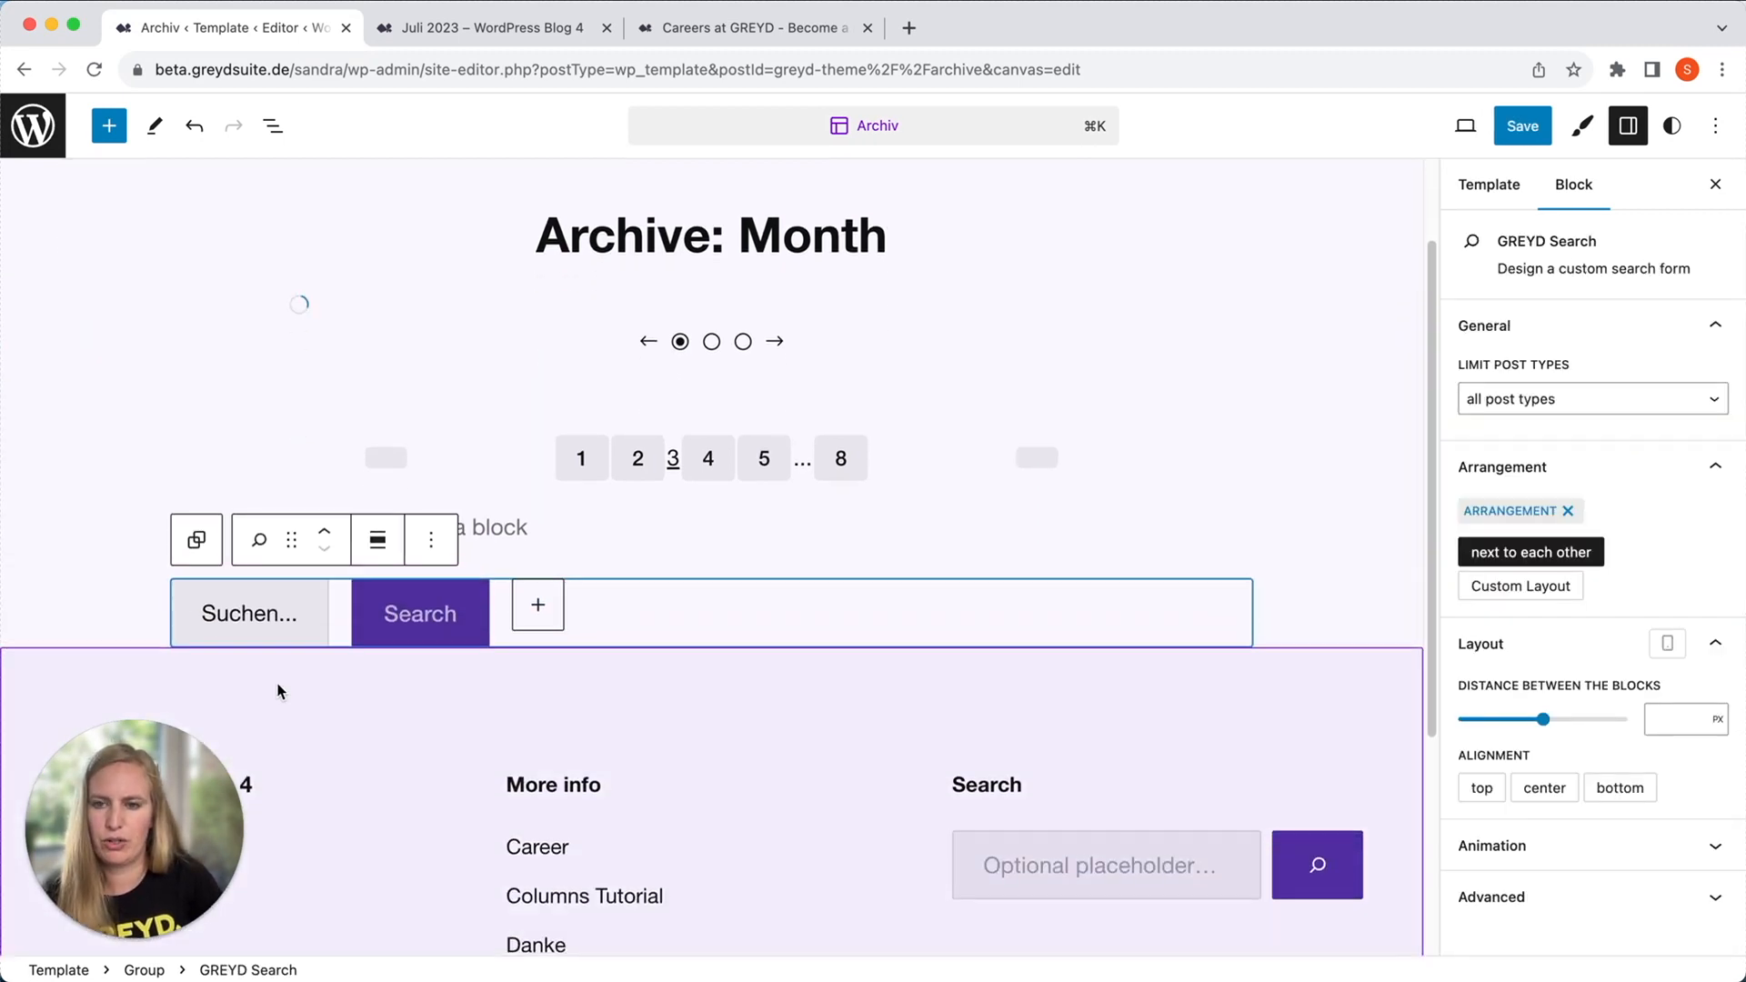
# Change the search field's placeholder text to "Search jobs..." and select the Query Loop again.
pyautogui.click(270, 612)
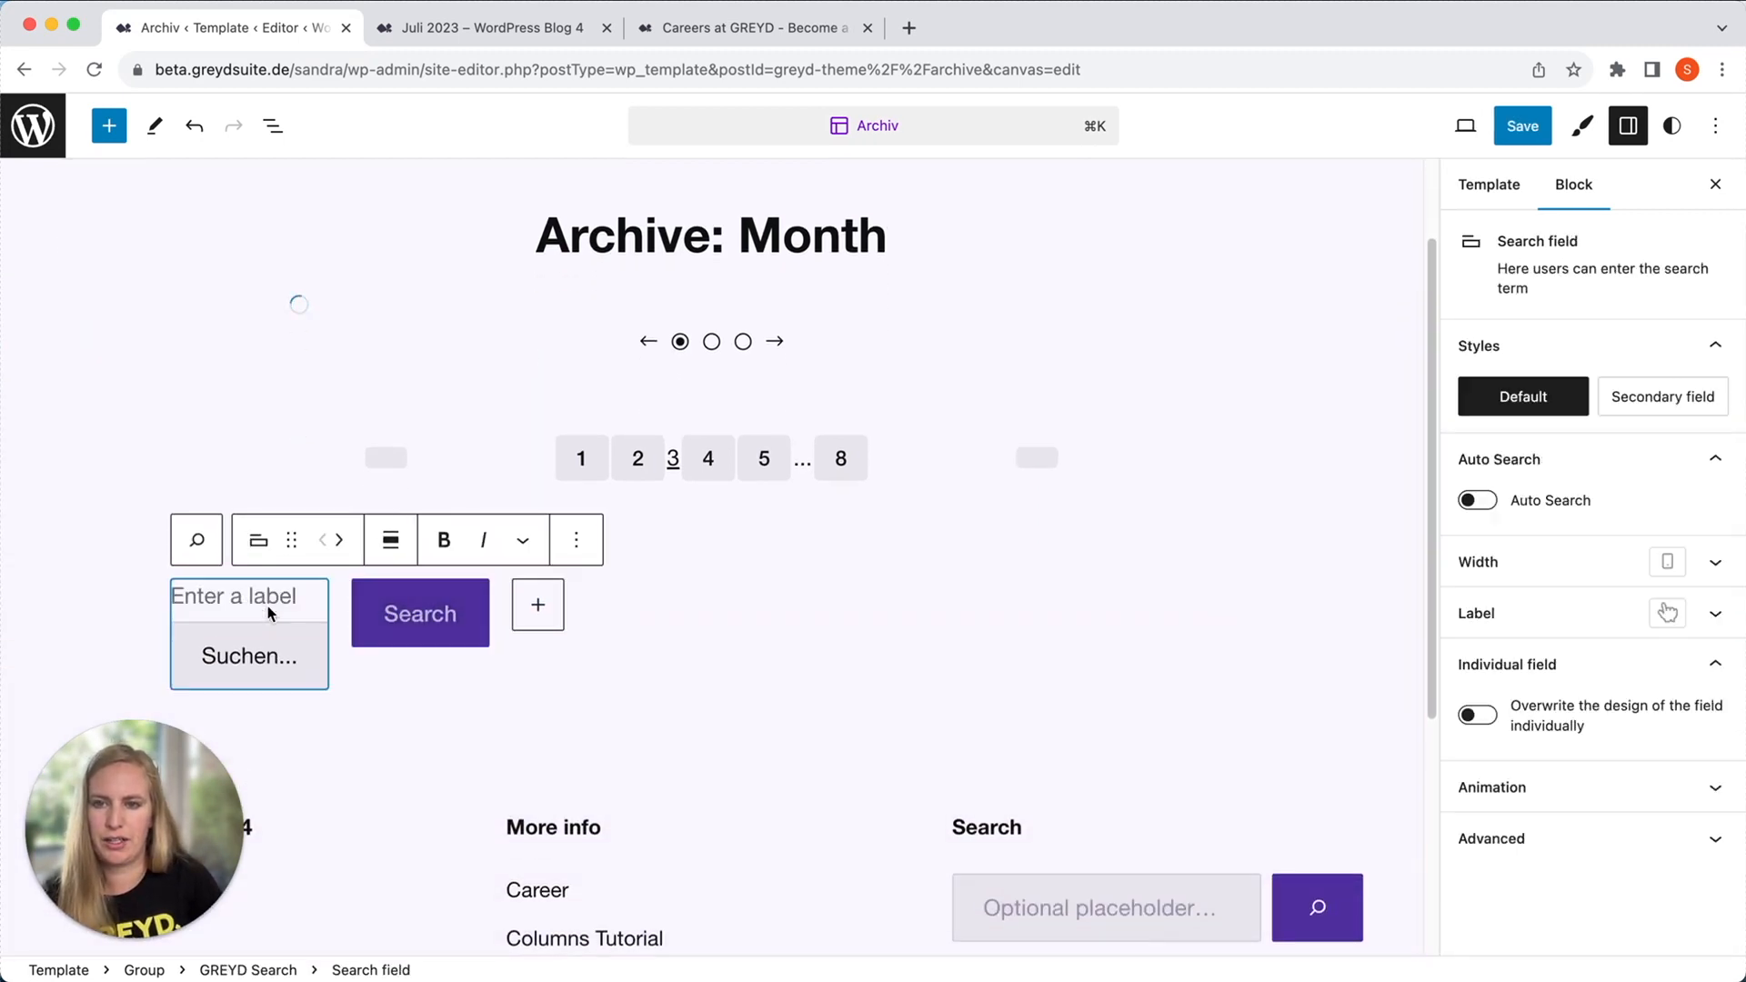
pyautogui.doubleClick(273, 654)
pyautogui.write('äsa')
pyautogui.press('BackSpace')
pyautogui.press('BackSpace')
pyautogui.press('BackSpace')
pyautogui.write('Search jobs')
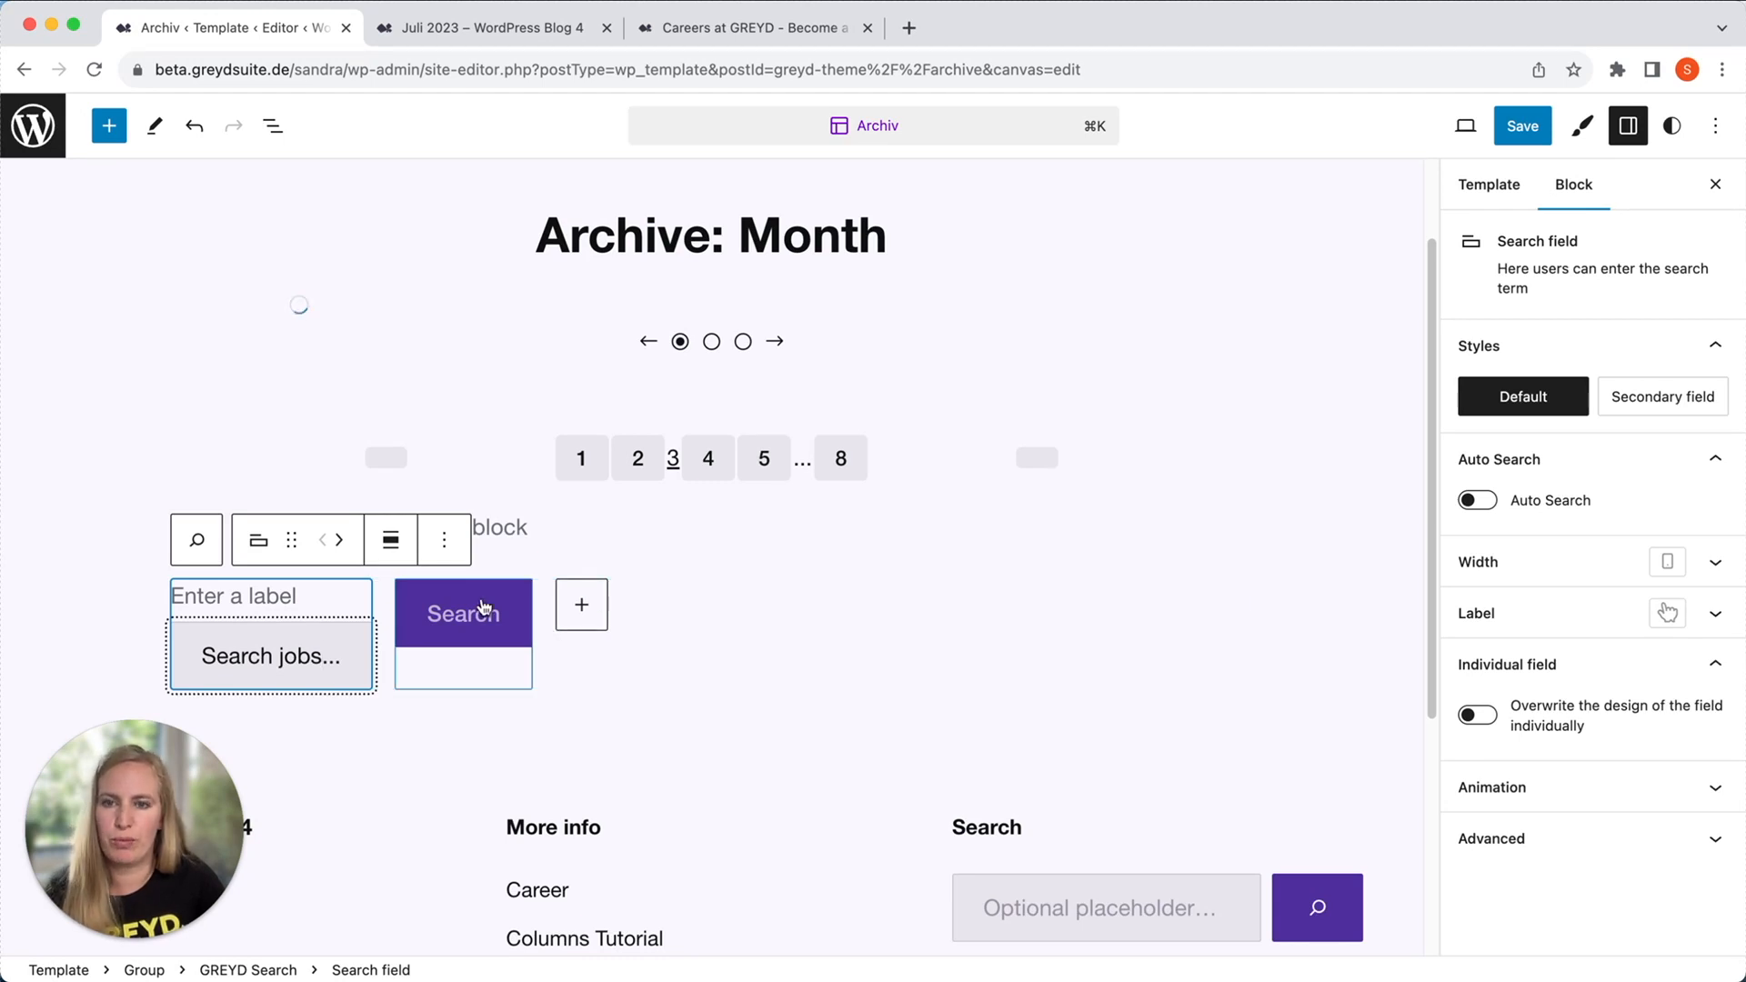
pyautogui.moveTo(378, 652)
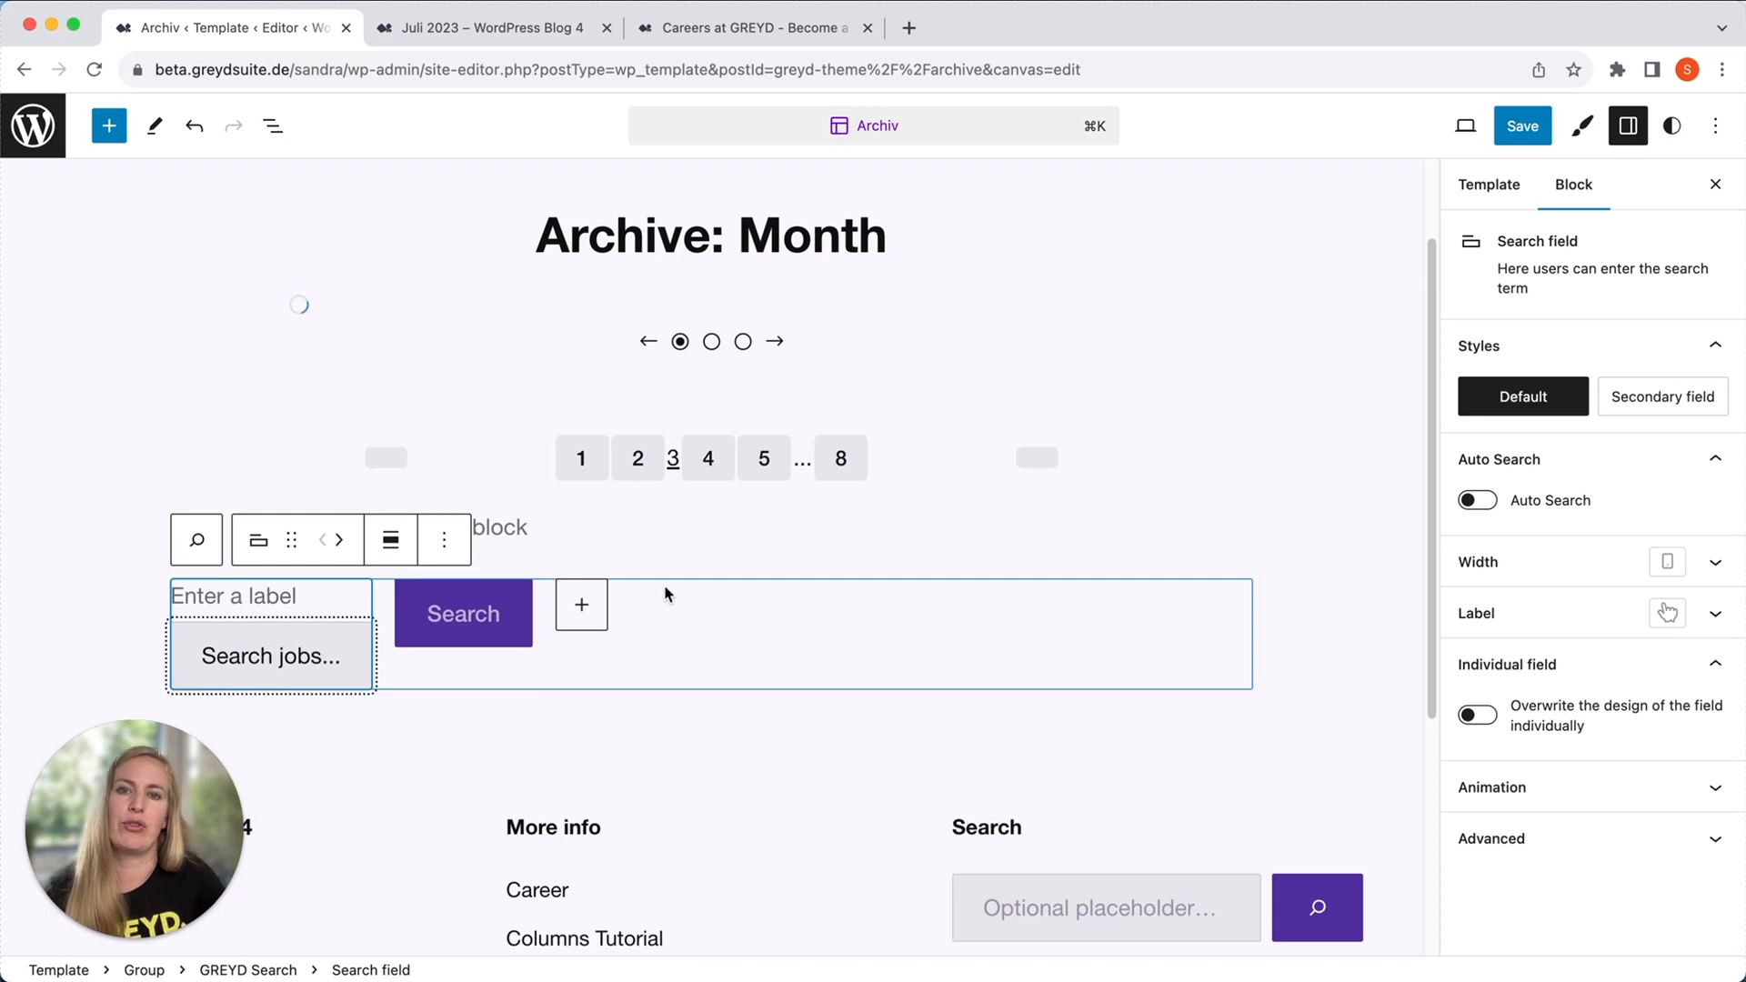
pyautogui.click(1011, 378)
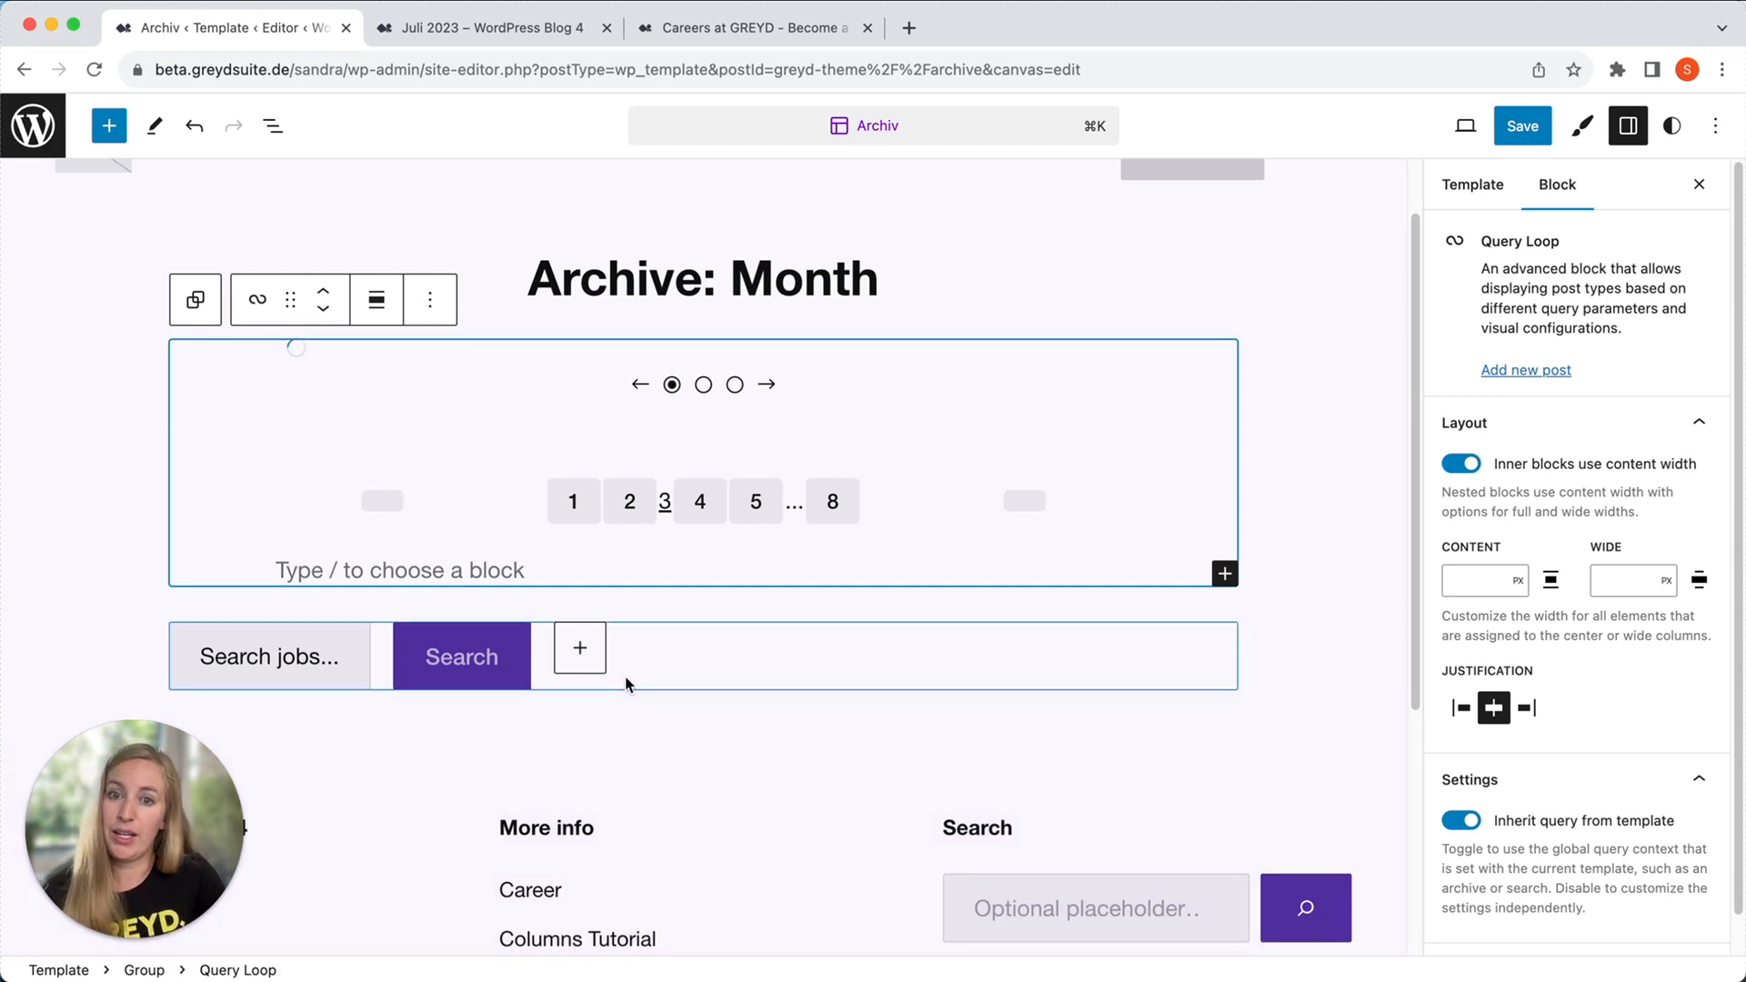
# Go from the GREYD careers page to the GREYD Blog and examine its topic filters, newest articles and featured post.
pyautogui.click(698, 34)
pyautogui.scroll(15, 903, 362)
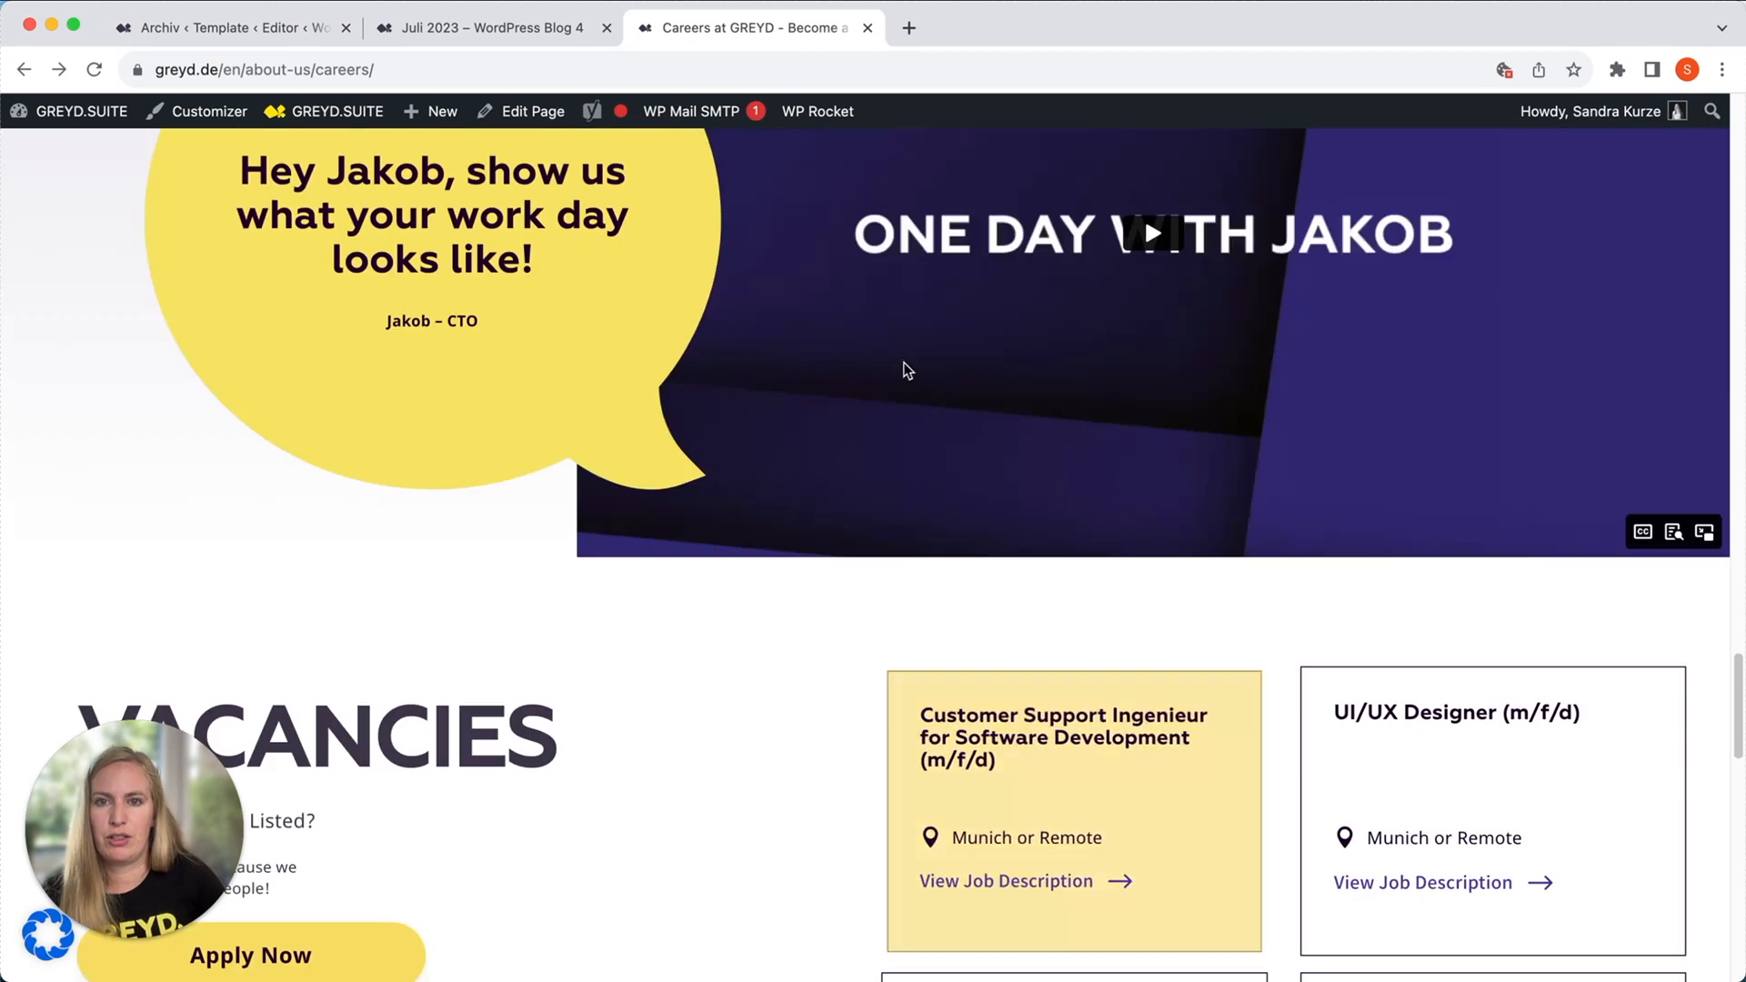
pyautogui.scroll(10, 891, 364)
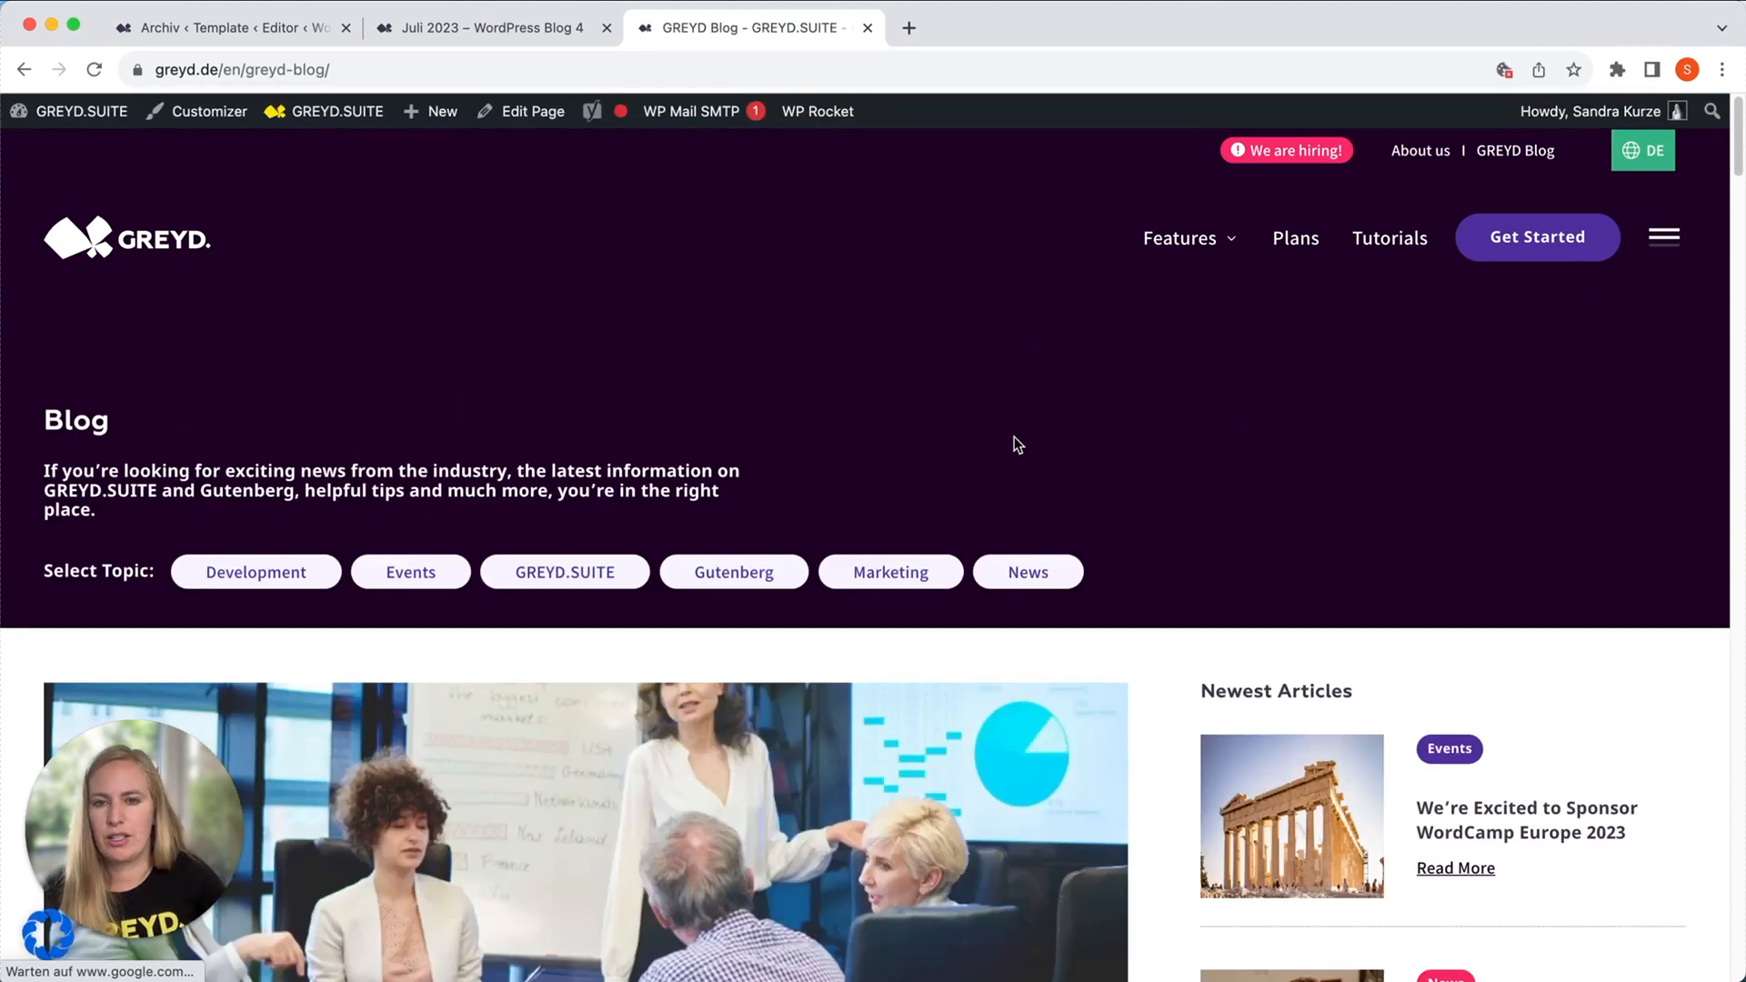
pyautogui.scroll(-3, 1017, 435)
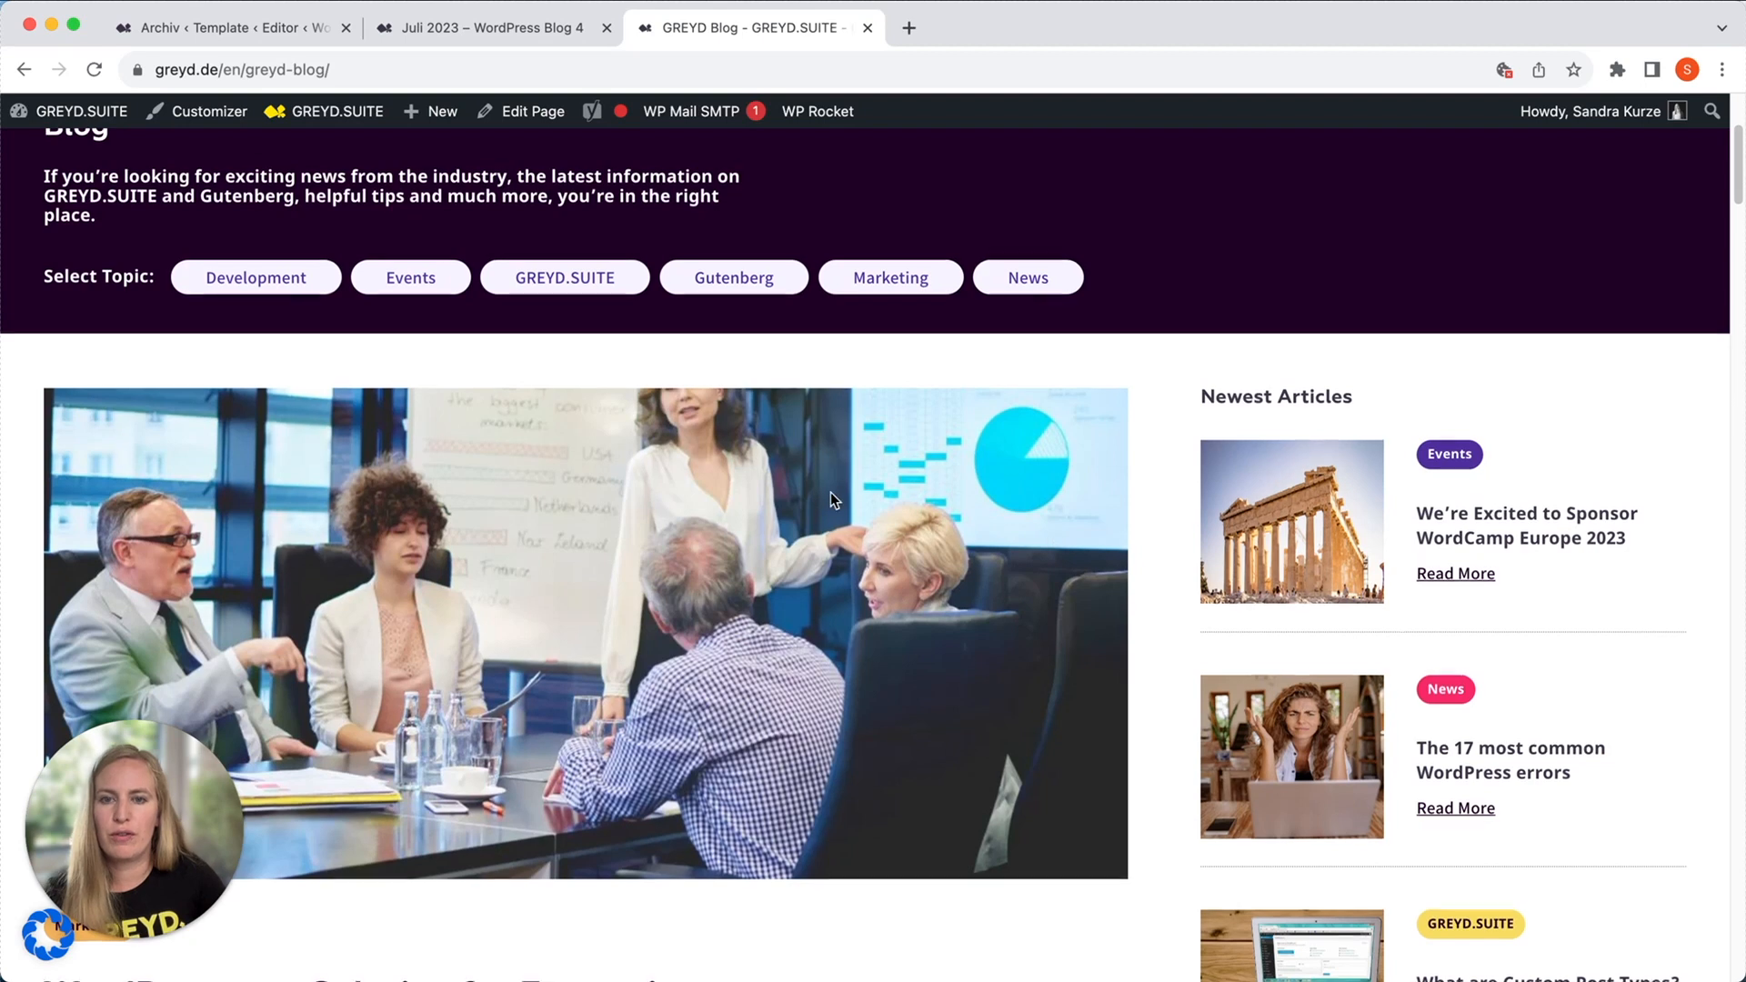
pyautogui.scroll(-3, 831, 493)
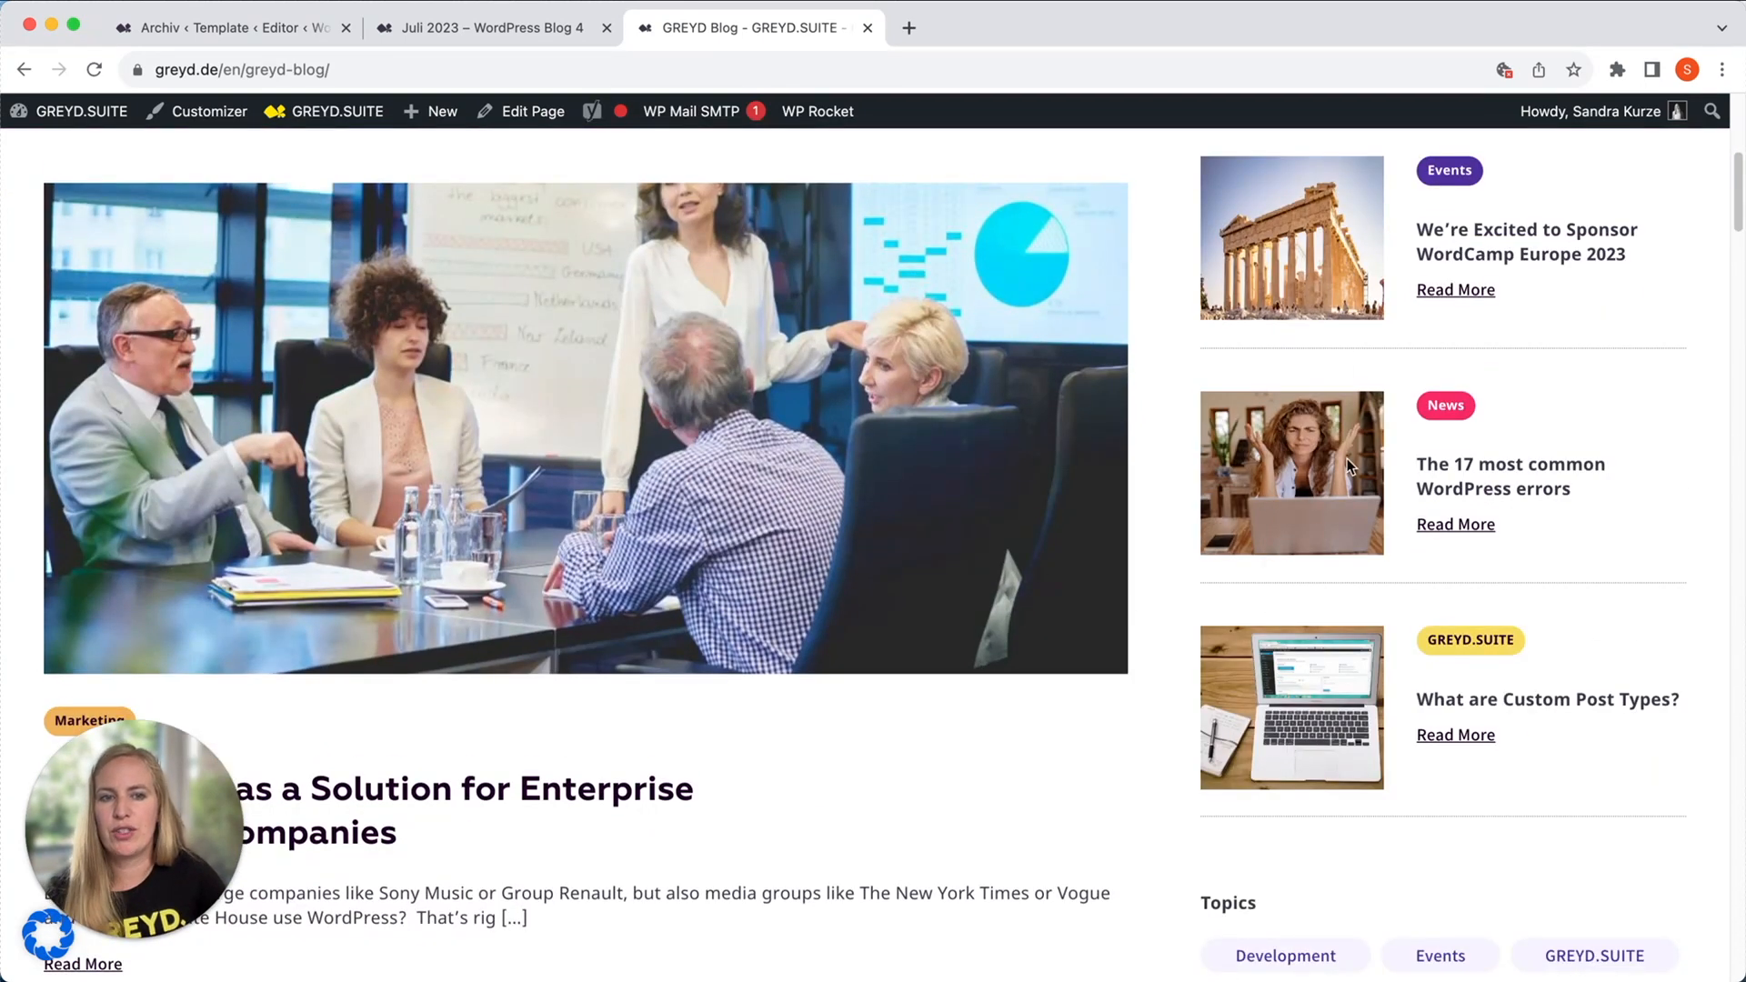
pyautogui.scroll(-4, 877, 667)
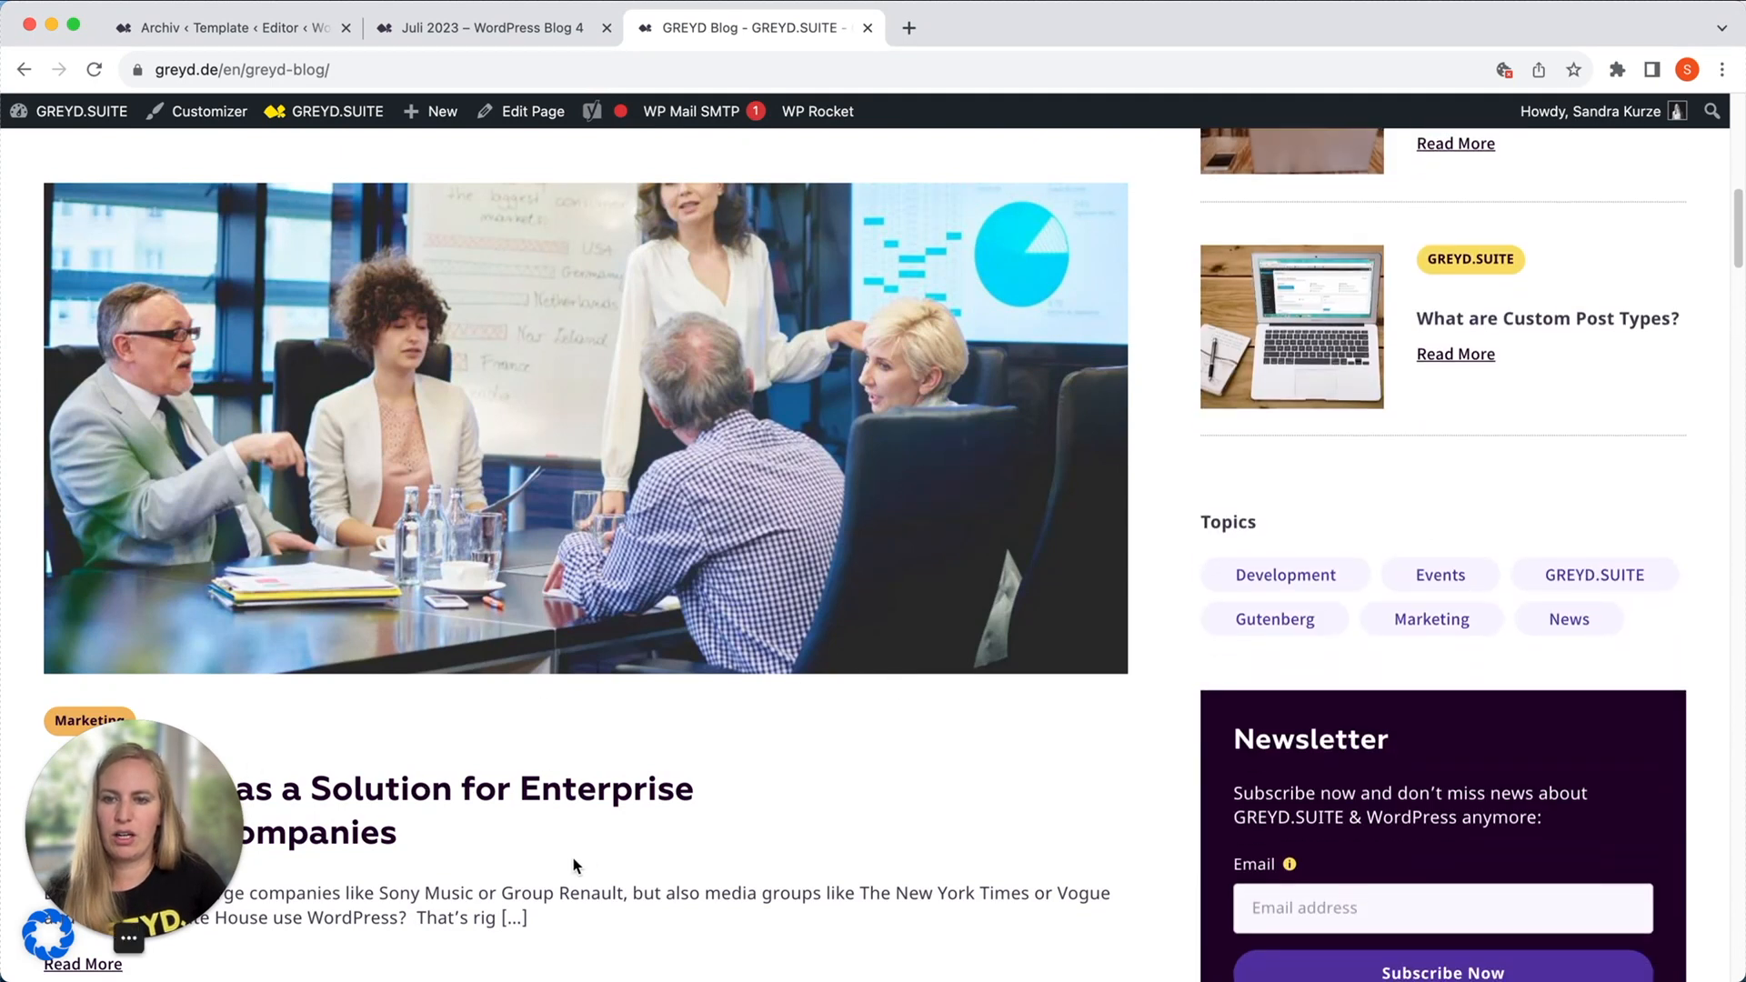
pyautogui.scroll(-2, 576, 864)
pyautogui.scroll(-4, 651, 769)
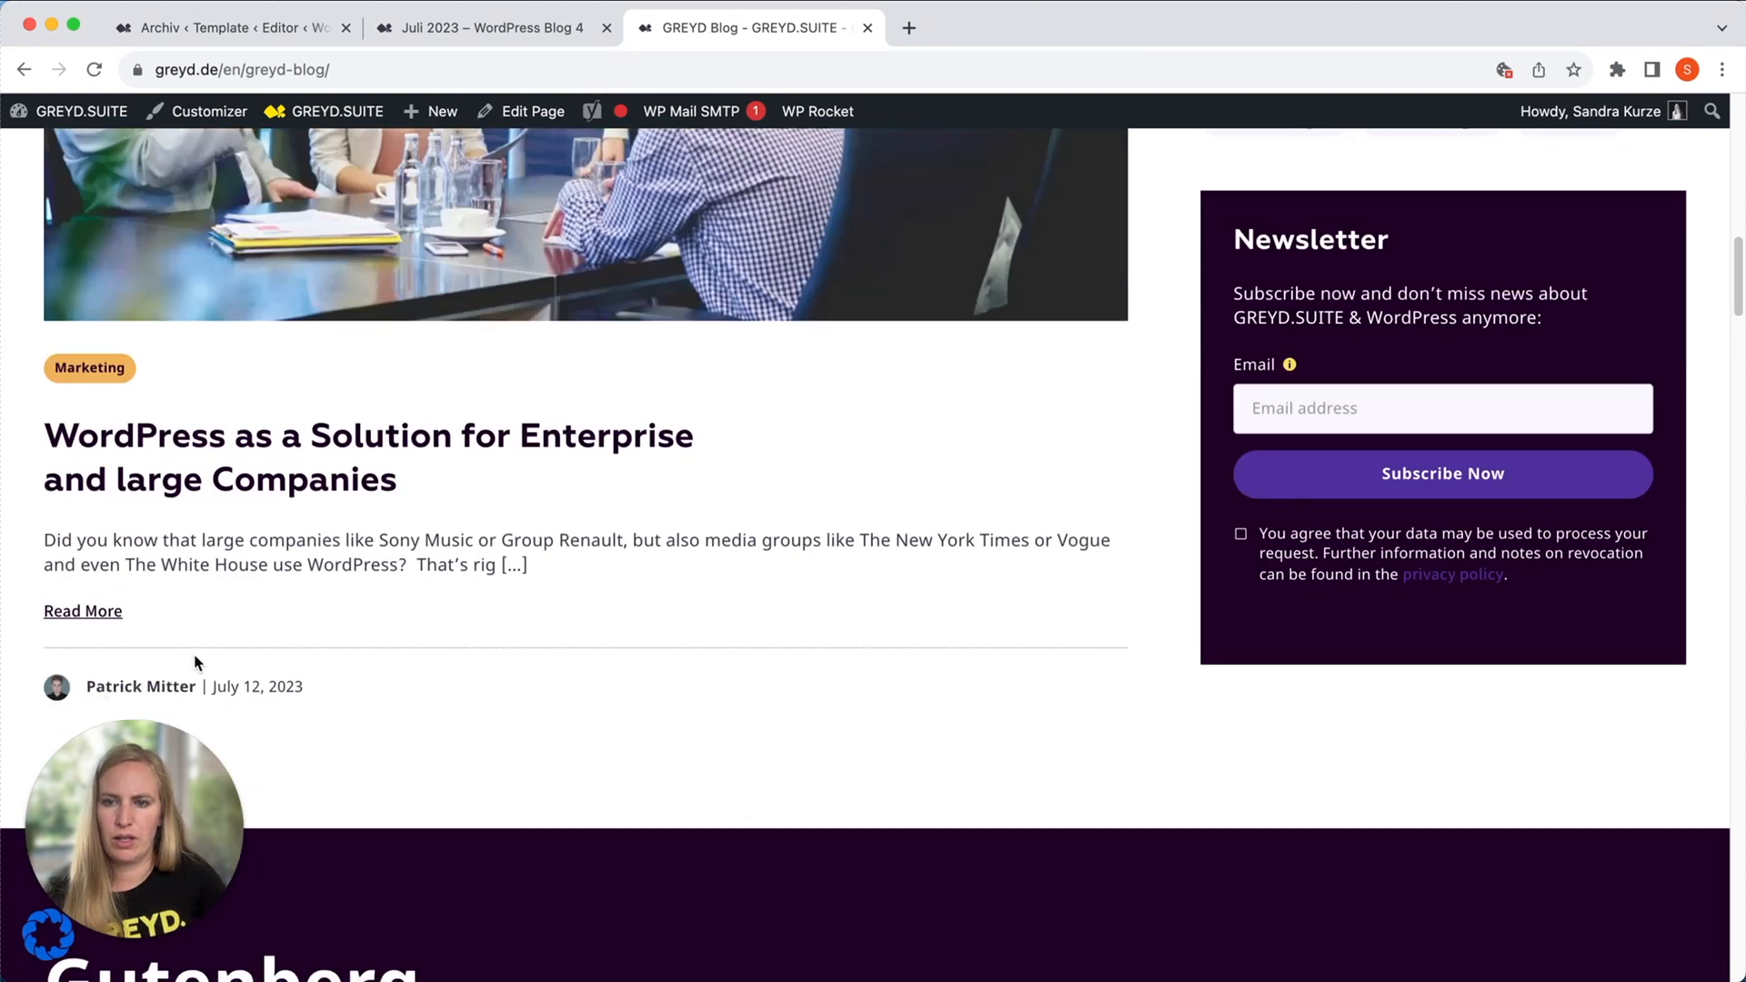
# Open the blog post "WordPress as a Solution for Enterprise and large Companies" and follow its Marketing topic to examine the category archive.
pyautogui.click(103, 618)
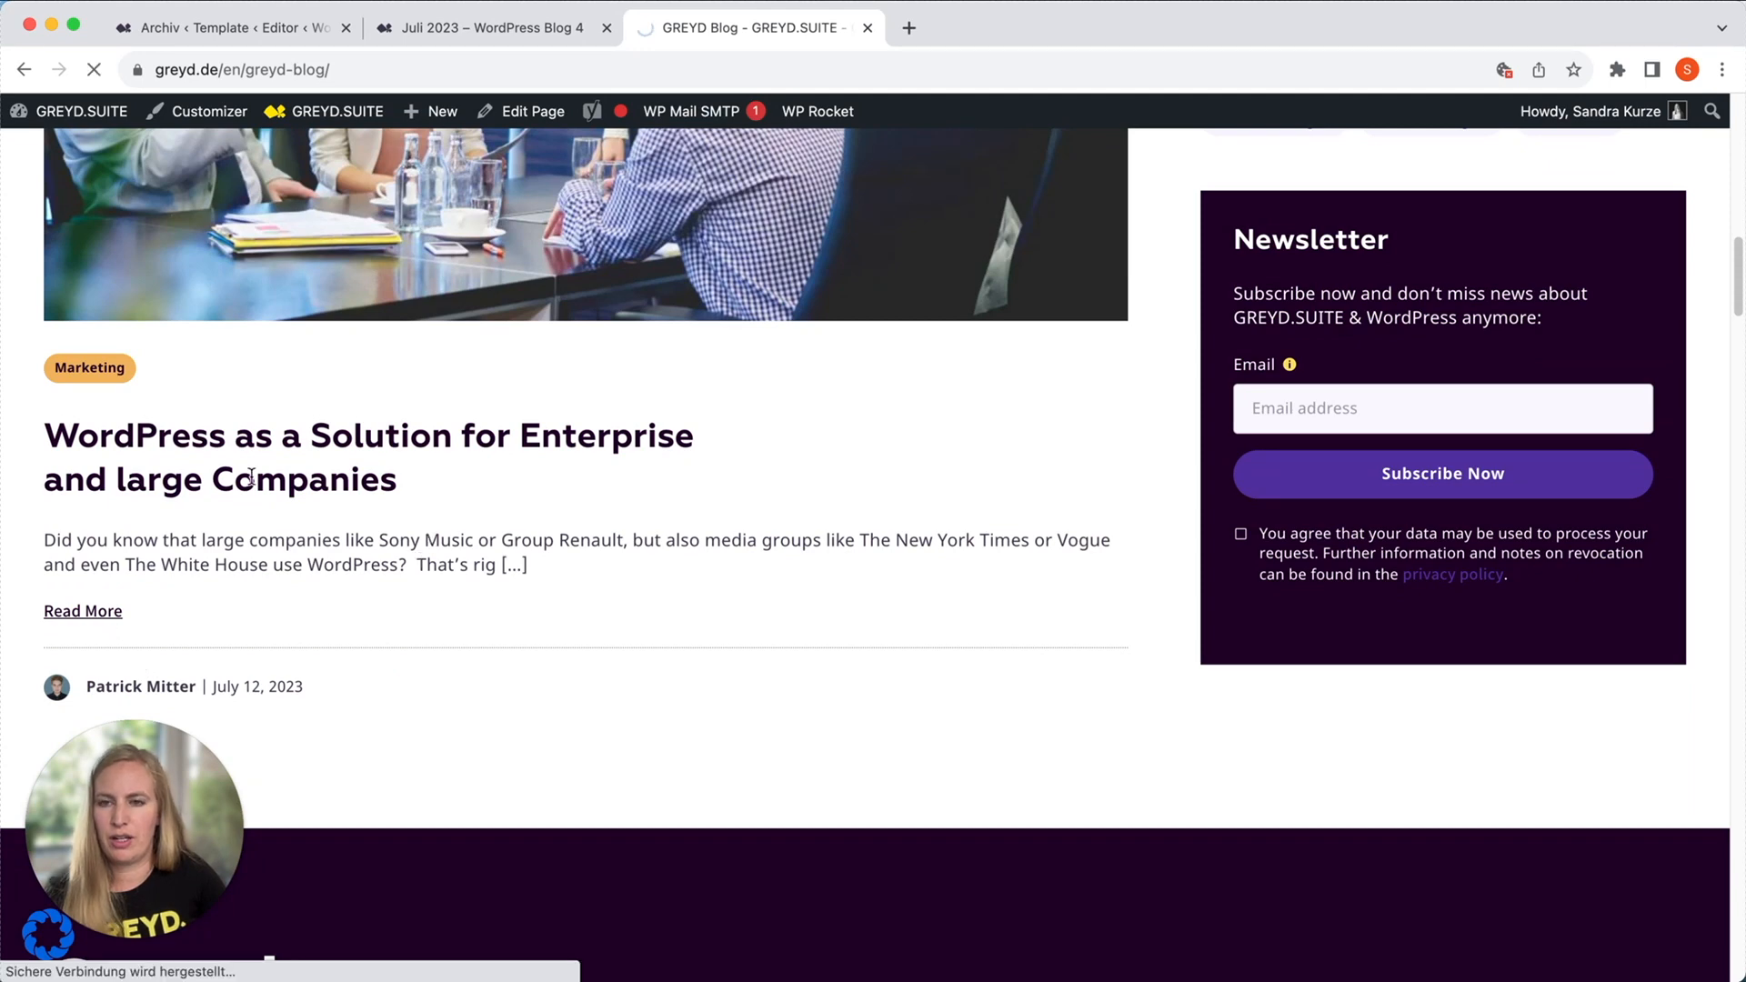
pyautogui.scroll(-3, 728, 652)
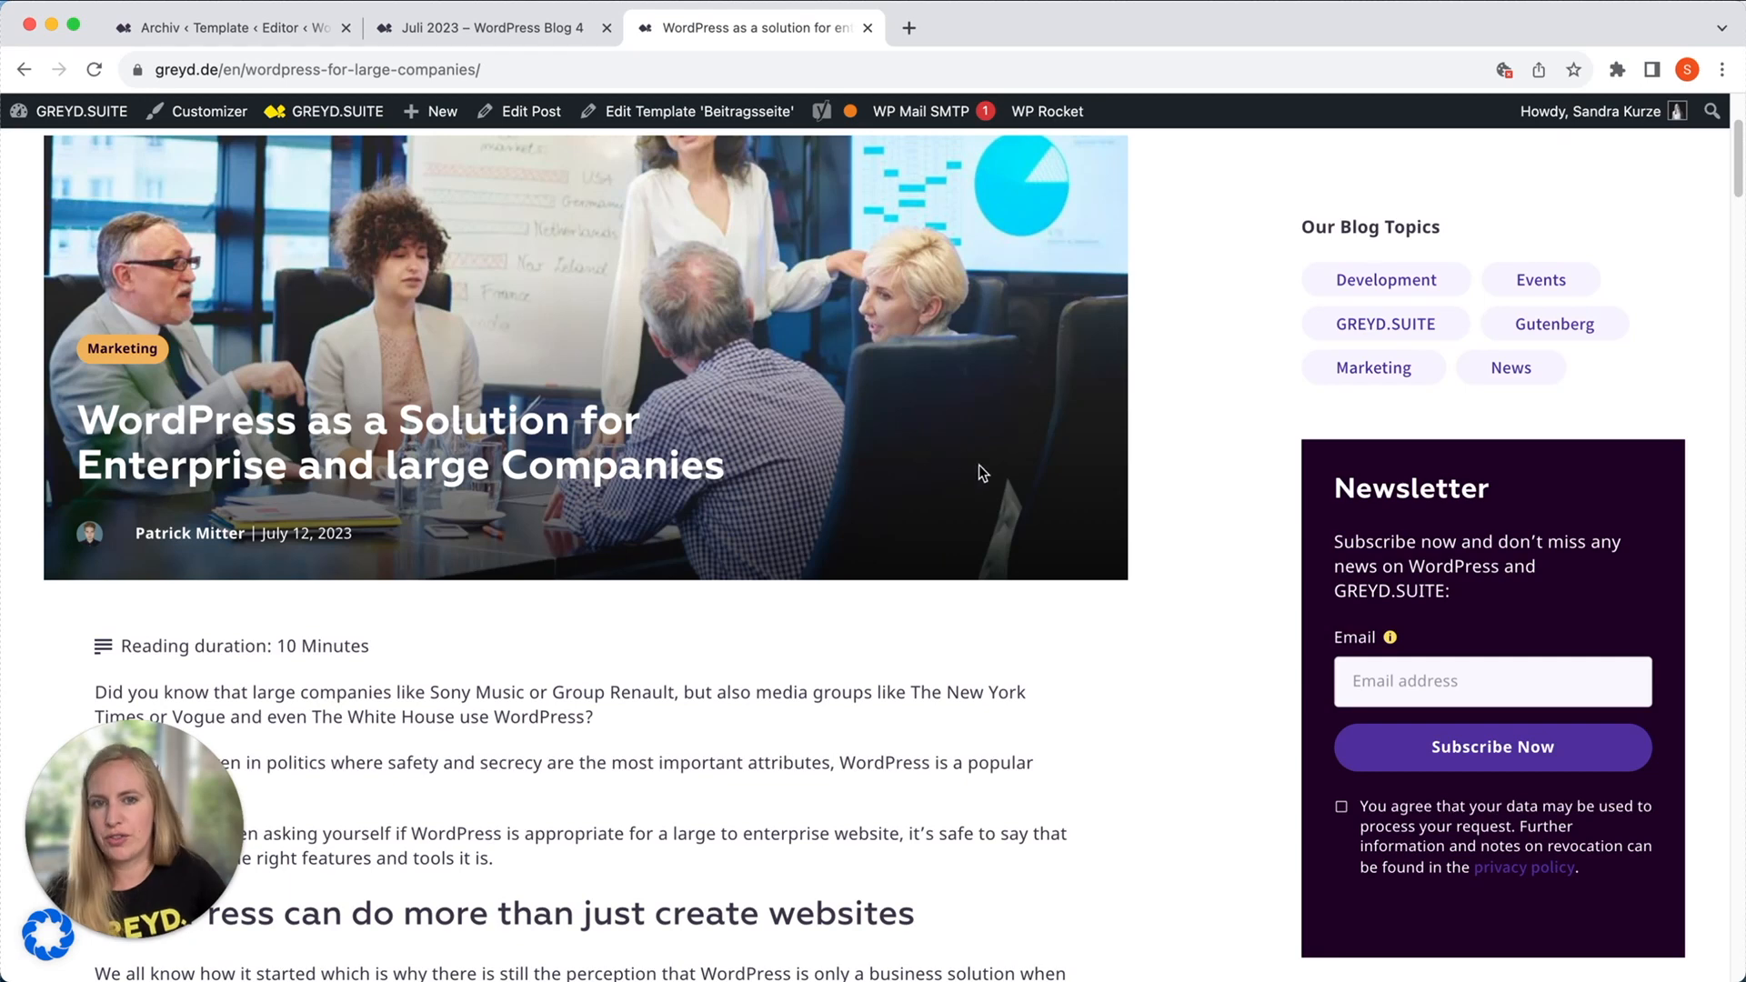
pyautogui.scroll(3, 989, 483)
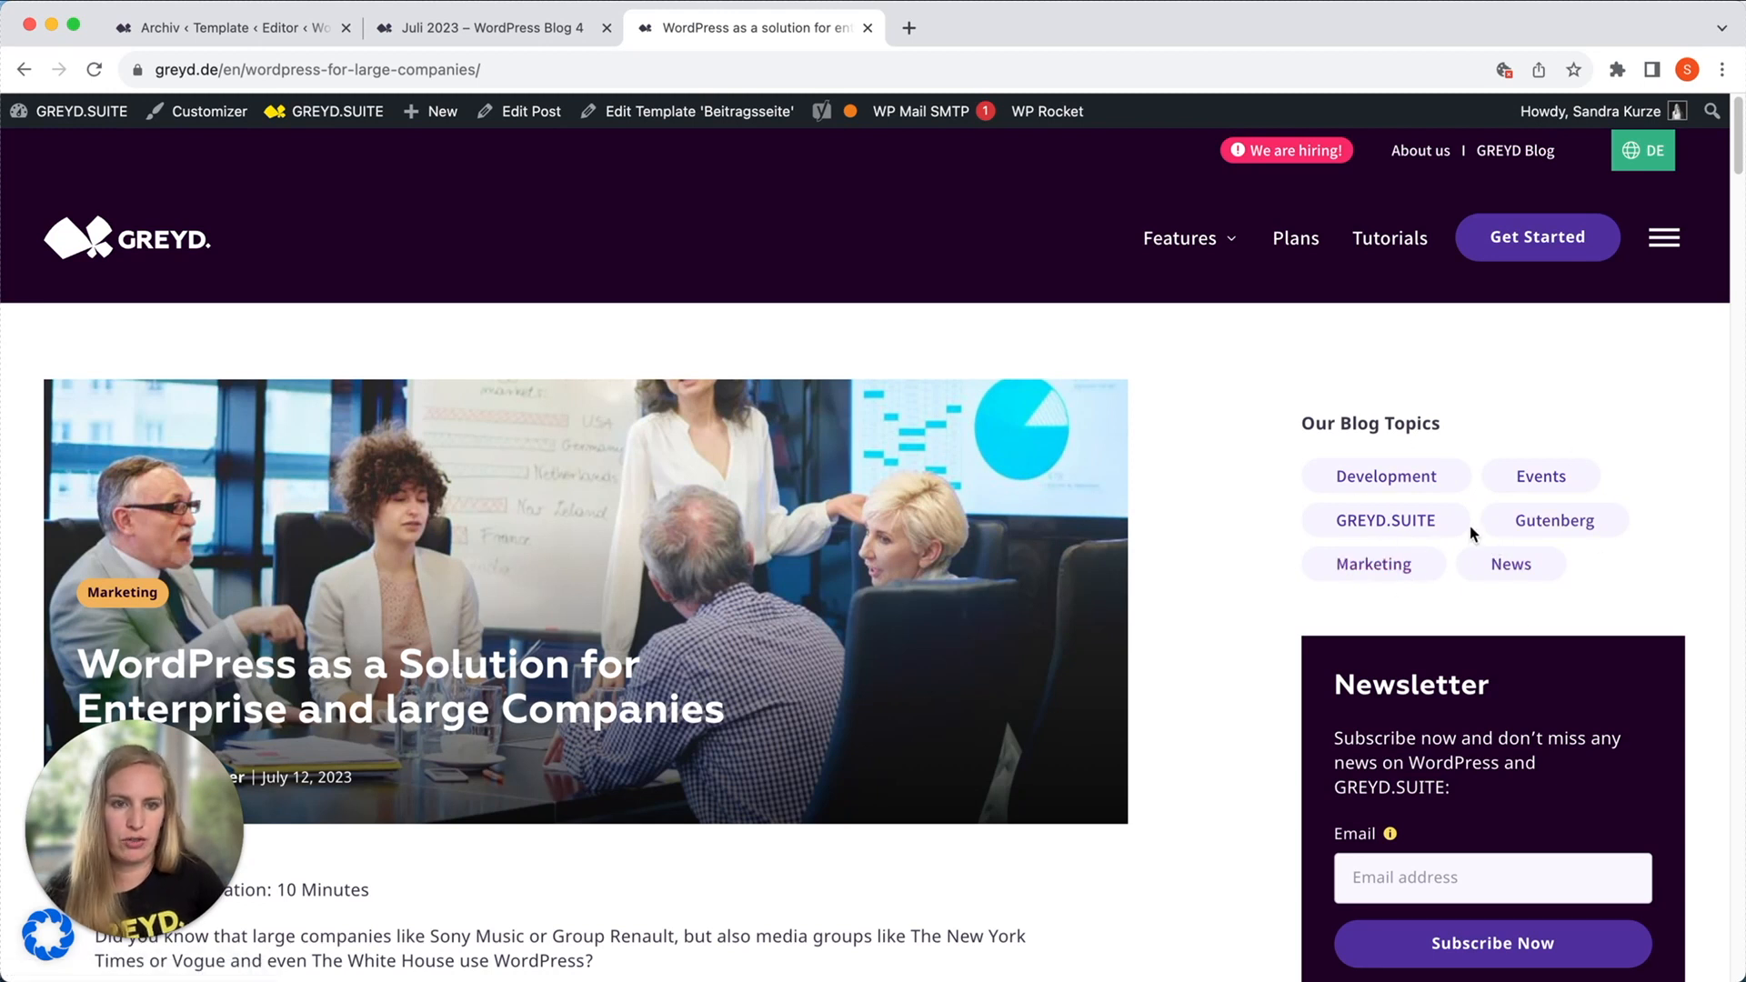
pyautogui.click(1385, 567)
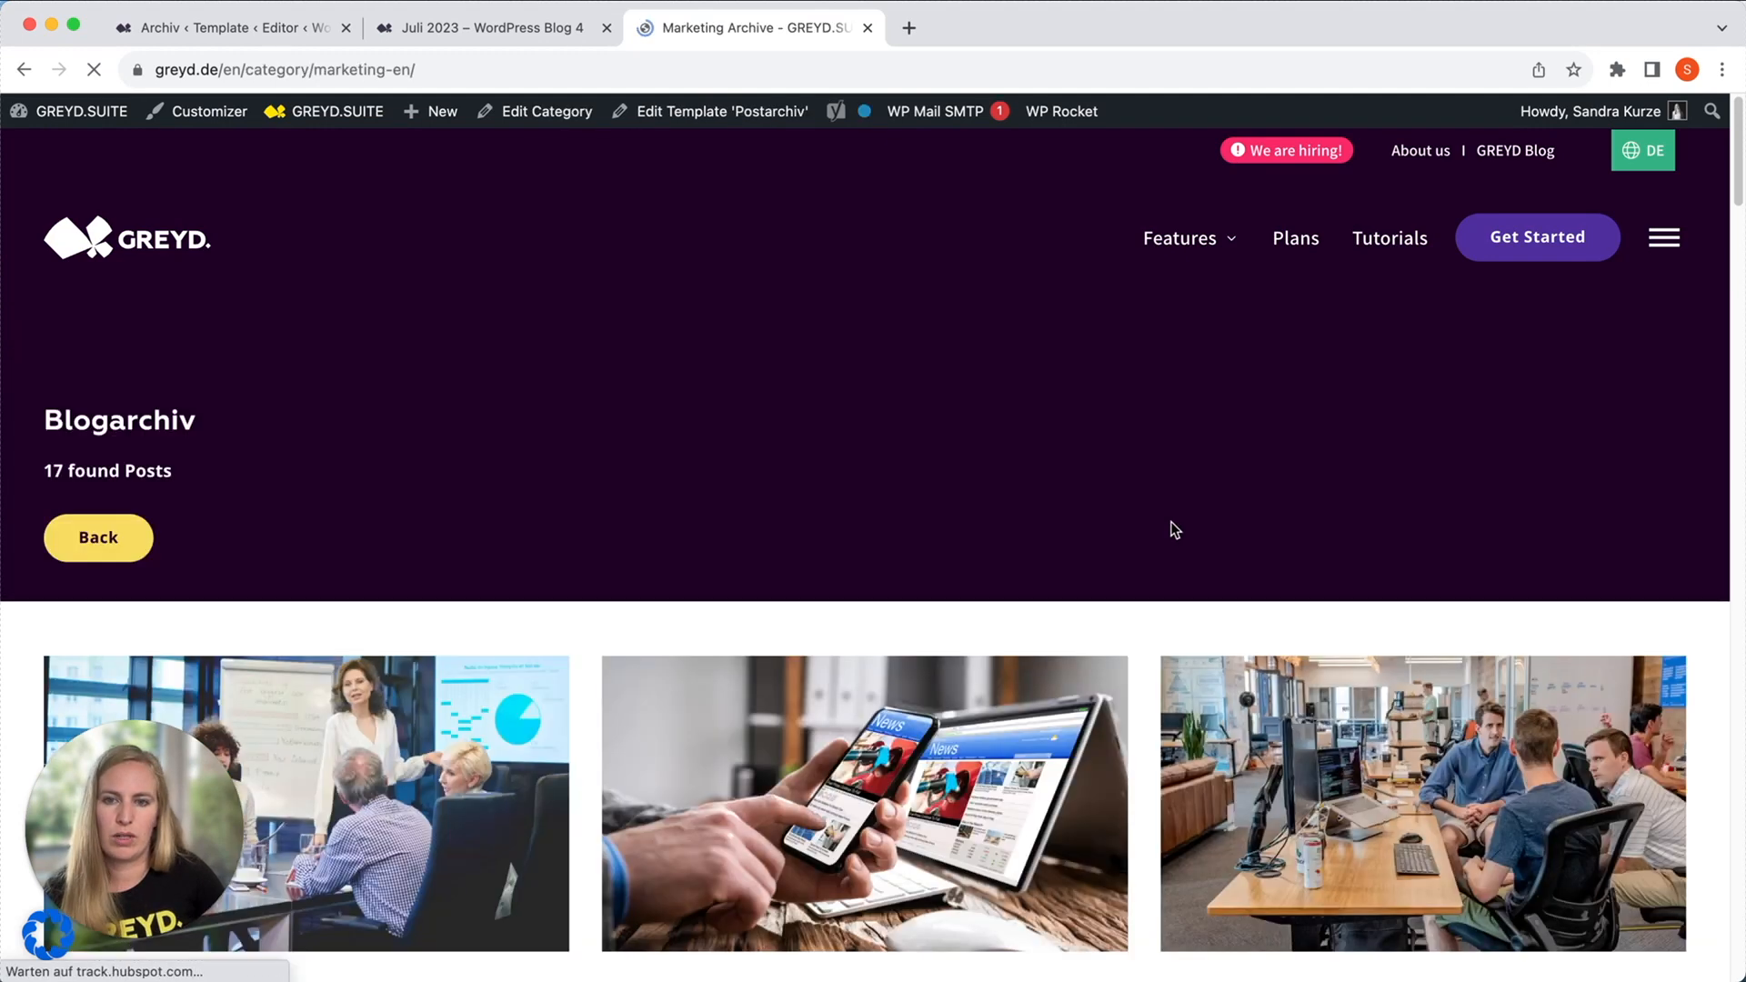
pyautogui.scroll(-2, 1064, 633)
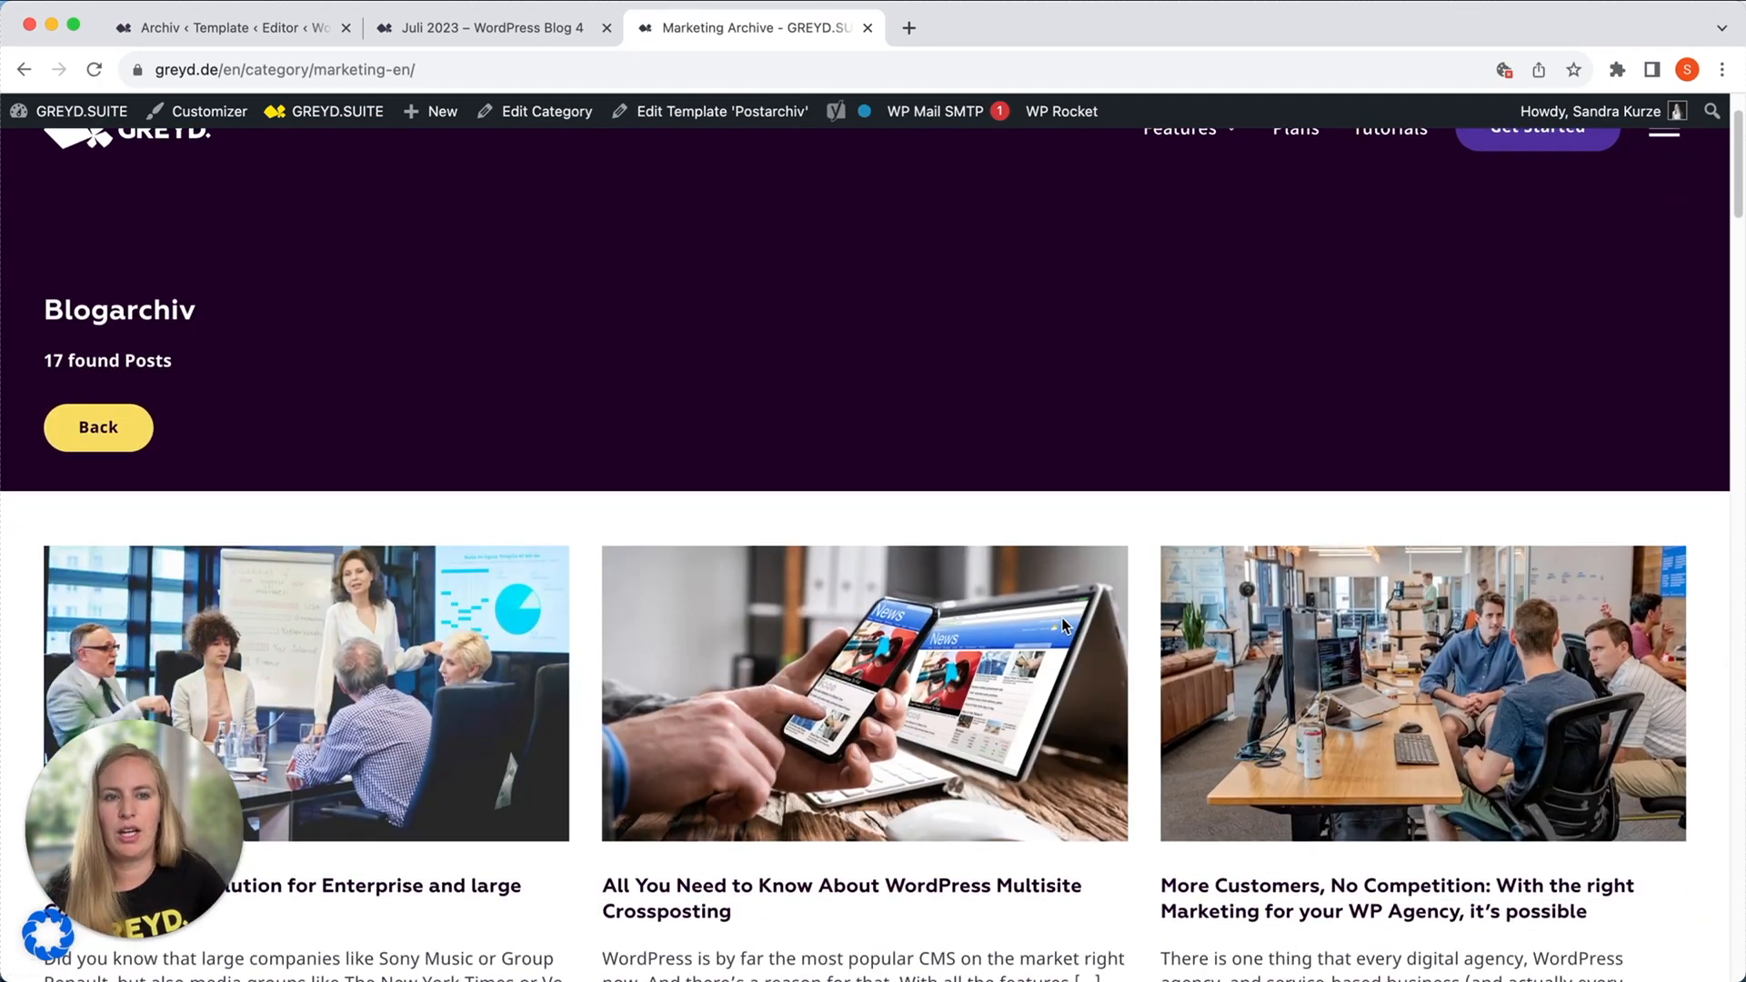